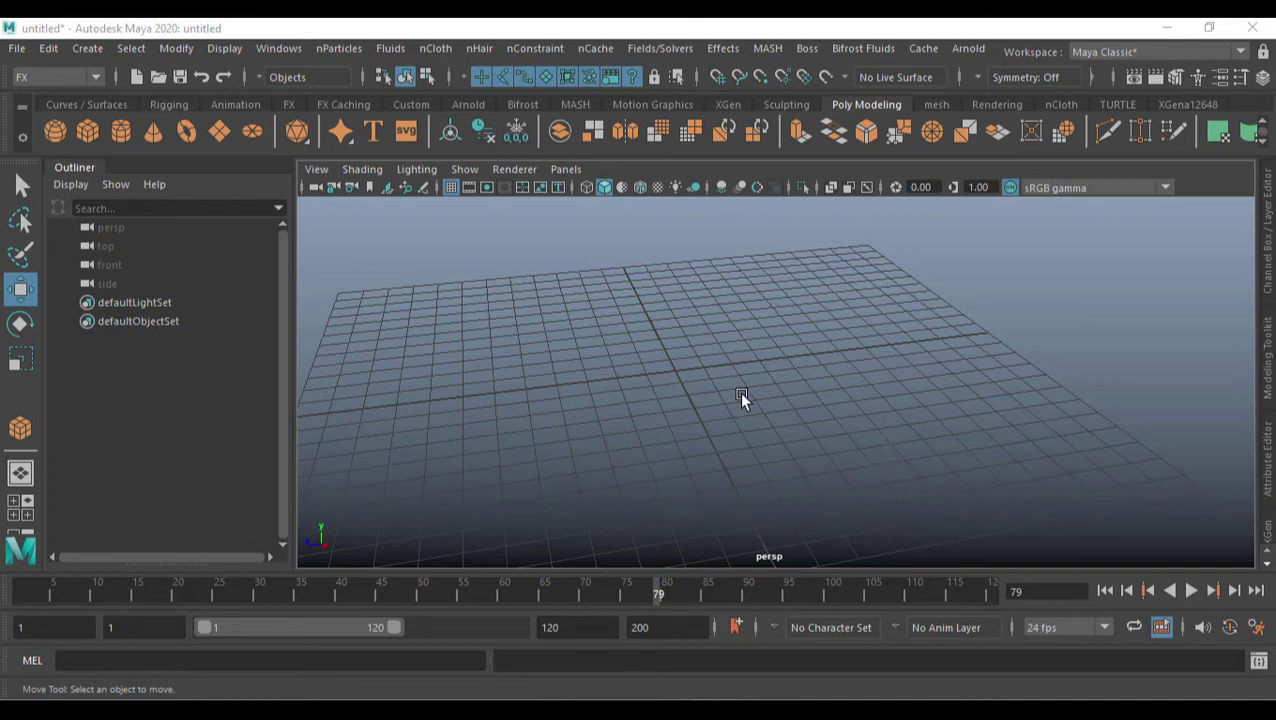
# - Create a polygon cube near the grid centre and scale it along X to roughly equal proportions
pyautogui.click(90, 131)
pyautogui.moveTo(686, 370); pyautogui.dragTo(668, 316)
pyautogui.press('w')
pyautogui.keyDown('alt'); pyautogui.moveTo(730, 350); pyautogui.dragTo(883, 362); pyautogui.keyUp('alt')
pyautogui.scroll(3, 762, 407)
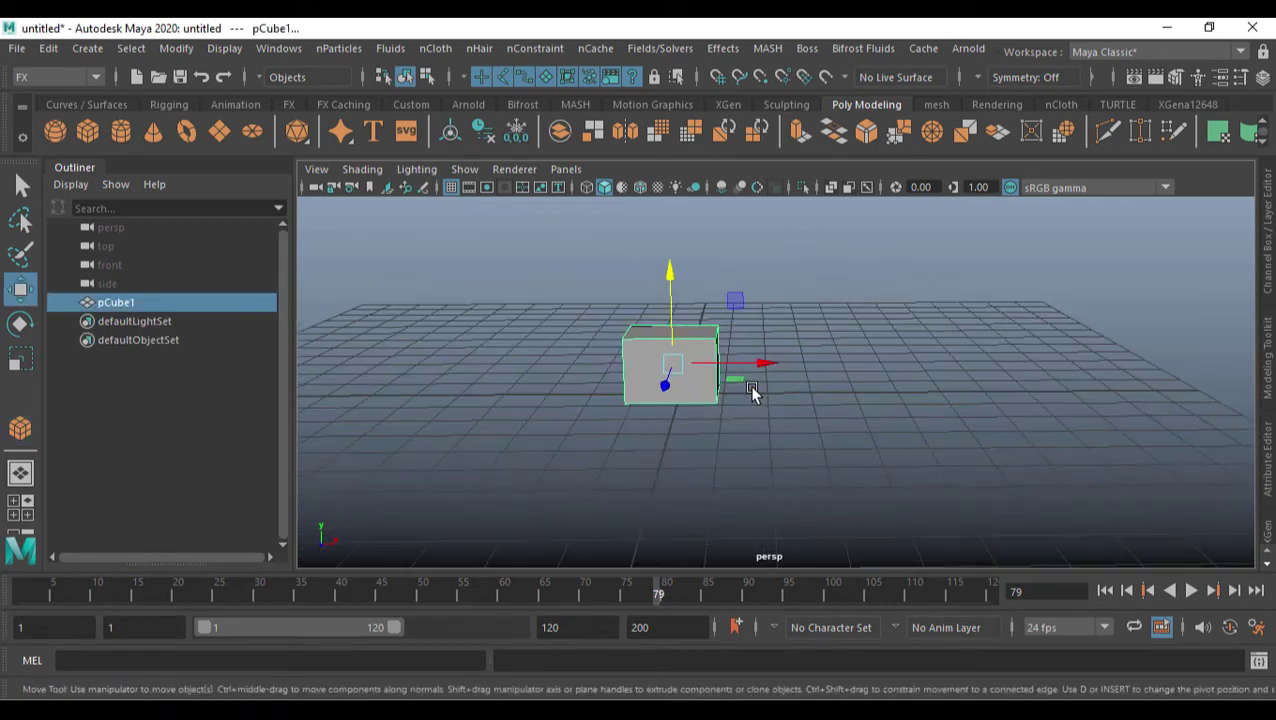
pyautogui.press('r')
pyautogui.moveTo(761, 360); pyautogui.dragTo(723, 446)
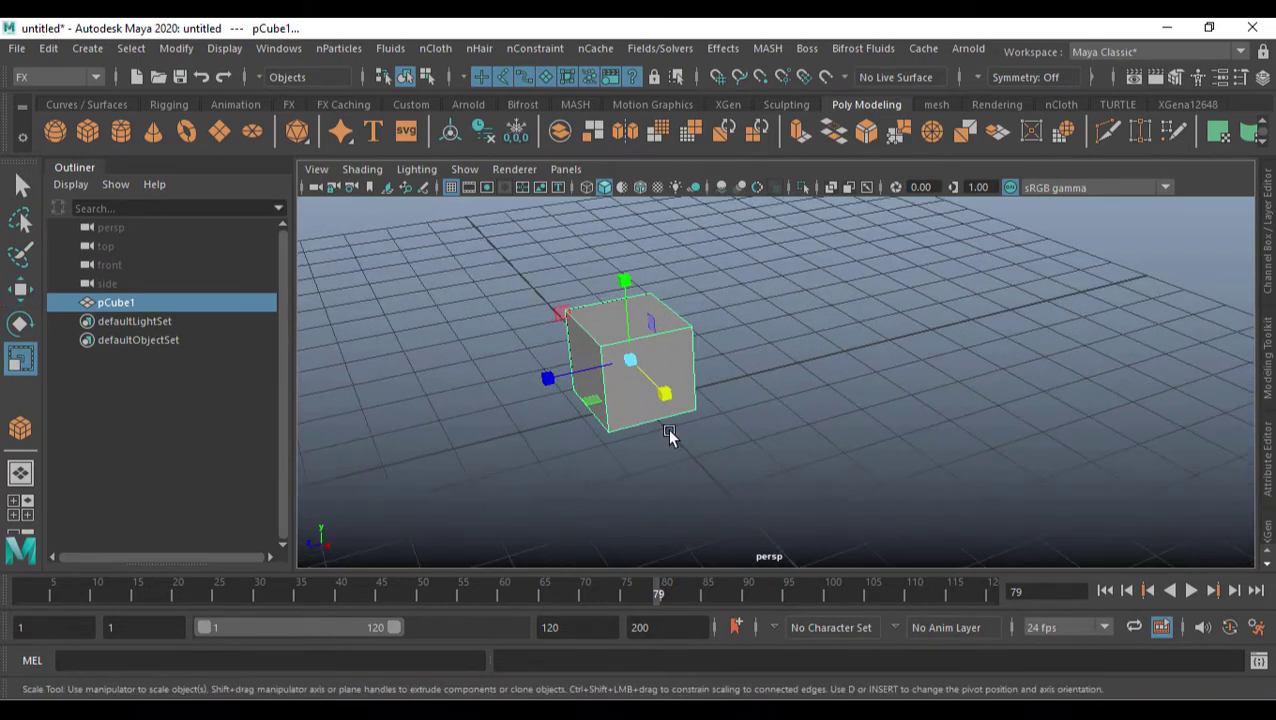
# - Bevel the cube's edges with a fraction of 0.3 and one segment
pyautogui.click(866, 138)
pyautogui.keyDown('alt'); pyautogui.moveTo(783, 421); pyautogui.dragTo(625, 385); pyautogui.keyUp('alt')
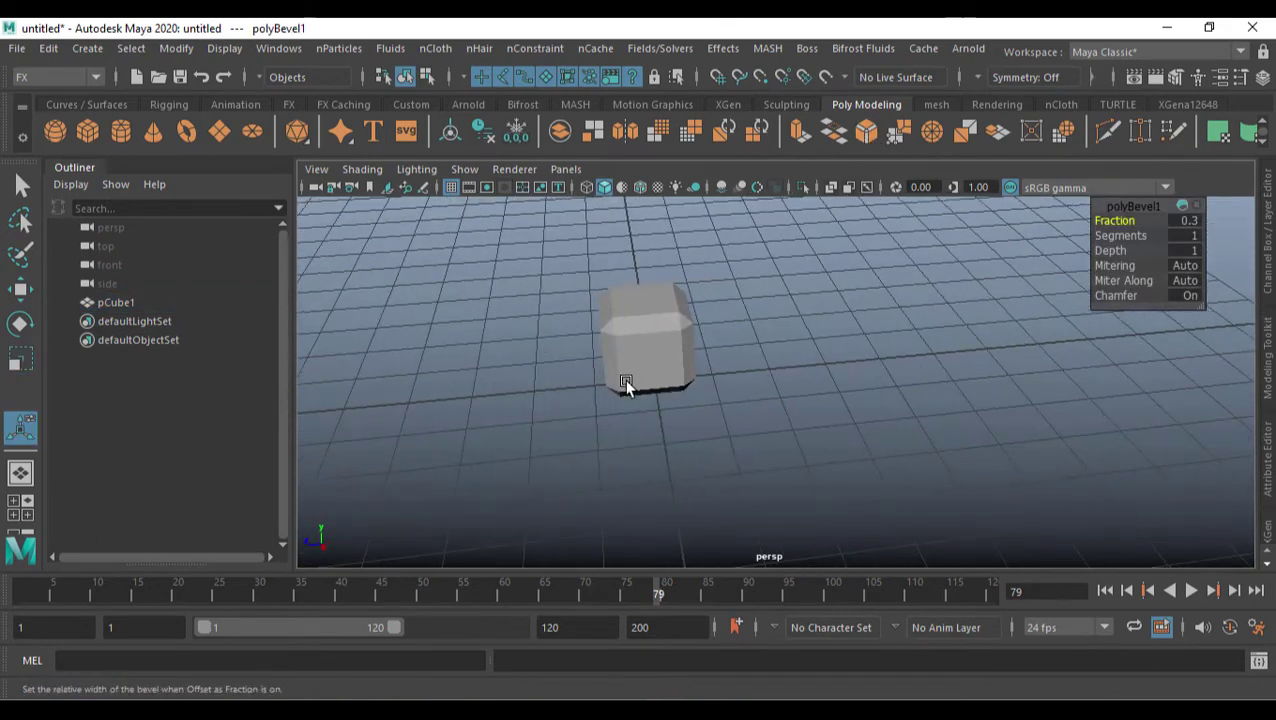
pyautogui.keyDown('alt'); pyautogui.moveTo(678, 350); pyautogui.dragTo(732, 393); pyautogui.keyUp('alt')
pyautogui.scroll(2, 732, 393)
# - Select the beveled cube and move it away from the grid centre
pyautogui.click(689, 390)
pyautogui.press('w')
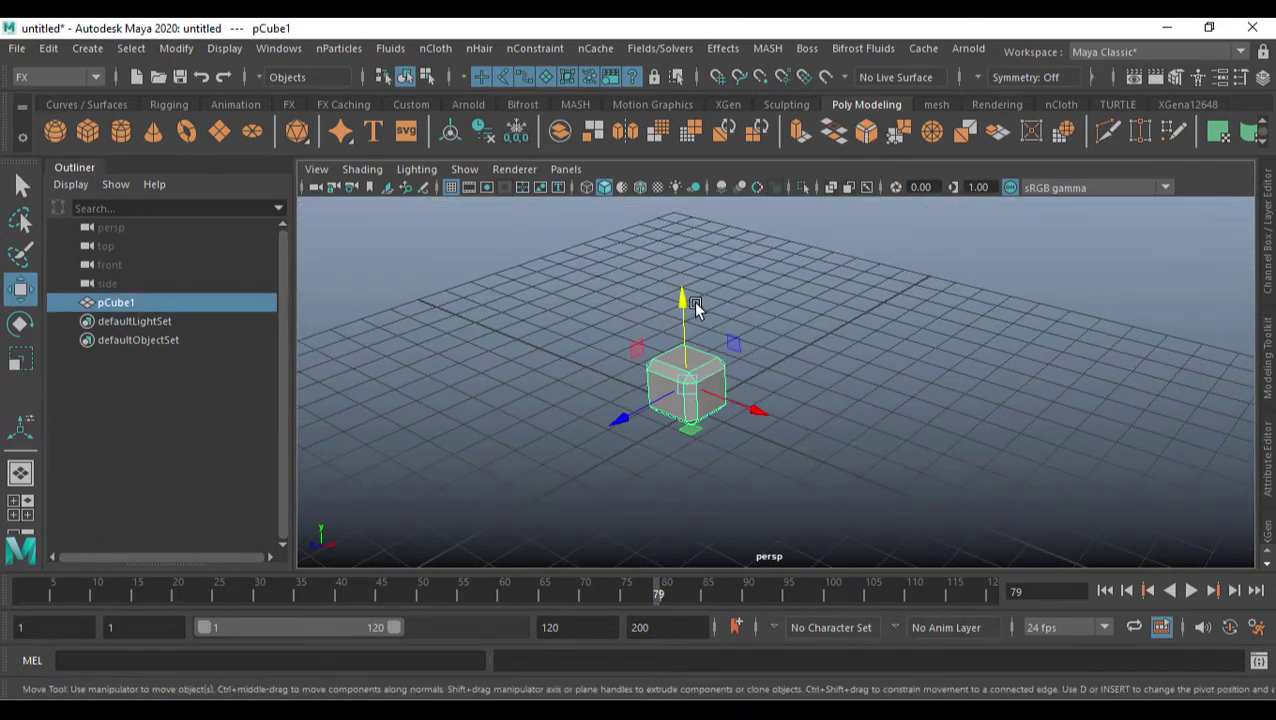
pyautogui.moveTo(697, 308); pyautogui.dragTo(700, 430)
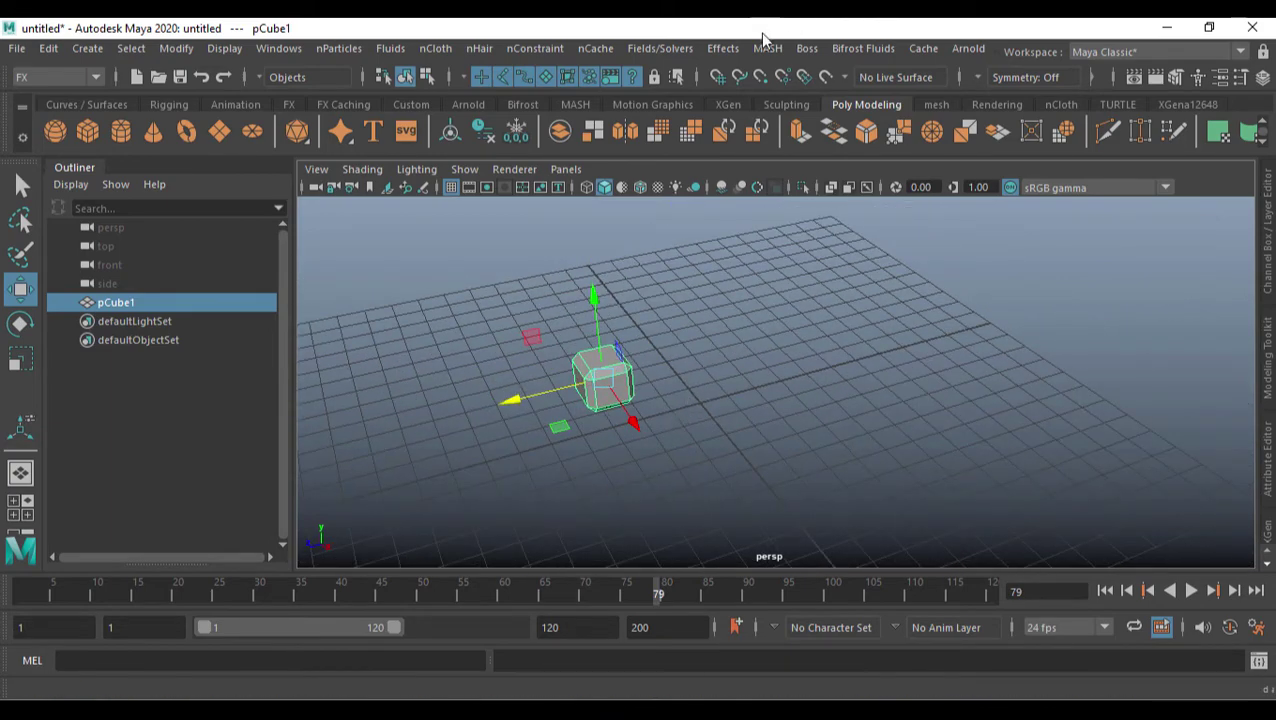
# - Create a MASH network from the beveled cube
pyautogui.click(768, 48)
pyautogui.click(799, 84)
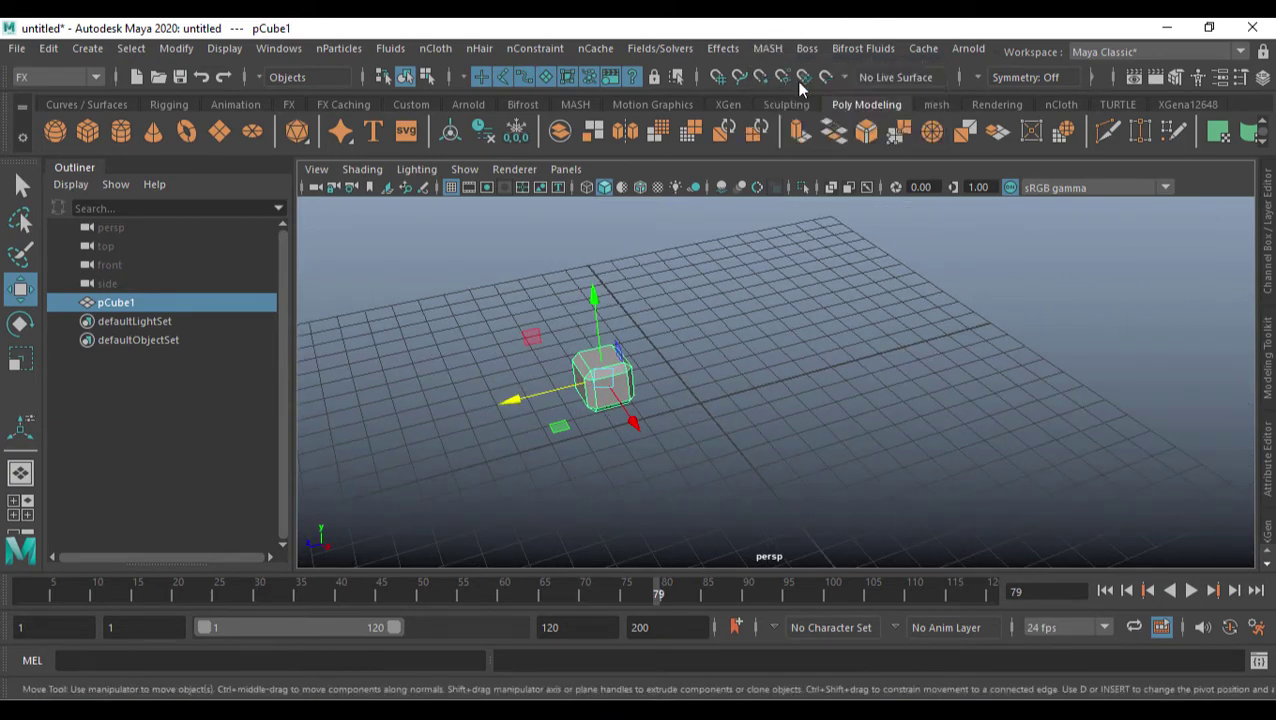
pyautogui.keyDown('alt'); pyautogui.moveTo(832, 423); pyautogui.dragTo(714, 385); pyautogui.keyUp('alt')
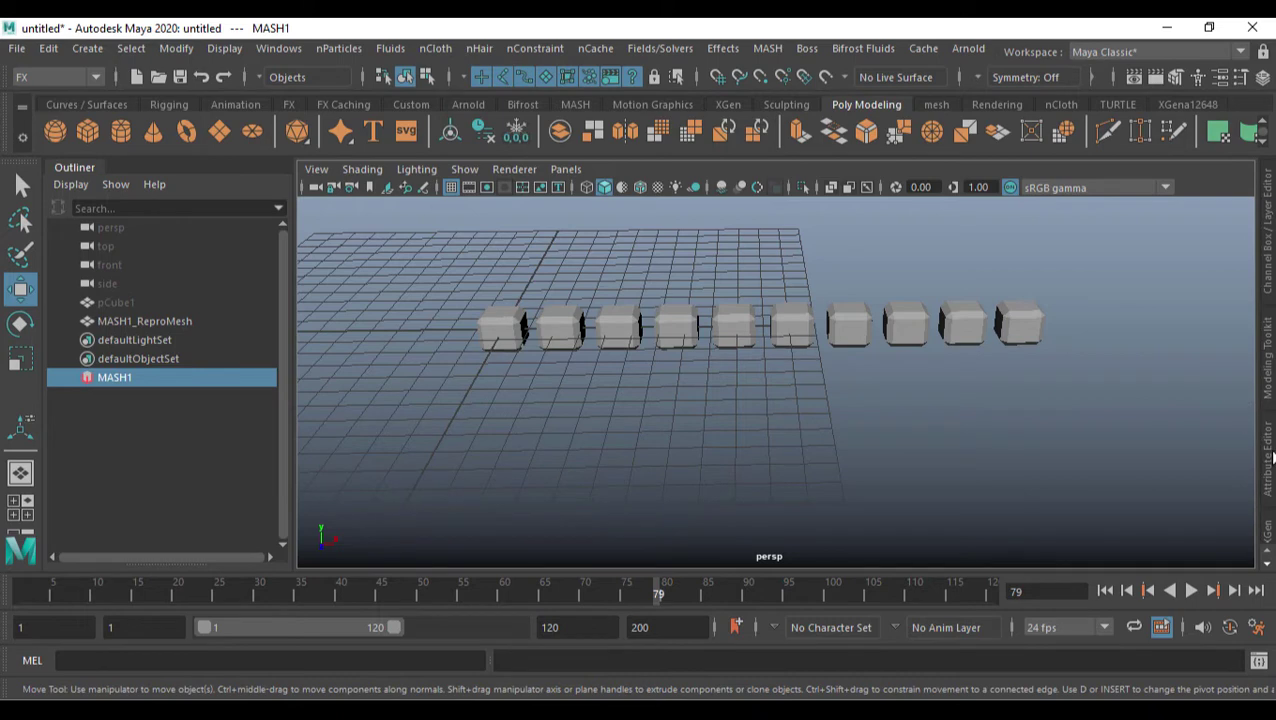
# - Turn on Center Distribution in the MASH network's Distribute settings
pyautogui.click(1267, 459)
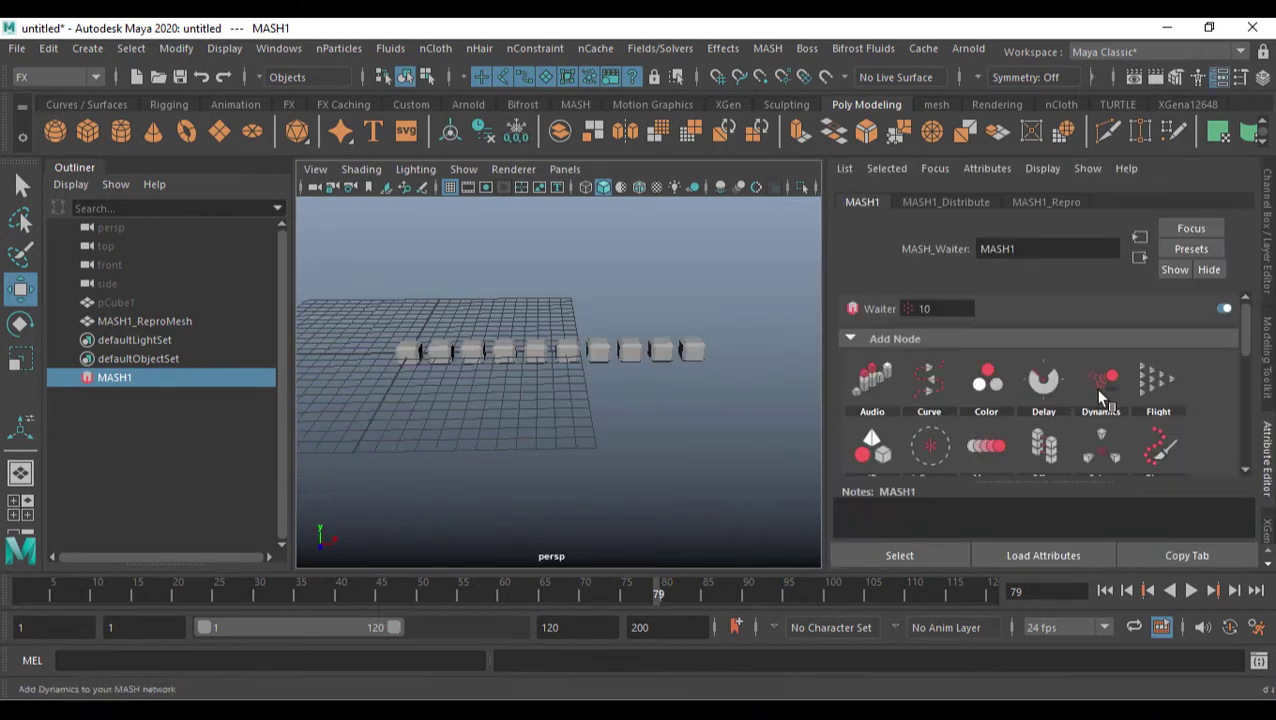
pyautogui.click(965, 203)
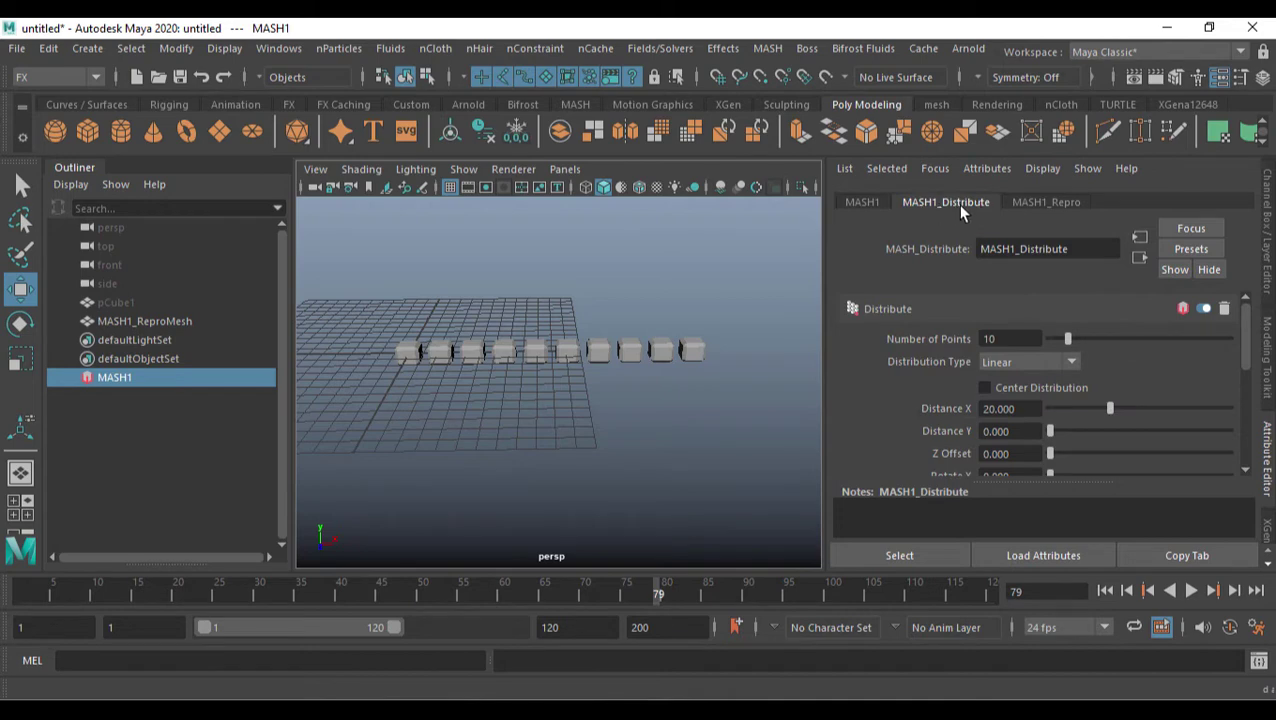
pyautogui.click(1031, 392)
pyautogui.keyDown('alt'); pyautogui.moveTo(560, 420); pyautogui.dragTo(750, 408); pyautogui.keyUp('alt')
# - Change the MASH distribution type to Grid and set Grid Y to 3
pyautogui.click(1049, 368)
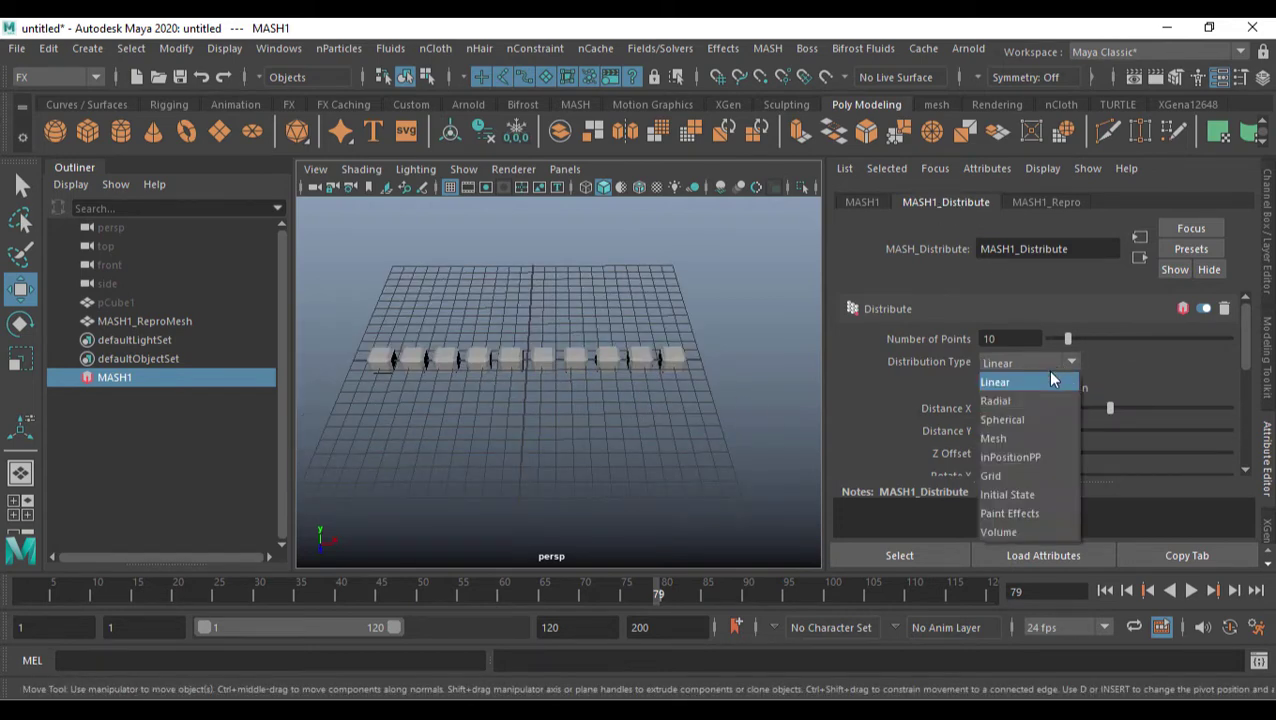
pyautogui.click(1004, 470)
pyautogui.keyDown('alt'); pyautogui.moveTo(703, 366); pyautogui.dragTo(740, 380); pyautogui.keyUp('alt')
pyautogui.scroll(-2, 1168, 430)
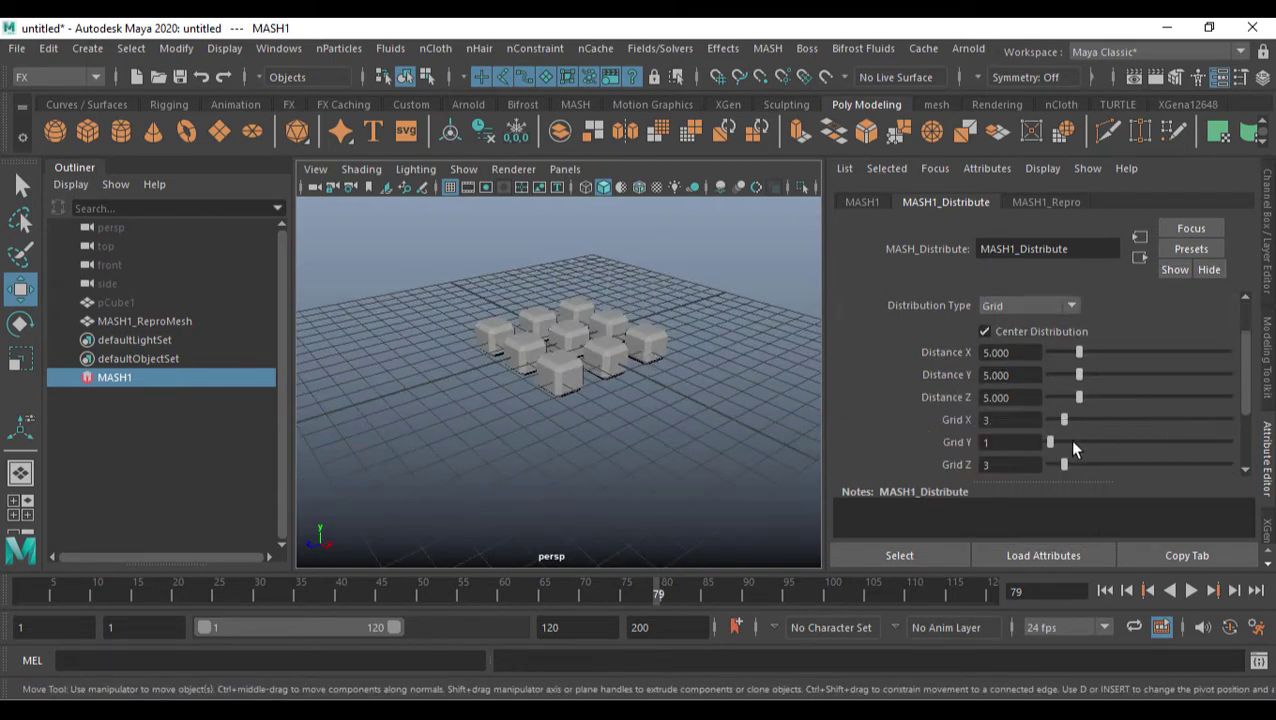
pyautogui.moveTo(1050, 444); pyautogui.dragTo(1066, 450)
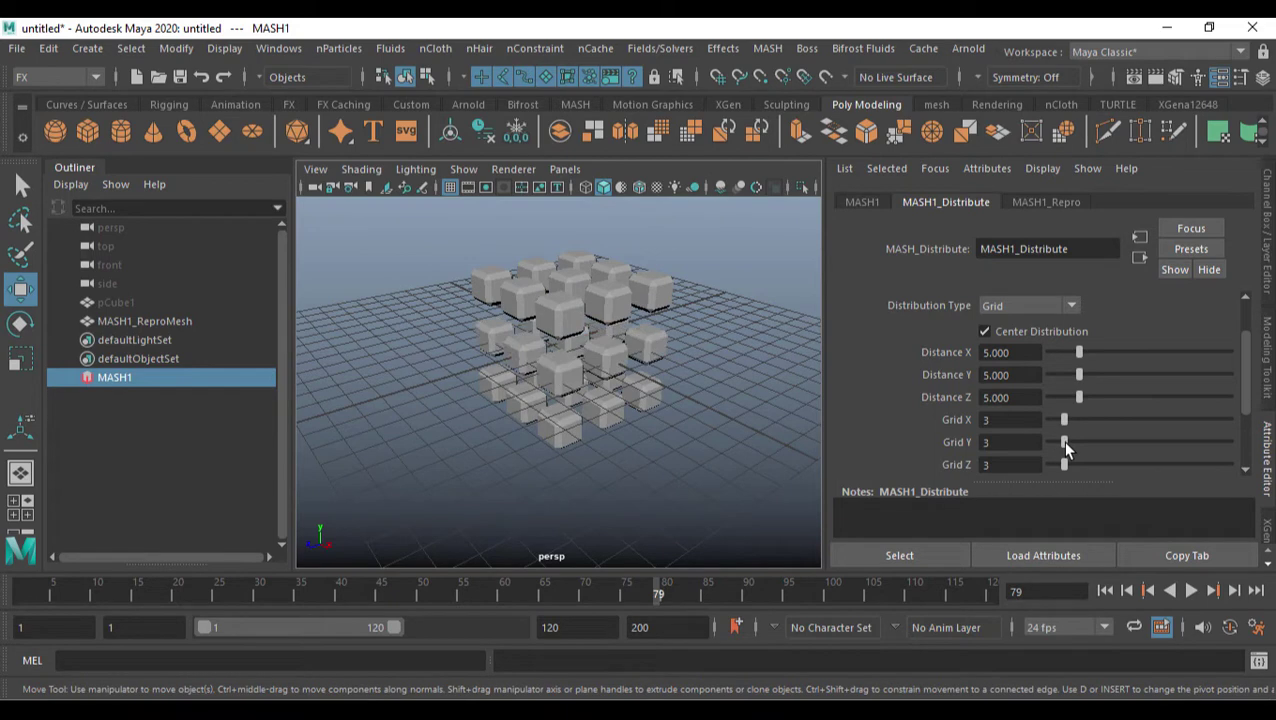
pyautogui.keyDown('alt'); pyautogui.moveTo(563, 395); pyautogui.dragTo(653, 349); pyautogui.keyUp('alt')
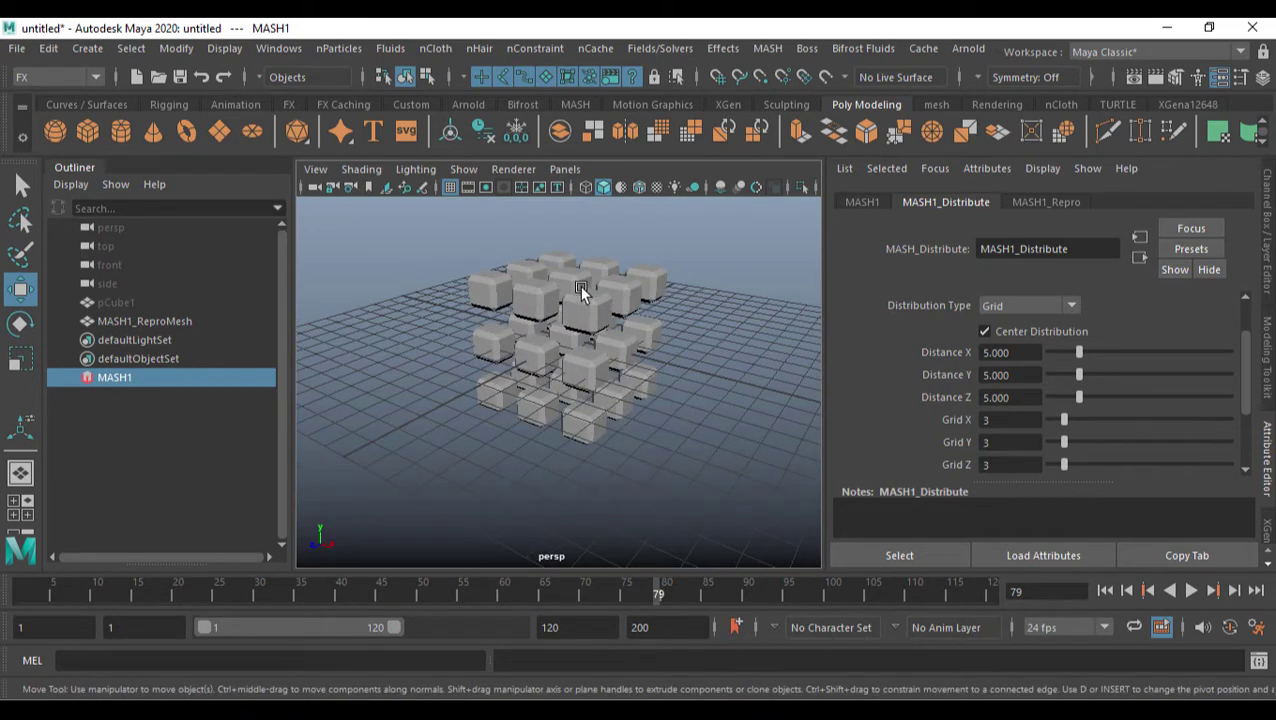
# - Select the instanced cubes and add a Dynamics node to their MASH network
pyautogui.click(598, 318)
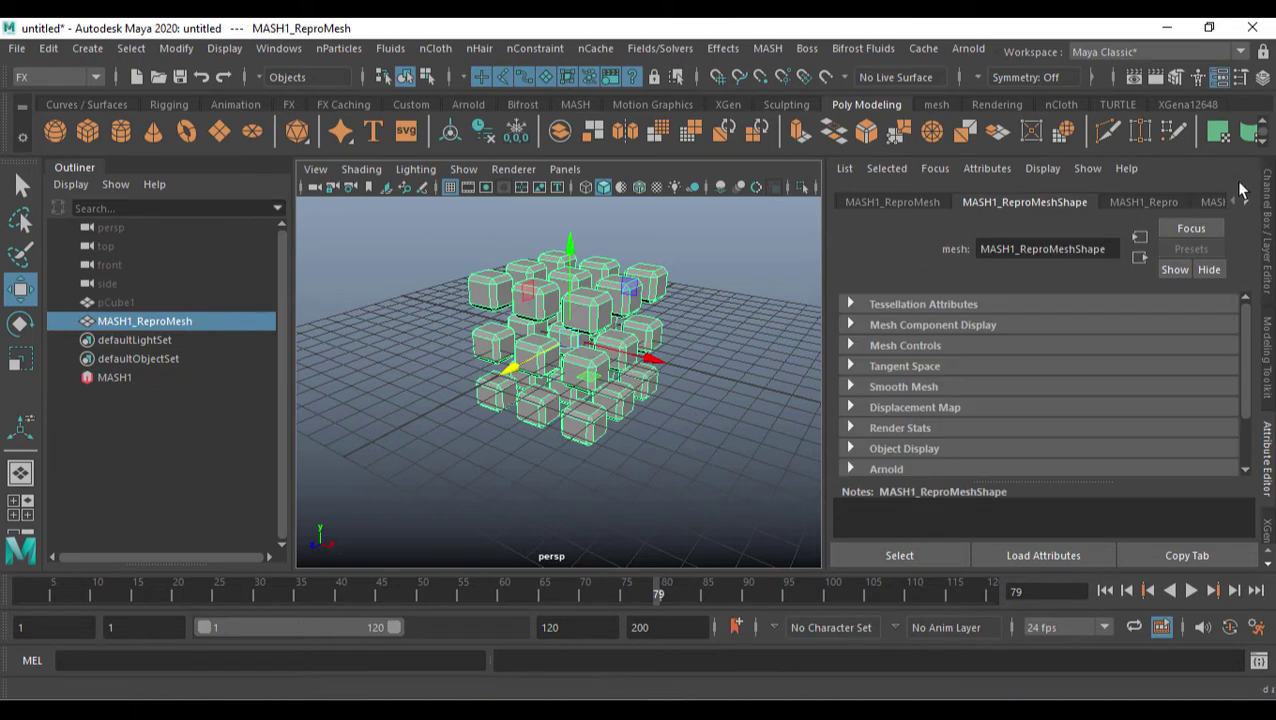
pyautogui.click(1217, 204)
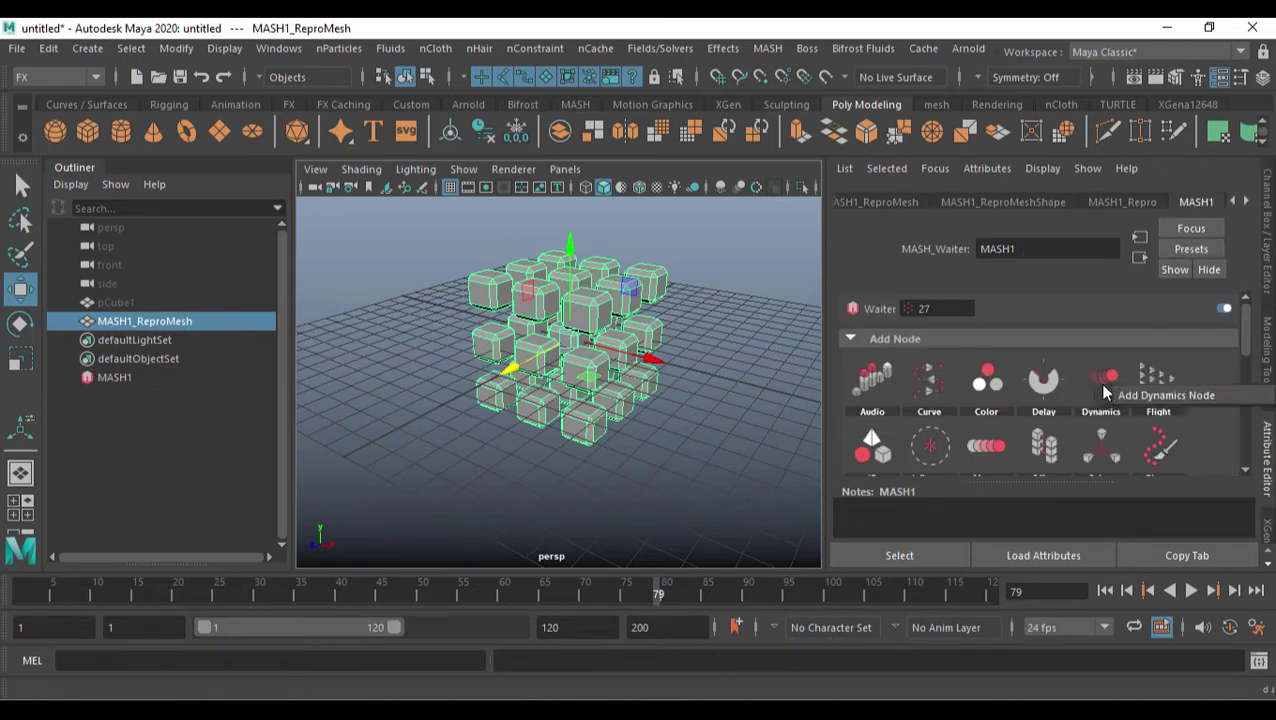
pyautogui.click(1148, 400)
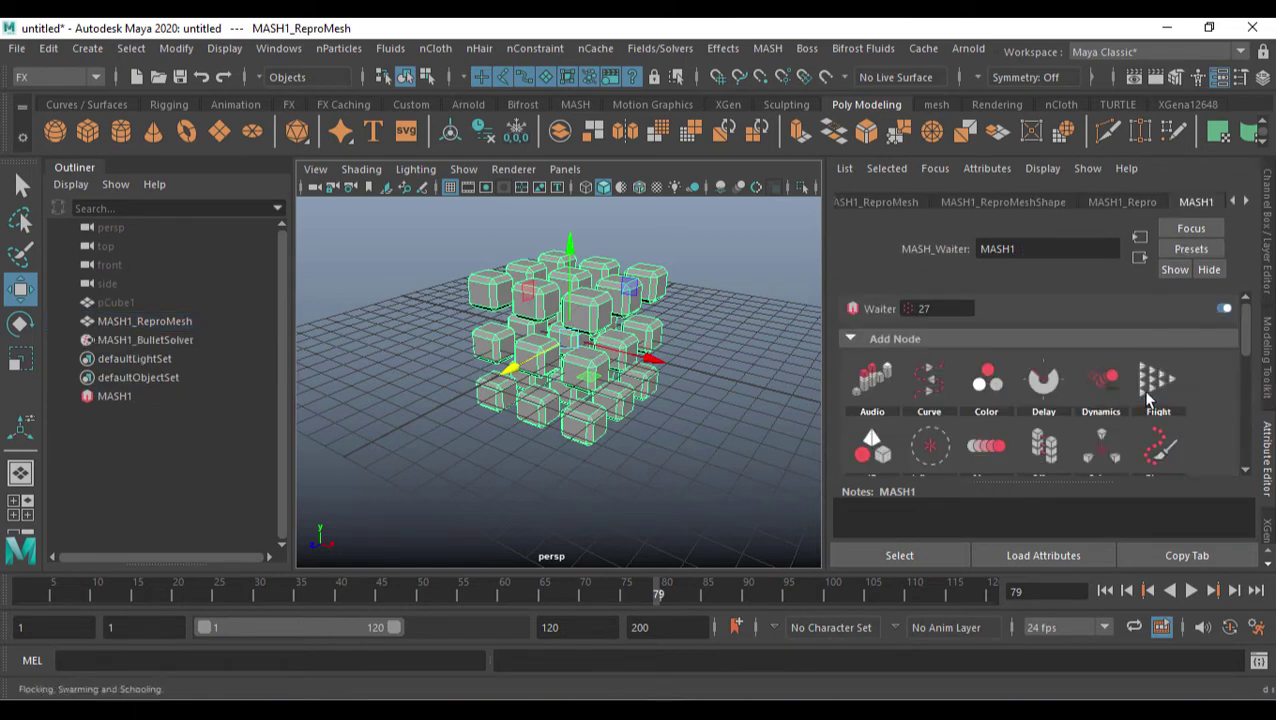
pyautogui.keyDown('alt'); pyautogui.moveTo(638, 350); pyautogui.dragTo(700, 350); pyautogui.keyUp('alt')
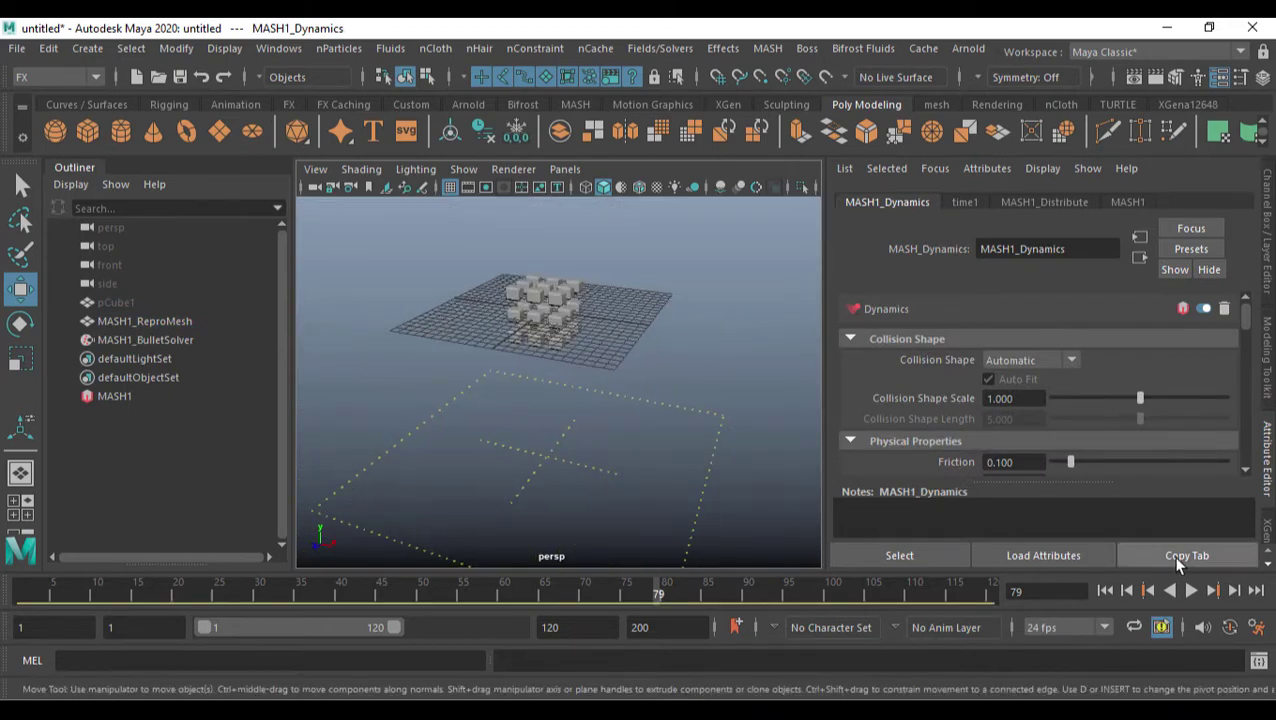
# - Play the cubes' dynamics simulation, stop it and return to the first frame
pyautogui.click(1191, 591)
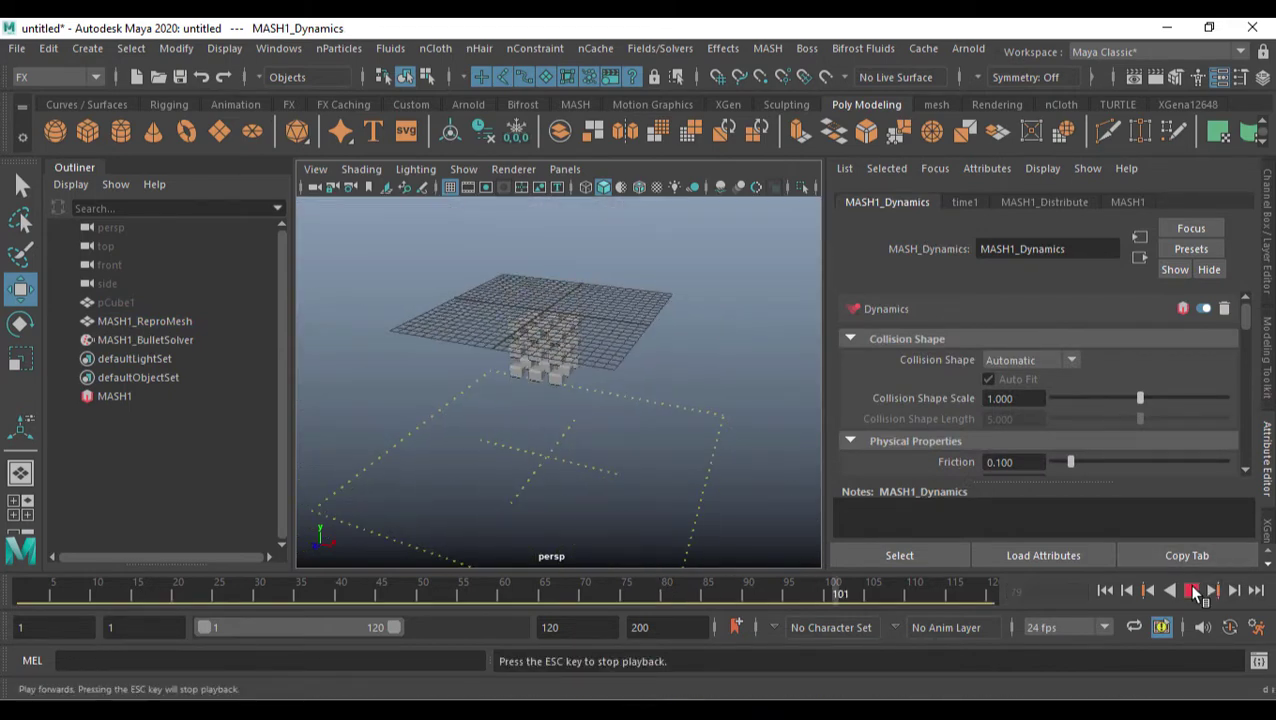
pyautogui.click(1193, 591)
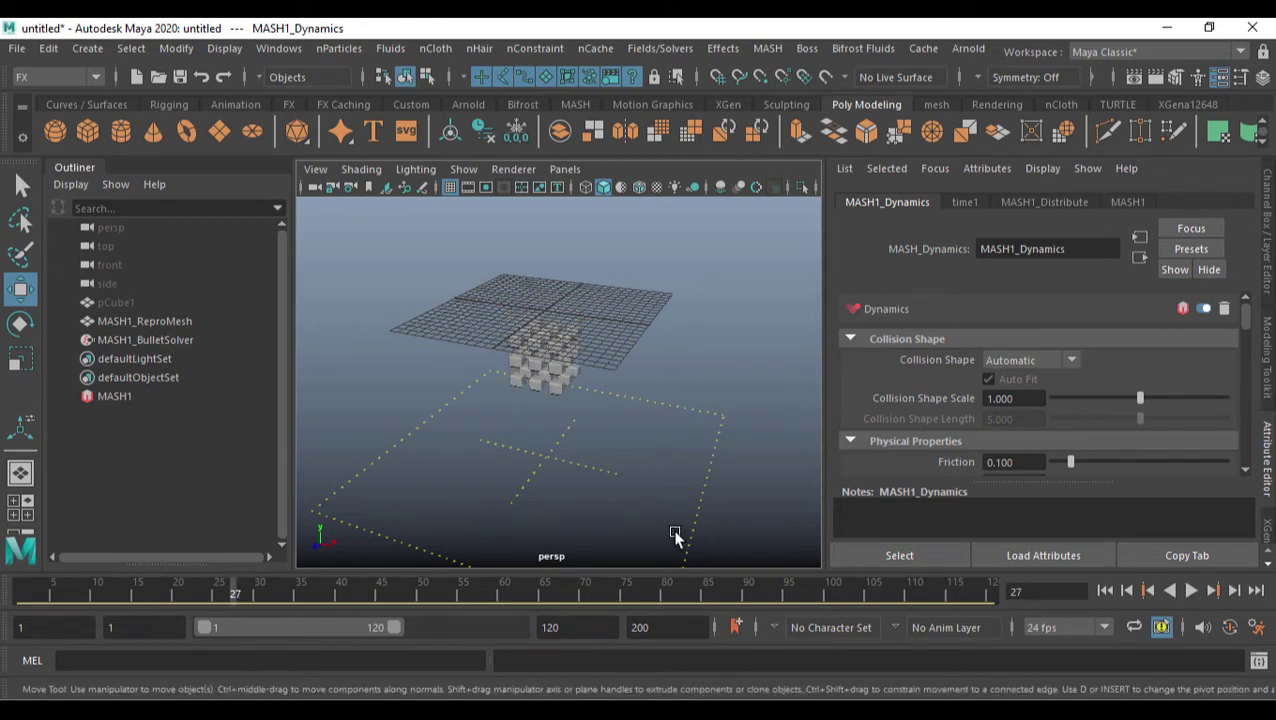
pyautogui.keyDown('alt'); pyautogui.moveTo(675, 535); pyautogui.dragTo(698, 532); pyautogui.keyUp('alt')
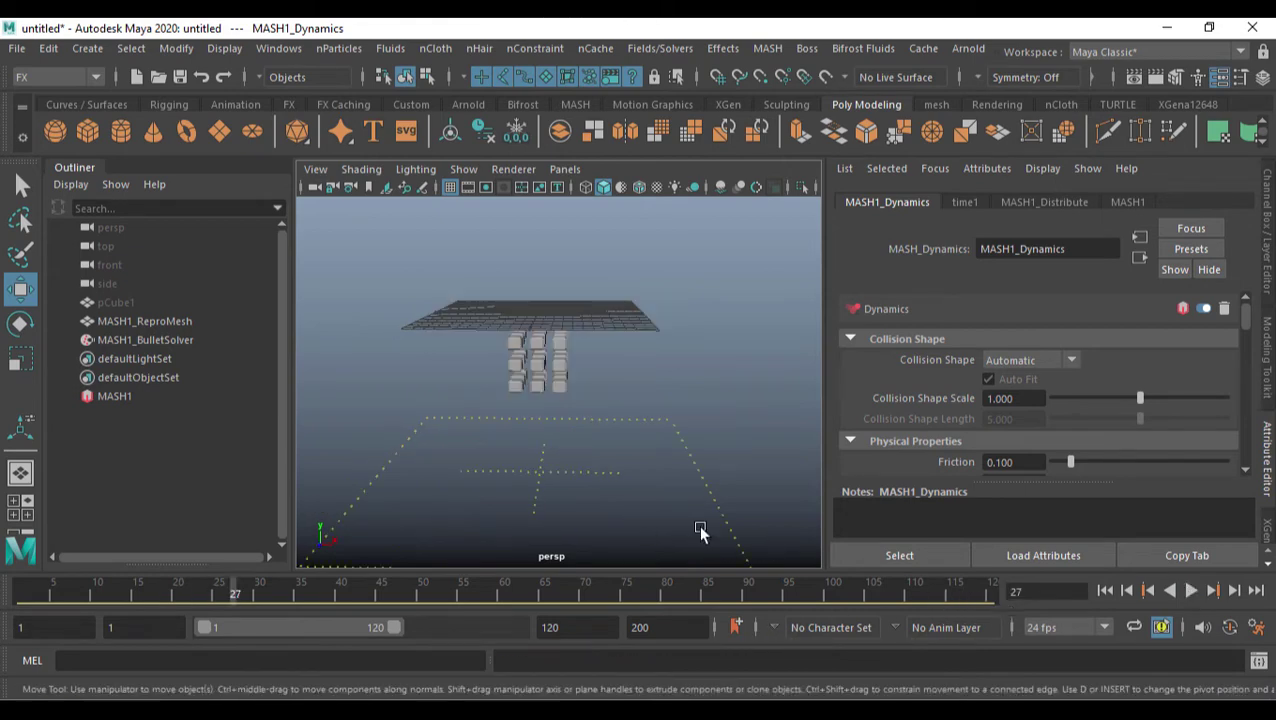
pyautogui.click(1105, 591)
# - Select the MASH Bullet solver and set its ground position Y to -10
pyautogui.moveTo(718, 404); pyautogui.dragTo(703, 450)
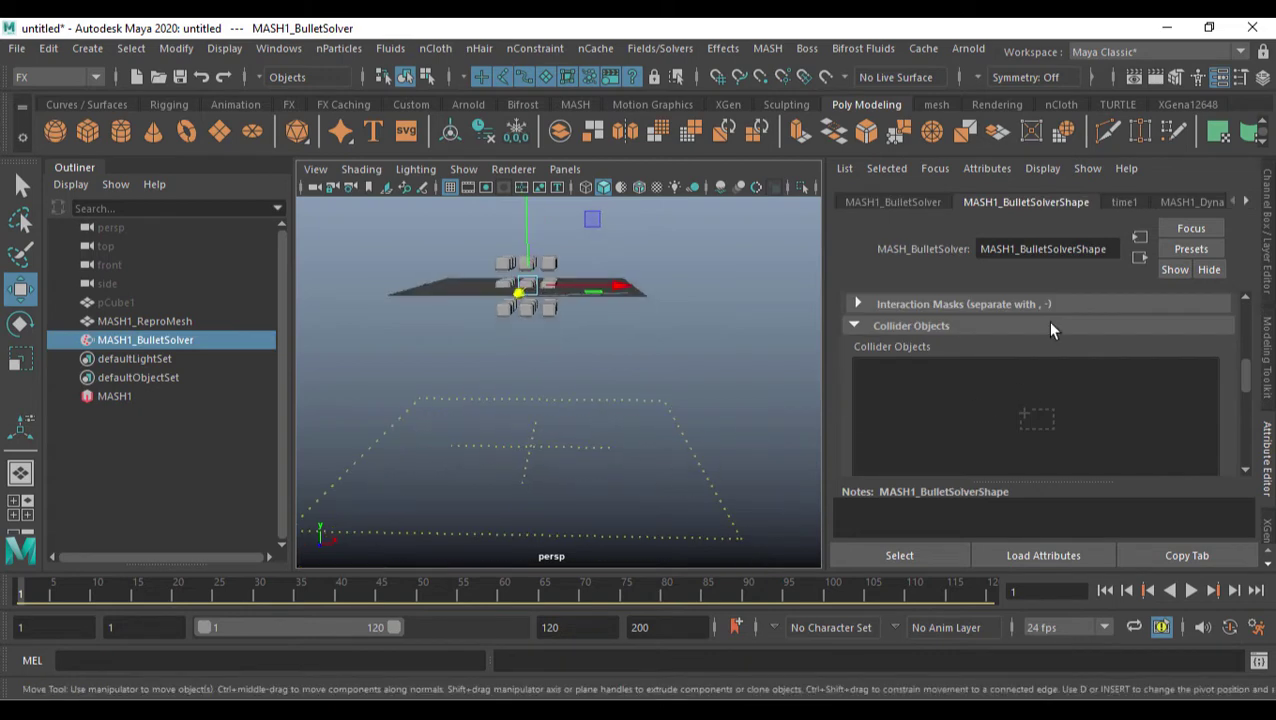
pyautogui.click(114, 396)
pyautogui.click(140, 340)
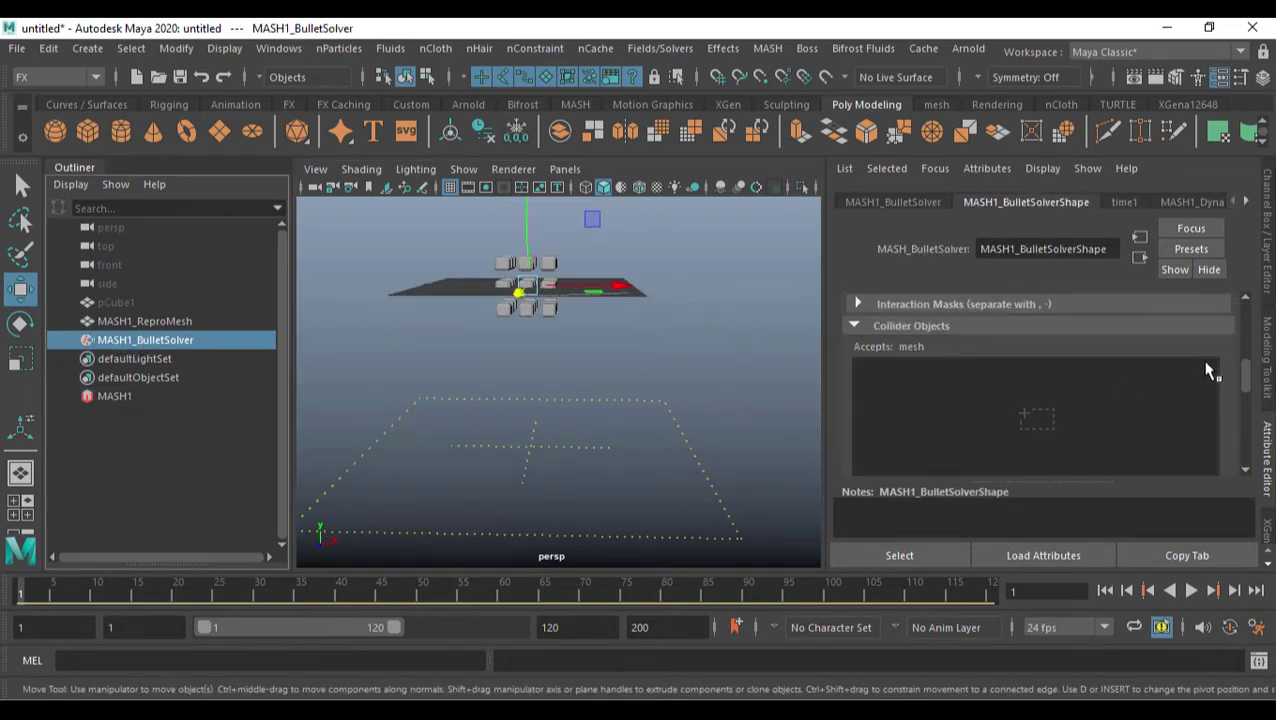
pyautogui.scroll(3, 1169, 396)
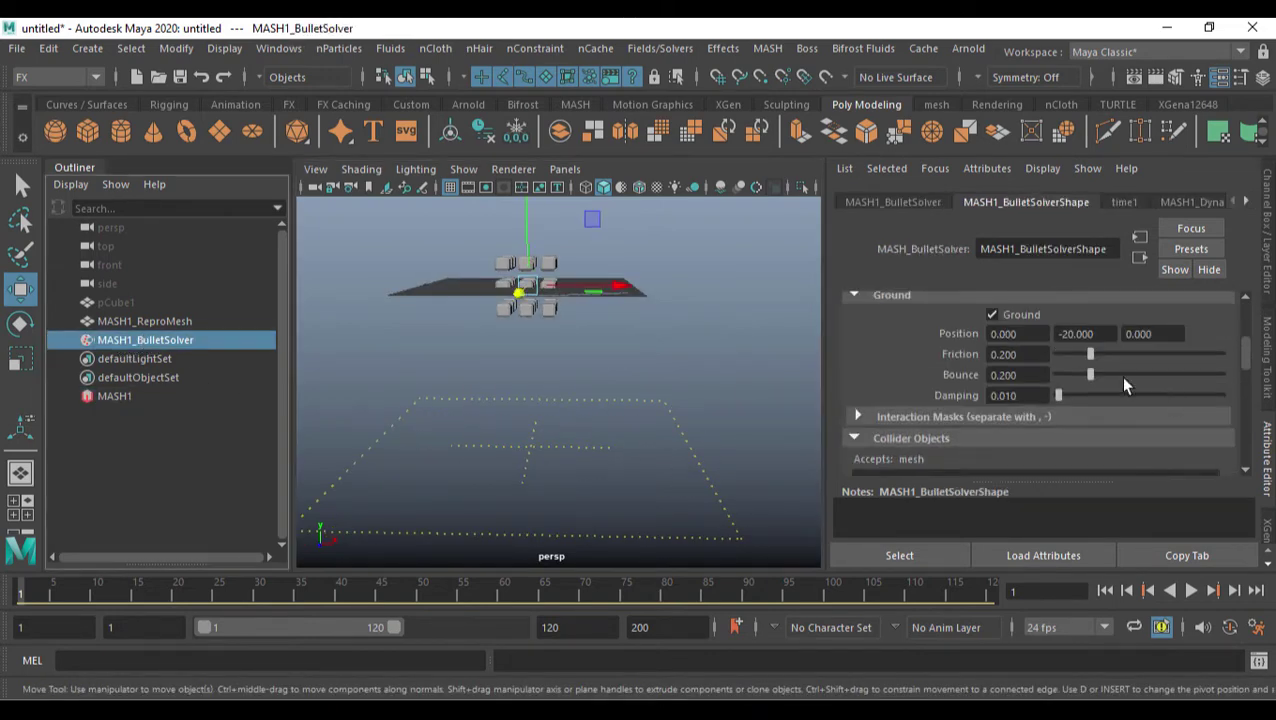
pyautogui.click(1101, 333)
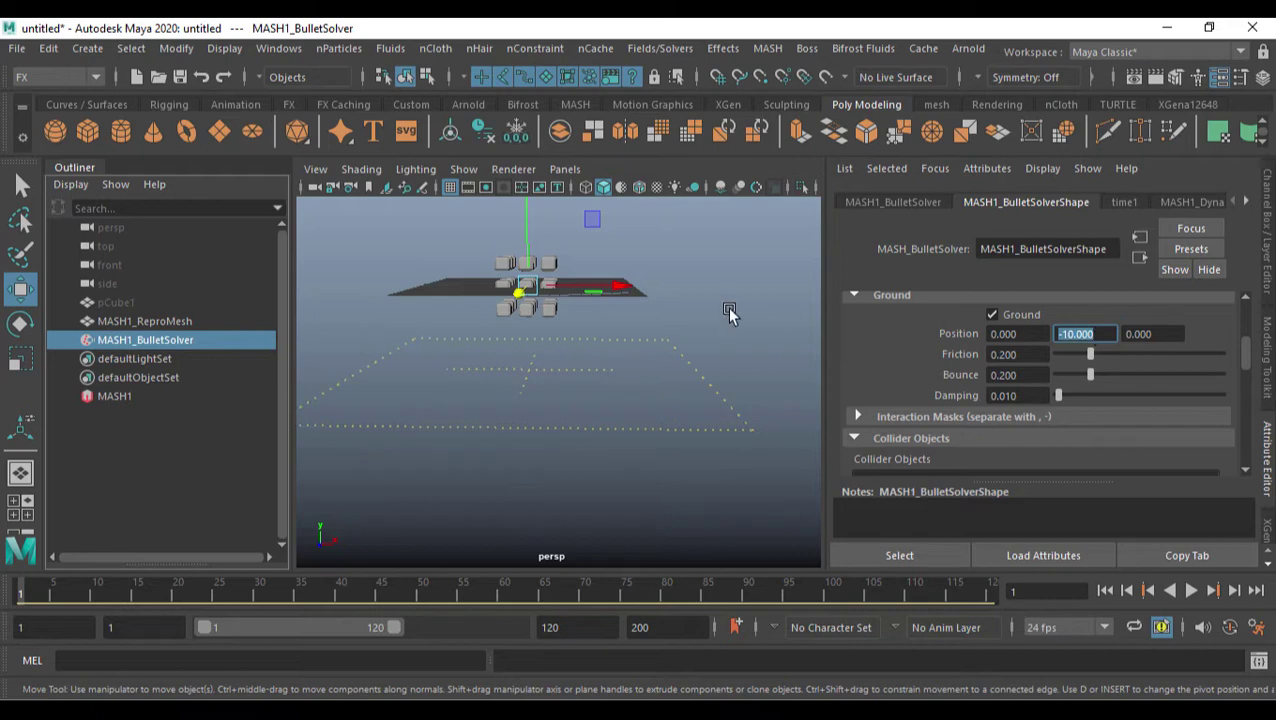
# - Hide the perspective viewport's grid
pyautogui.scroll(3, 567, 313)
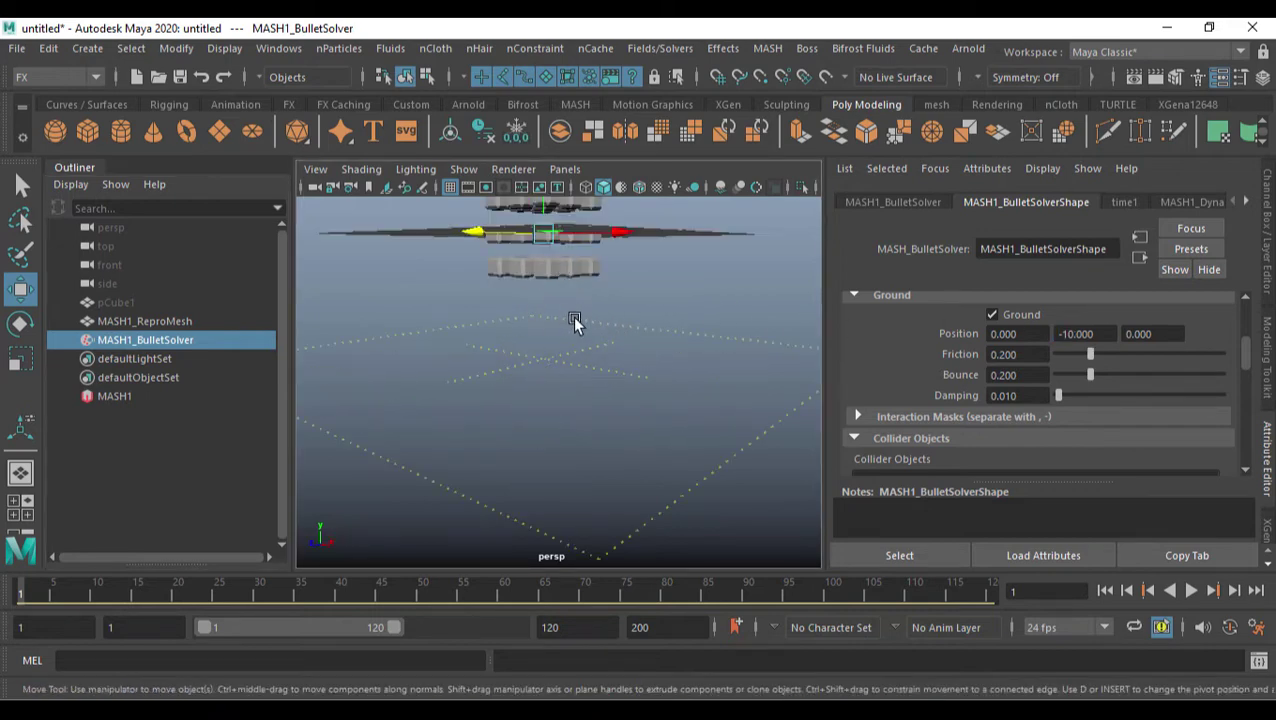
pyautogui.keyDown('alt'); pyautogui.moveTo(573, 322); pyautogui.dragTo(615, 361); pyautogui.keyUp('alt')
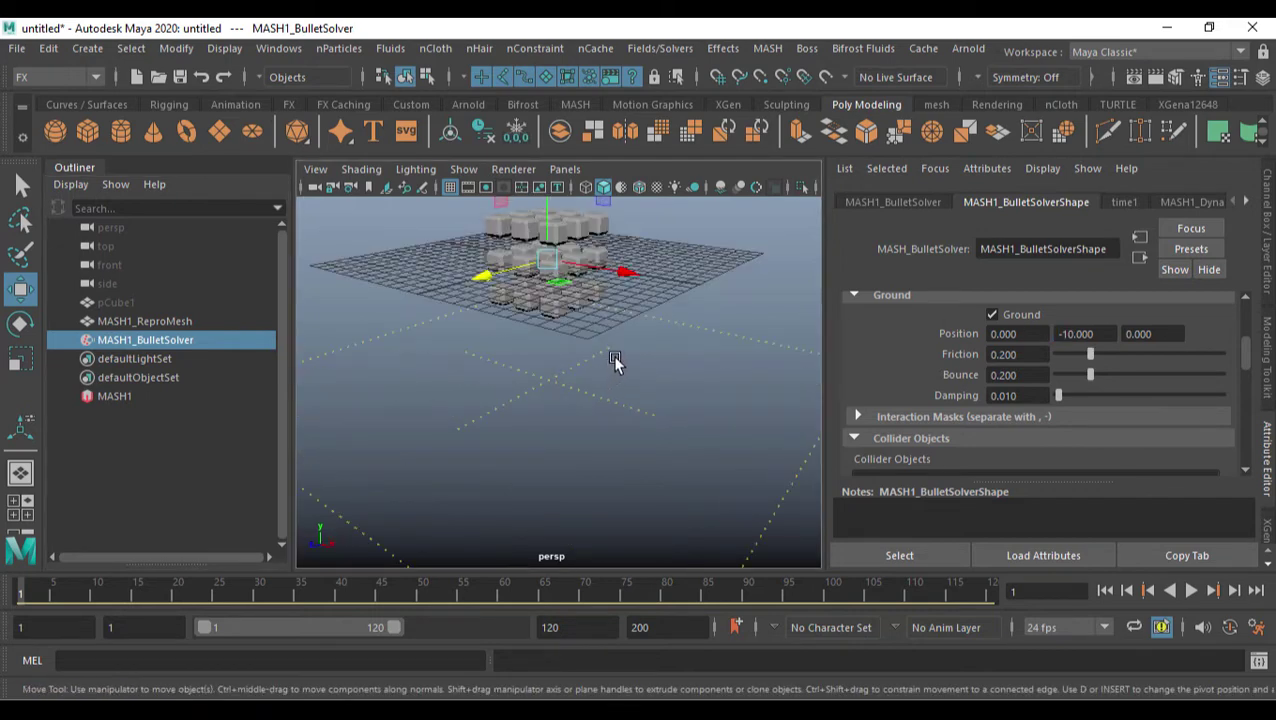
pyautogui.click(449, 188)
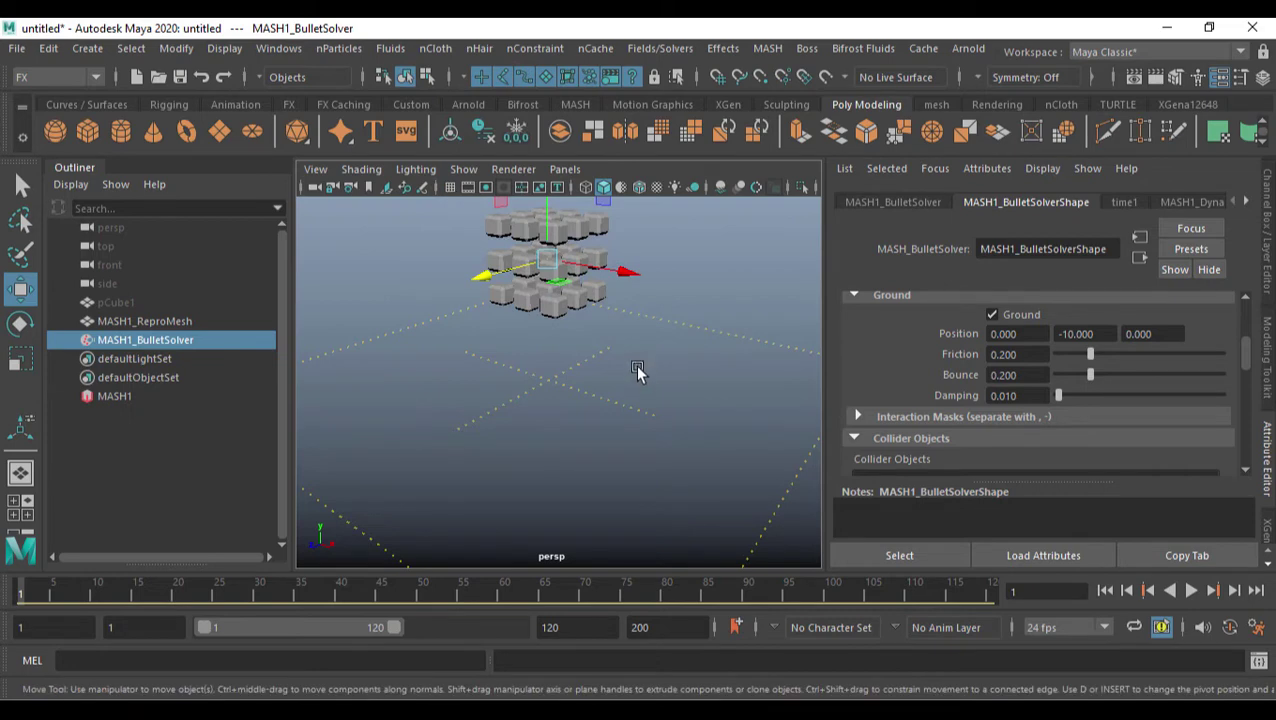
# - Play the simulation with the raised ground, stop it and rewind to frame 1
pyautogui.click(1190, 591)
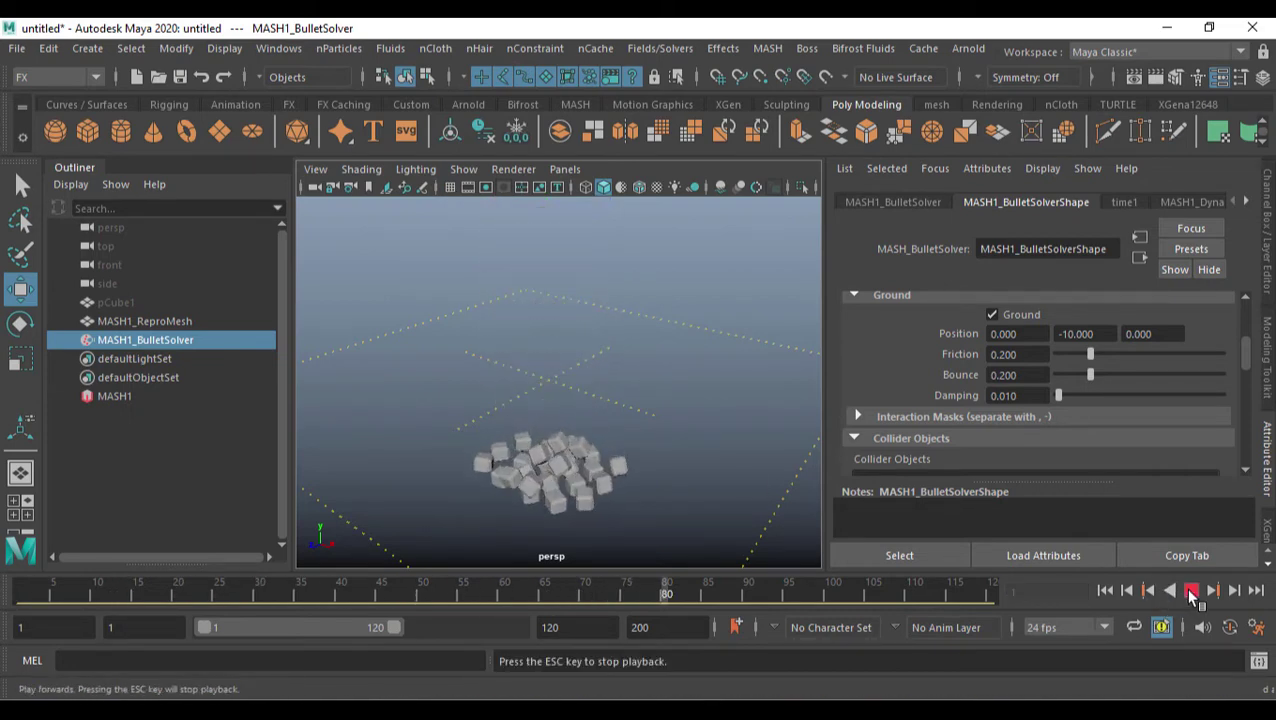
pyautogui.click(1190, 591)
pyautogui.click(1105, 591)
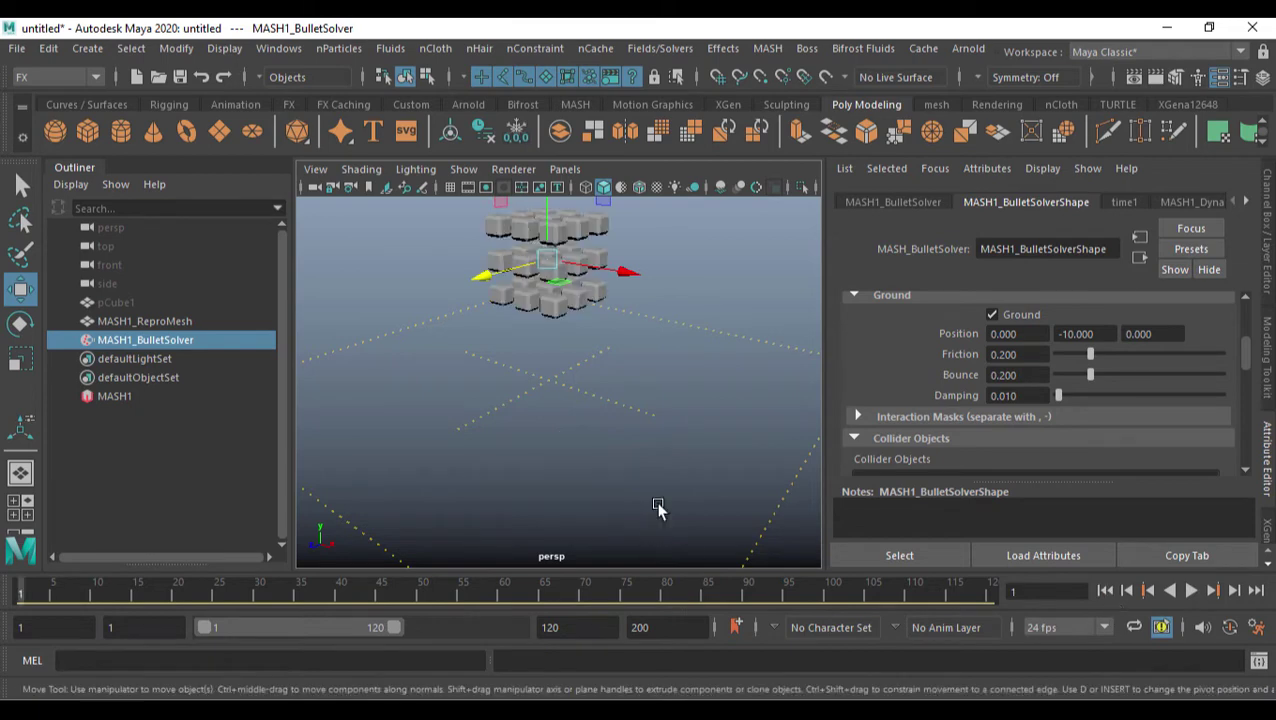
# - Create a large polygon plane under the cubes and lower it to the solver's ground level
pyautogui.click(219, 131)
pyautogui.scroll(-3, 464, 304)
pyautogui.moveTo(618, 307); pyautogui.dragTo(325, 488)
pyautogui.press('w')
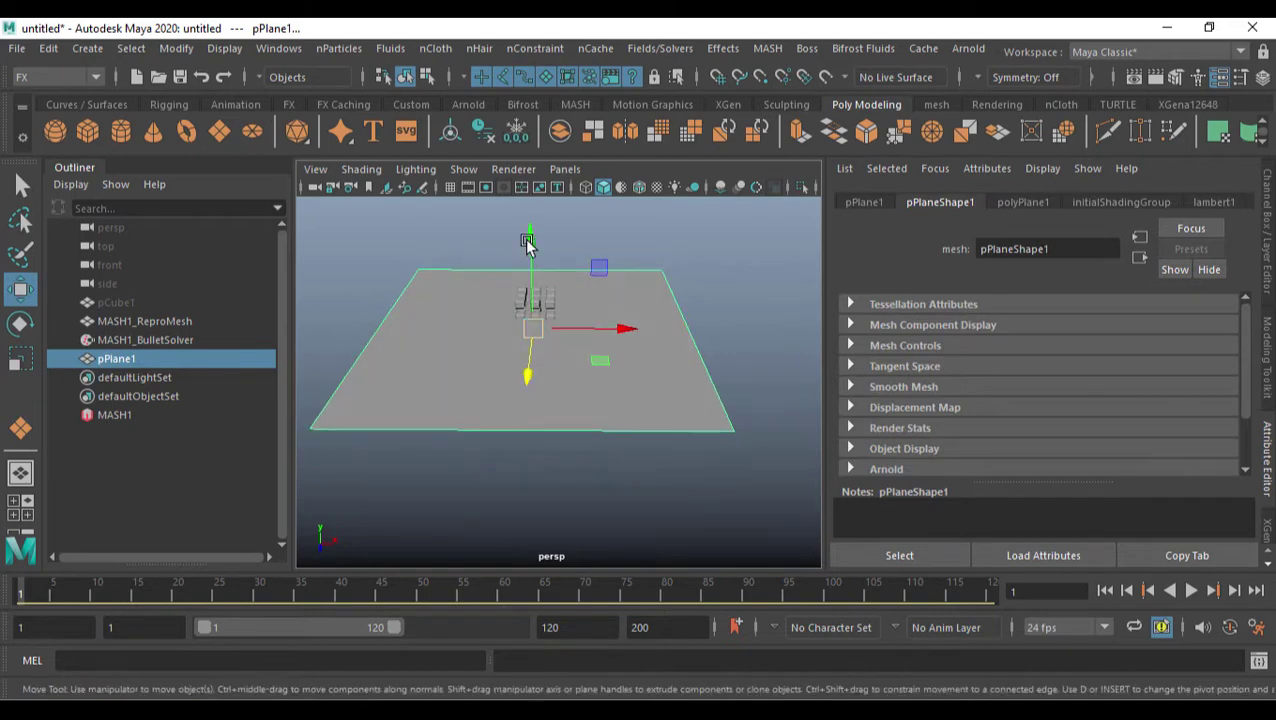
pyautogui.moveTo(527, 243); pyautogui.dragTo(534, 295)
pyautogui.scroll(5, 580, 350)
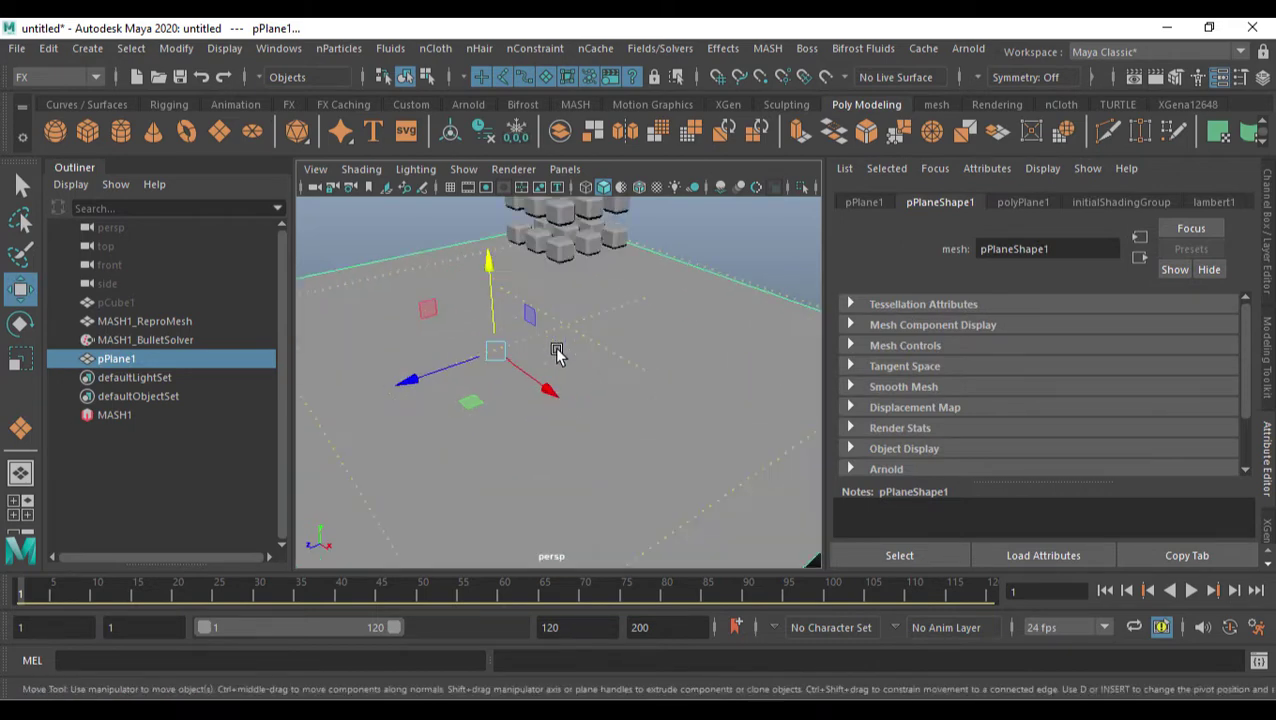
pyautogui.keyDown('alt'); pyautogui.moveTo(557, 353); pyautogui.dragTo(561, 318, button='middle'); pyautogui.keyUp('alt')
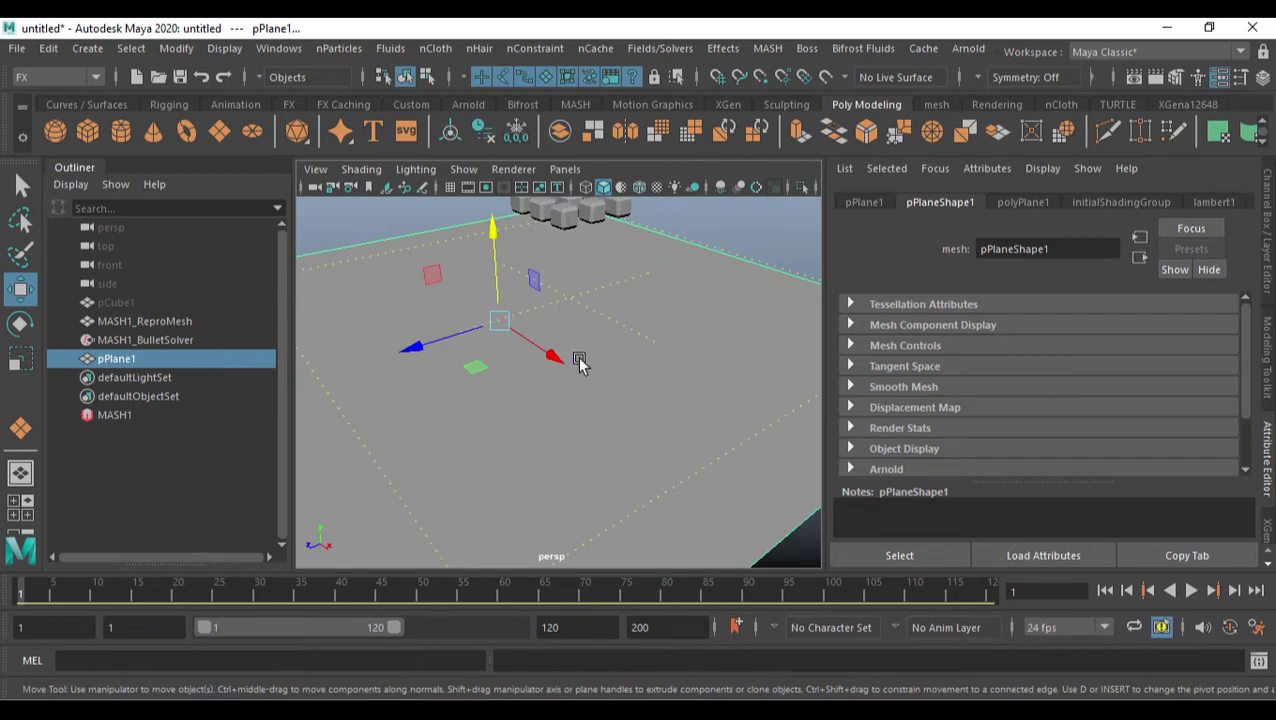
# - Enlarge the plane uniformly and stretch it along X and Z beyond the solver's dotted ground outline
pyautogui.press('r')
pyautogui.moveTo(505, 325); pyautogui.dragTo(585, 315)
pyautogui.press('w')
pyautogui.scroll(-3, 585, 315)
pyautogui.keyDown('alt'); pyautogui.moveTo(441, 370); pyautogui.dragTo(624, 421); pyautogui.keyUp('alt')
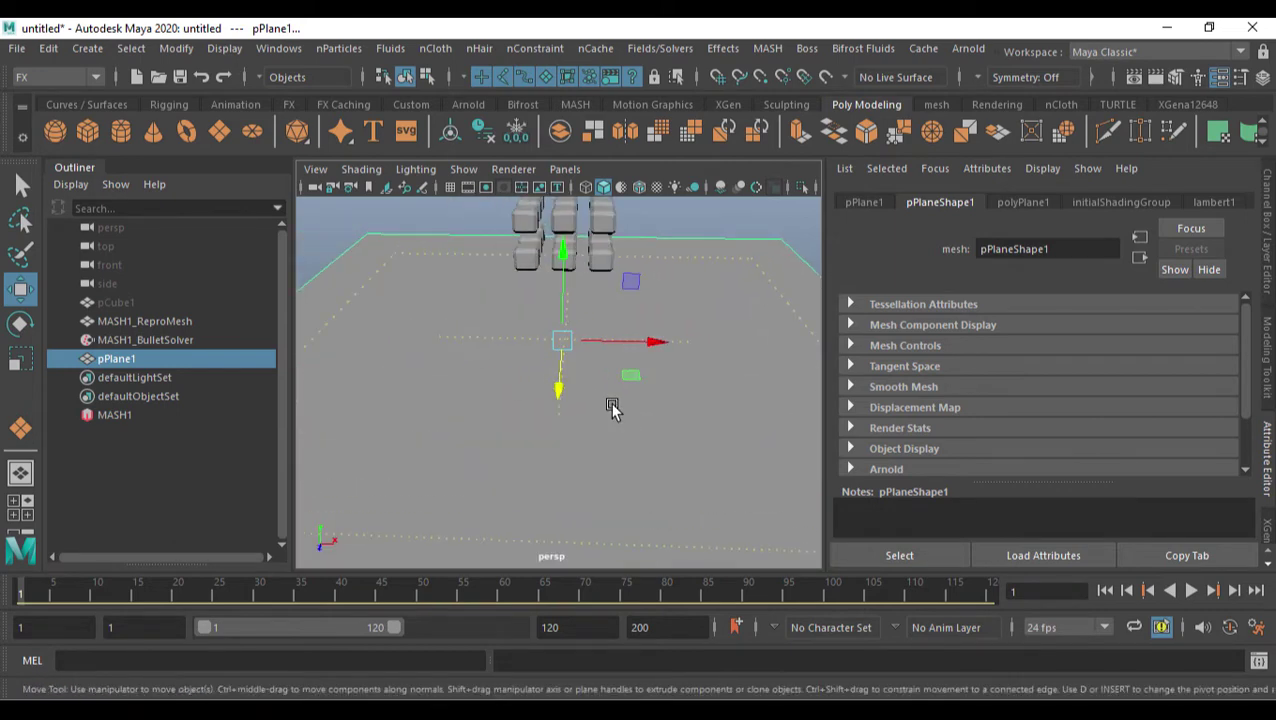
pyautogui.press('r')
pyautogui.moveTo(649, 342); pyautogui.dragTo(709, 440)
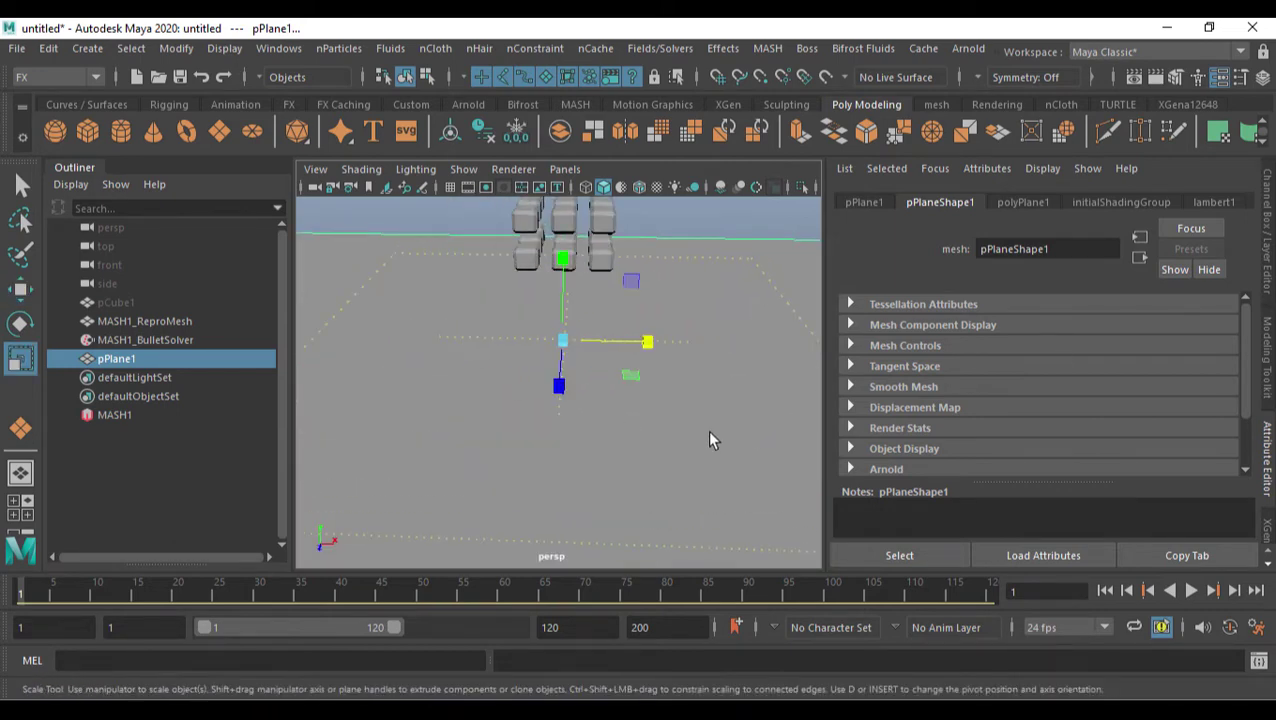
pyautogui.moveTo(559, 390); pyautogui.dragTo(440, 598)
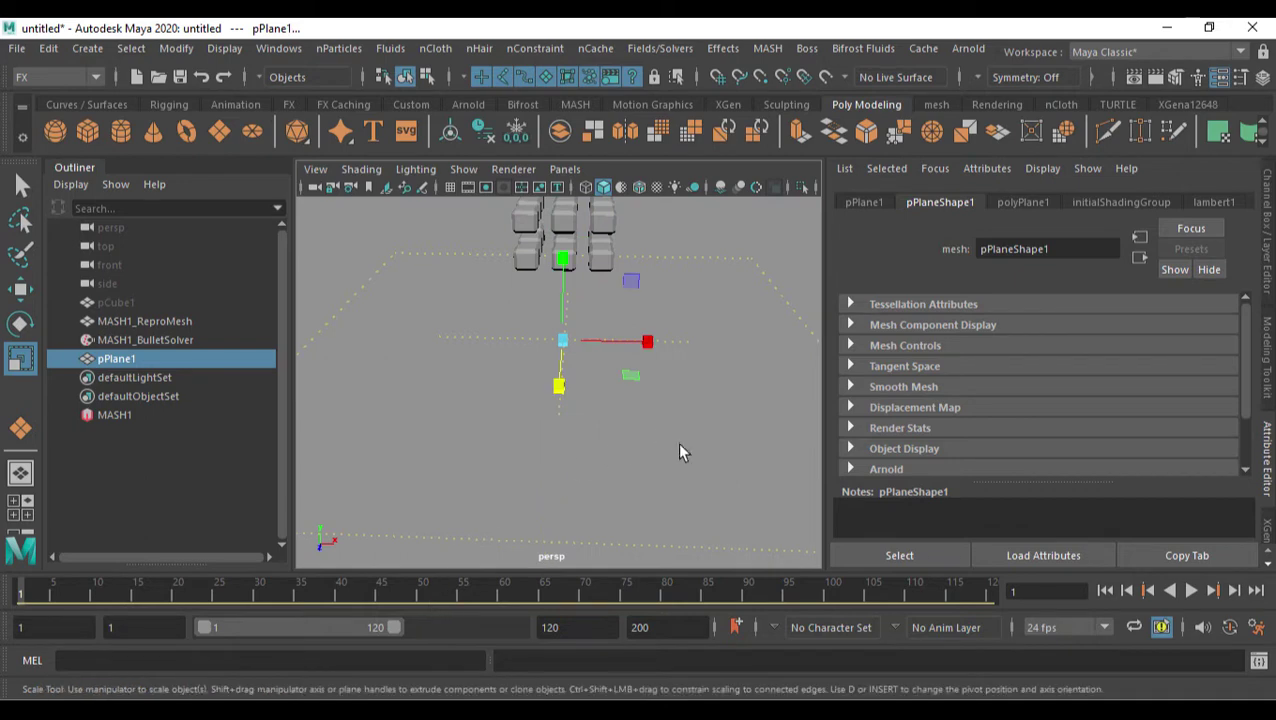
# - Play the simulation with the enlarged ground plane, stop it once the cubes have landed and rewind to frame 1
pyautogui.keyDown('alt'); pyautogui.moveTo(681, 449); pyautogui.dragTo(630, 395); pyautogui.keyUp('alt')
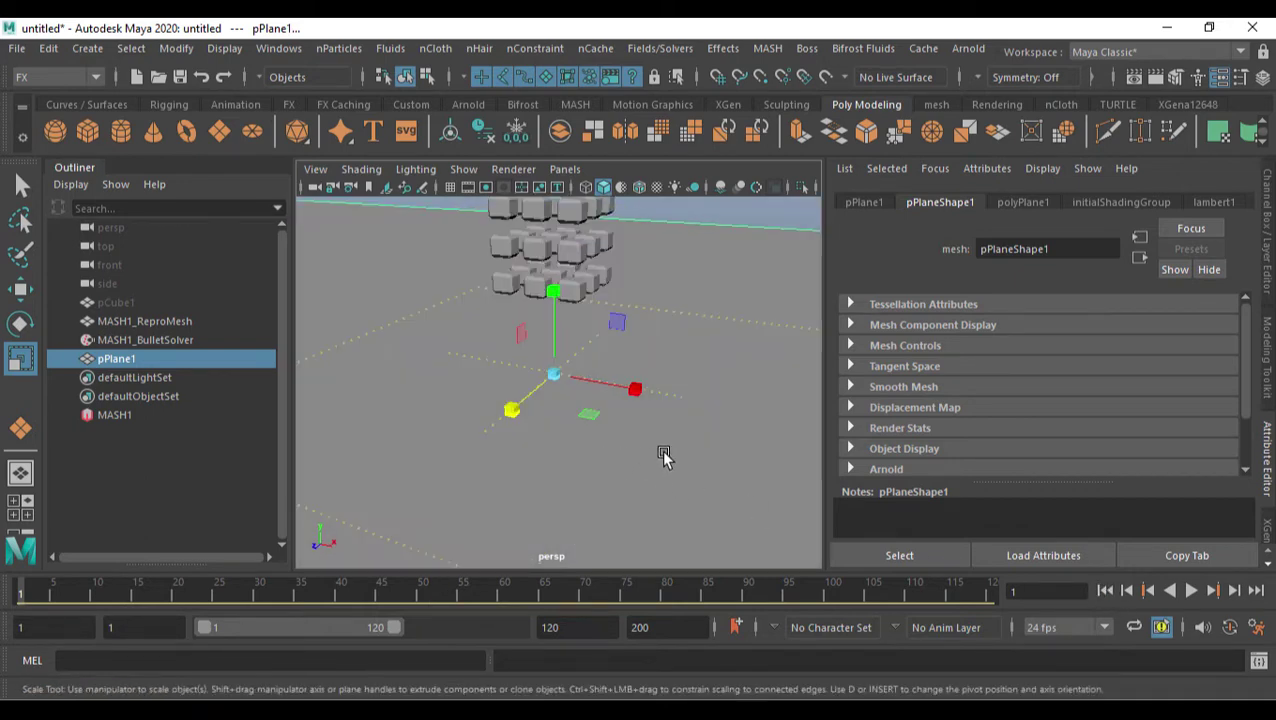
pyautogui.keyDown('alt'); pyautogui.moveTo(664, 456); pyautogui.dragTo(618, 441); pyautogui.keyUp('alt')
pyautogui.moveTo(482, 410)
pyautogui.mouseDown()
pyautogui.moveTo(330, 513)
pyautogui.moveTo(481, 416)
pyautogui.mouseUp()
pyautogui.keyDown('alt'); pyautogui.moveTo(563, 455); pyautogui.dragTo(567, 476, button='middle'); pyautogui.keyUp('alt')
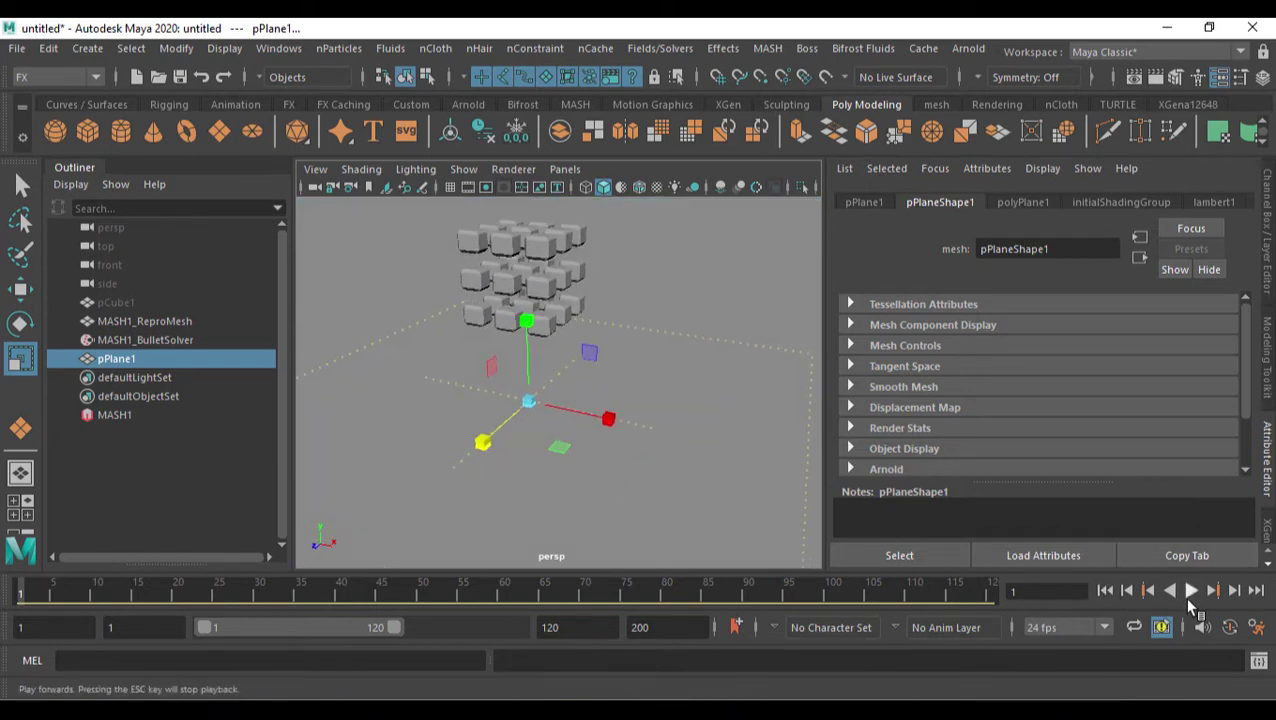
pyautogui.click(1190, 591)
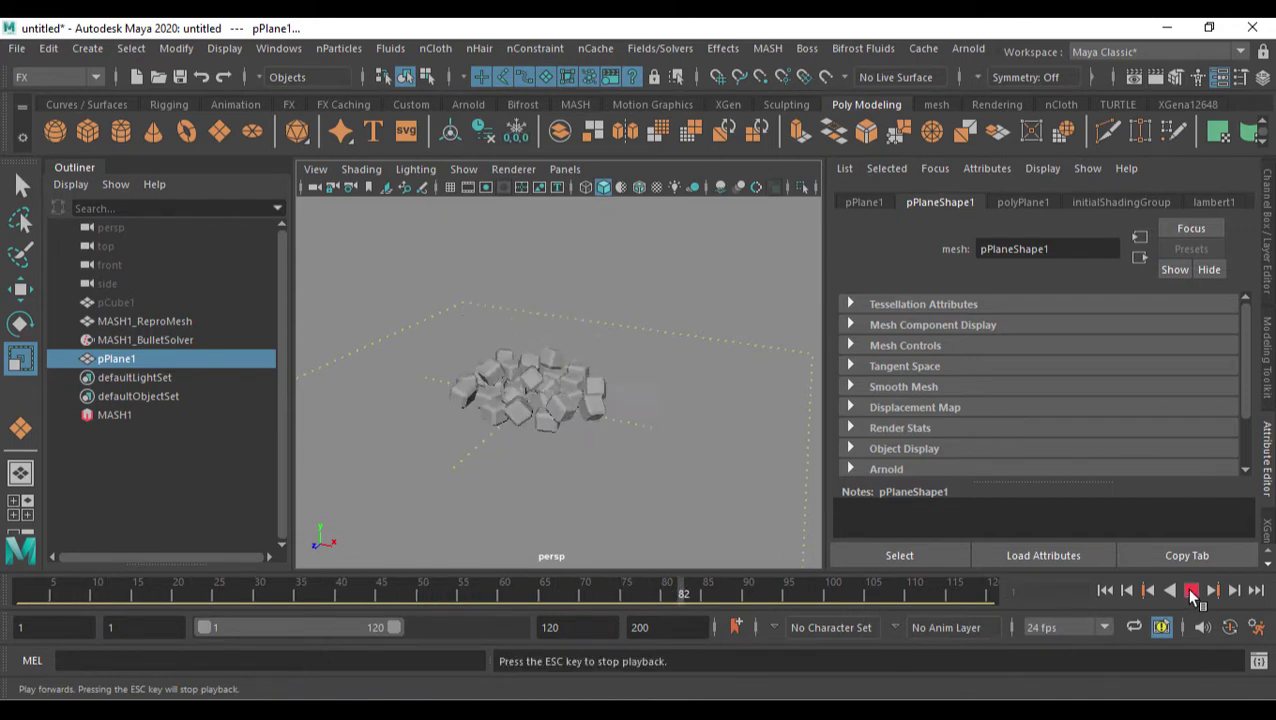
pyautogui.click(1190, 591)
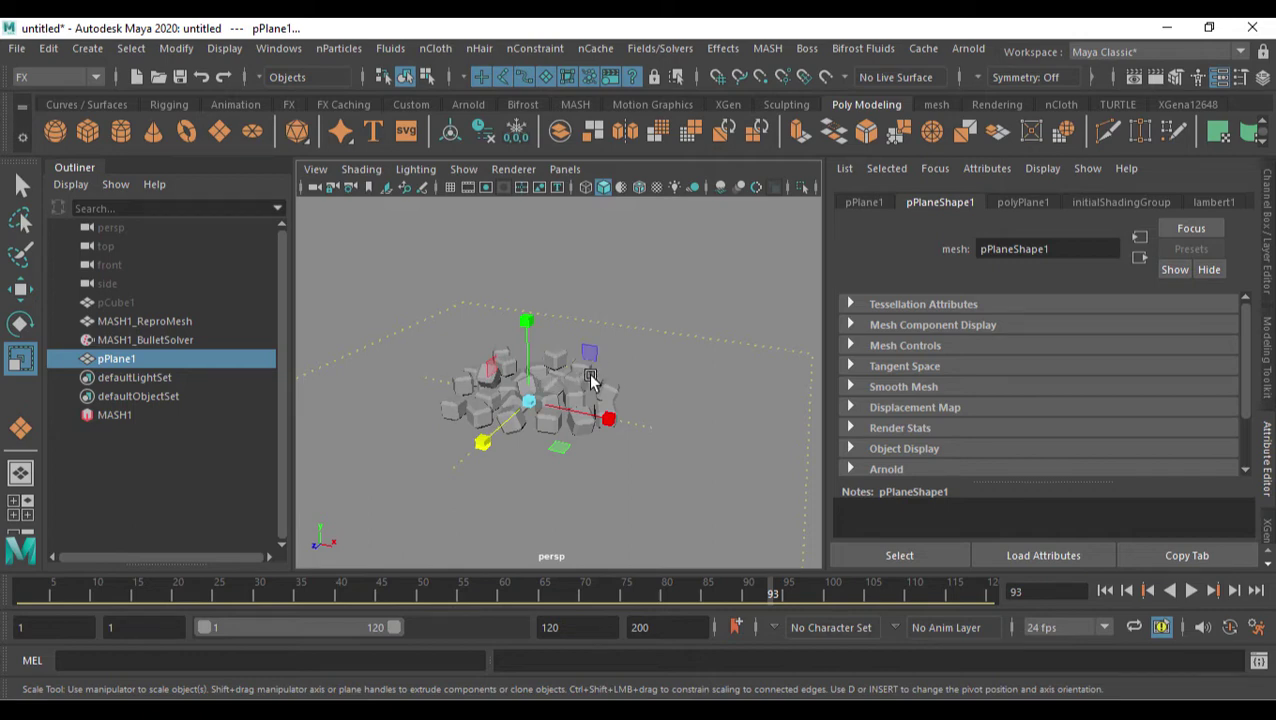
pyautogui.click(1105, 590)
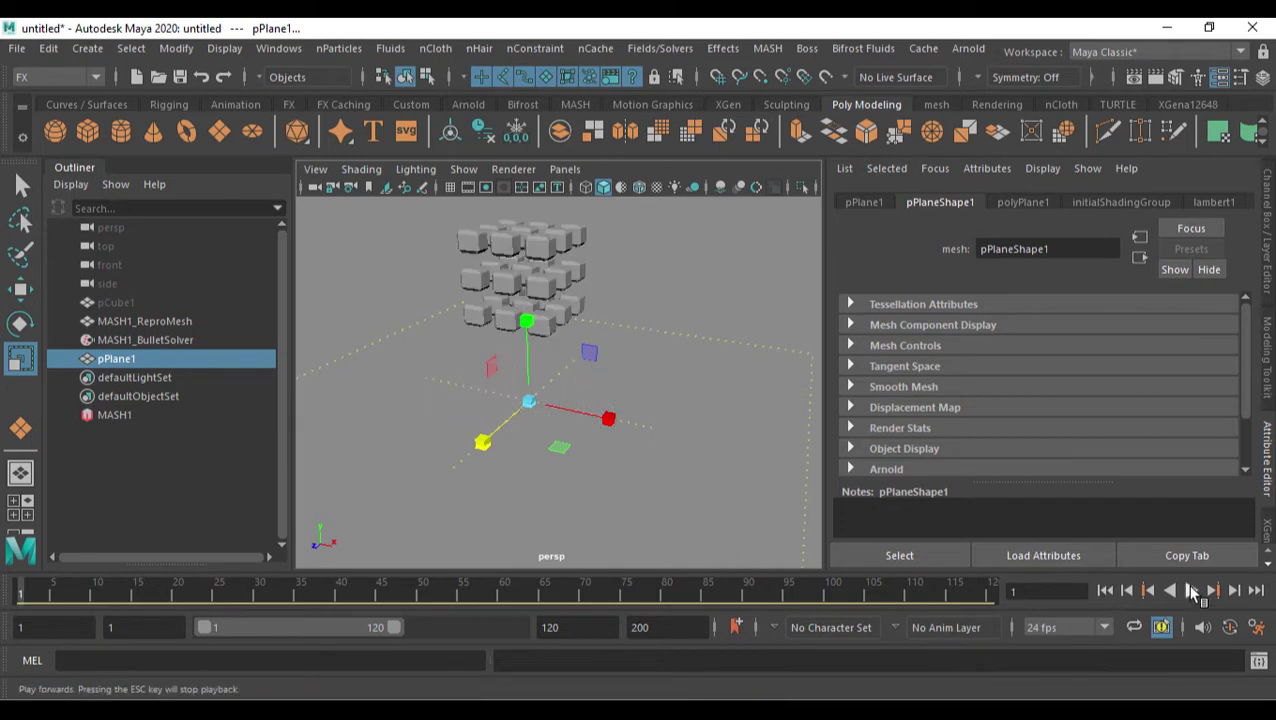
# - Add a MASH jiggle deformer to the cube grid's MASH1_ReproMesh
pyautogui.click(541, 240)
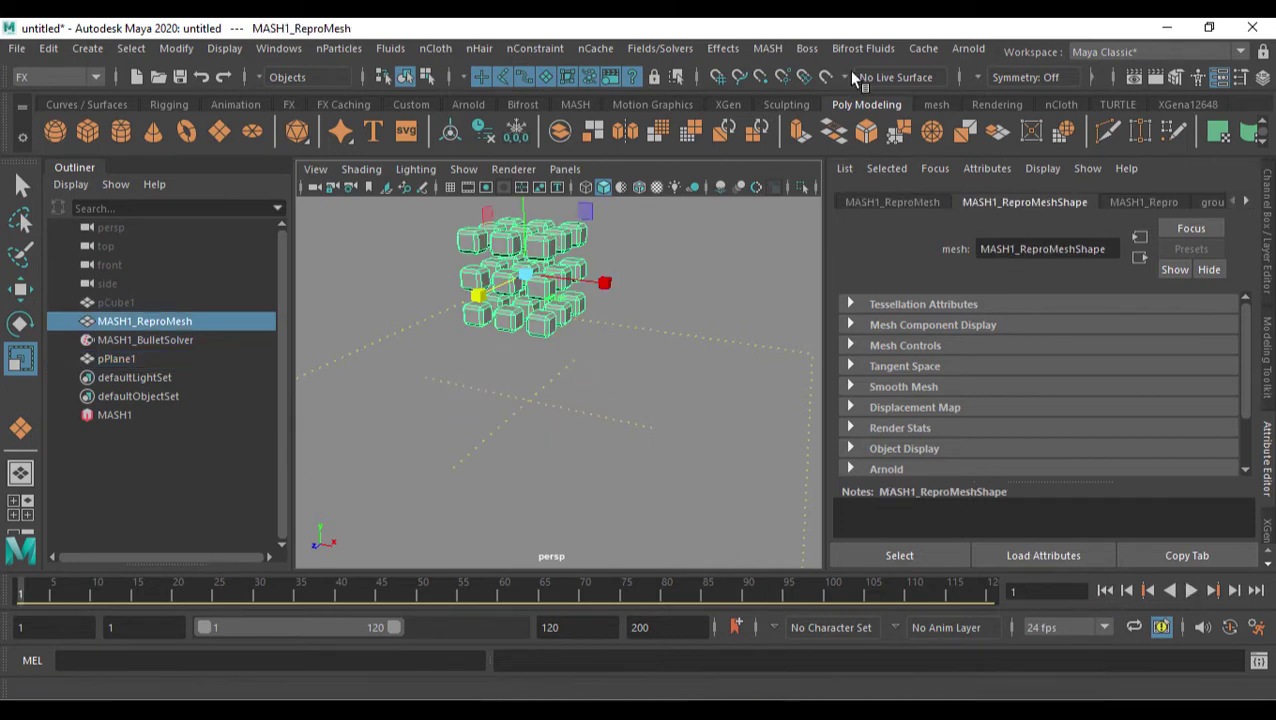
pyautogui.click(767, 48)
pyautogui.moveTo(790, 124)
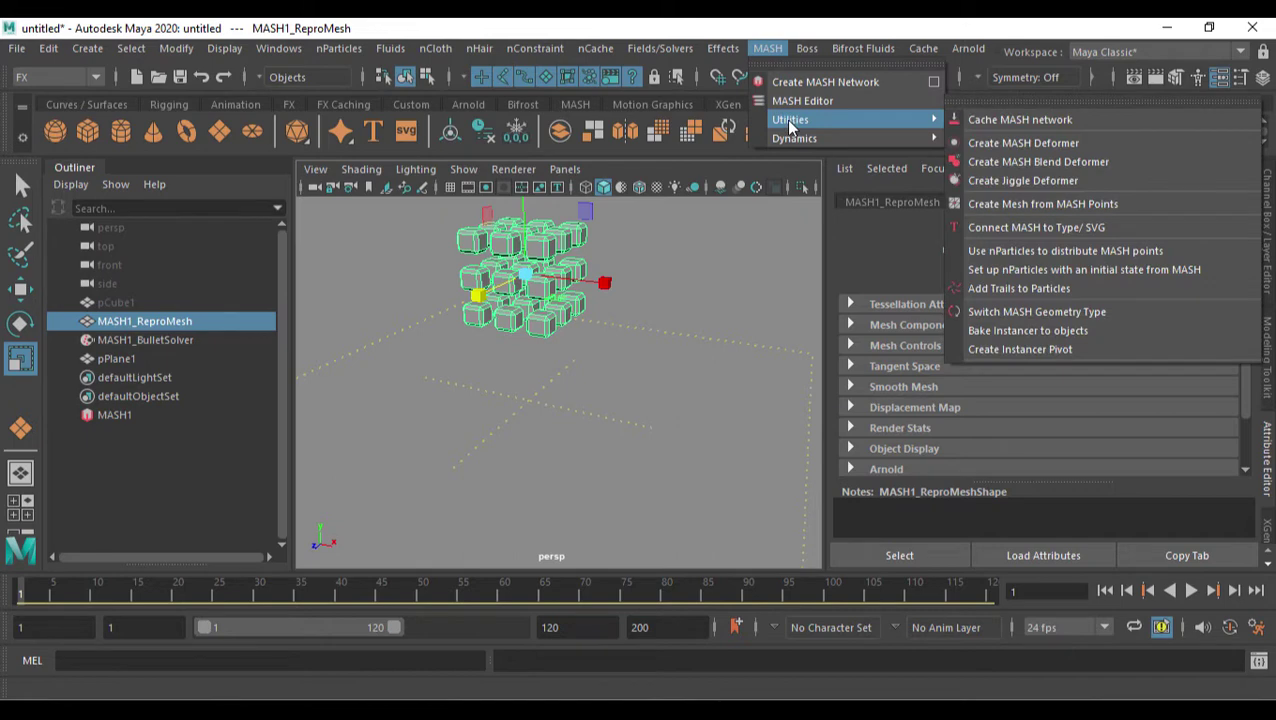
pyautogui.click(1025, 181)
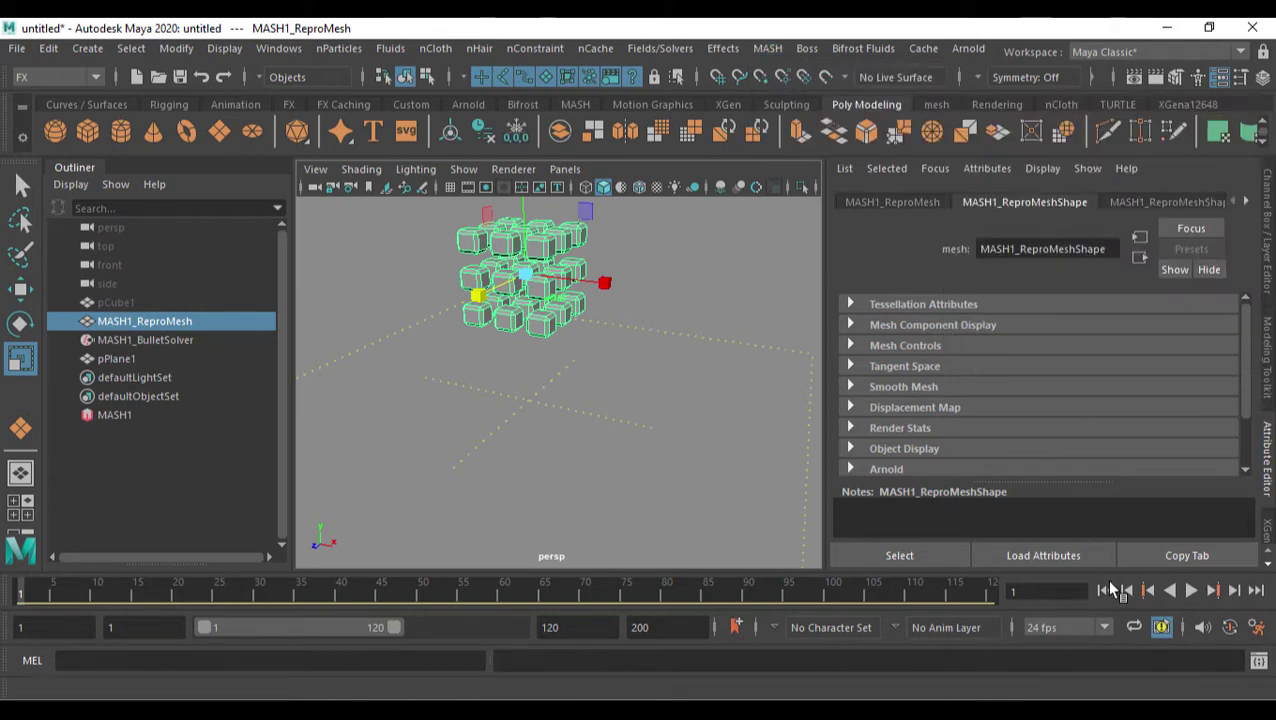
# - Play the simulation from frame 1 twice to examine the jiggle on the cubes up close, stopping once they have piled up
pyautogui.click(1193, 591)
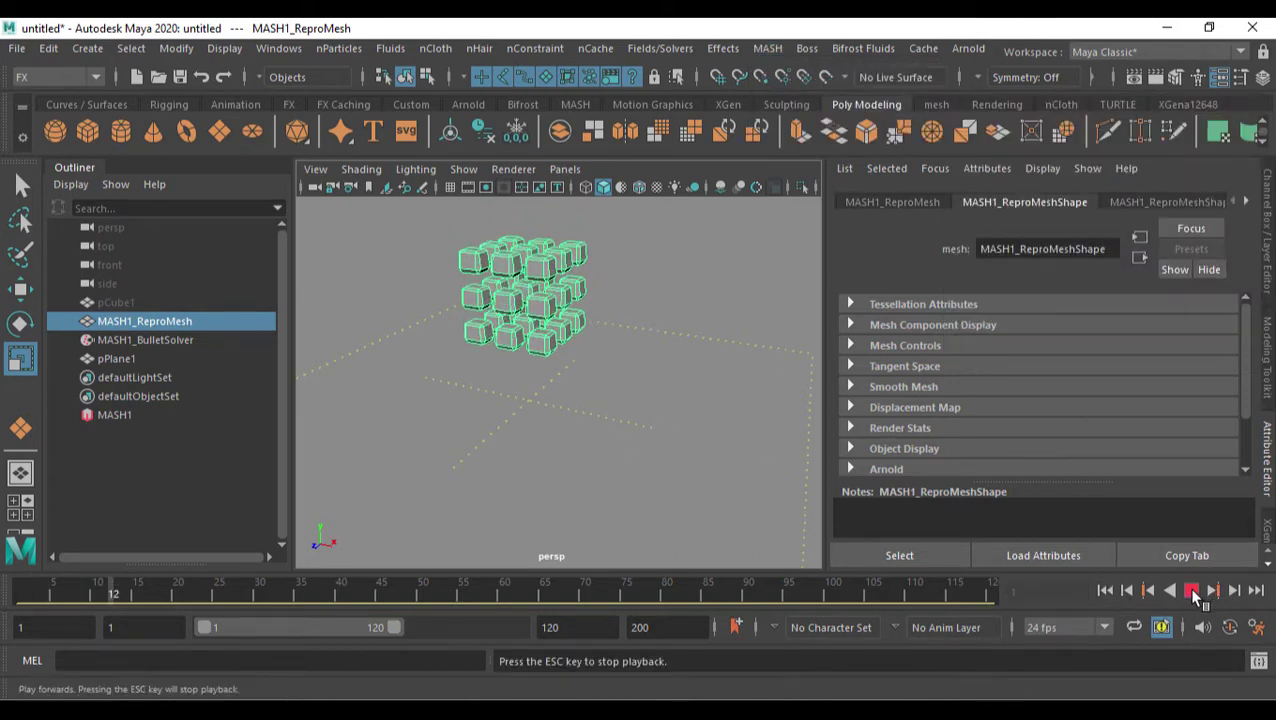
pyautogui.click(1193, 591)
pyautogui.scroll(5, 590, 460)
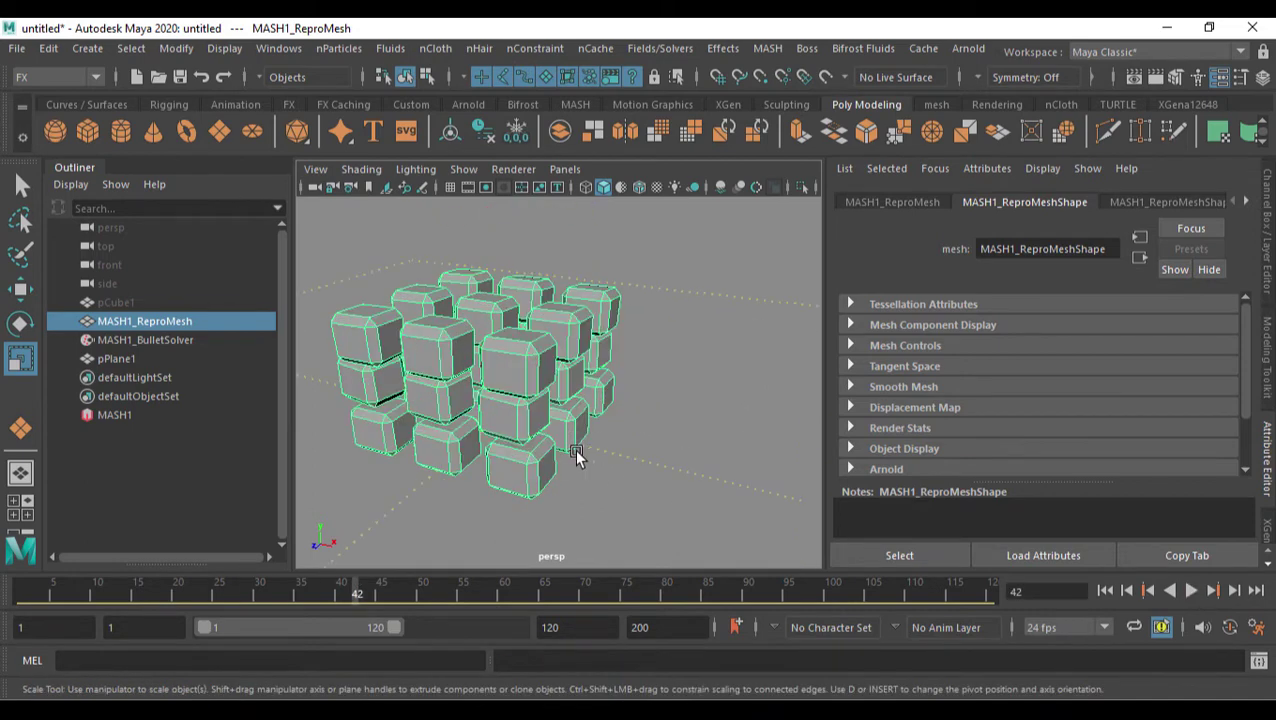
pyautogui.keyDown('alt'); pyautogui.moveTo(578, 456); pyautogui.dragTo(627, 441, button='middle'); pyautogui.keyUp('alt')
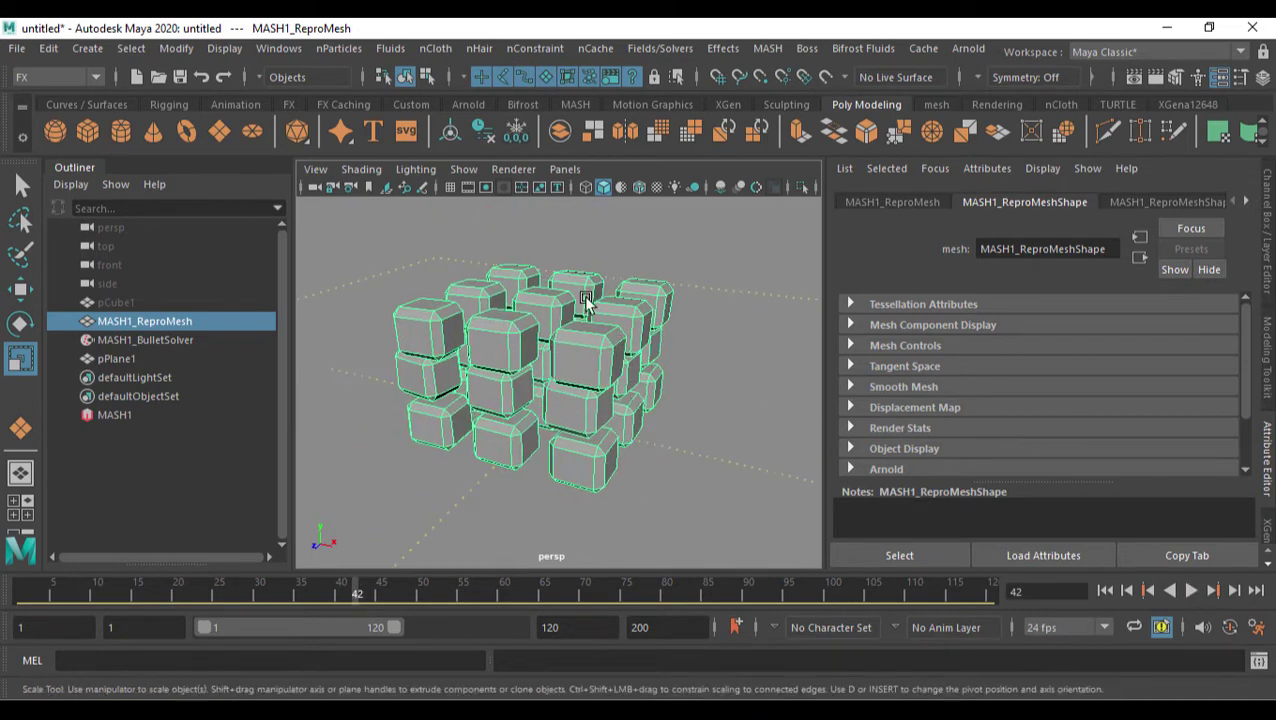
pyautogui.click(1105, 591)
pyautogui.keyDown('alt'); pyautogui.moveTo(597, 387); pyautogui.dragTo(596, 484, button='middle'); pyautogui.keyUp('alt')
pyautogui.click(1190, 591)
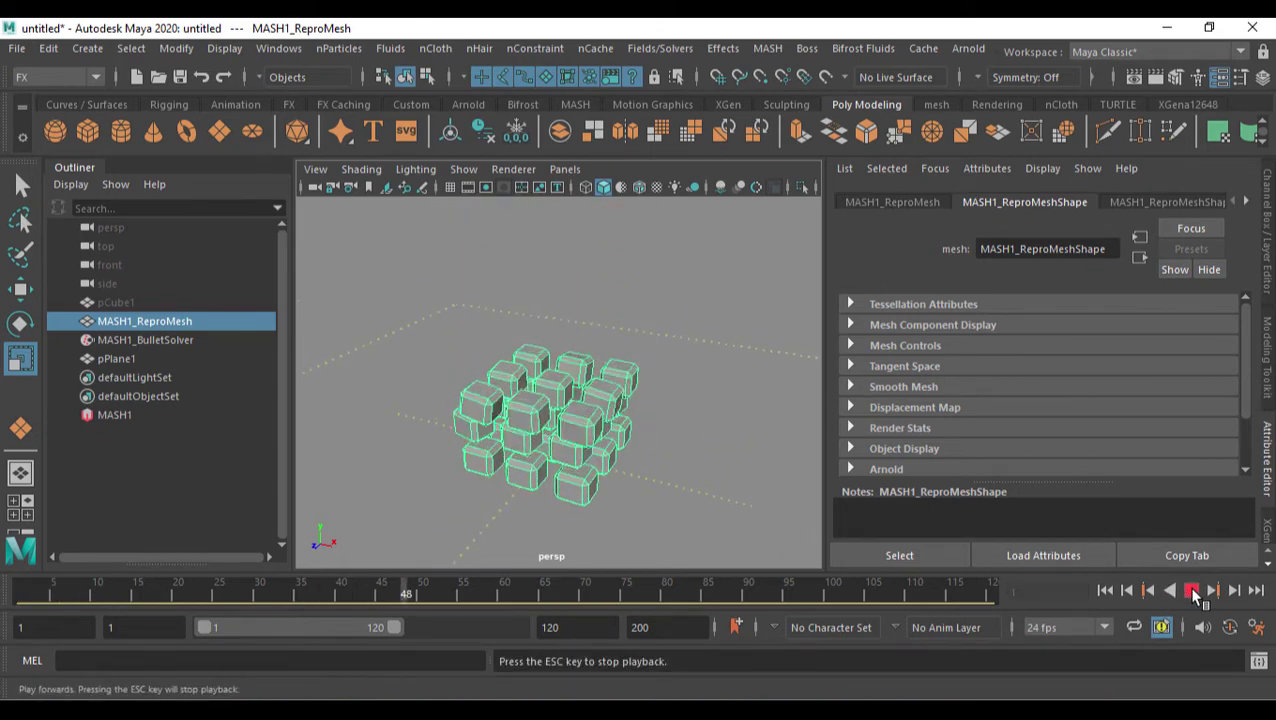
pyautogui.click(1192, 592)
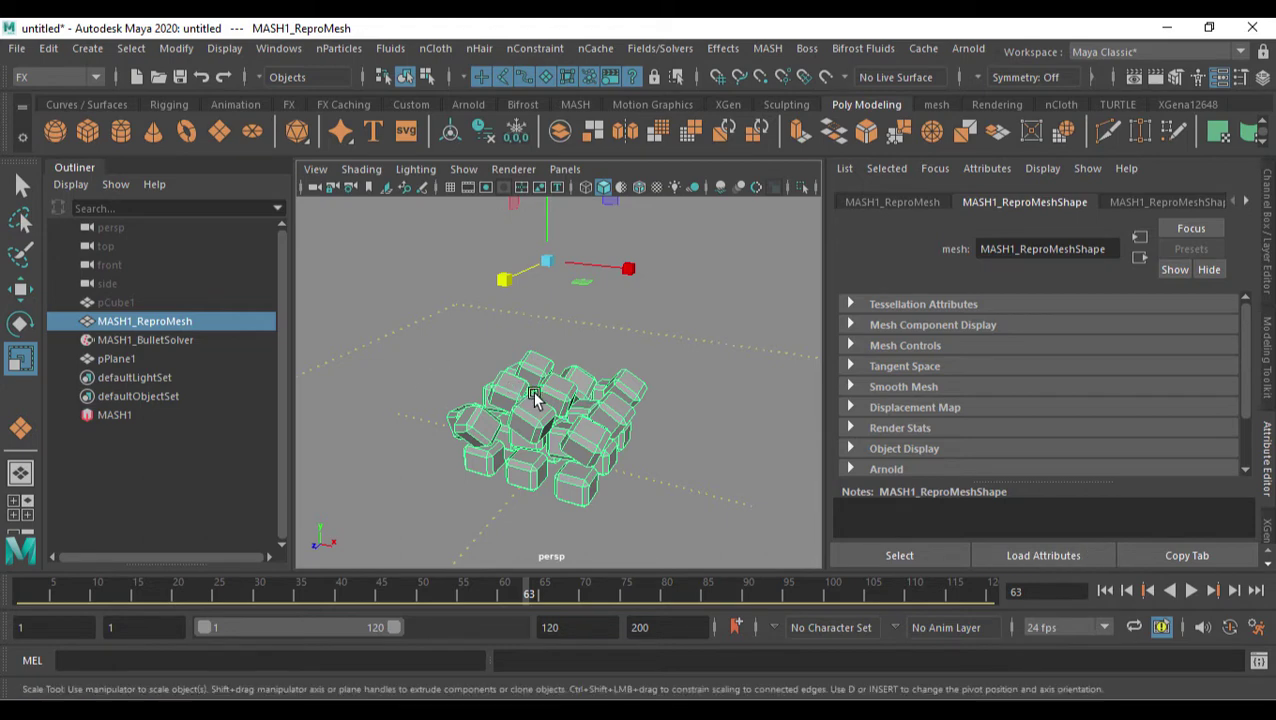
# - Assign a new Arnold aiStandardSurface material to the MASH cube mesh
pyautogui.moveTo(533, 398); pyautogui.dragTo(524, 625, button='right')
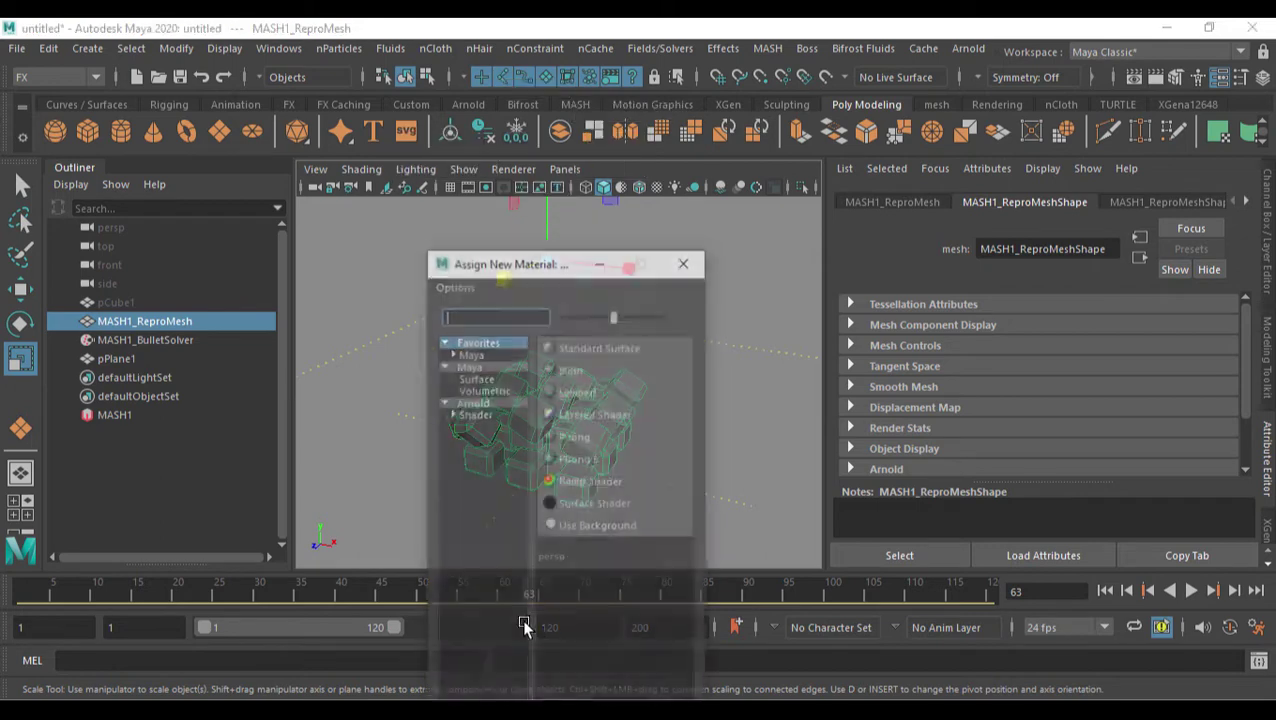
pyautogui.click(472, 400)
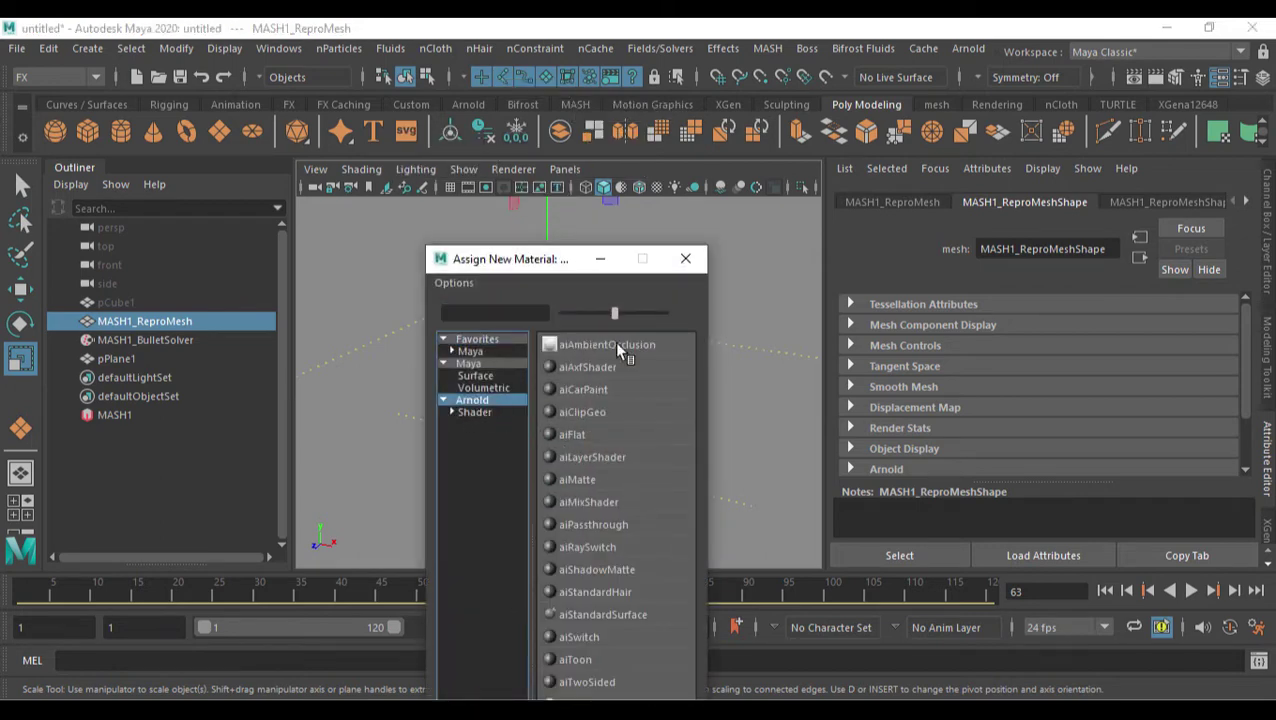
pyautogui.moveTo(585, 260); pyautogui.dragTo(584, 90)
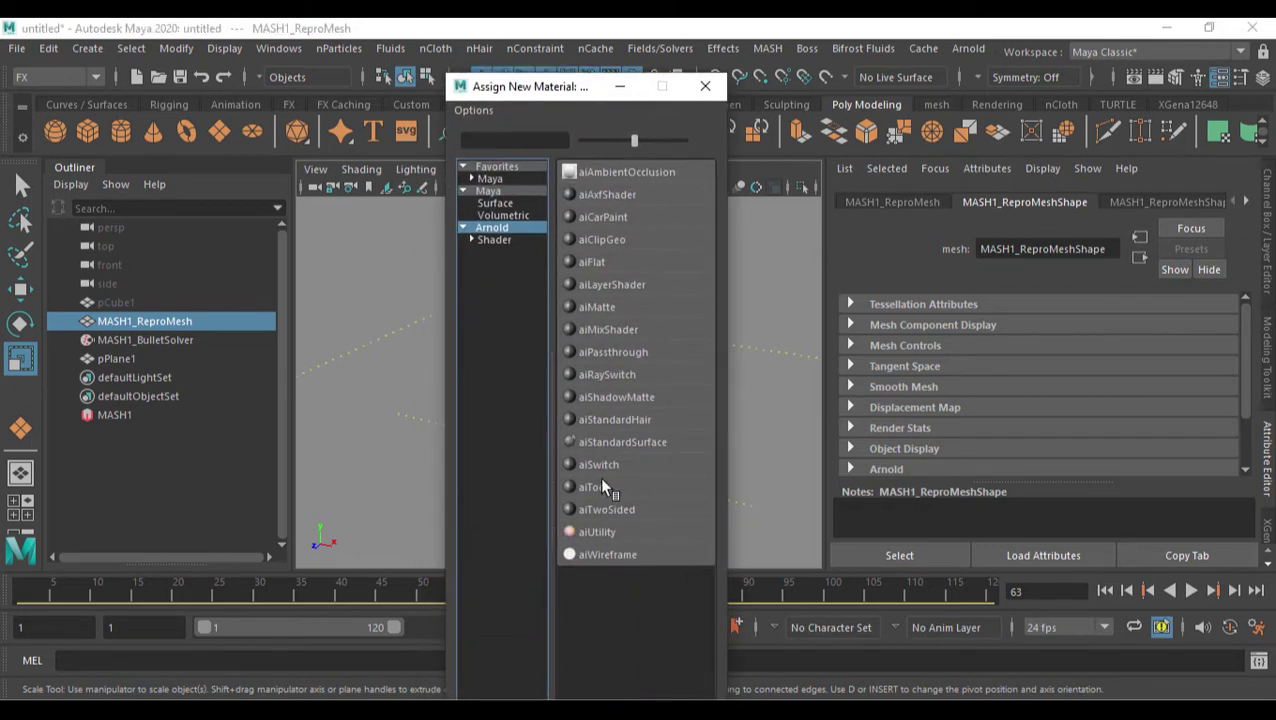
pyautogui.click(622, 442)
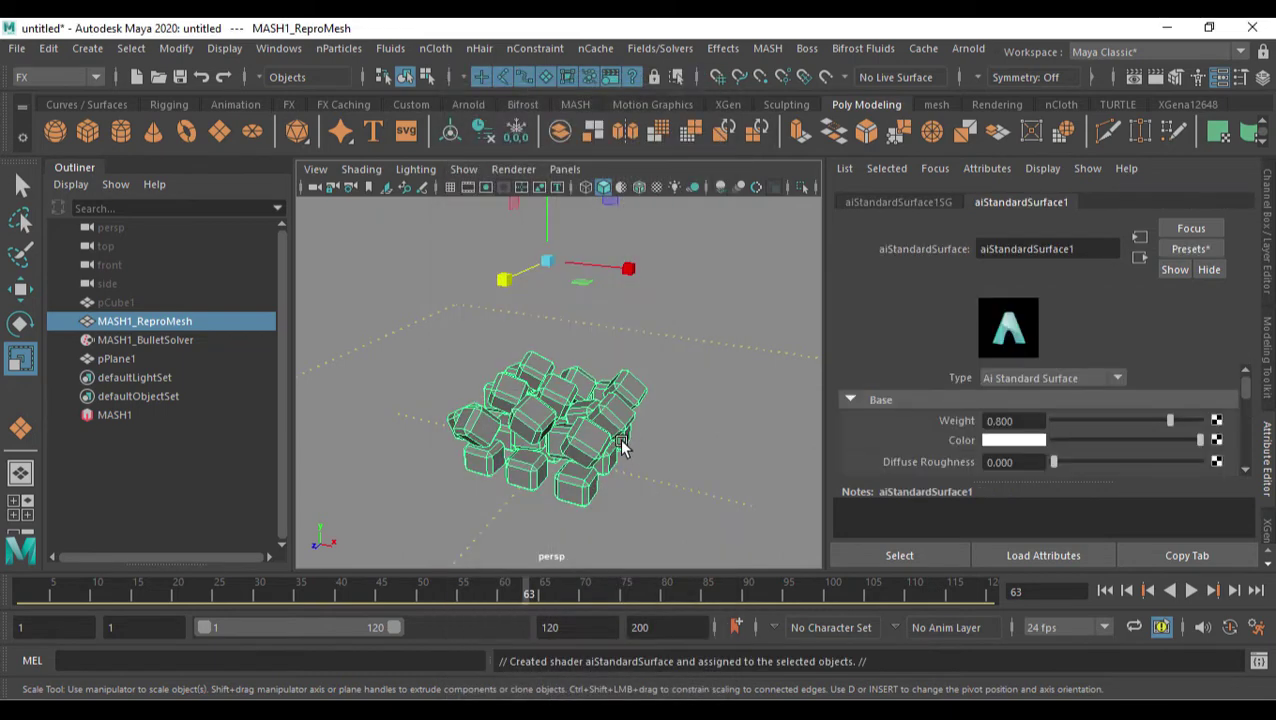
# - Replace the cube material's settings with the Rubber preset and tint its base color a muted brown
pyautogui.click(1194, 249)
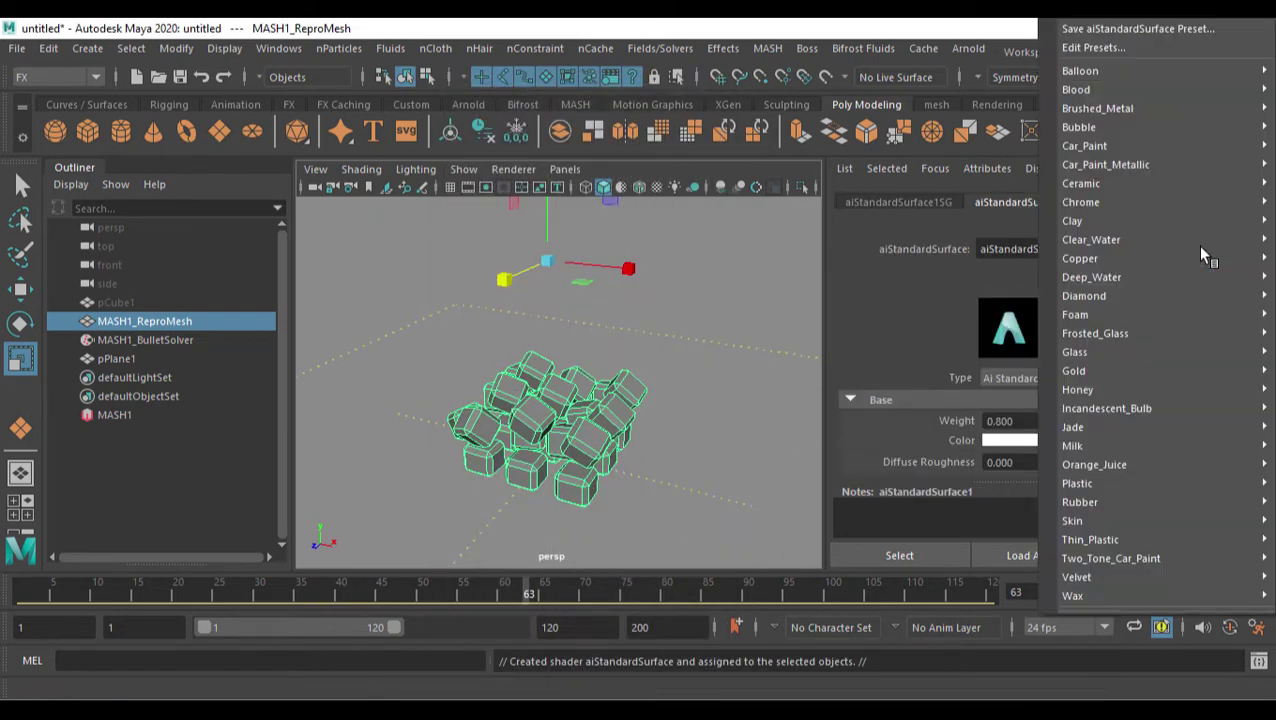
pyautogui.moveTo(1120, 540)
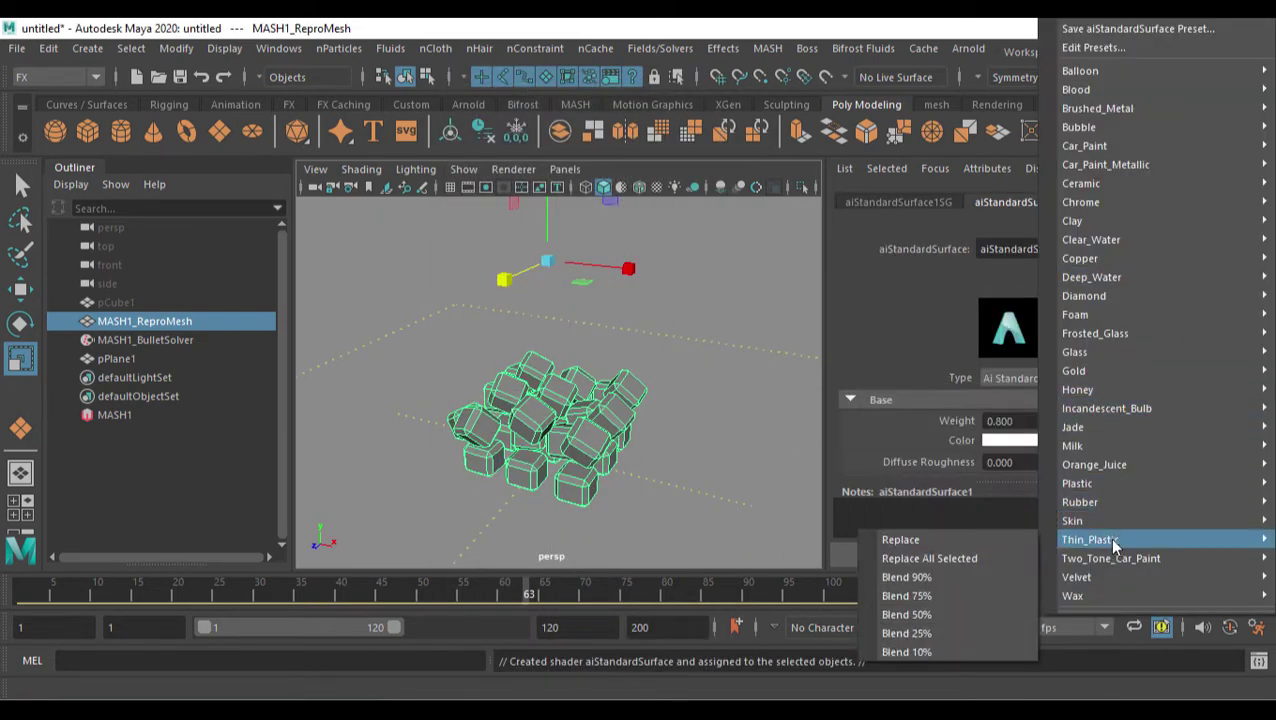
pyautogui.moveTo(1106, 506)
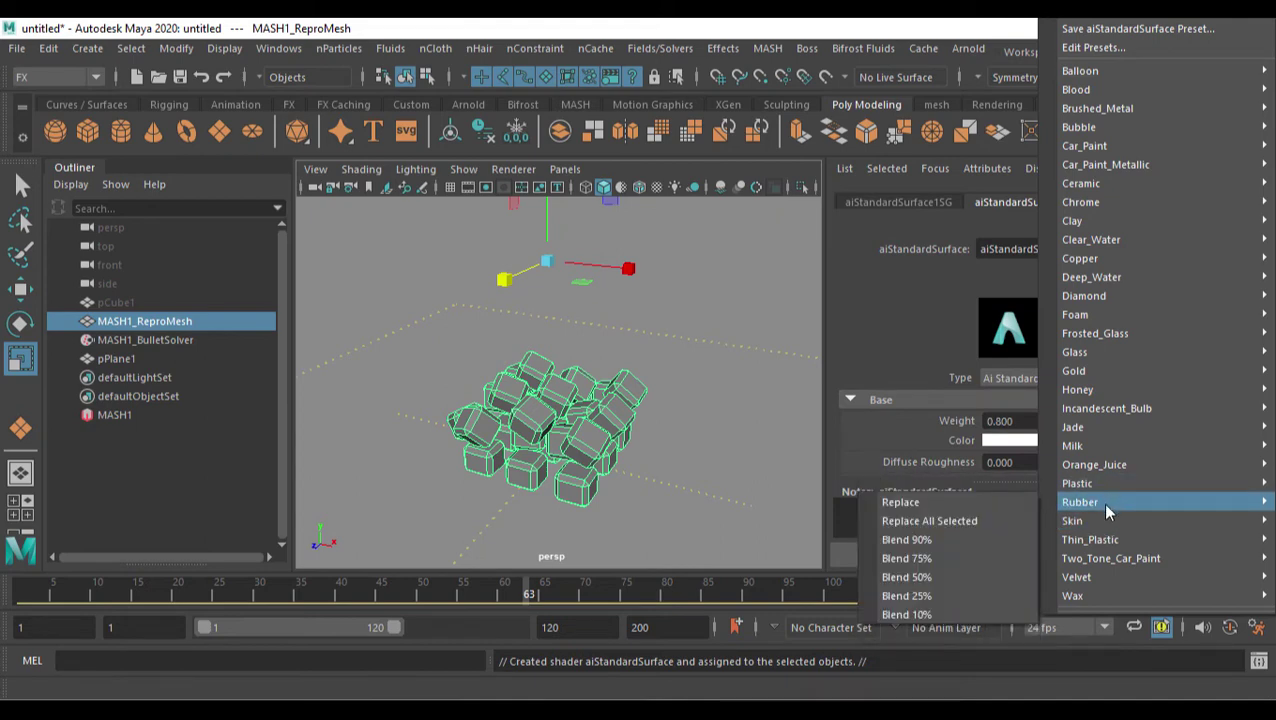
pyautogui.click(950, 505)
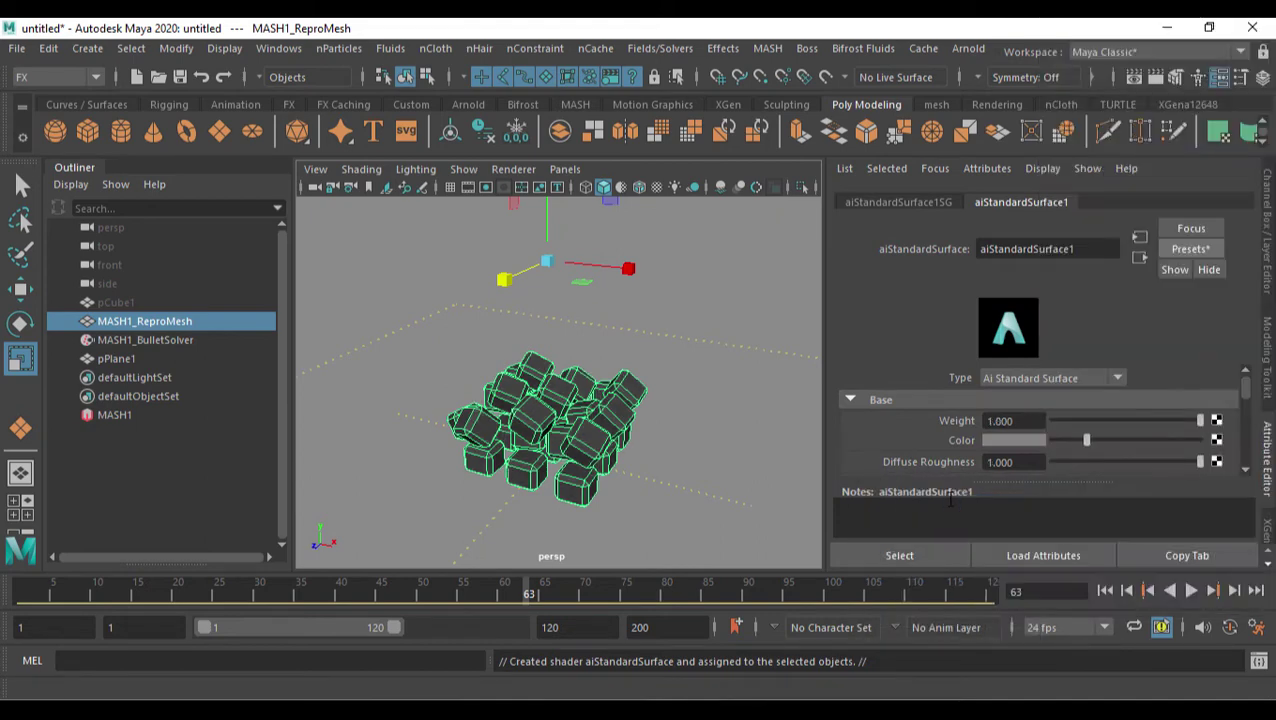
pyautogui.click(1023, 441)
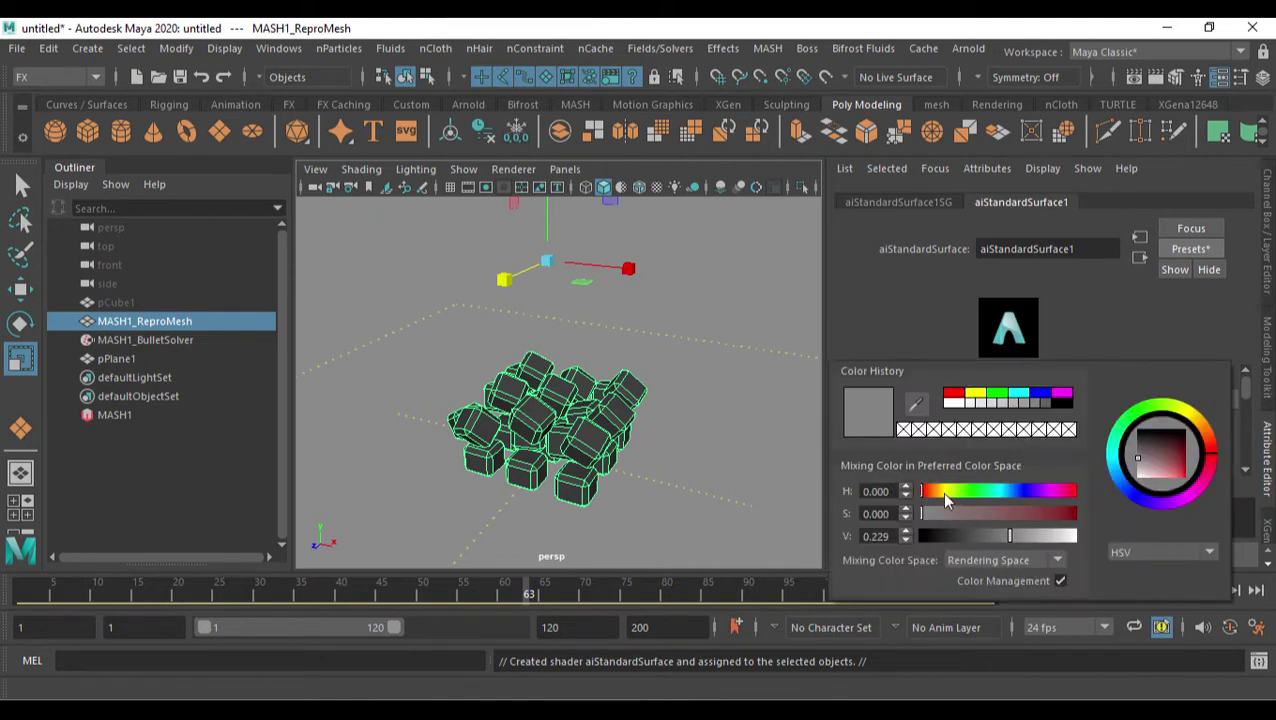
pyautogui.moveTo(944, 492)
pyautogui.mouseDown()
pyautogui.moveTo(1019, 514)
pyautogui.moveTo(994, 513)
pyautogui.mouseUp()
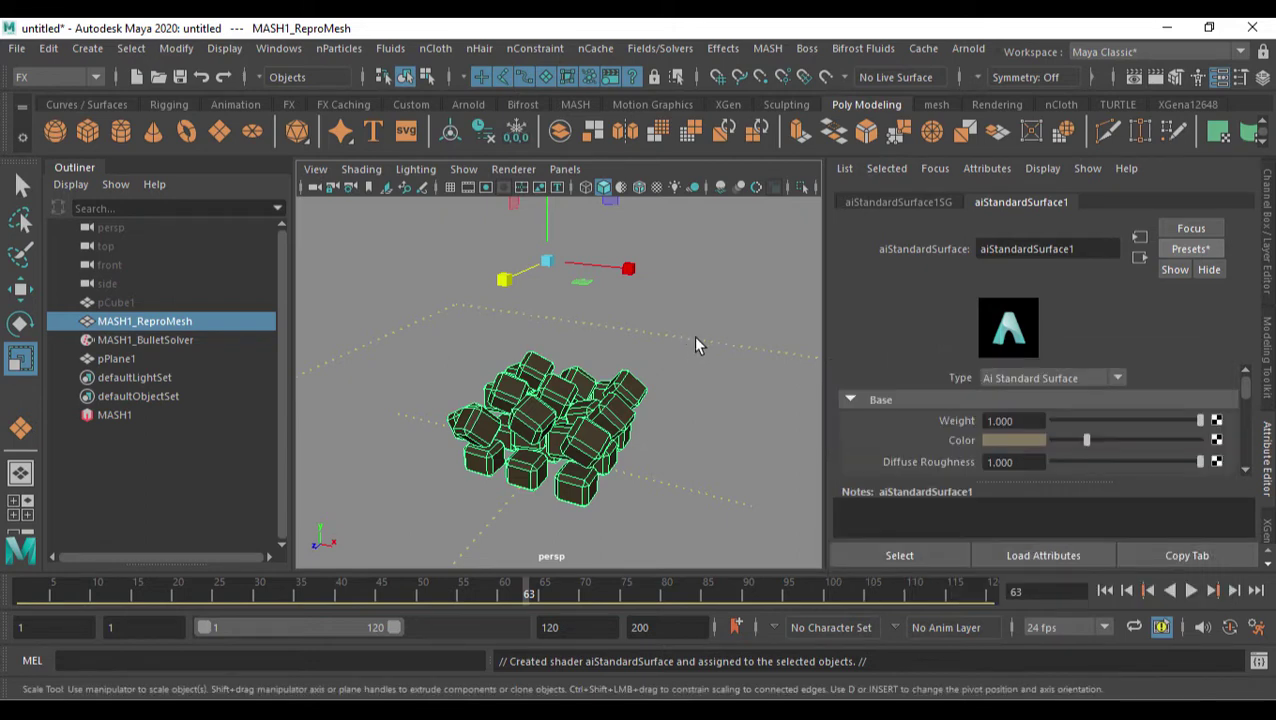
# - Add an Arnold skydome light to the scene
pyautogui.click(975, 50)
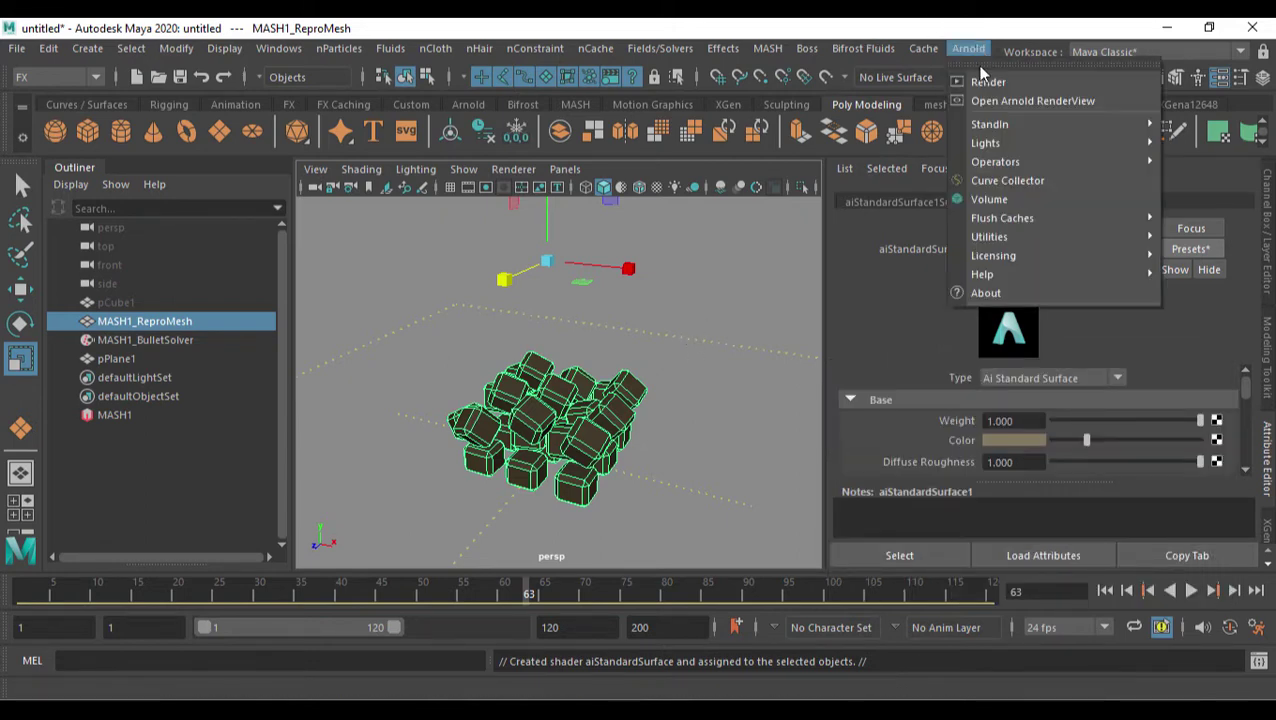
pyautogui.moveTo(987, 143)
pyautogui.click(825, 163)
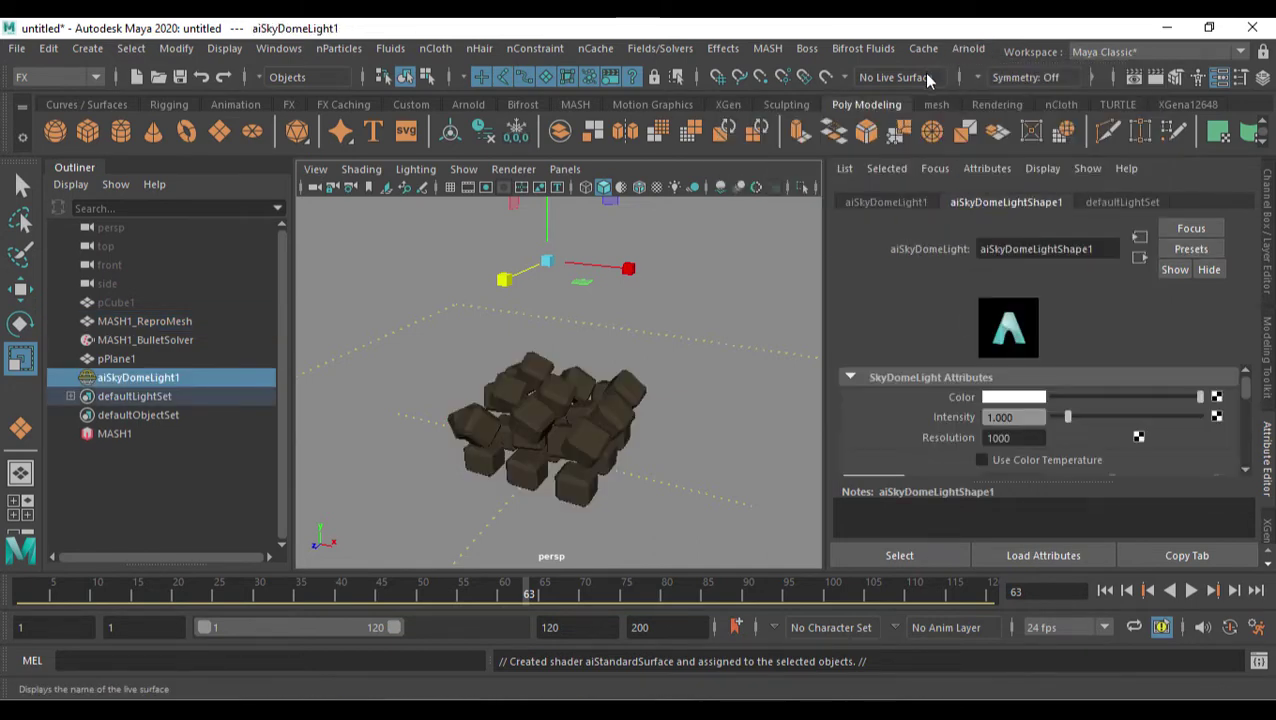
# - Render the piled cubes from the perspective camera in the Arnold RenderView, view the whole image and close it
pyautogui.click(968, 49)
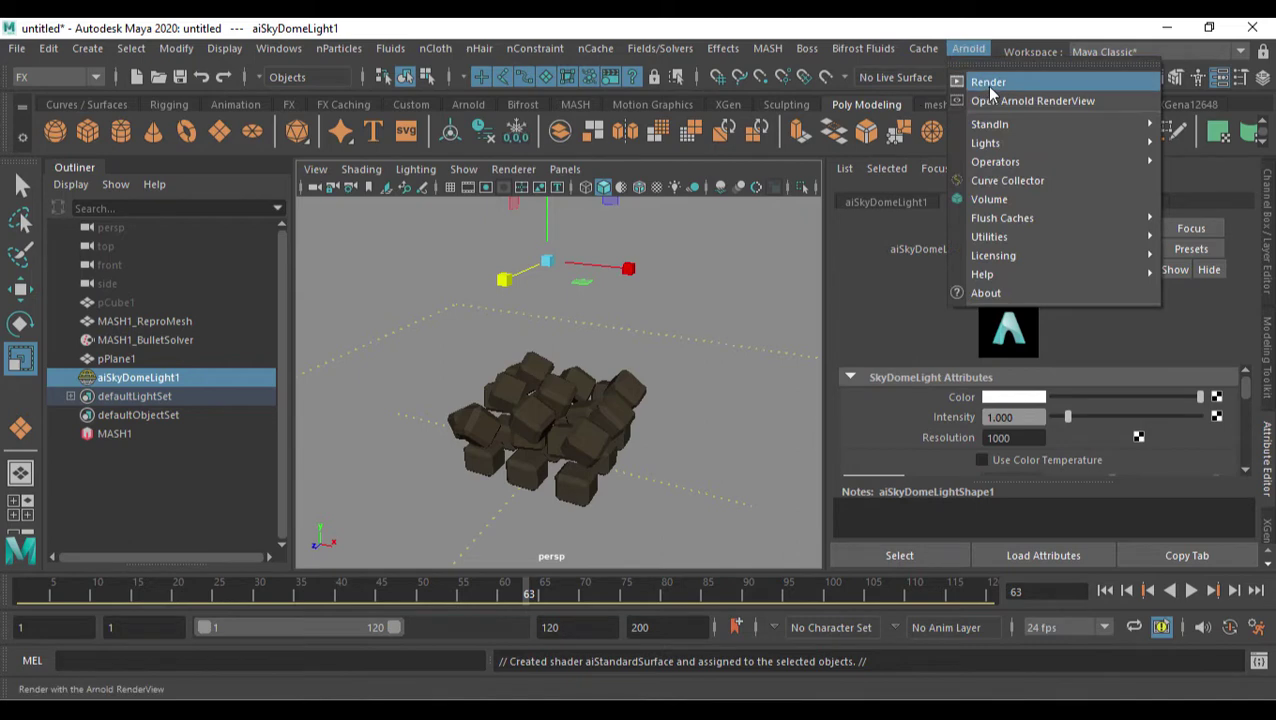
pyautogui.click(988, 84)
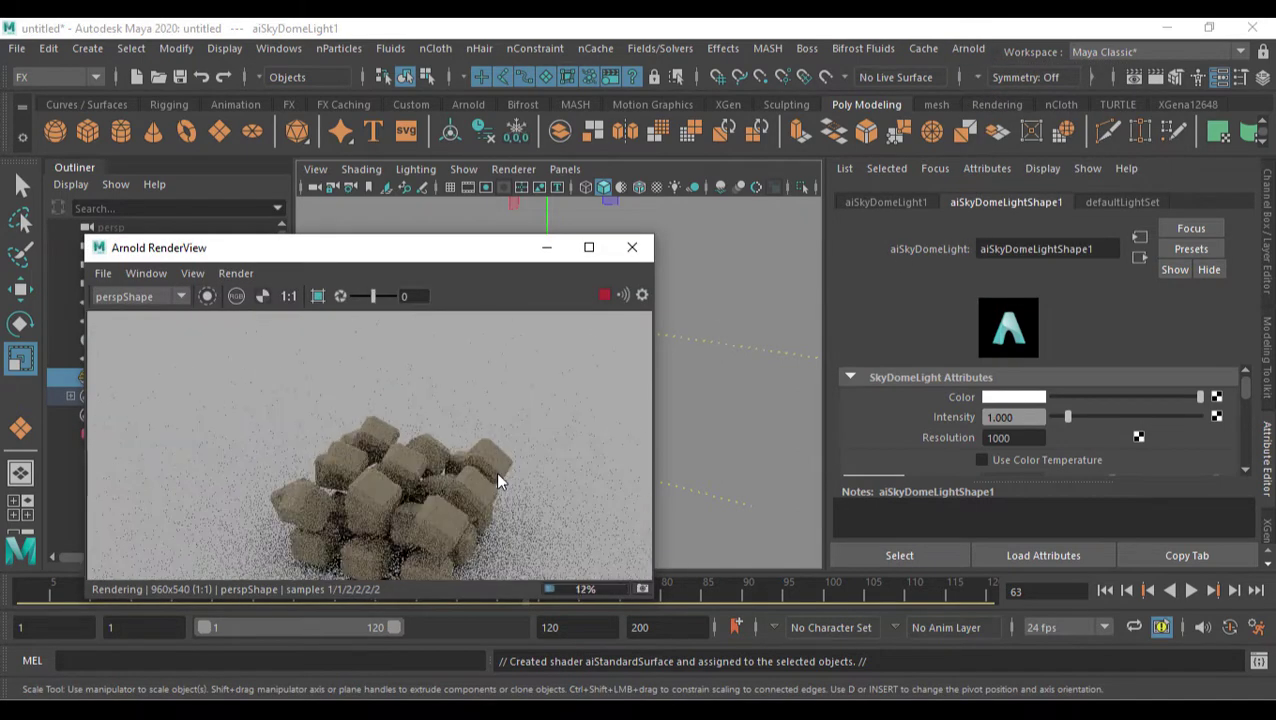
pyautogui.scroll(-2, 505, 455)
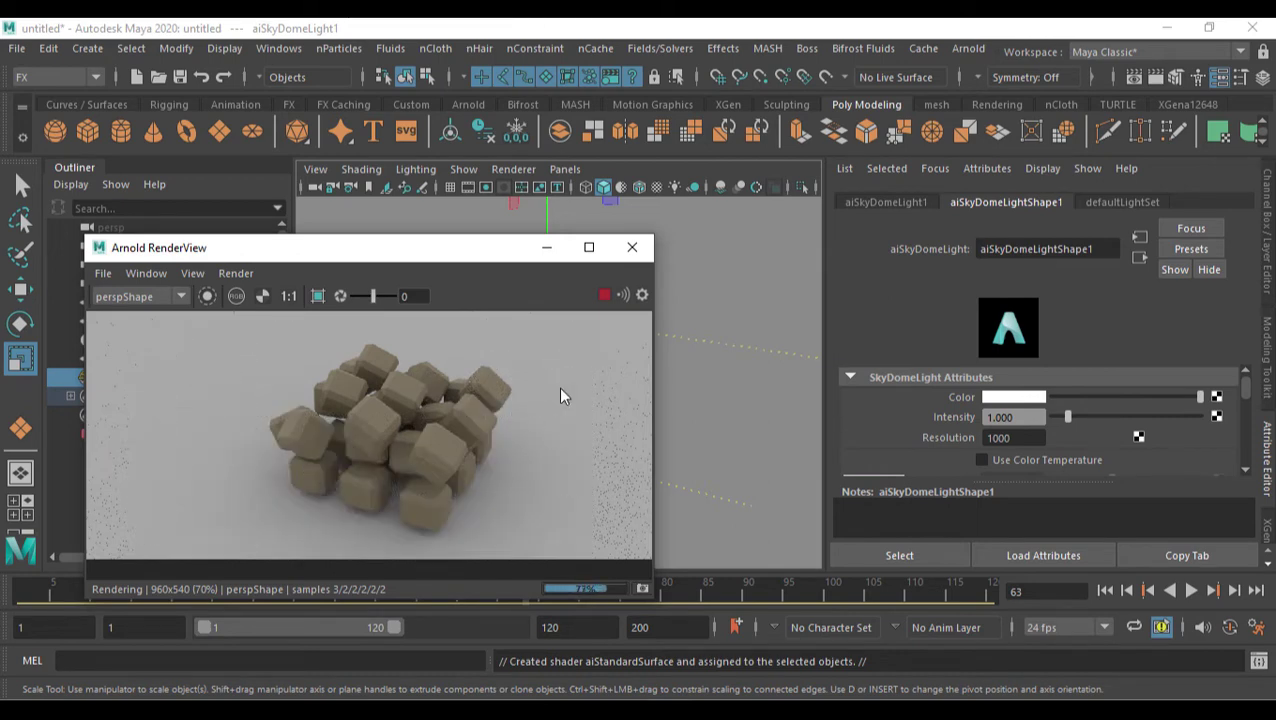
pyautogui.click(632, 248)
# - Rewind to frame 1 and replay the jiggling rubber cubes in a closer view, stopping at frame 65
pyautogui.keyDown('alt'); pyautogui.moveTo(669, 478); pyautogui.dragTo(641, 394, button='middle'); pyautogui.keyUp('alt')
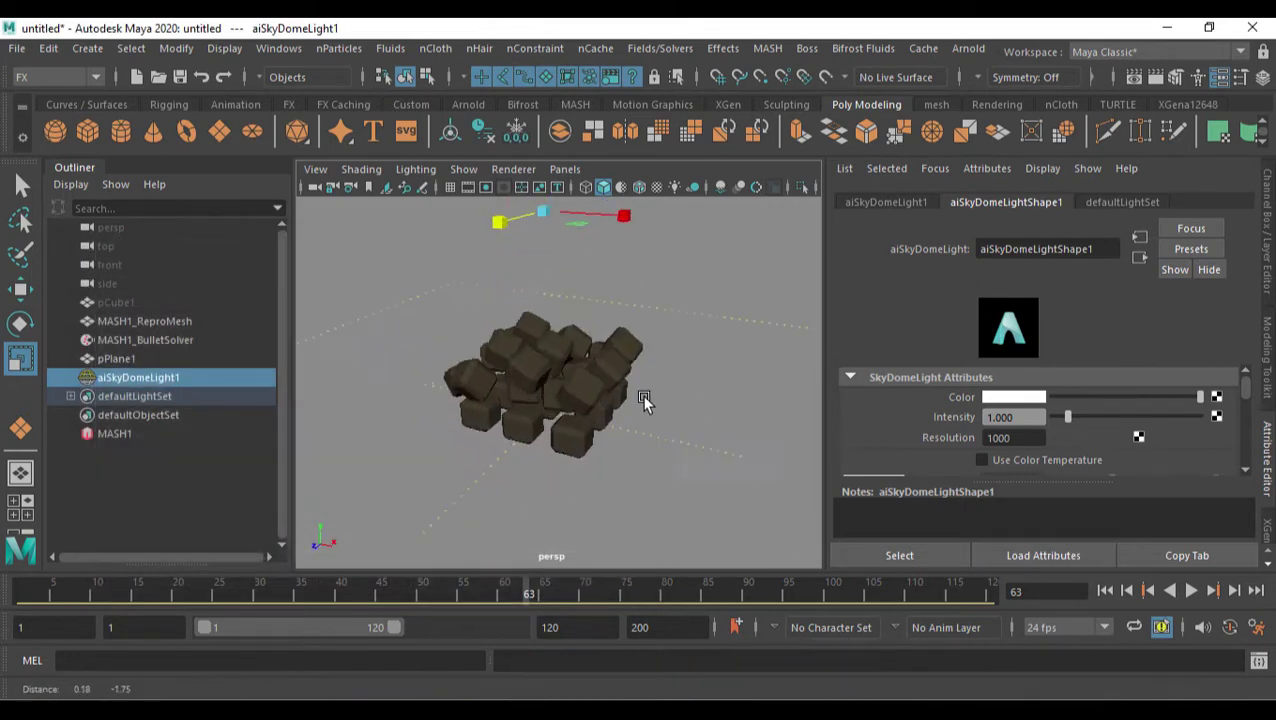
pyautogui.scroll(3, 636, 402)
pyautogui.click(1105, 590)
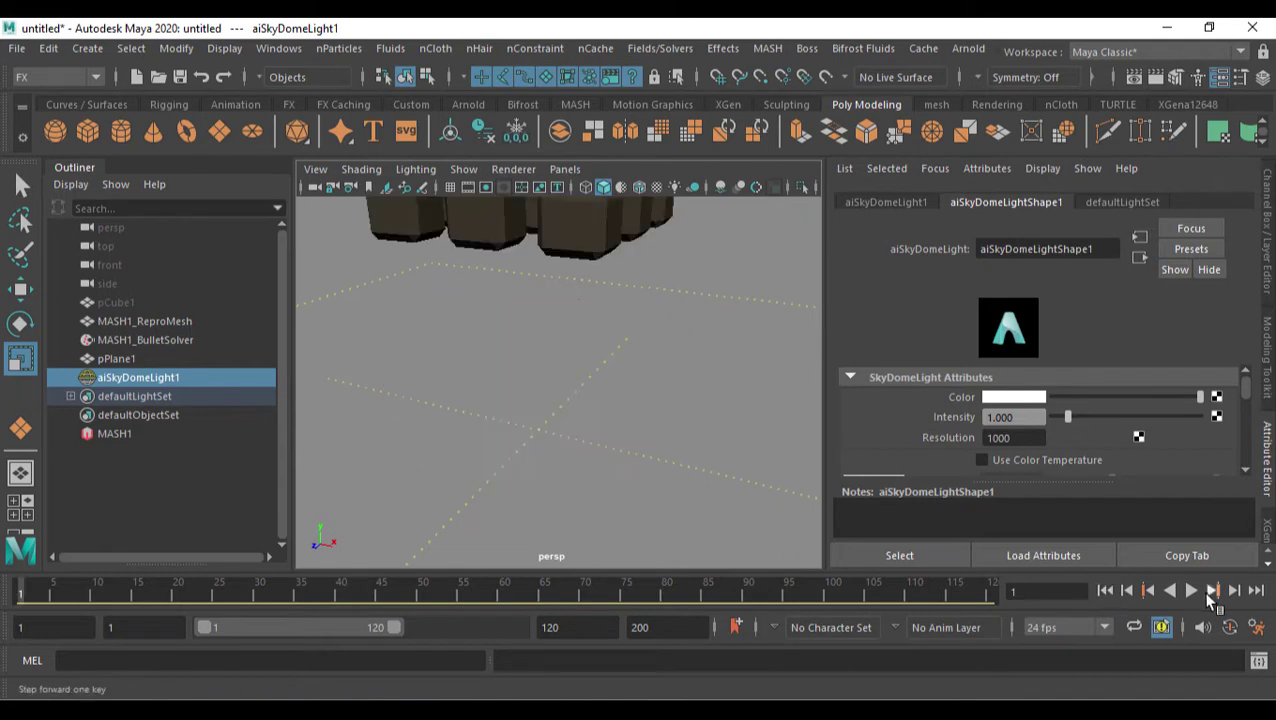
pyautogui.click(1192, 592)
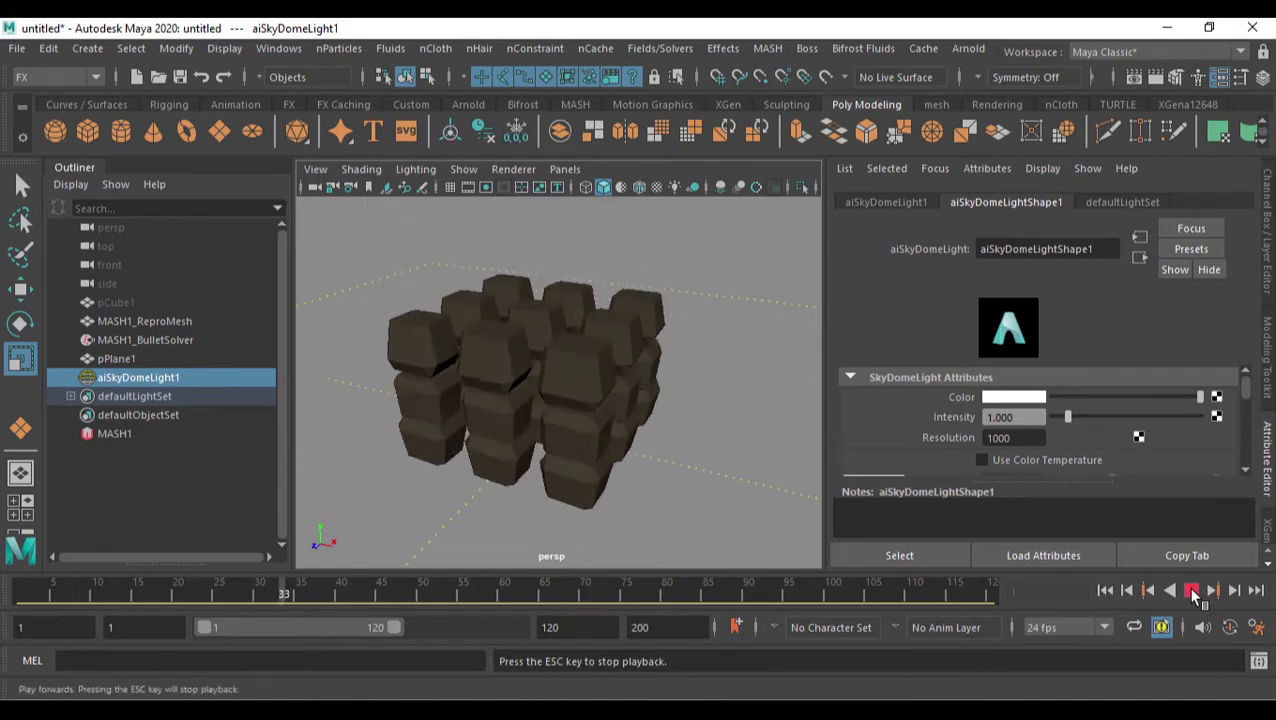
pyautogui.press('Escape')
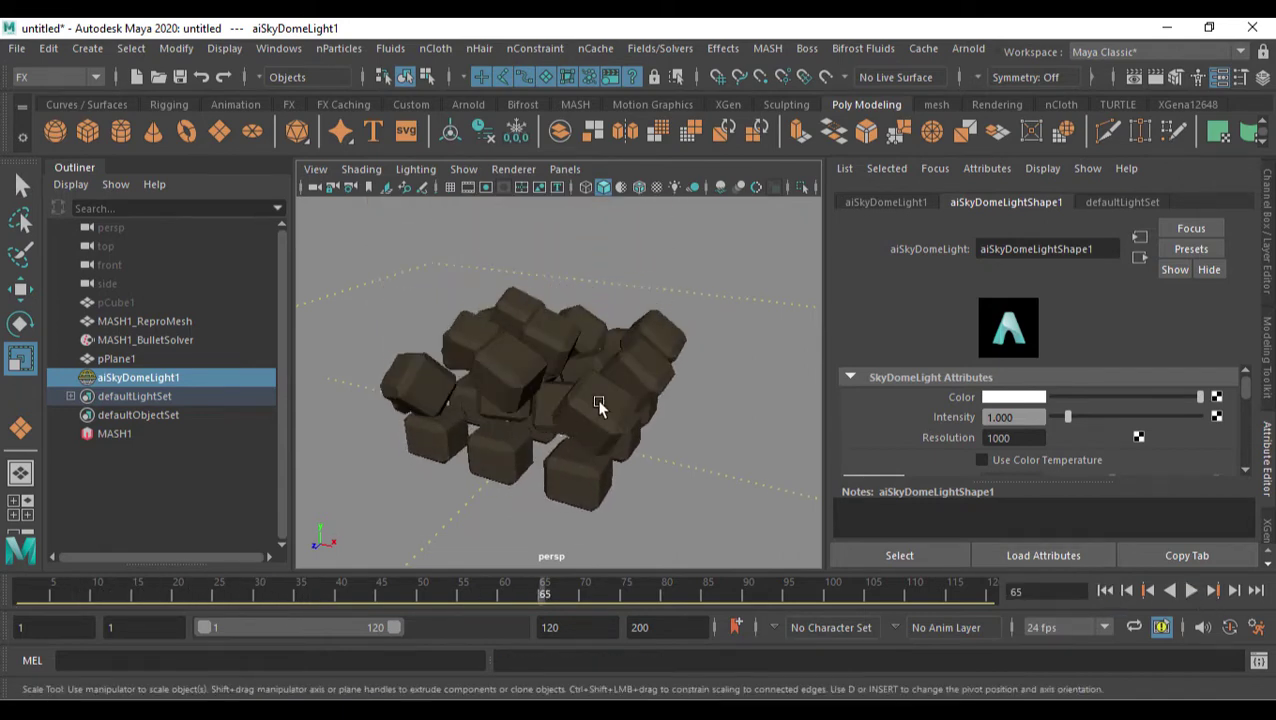
# - Select the MASH cube mesh and set its jiggle deformer's stiffness to 0.489
pyautogui.click(598, 403)
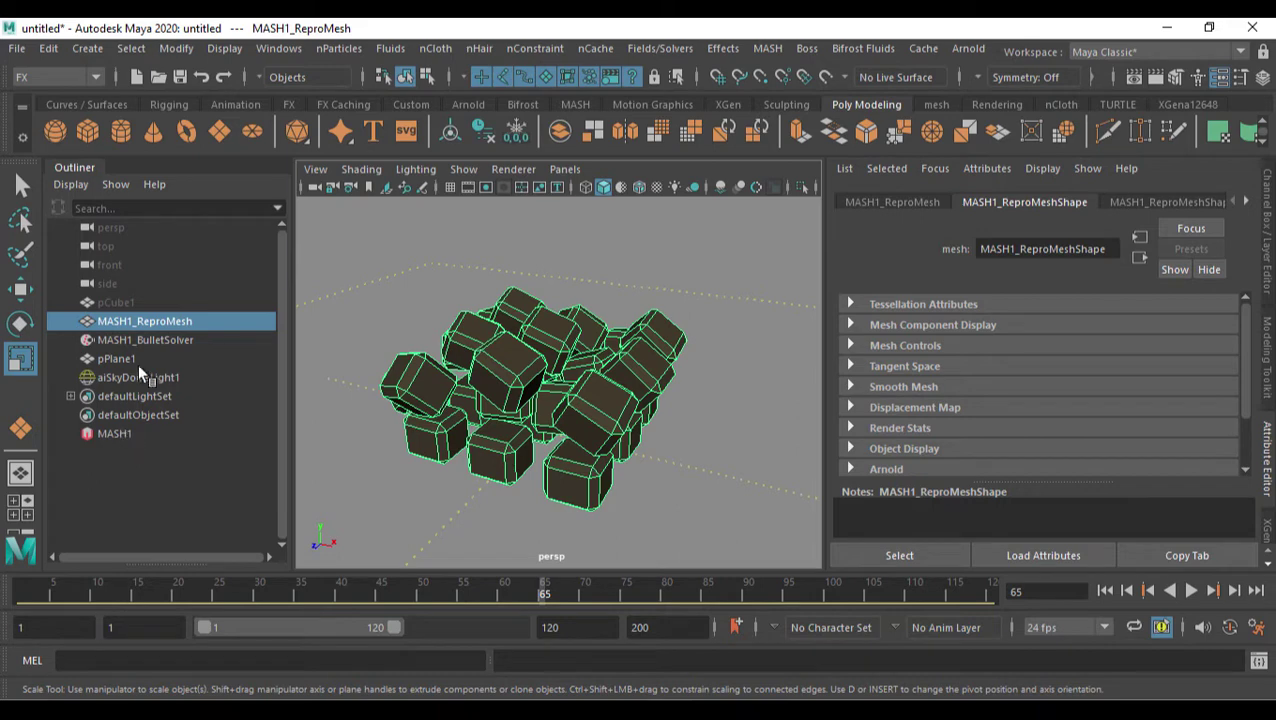
pyautogui.click(113, 438)
pyautogui.click(164, 320)
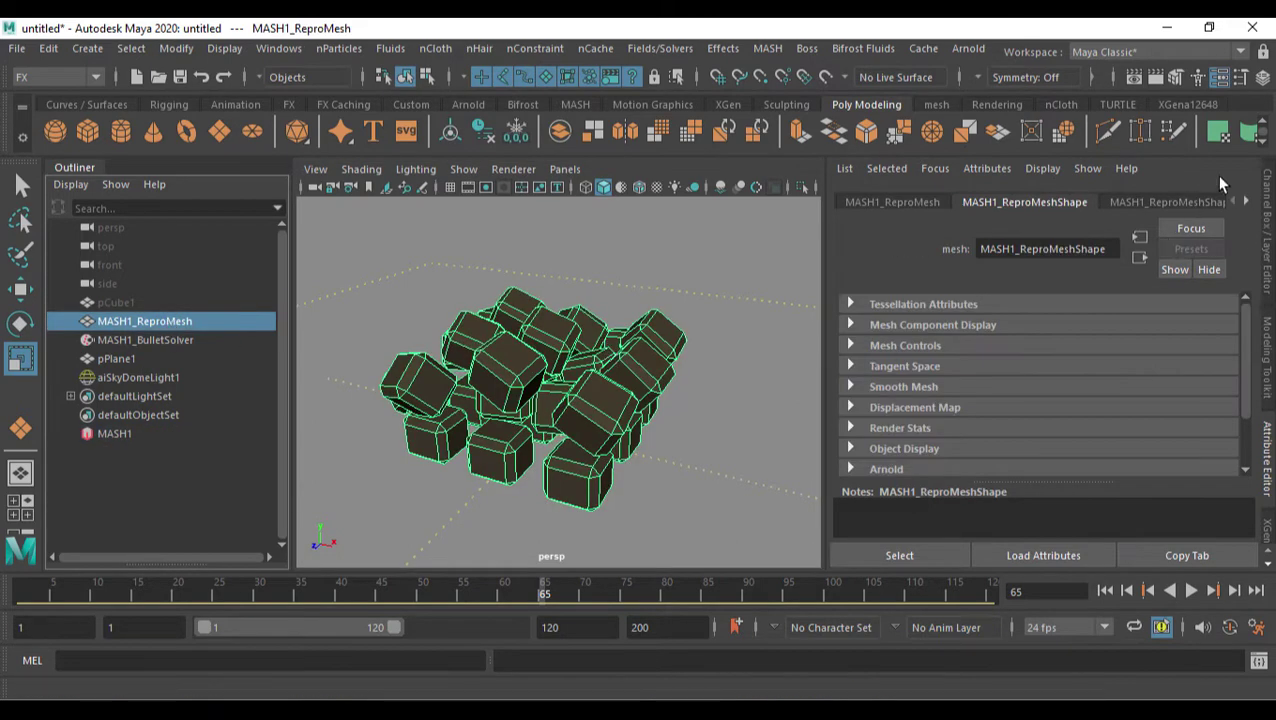
pyautogui.click(1241, 199)
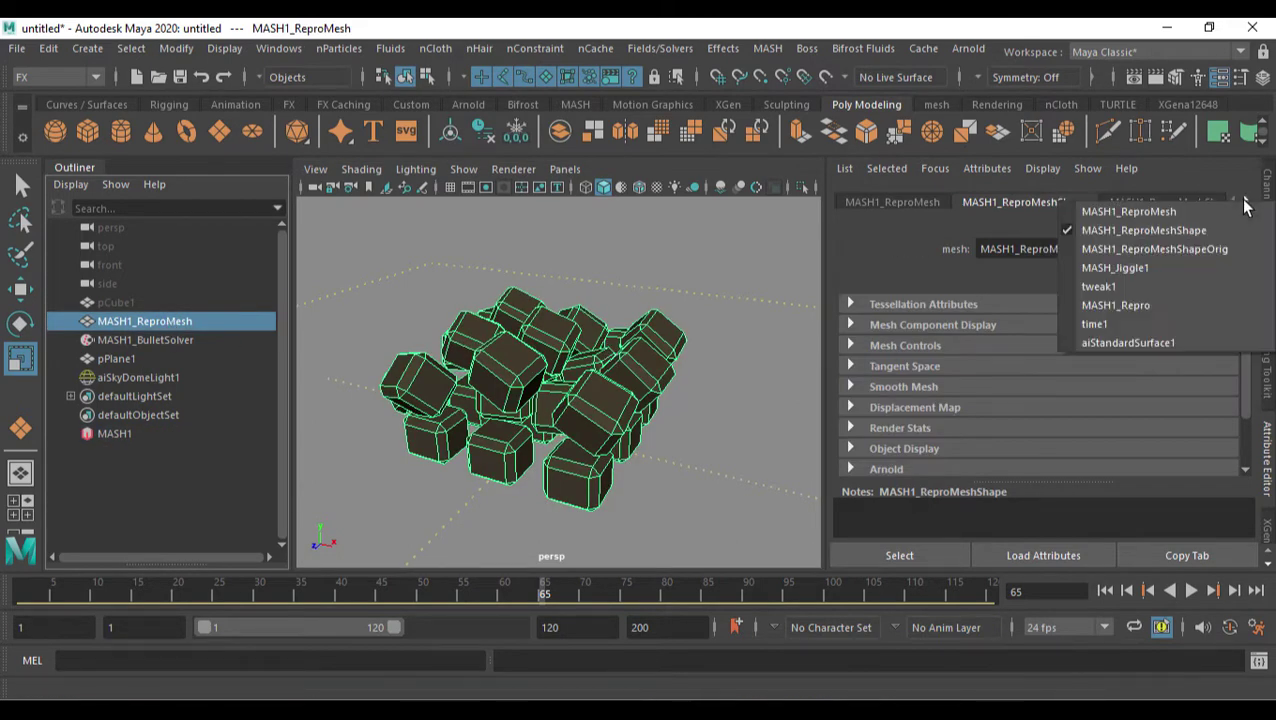
pyautogui.click(1102, 267)
pyautogui.moveTo(1087, 383); pyautogui.dragTo(1137, 381)
# - Replay the simulation from frame 1, stop it at frame 74 and return to the first frame
pyautogui.click(1106, 590)
pyautogui.click(1191, 591)
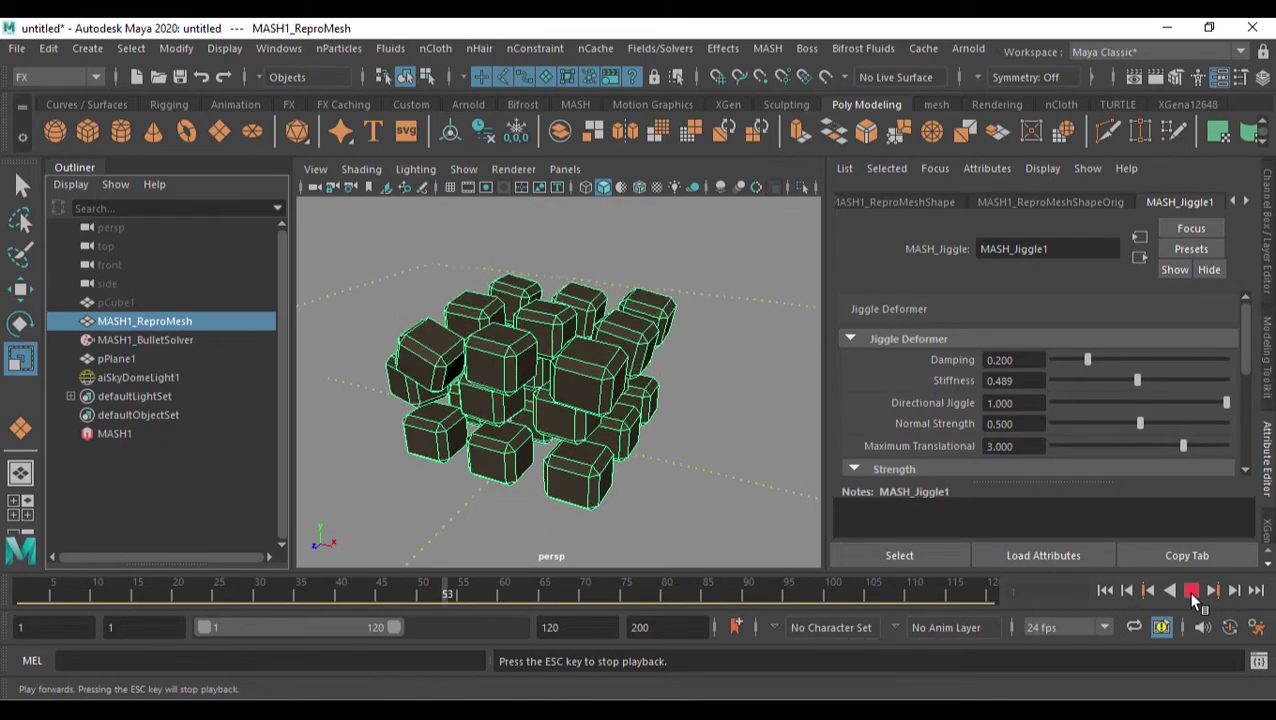
pyautogui.click(1191, 591)
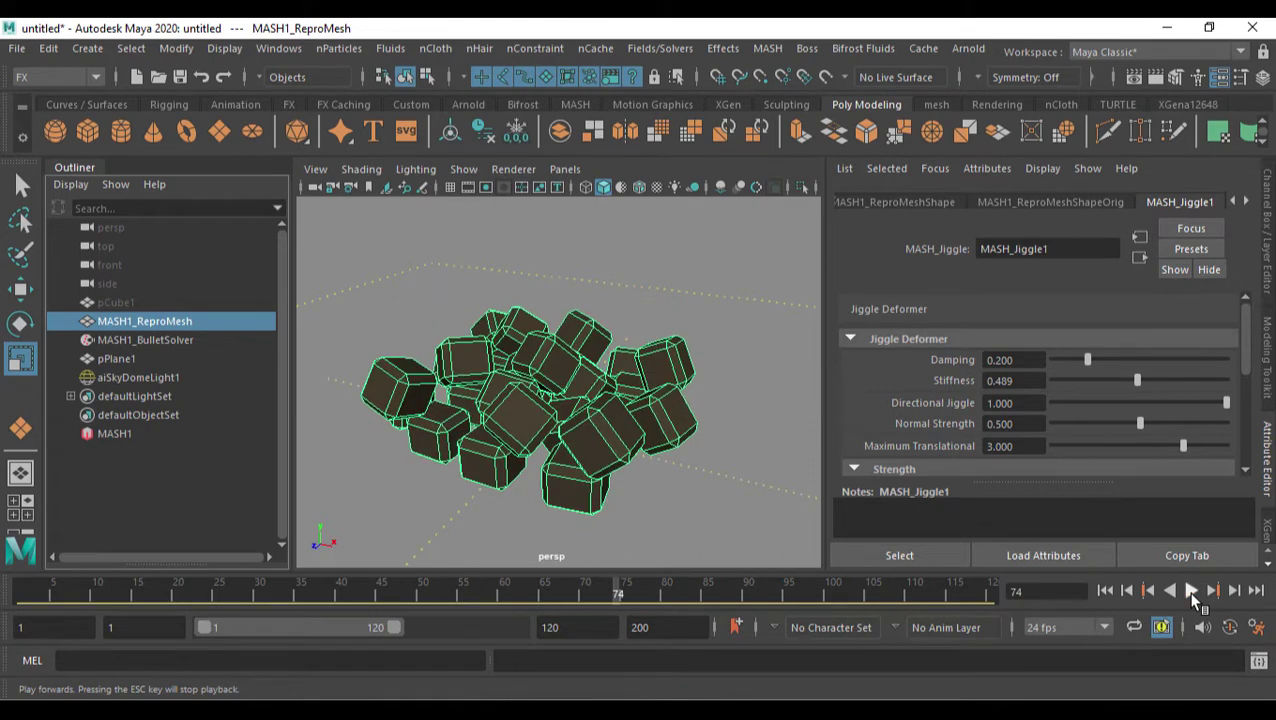
pyautogui.click(1106, 591)
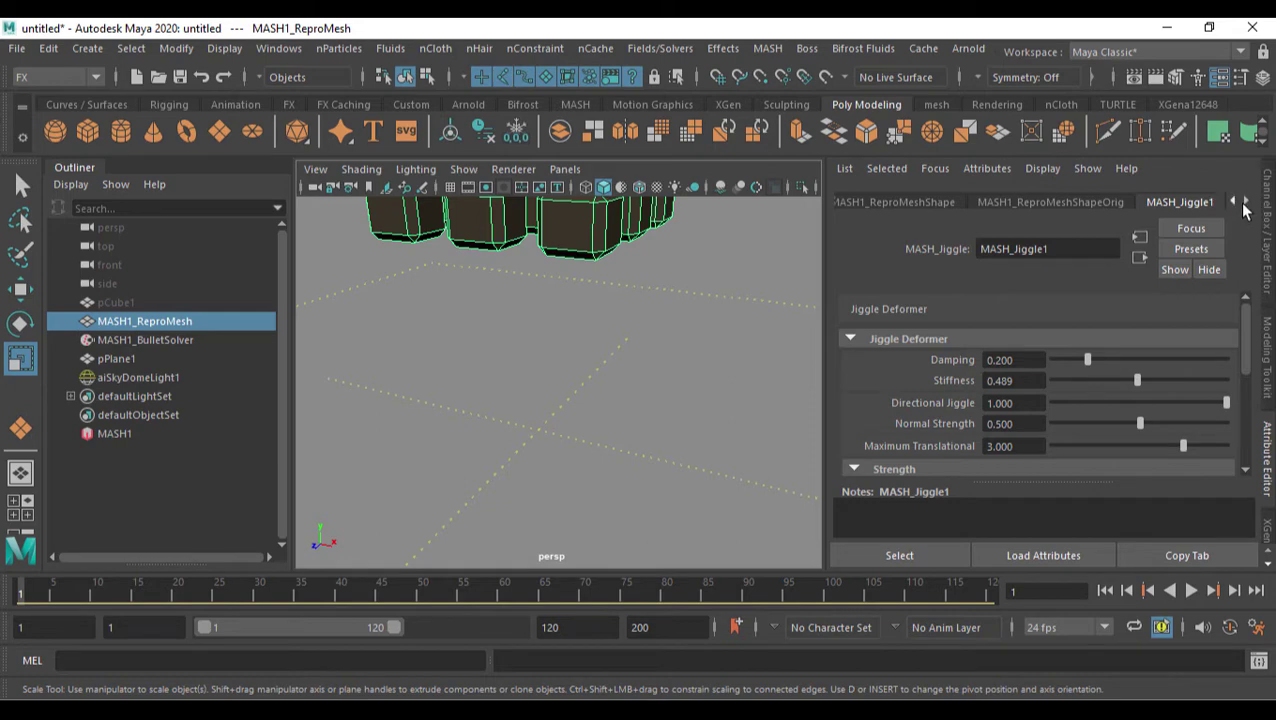
# - Replace the settings of the cubes' aiStandardSurface1 material with the Honey preset
pyautogui.click(1243, 203)
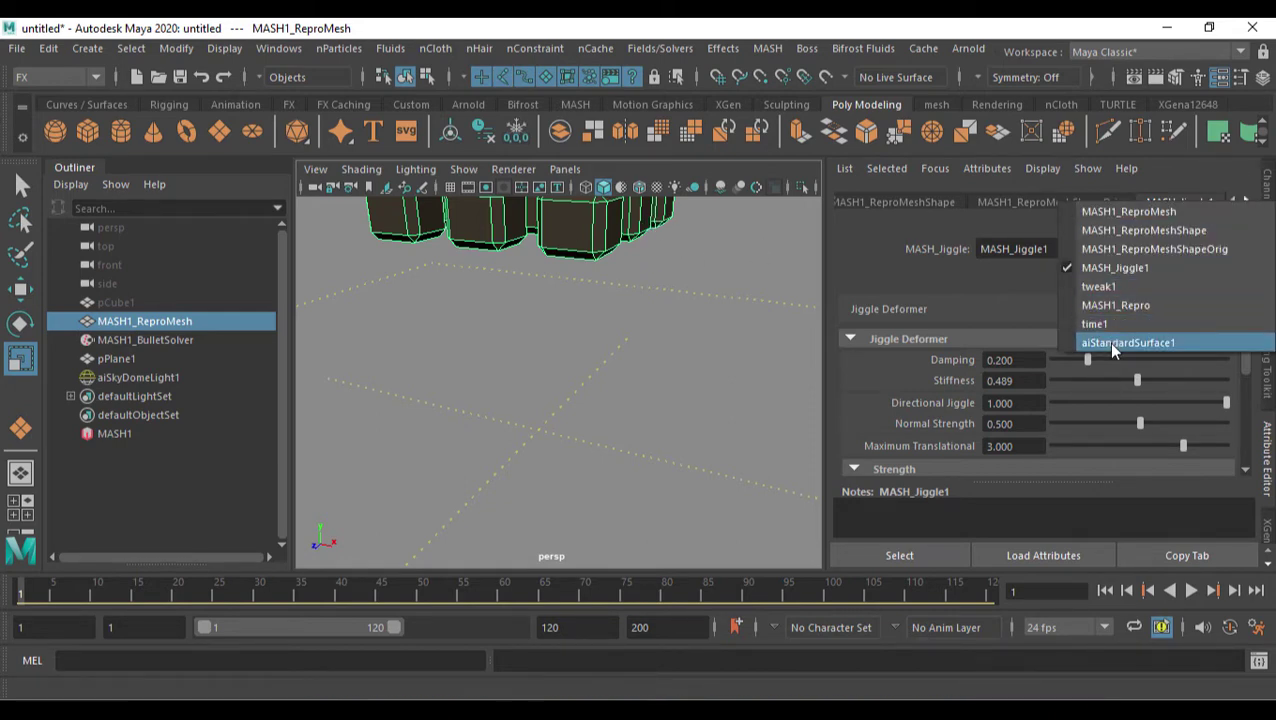
pyautogui.click(1112, 344)
pyautogui.click(1184, 248)
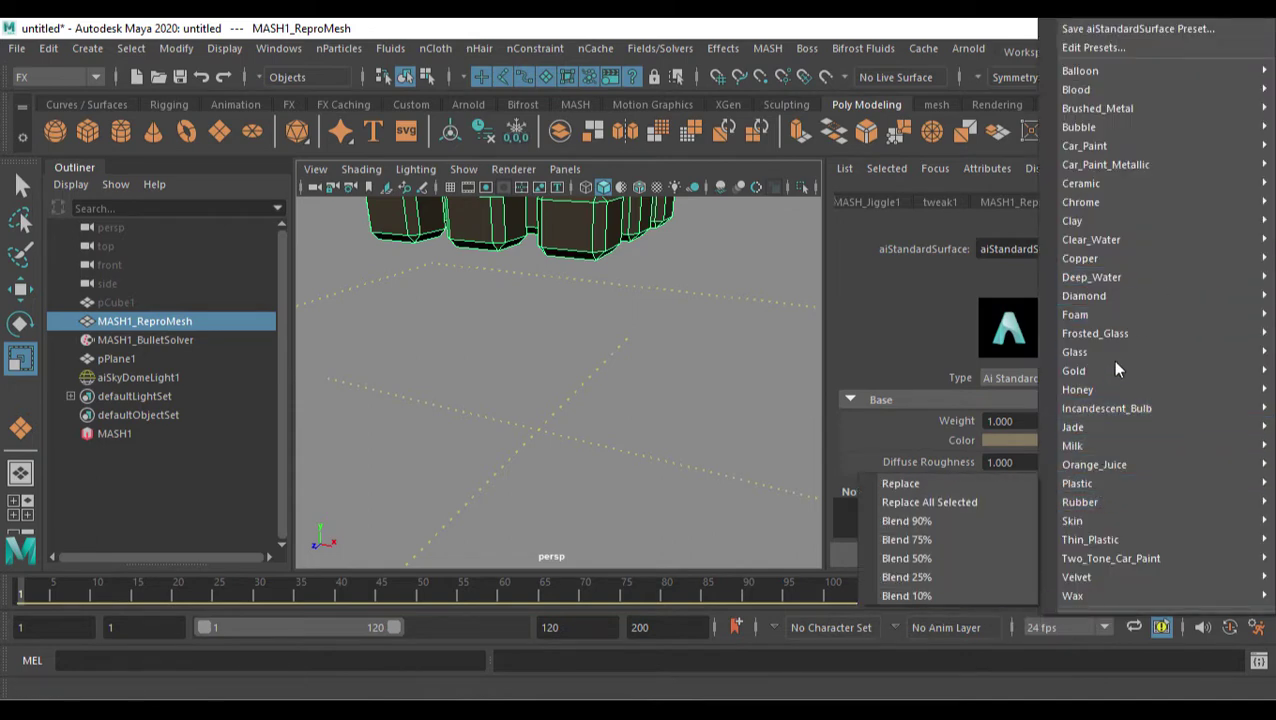
pyautogui.moveTo(1115, 376)
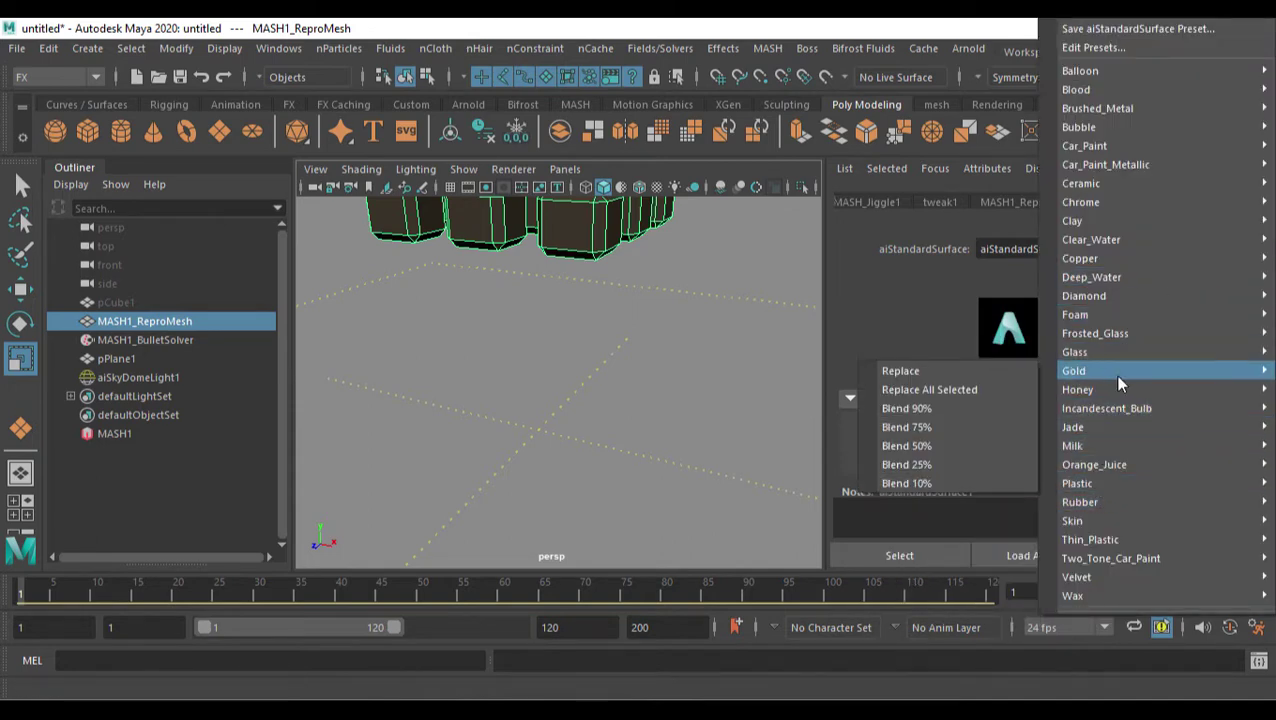
pyautogui.moveTo(1107, 542)
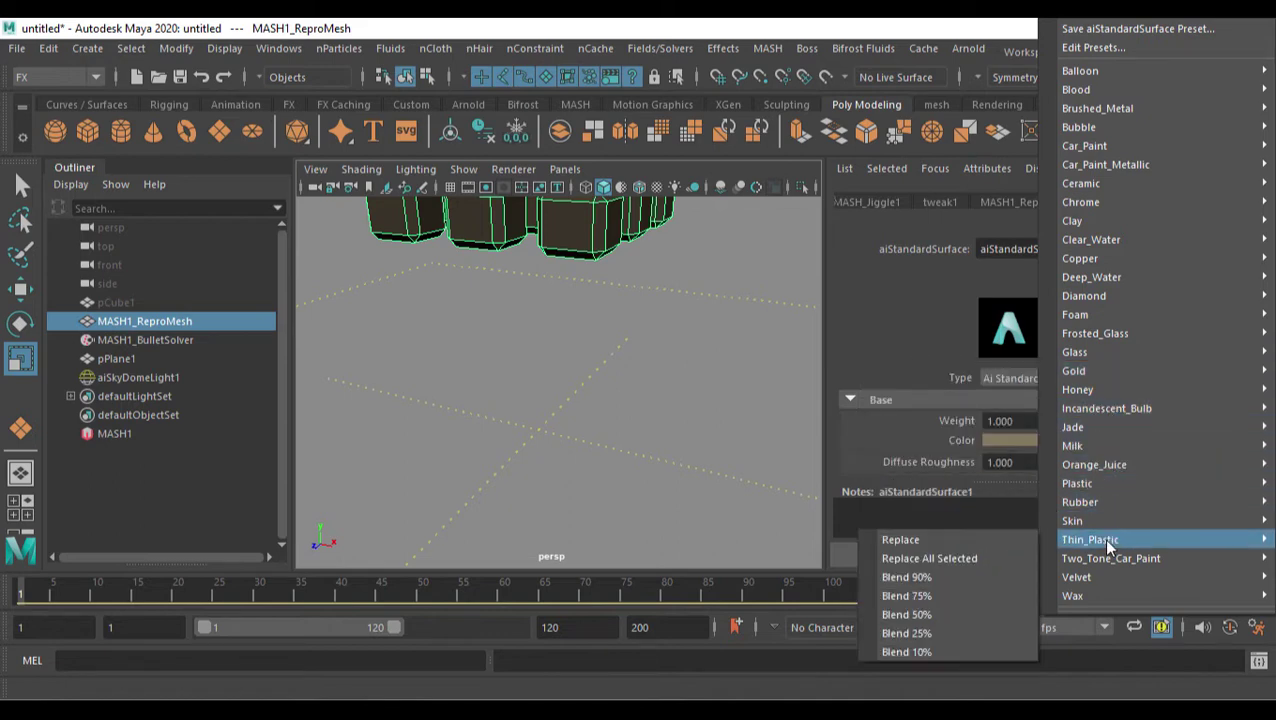
pyautogui.moveTo(1084, 304)
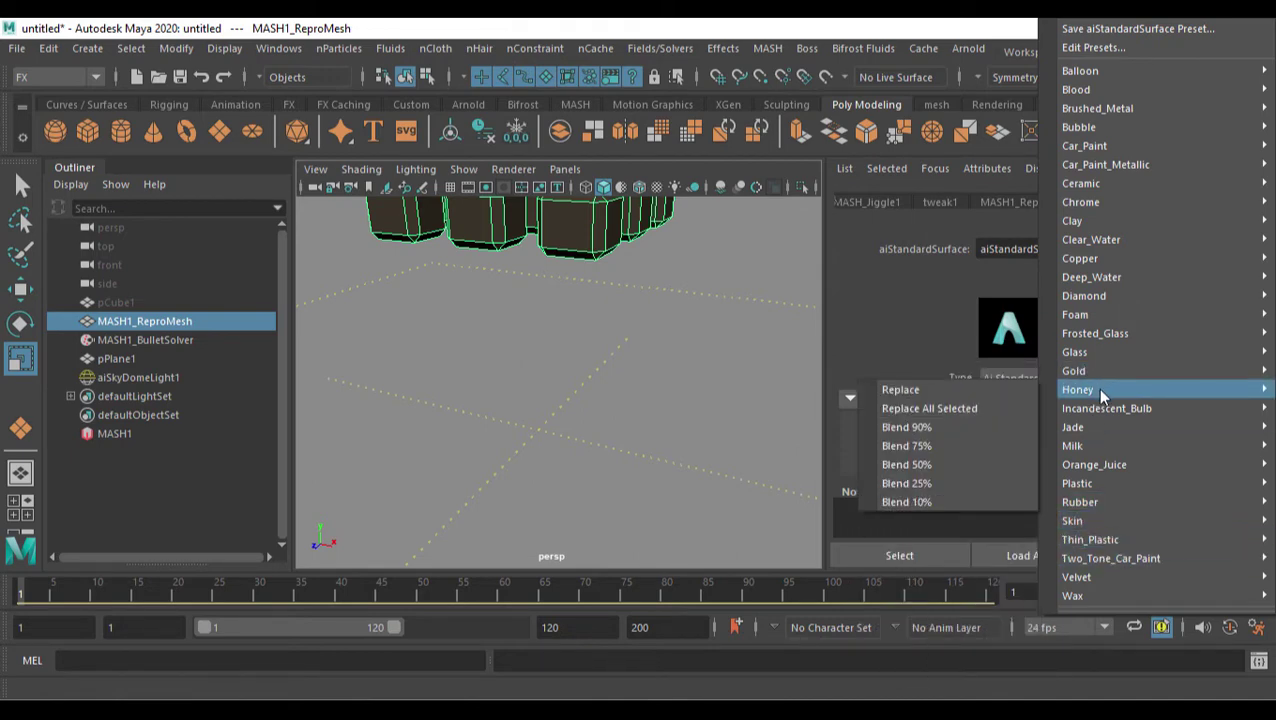
pyautogui.click(939, 389)
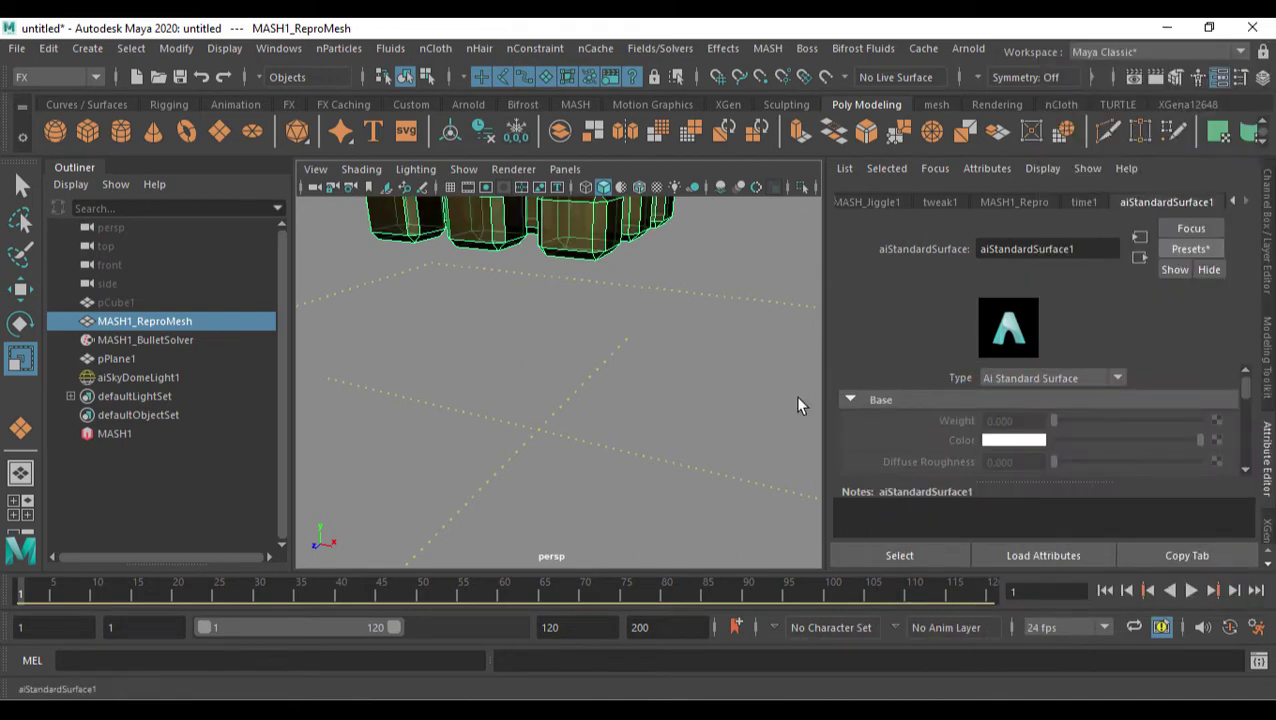
# - Render the unfallen cubes with Arnold and place the RenderView so the cubes and material settings stay visible
pyautogui.keyDown('alt'); pyautogui.moveTo(664, 328); pyautogui.dragTo(678, 376, button='middle'); pyautogui.keyUp('alt')
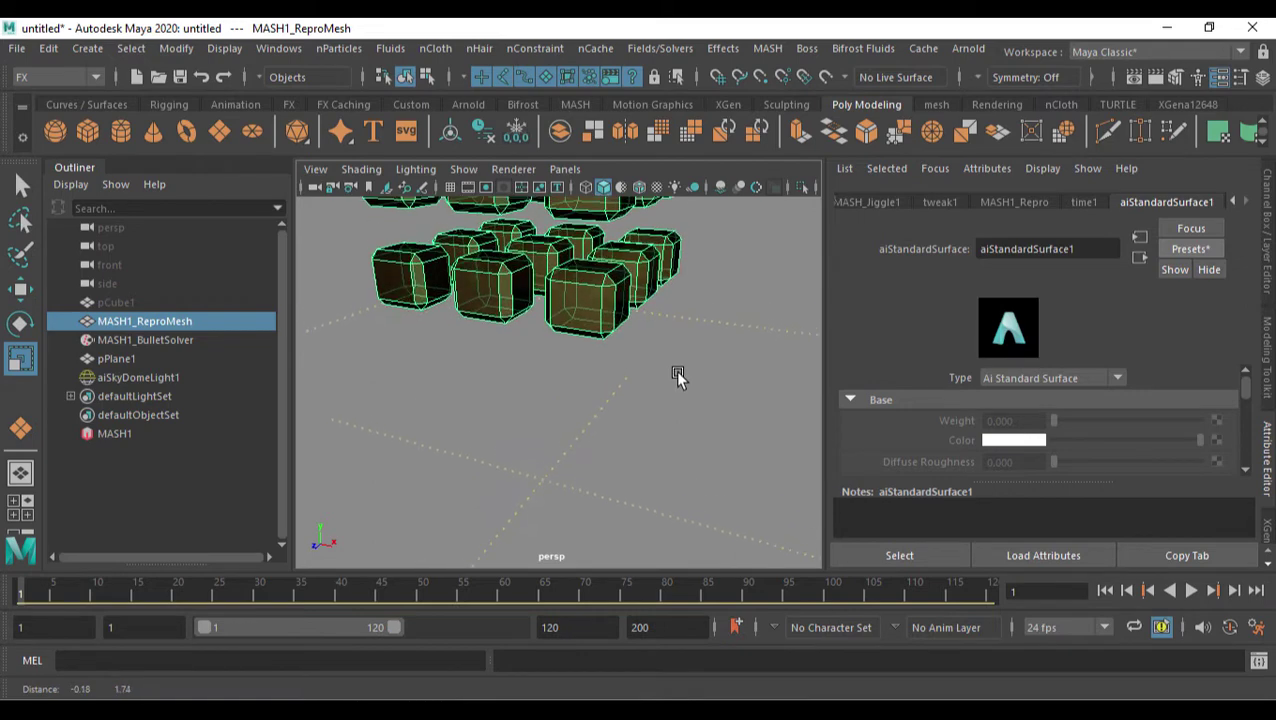
pyautogui.scroll(-3, 1141, 433)
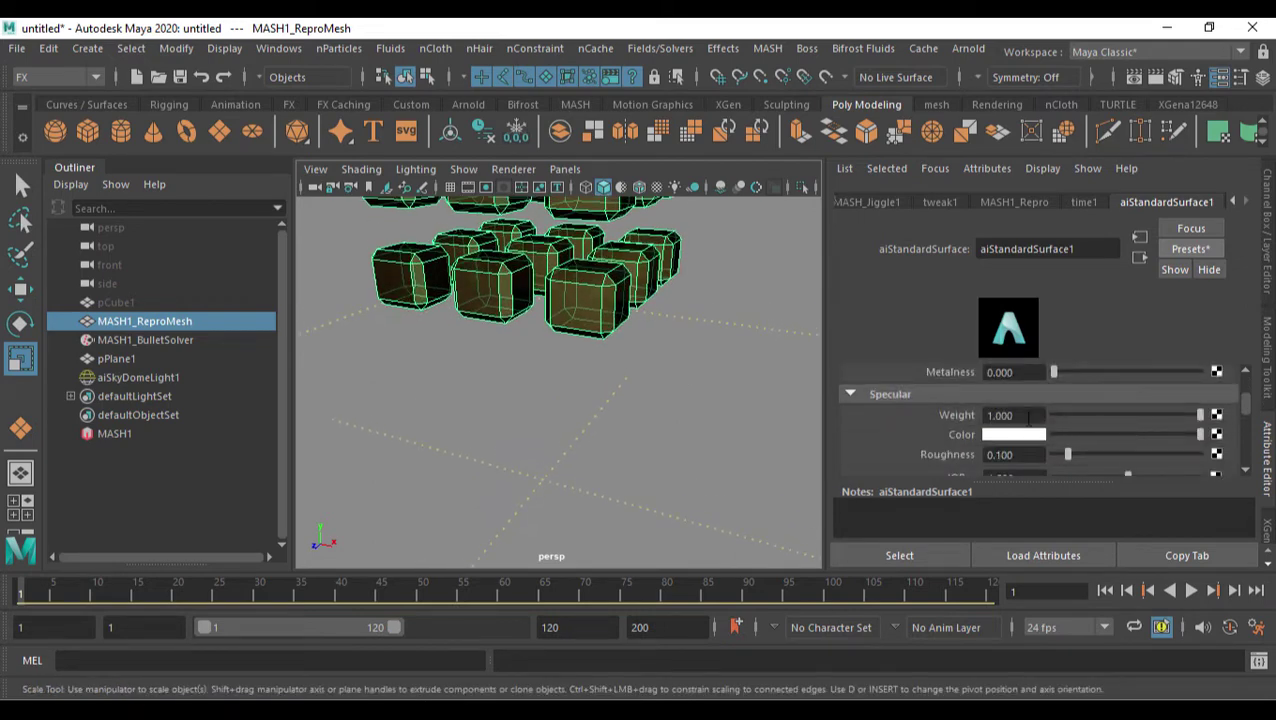
pyautogui.click(966, 49)
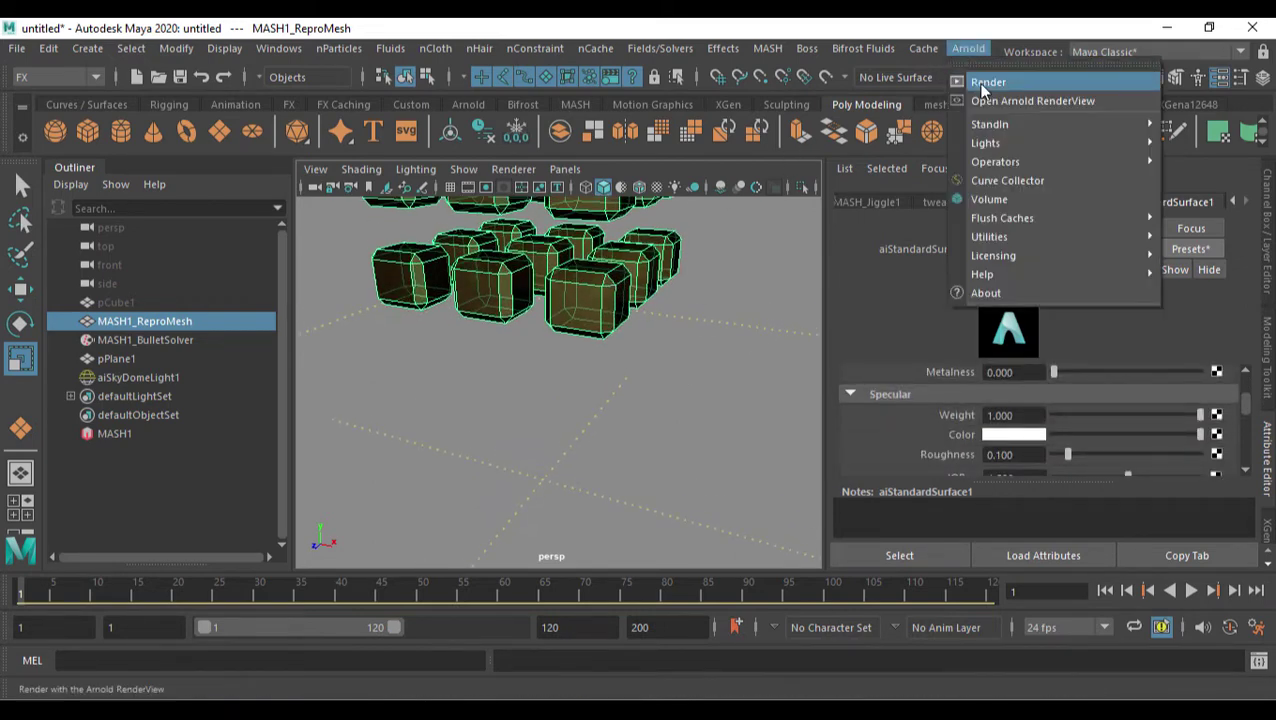
pyautogui.click(985, 84)
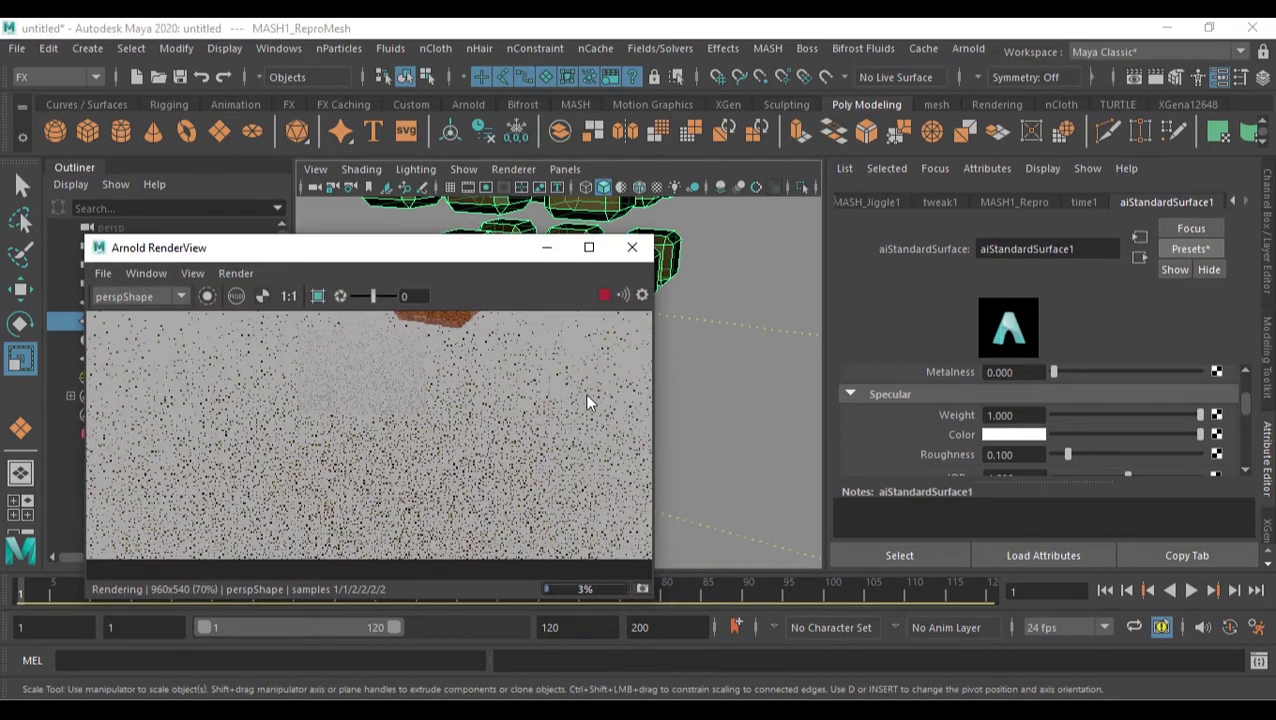
pyautogui.scroll(-2, 522, 390)
pyautogui.moveTo(468, 248); pyautogui.dragTo(328, 194)
pyautogui.keyDown('alt'); pyautogui.moveTo(640, 307); pyautogui.dragTo(560, 360); pyautogui.keyUp('alt')
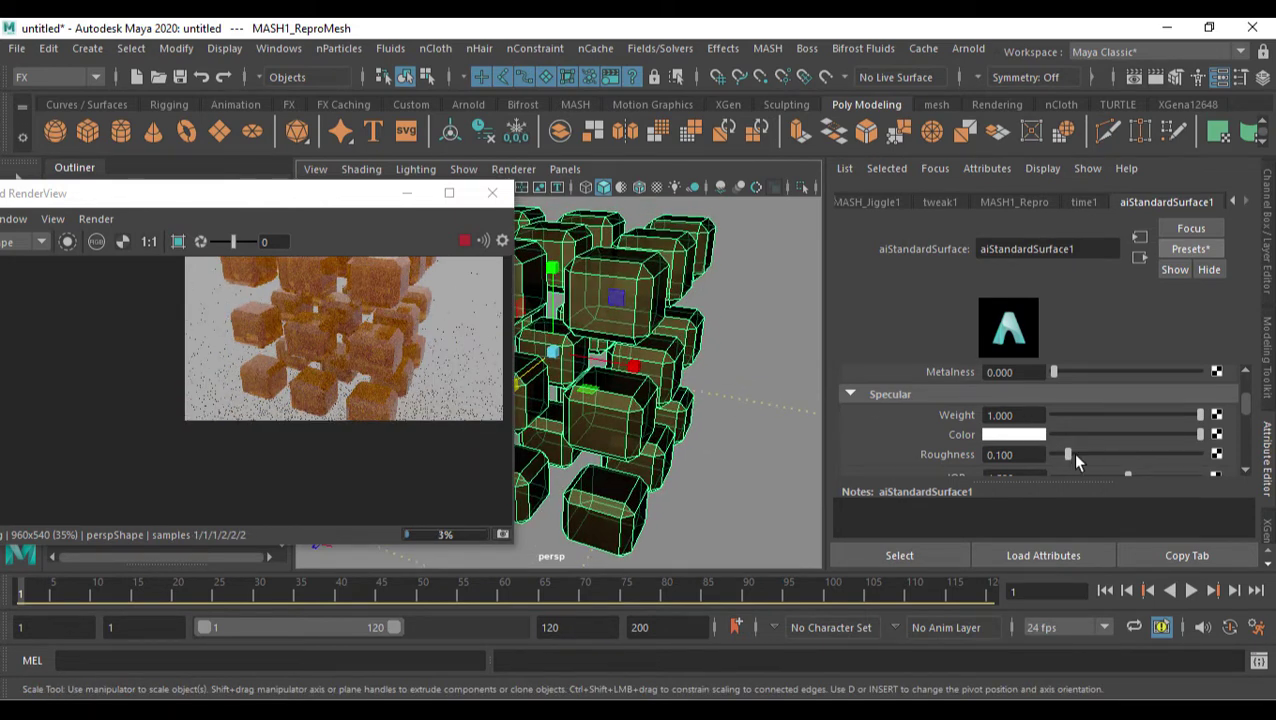
# - Set the cube material's specular roughness to 0.195
pyautogui.moveTo(1068, 458); pyautogui.dragTo(1094, 460)
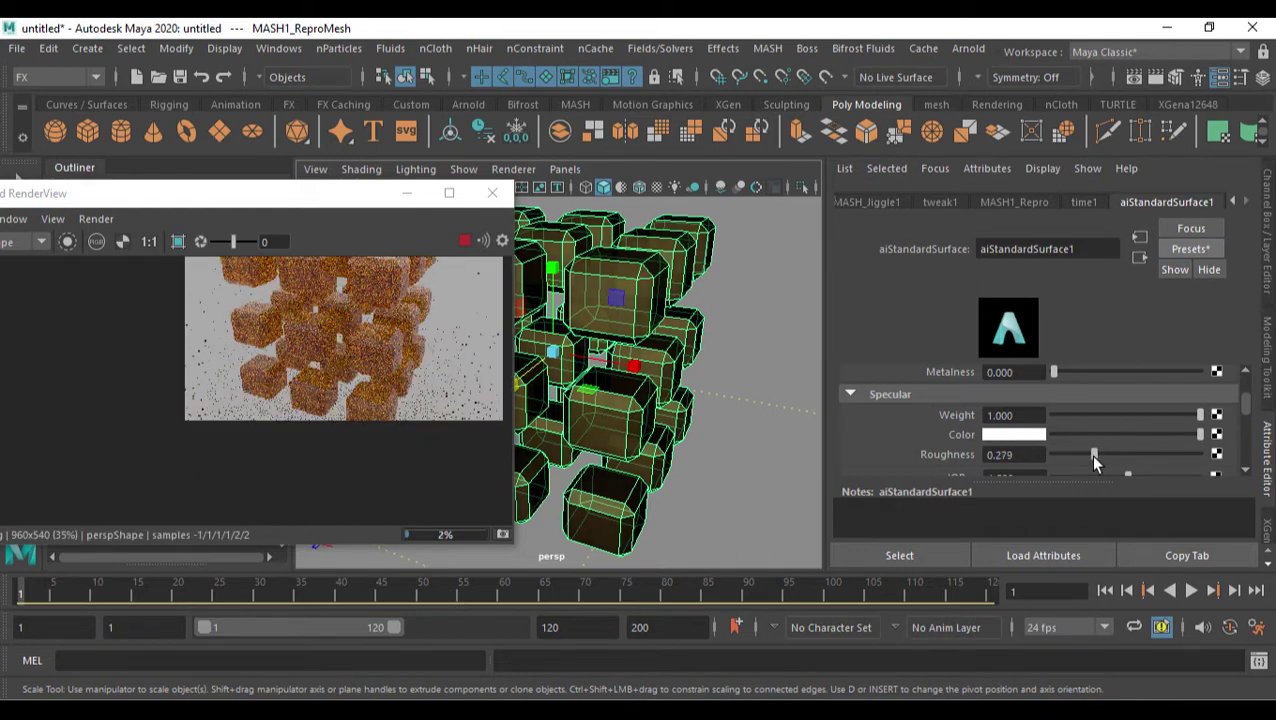
pyautogui.scroll(-1, 1098, 435)
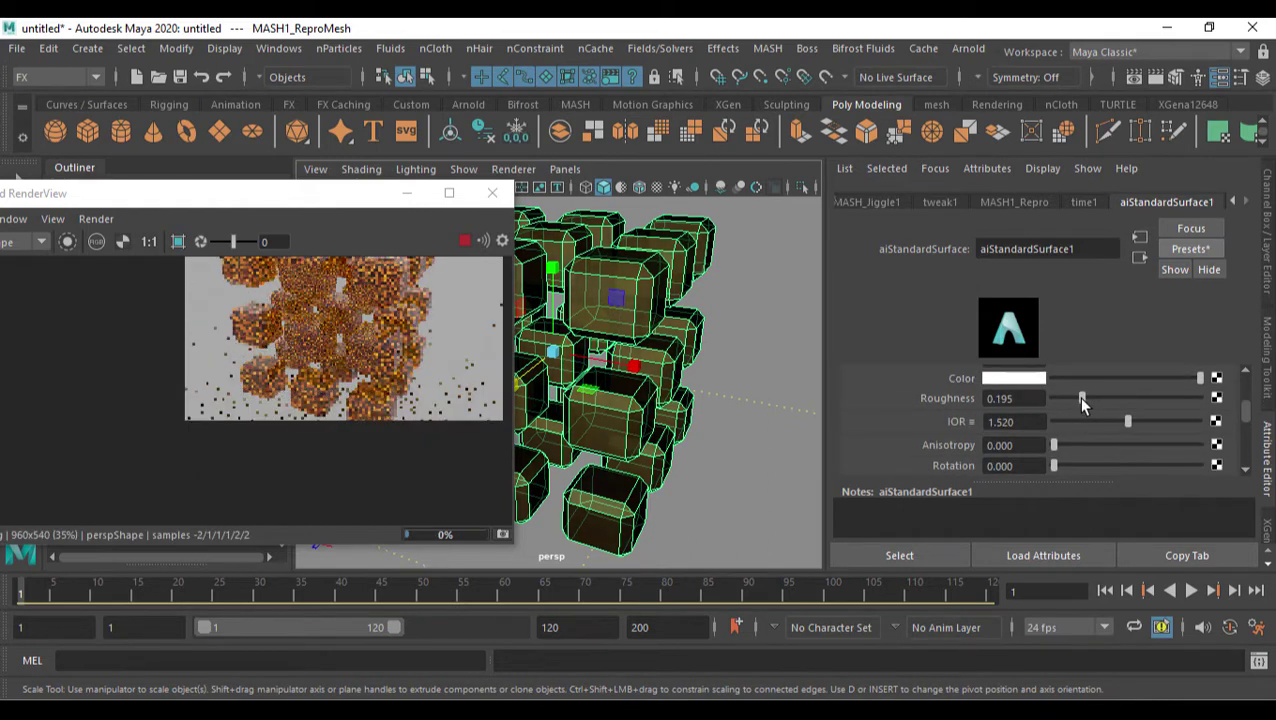
# - Set the cube material's transmission weight to 0.526 and transmission depth to 5.844
pyautogui.scroll(-3, 1088, 420)
pyautogui.click(862, 375)
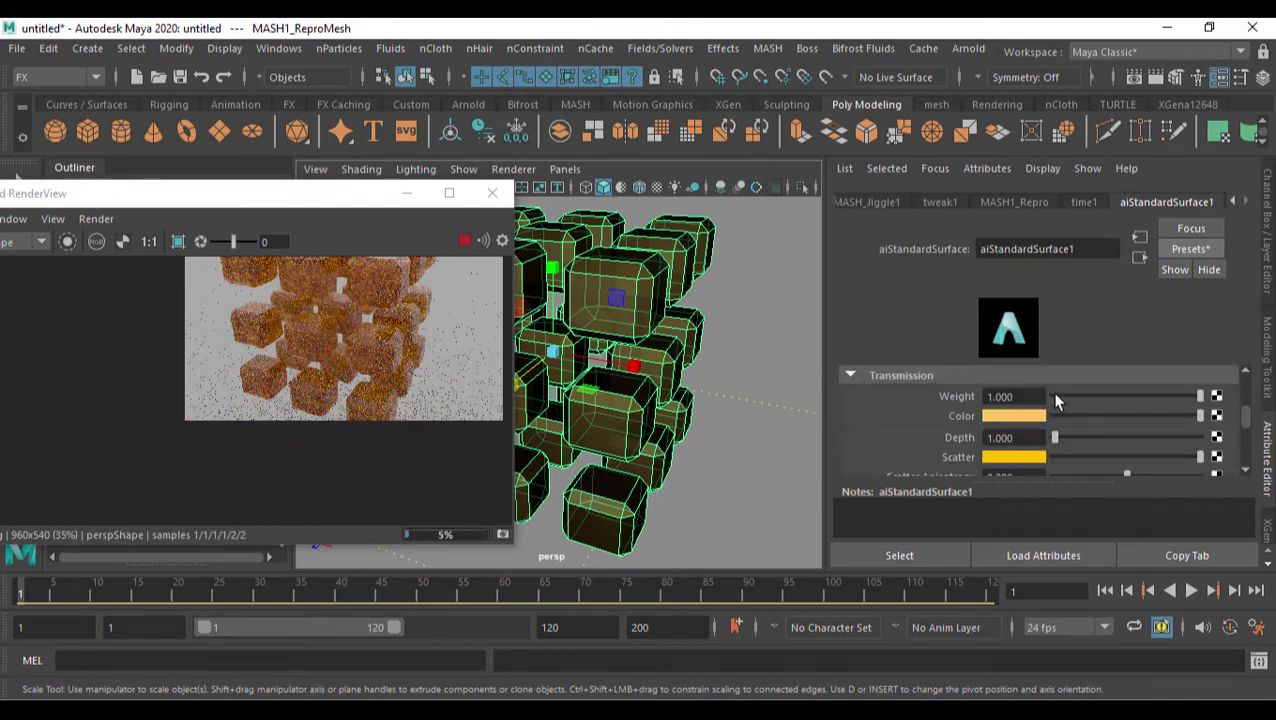
pyautogui.moveTo(1164, 395); pyautogui.dragTo(1140, 407)
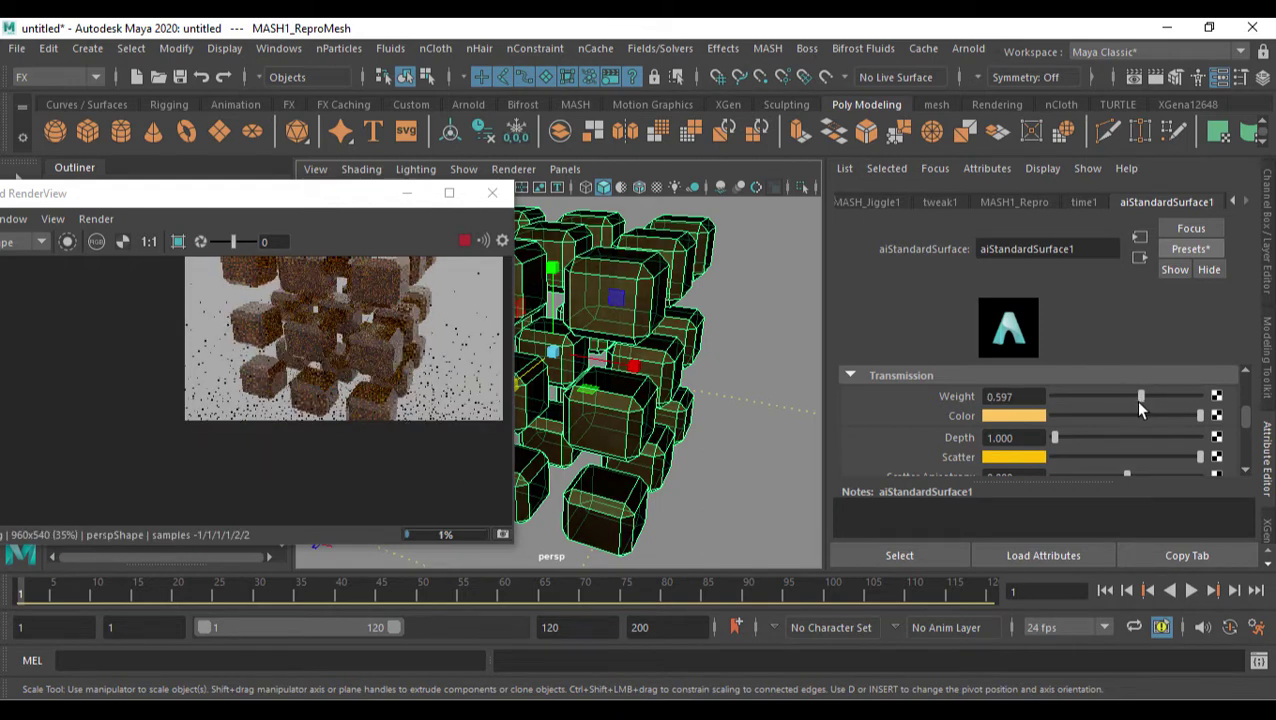
pyautogui.moveTo(1057, 437); pyautogui.dragTo(1073, 440)
pyautogui.moveTo(1193, 460)
pyautogui.mouseDown()
pyautogui.moveTo(1170, 458)
pyautogui.moveTo(1200, 458)
pyautogui.mouseUp()
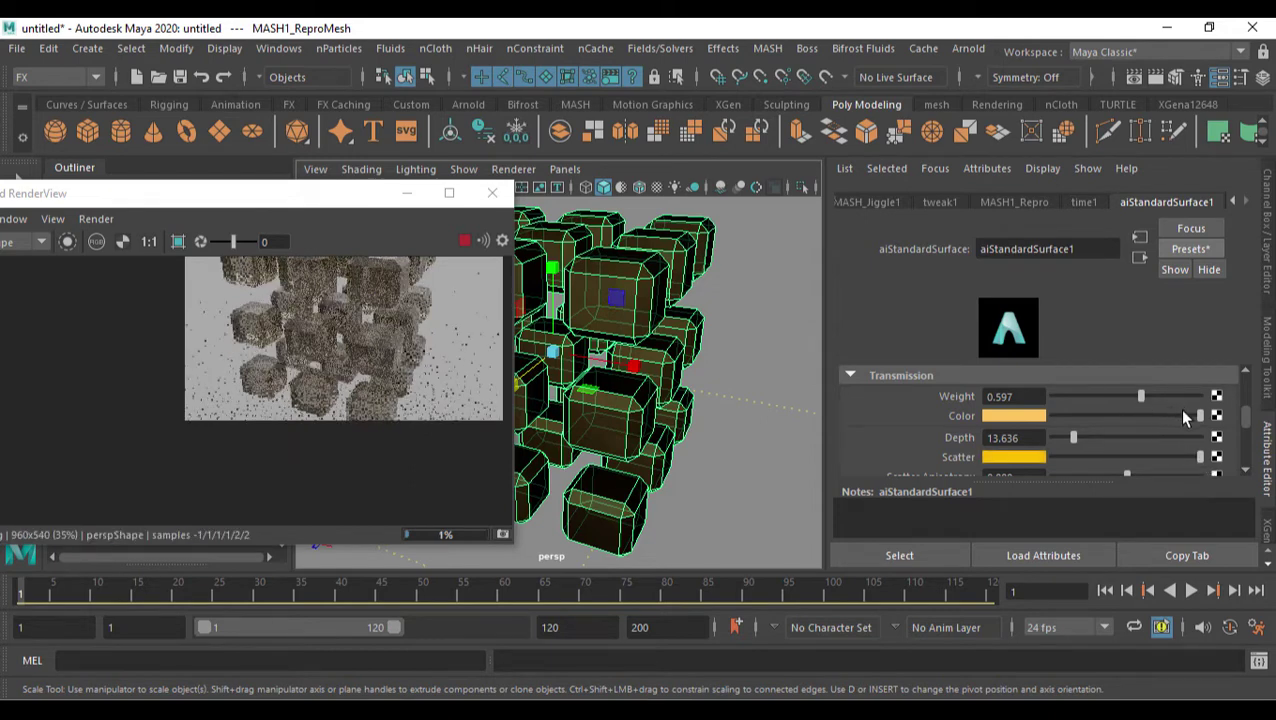
pyautogui.moveTo(1139, 398); pyautogui.dragTo(1131, 405)
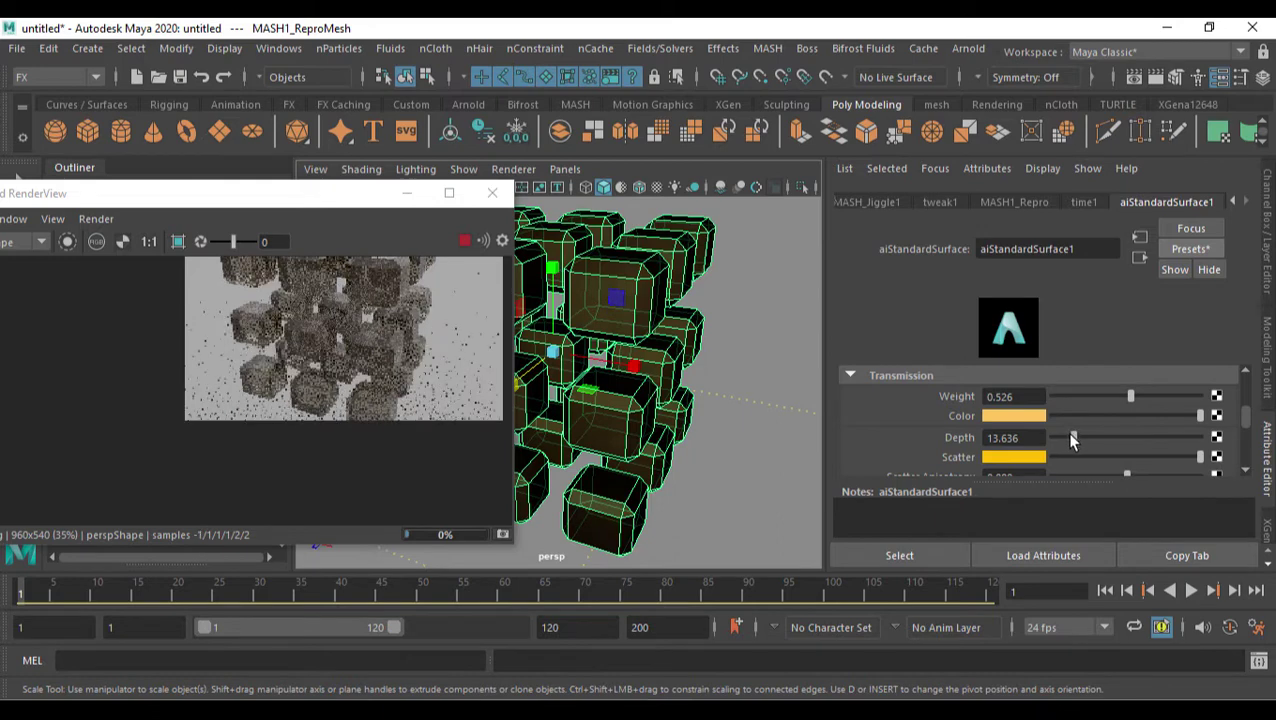
pyautogui.moveTo(1073, 438)
pyautogui.mouseDown()
pyautogui.moveTo(1159, 435)
pyautogui.moveTo(1062, 438)
pyautogui.mouseUp()
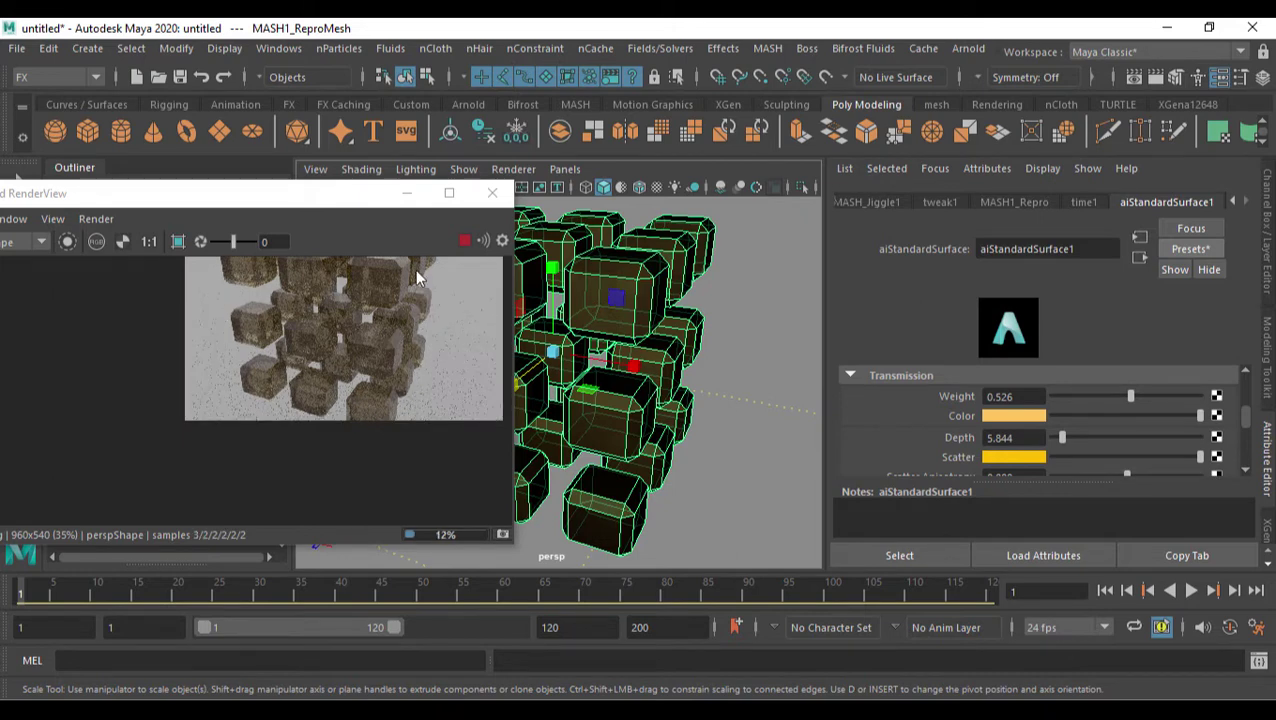
# - Change the material's transmission color to a pinkish red and close the Arnold RenderView
pyautogui.click(1016, 415)
pyautogui.moveTo(1070, 466); pyautogui.dragTo(1096, 458)
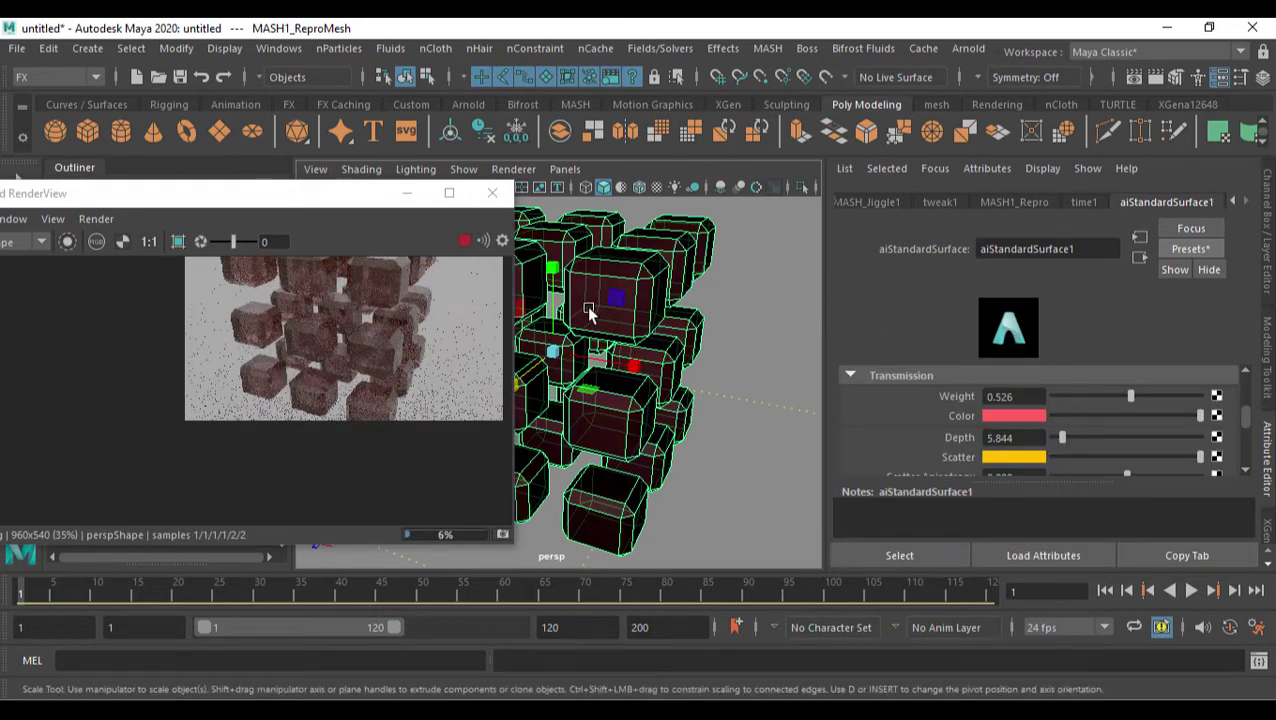
pyautogui.click(492, 194)
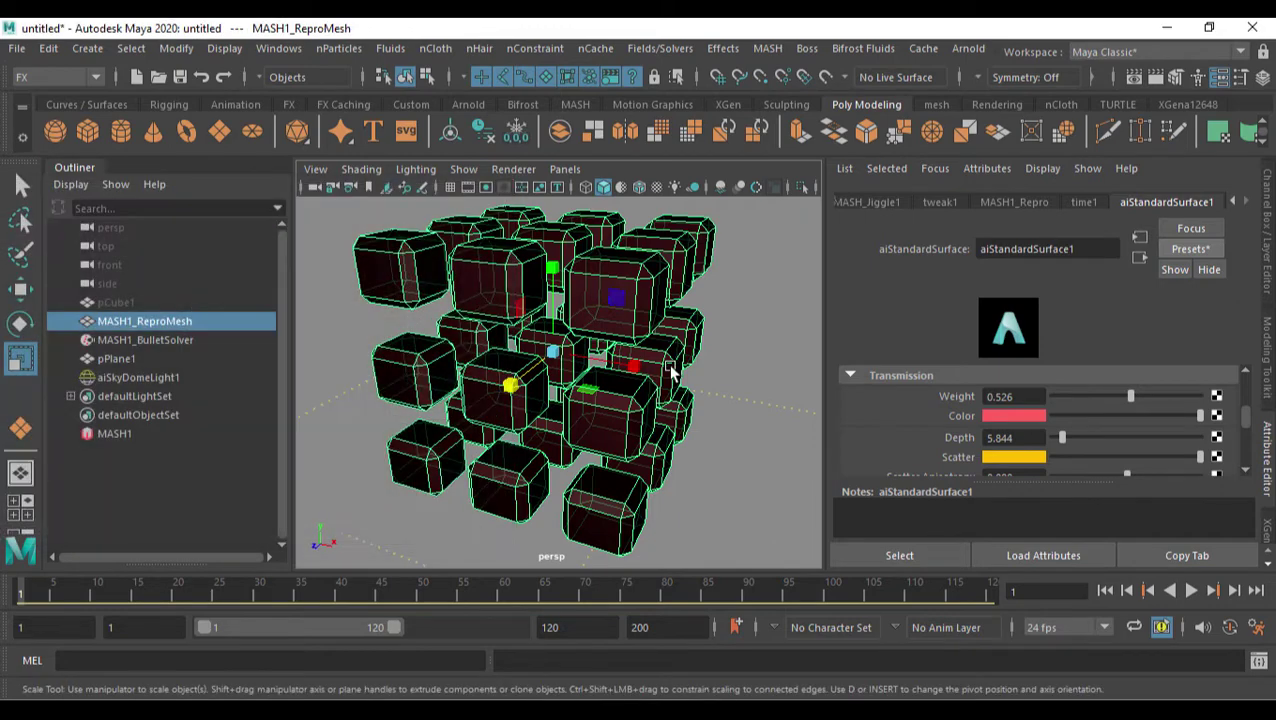
# - Play the simulation from frame 1 to frame 56 and inspect the landed red cubes up close
pyautogui.scroll(-3, 678, 395)
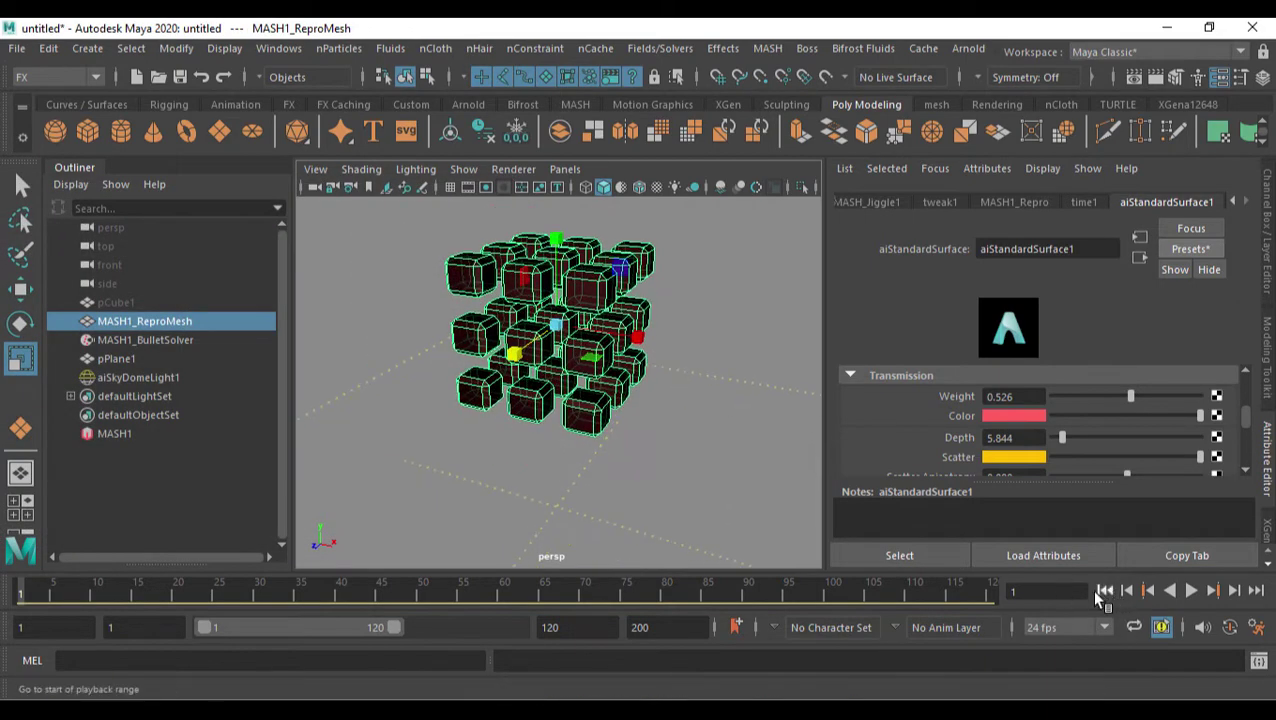
pyautogui.click(1190, 591)
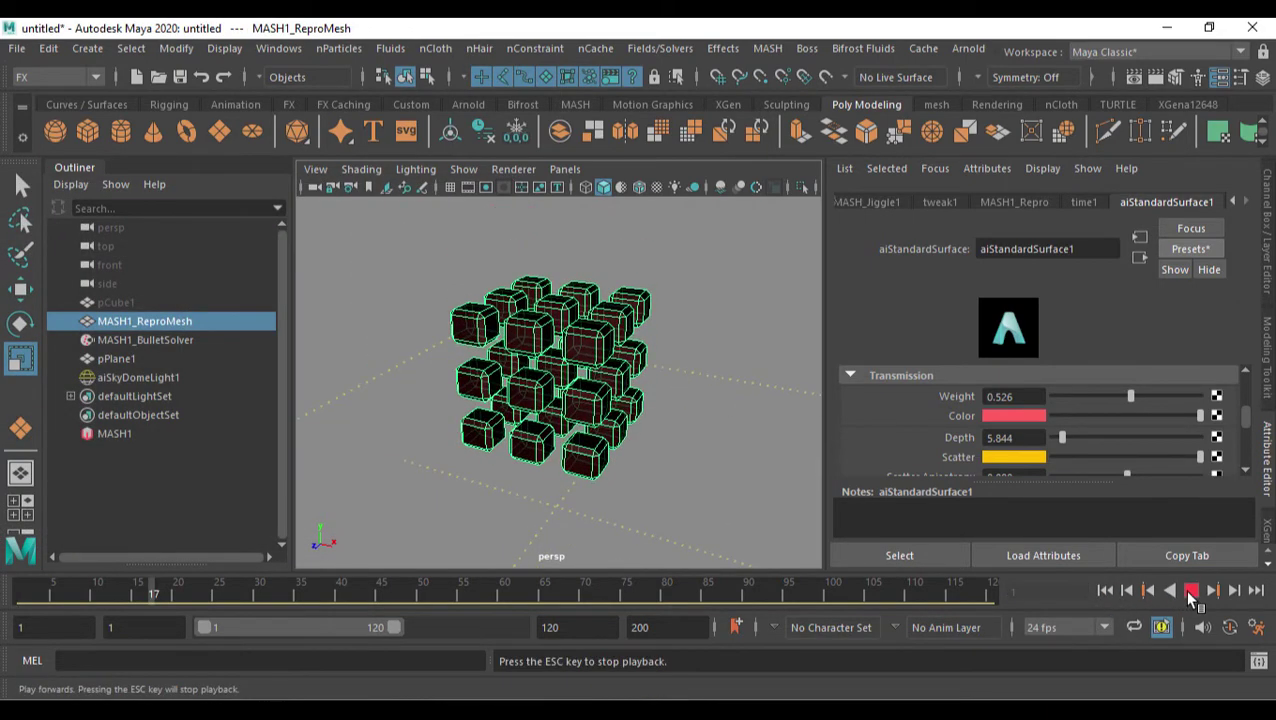
pyautogui.click(1190, 591)
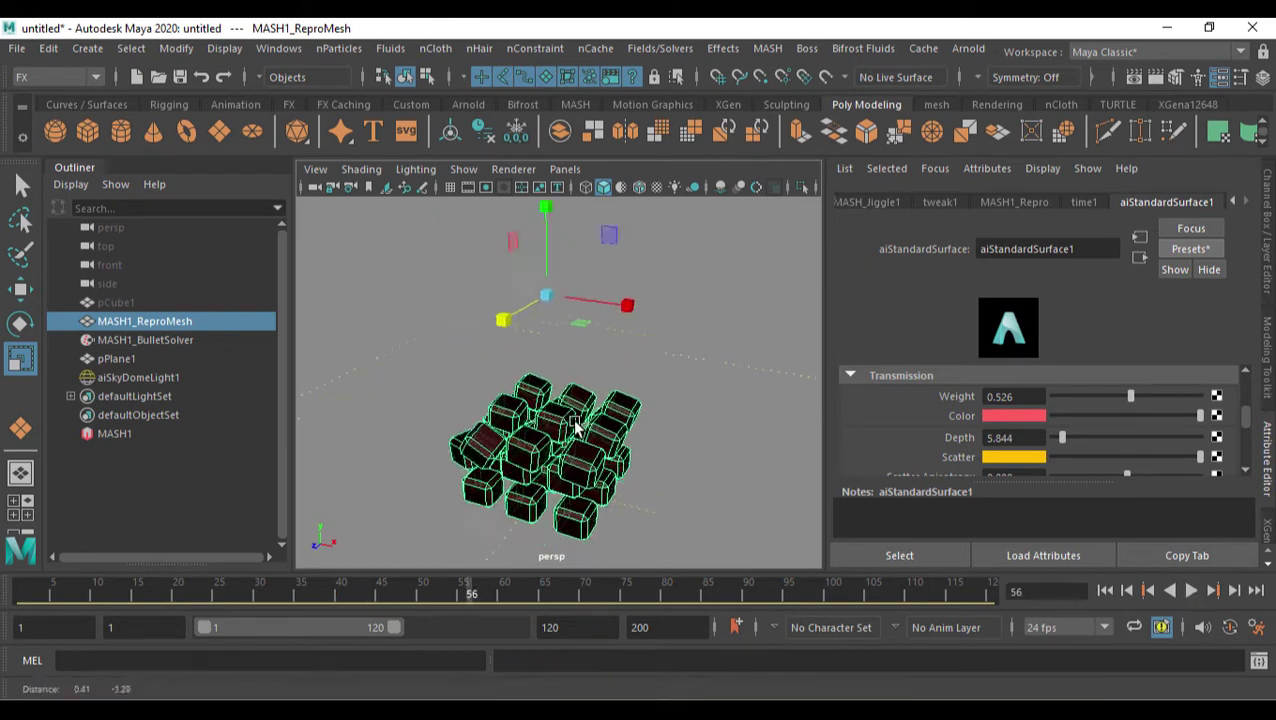
pyautogui.scroll(2, 600, 462)
pyautogui.keyDown('alt'); pyautogui.moveTo(637, 482); pyautogui.dragTo(637, 460, button='middle'); pyautogui.keyUp('alt')
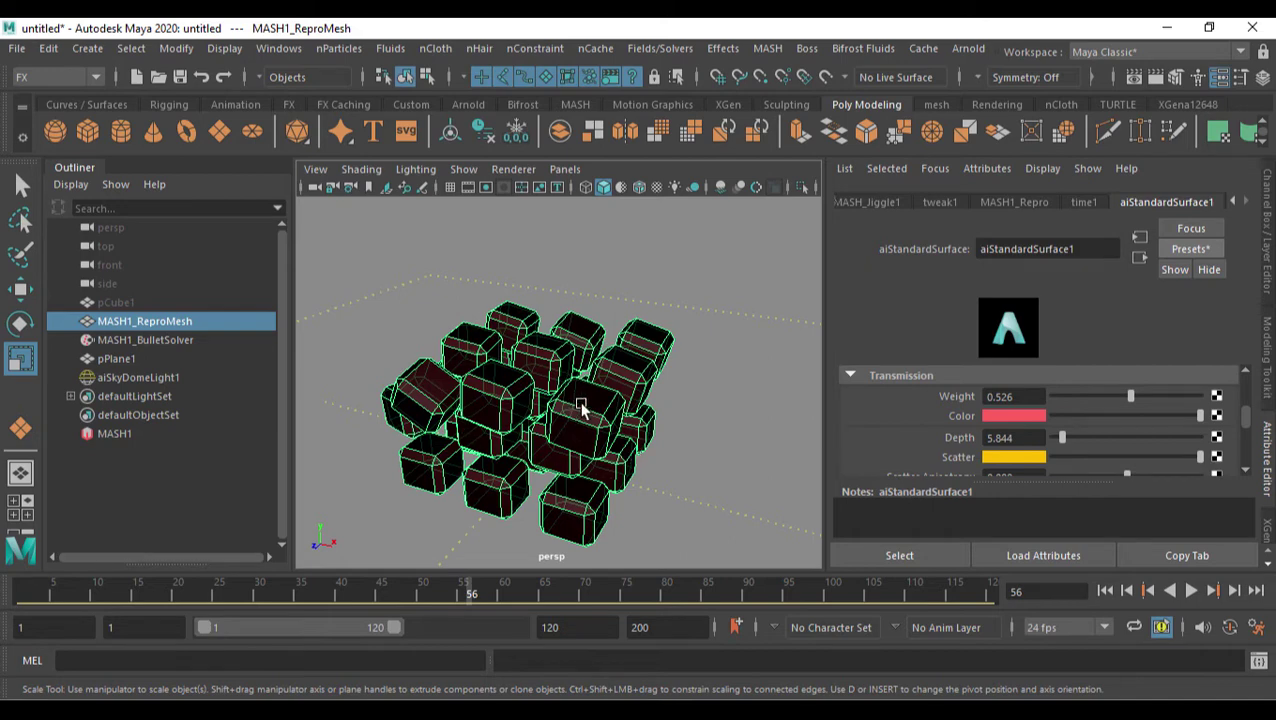
# - Lower the jiggle deformer's stiffness to 0.176 and replay the simulation from frame 1, stopping at frame 97
pyautogui.click(886, 201)
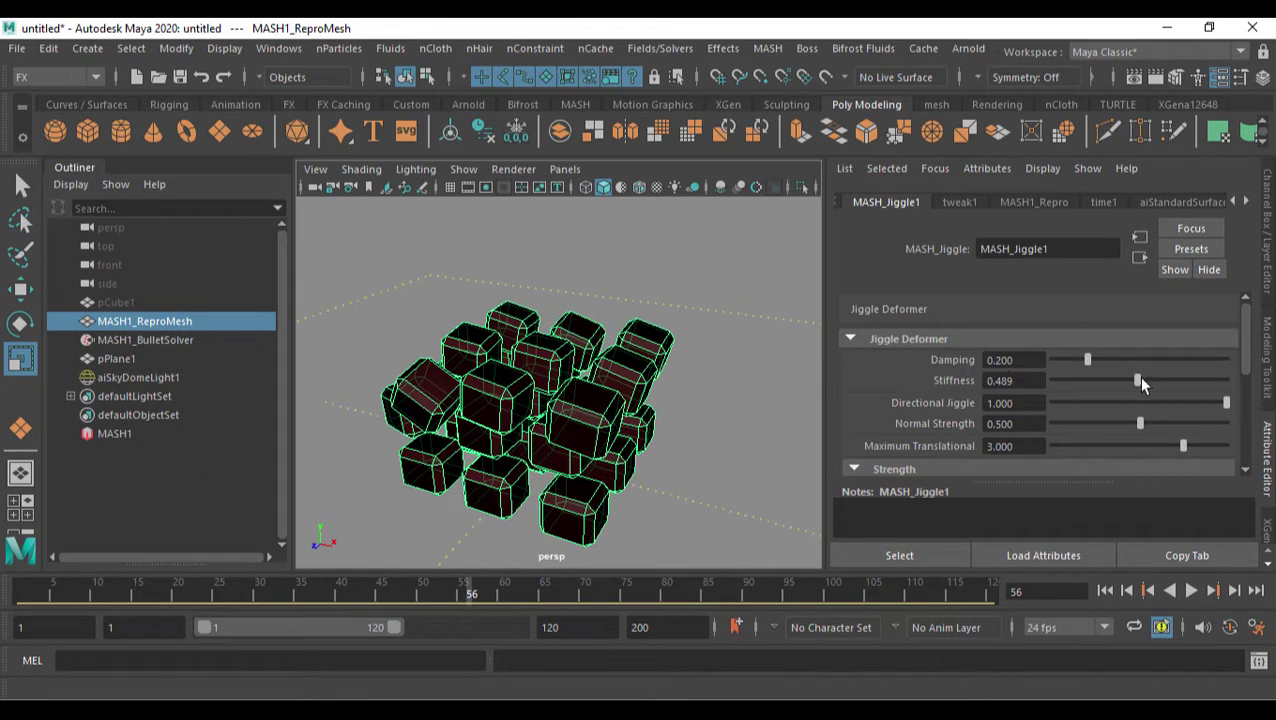
pyautogui.moveTo(1139, 380); pyautogui.dragTo(1084, 382)
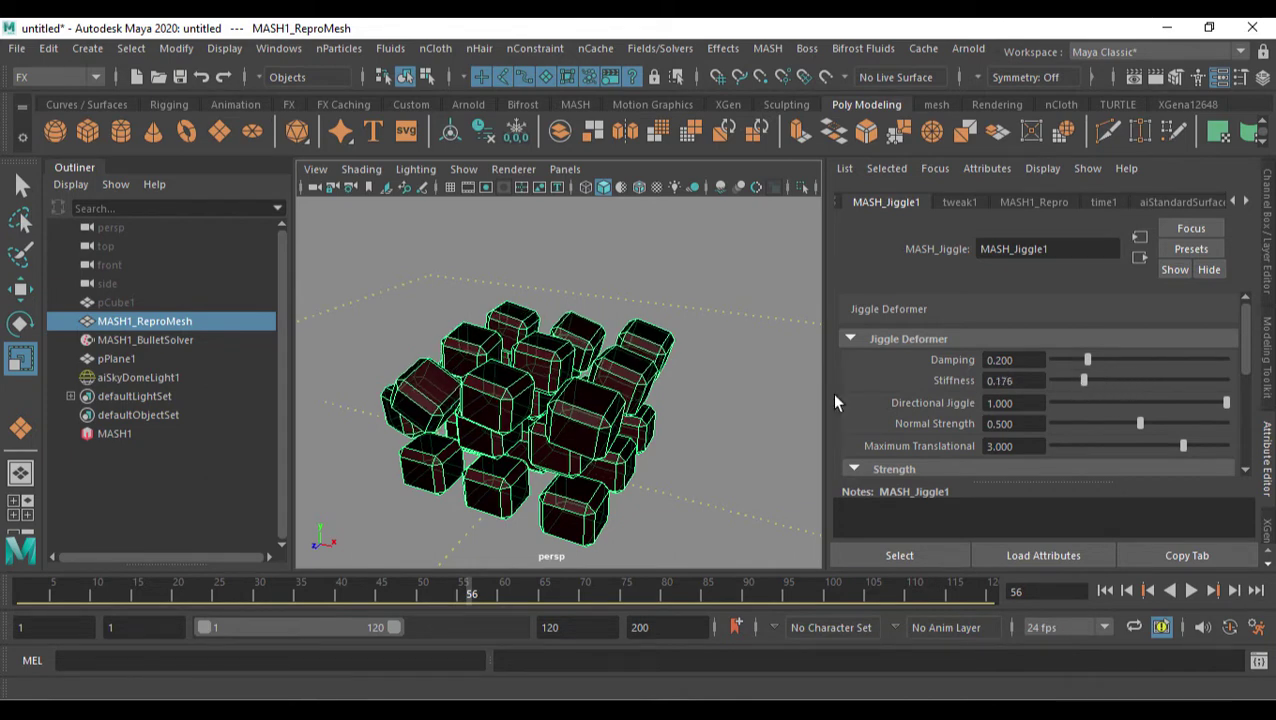
pyautogui.scroll(-3, 715, 399)
pyautogui.click(1105, 591)
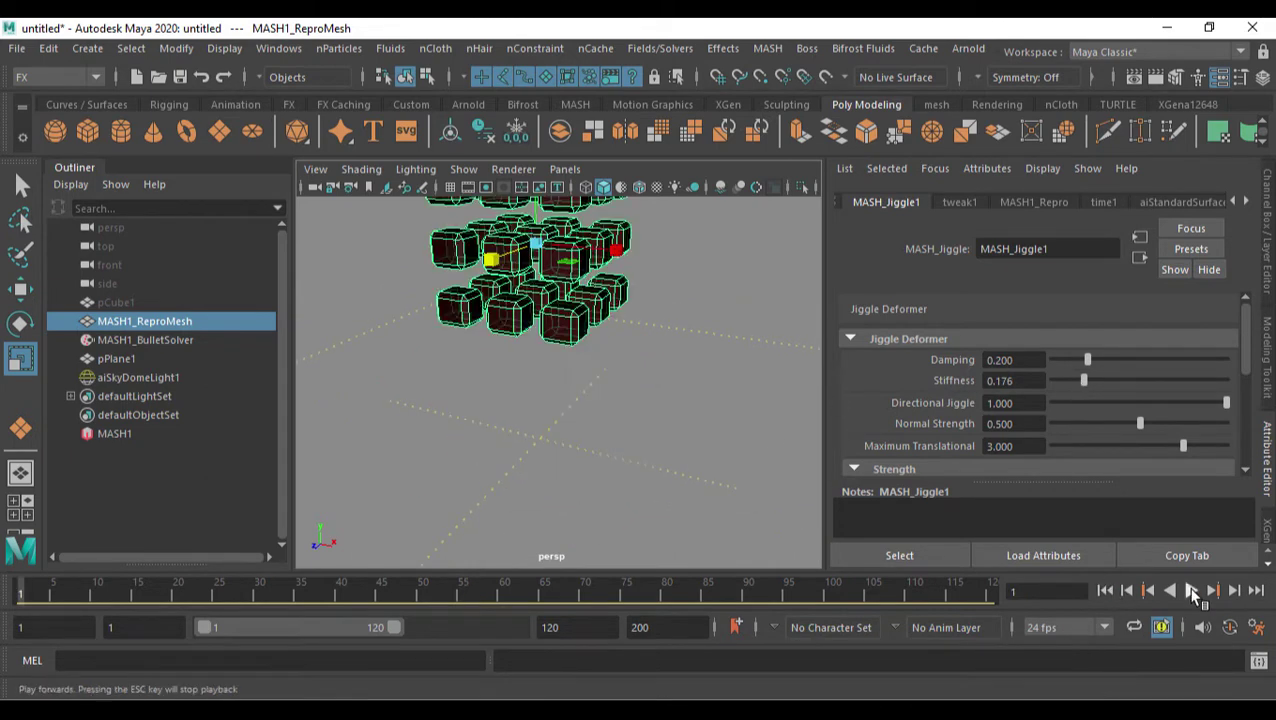
pyautogui.click(1191, 591)
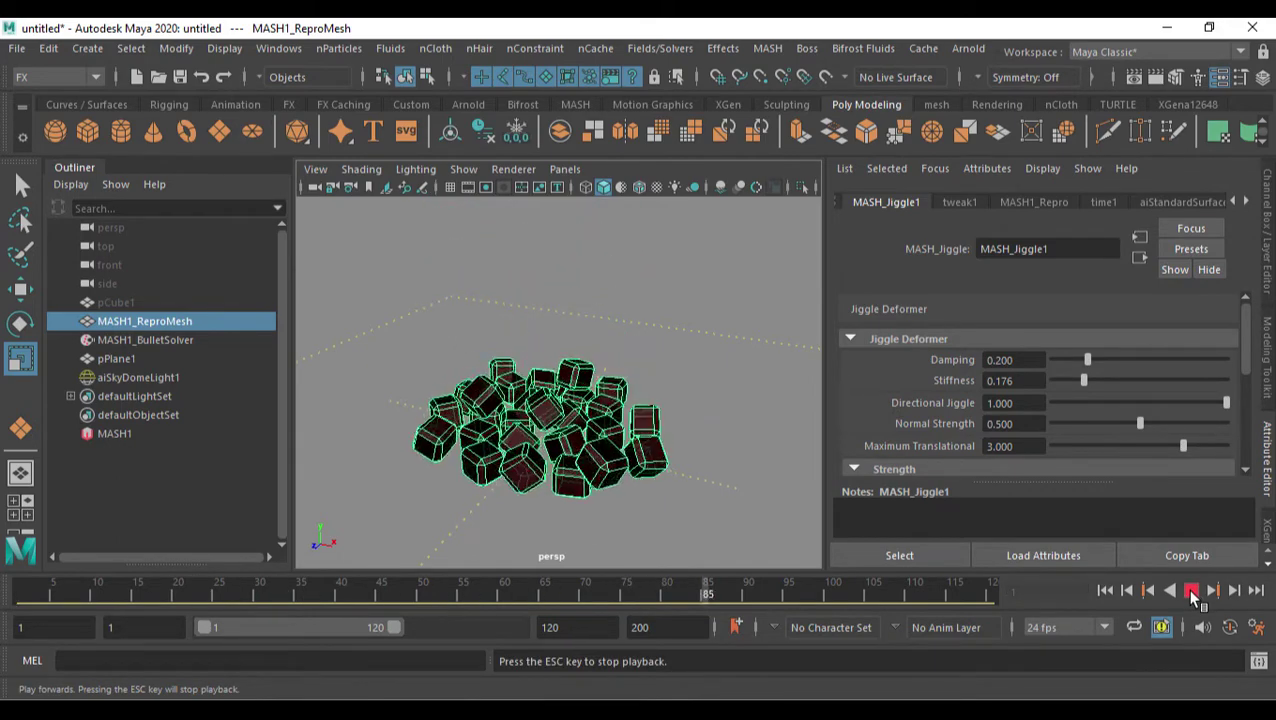
pyautogui.click(1193, 592)
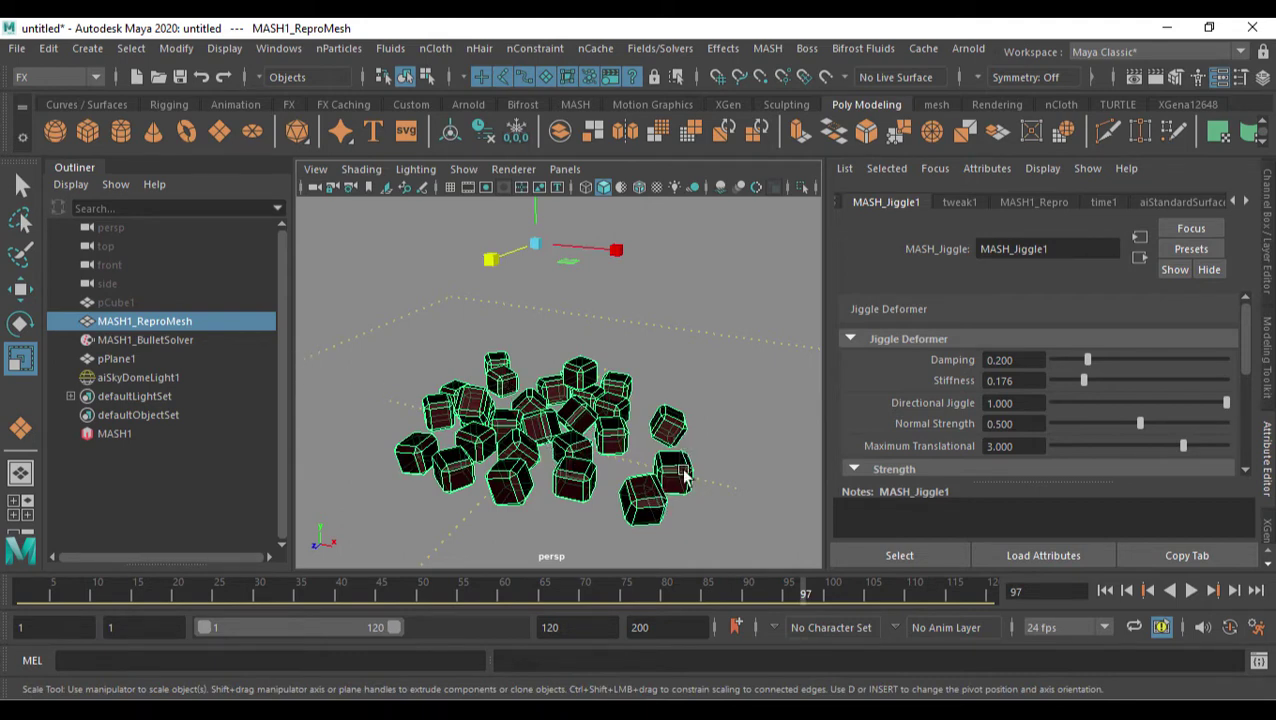
# - Return to frame 1 and apply a Smooth operation with 1 division to the source cube pCube1 from the Modeling toolset
pyautogui.click(1105, 591)
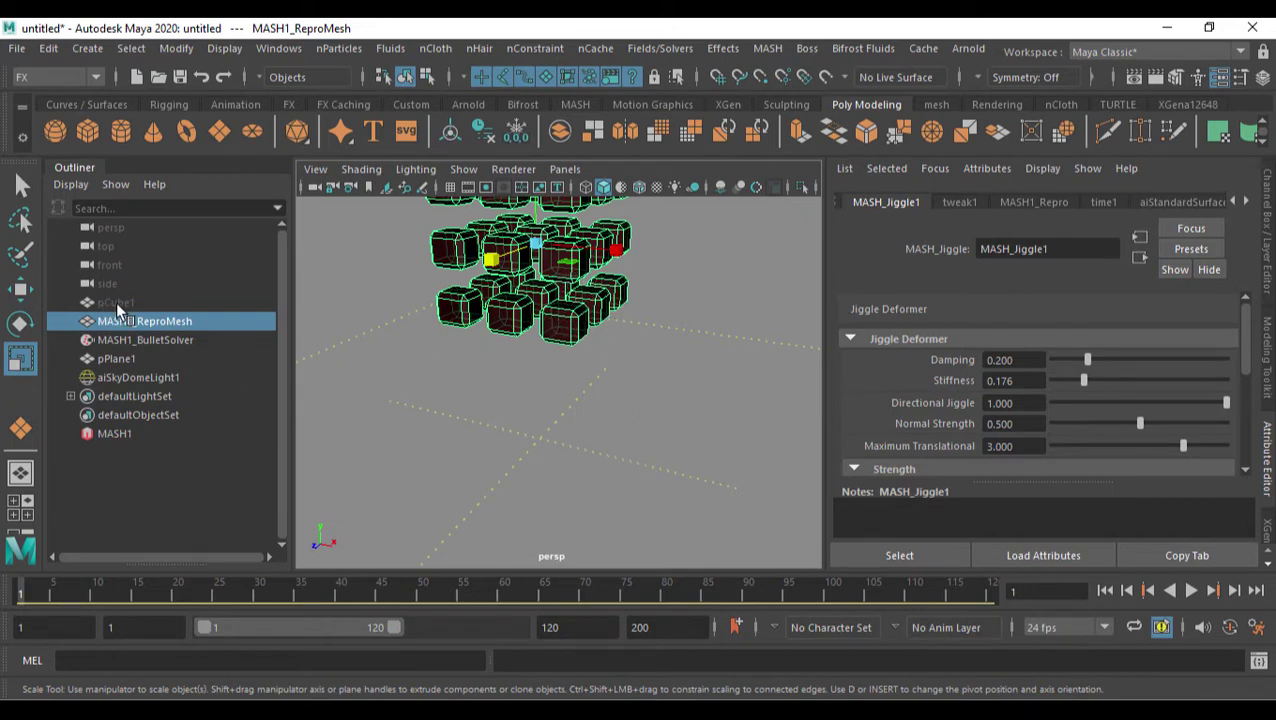
pyautogui.click(86, 304)
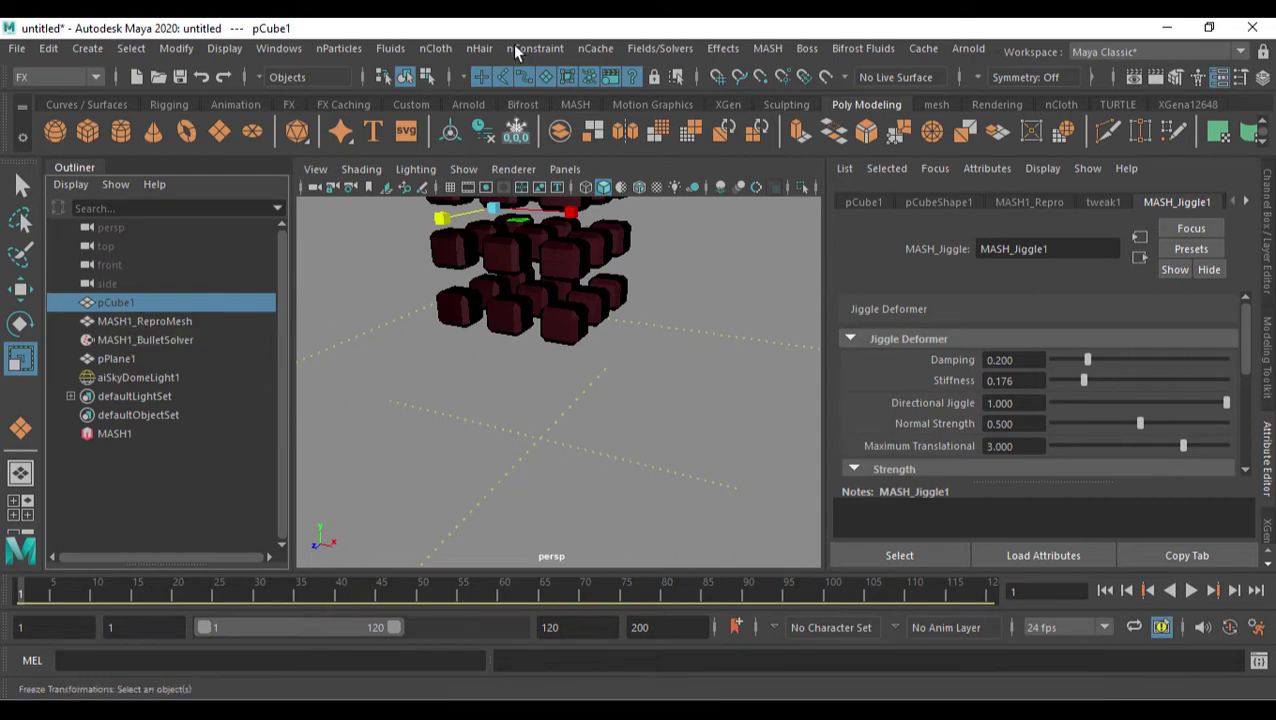
pyautogui.click(80, 77)
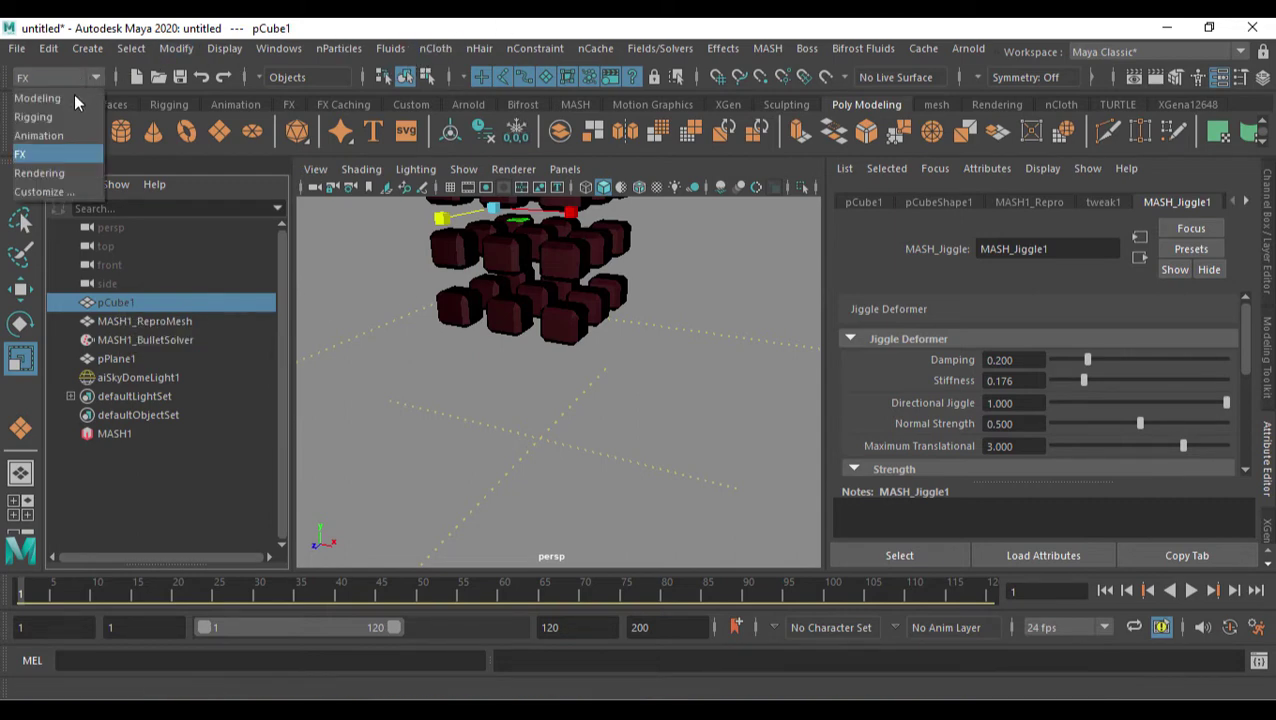
pyautogui.click(72, 98)
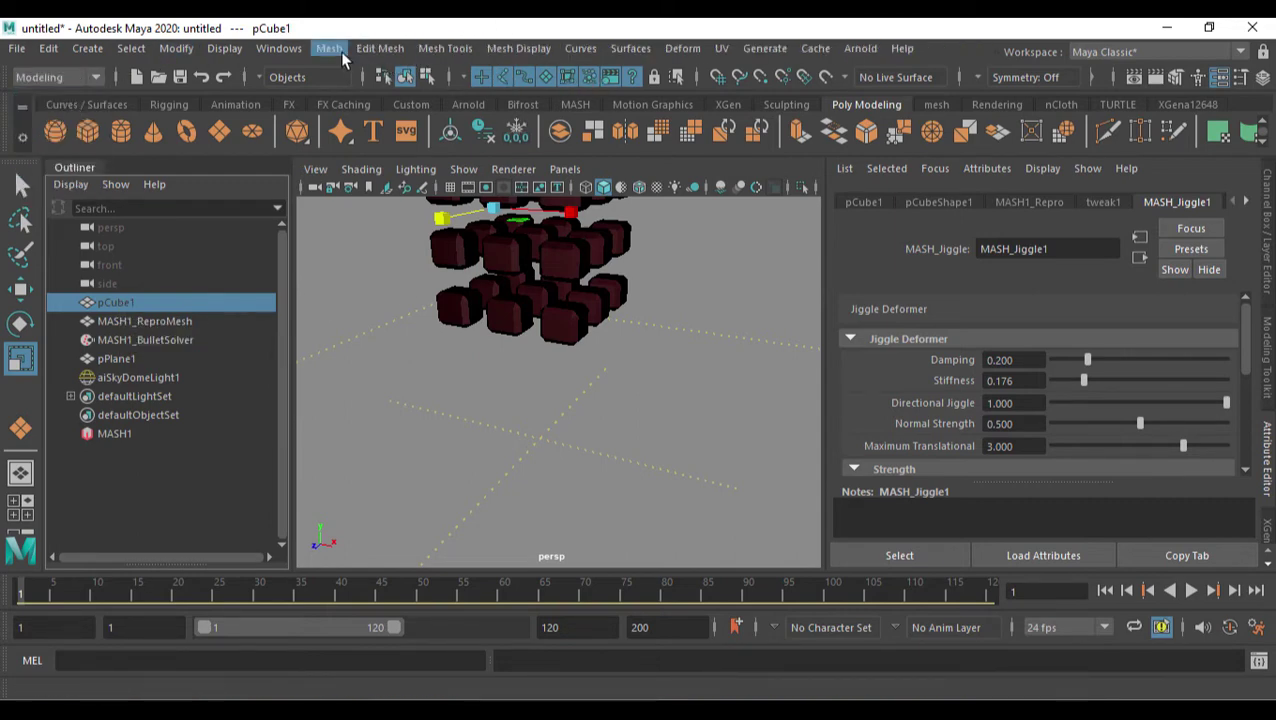
pyautogui.click(338, 52)
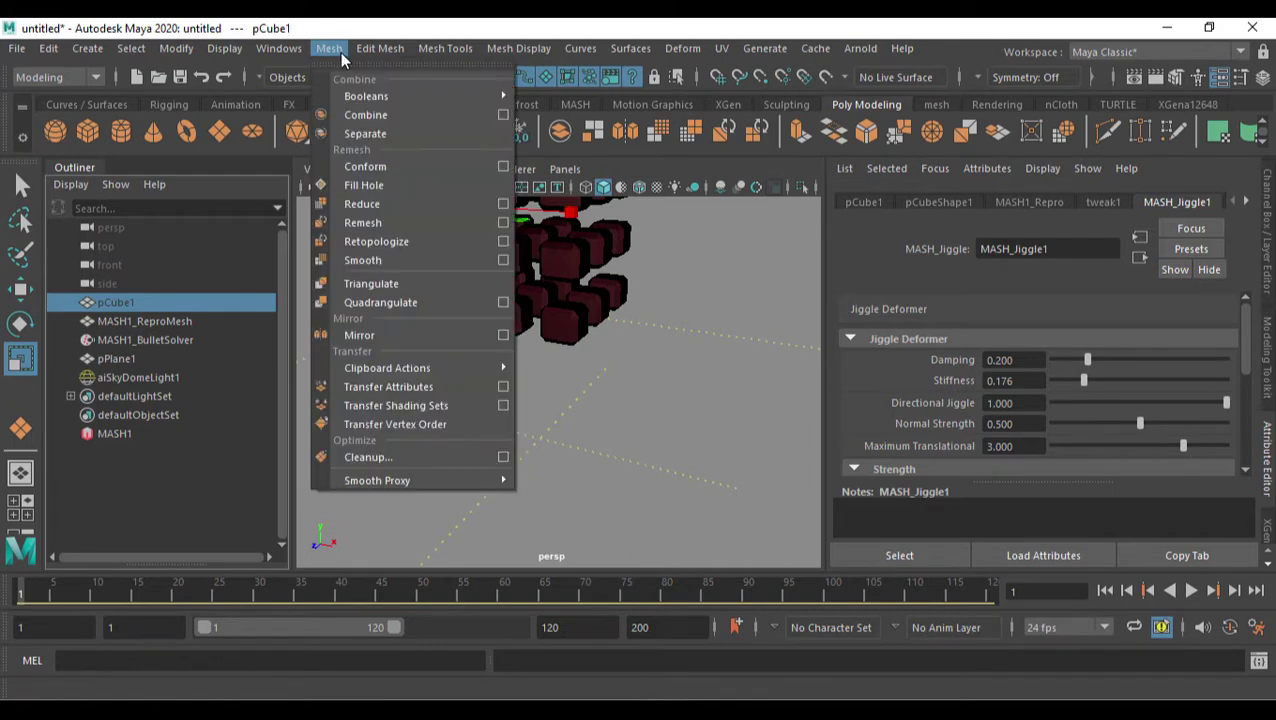
pyautogui.click(384, 259)
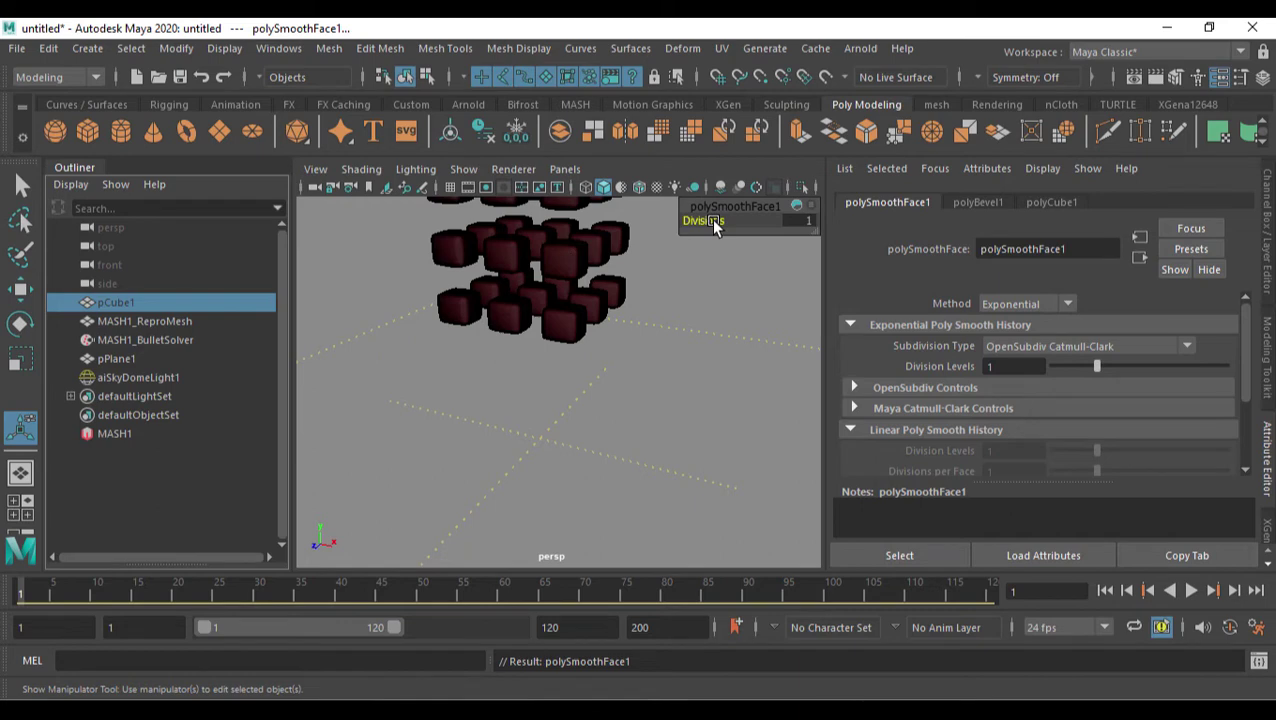
# - Play the simulation with the smoothed cubes, stop at frame 76 and inspect the landed cubes up close
pyautogui.click(1190, 592)
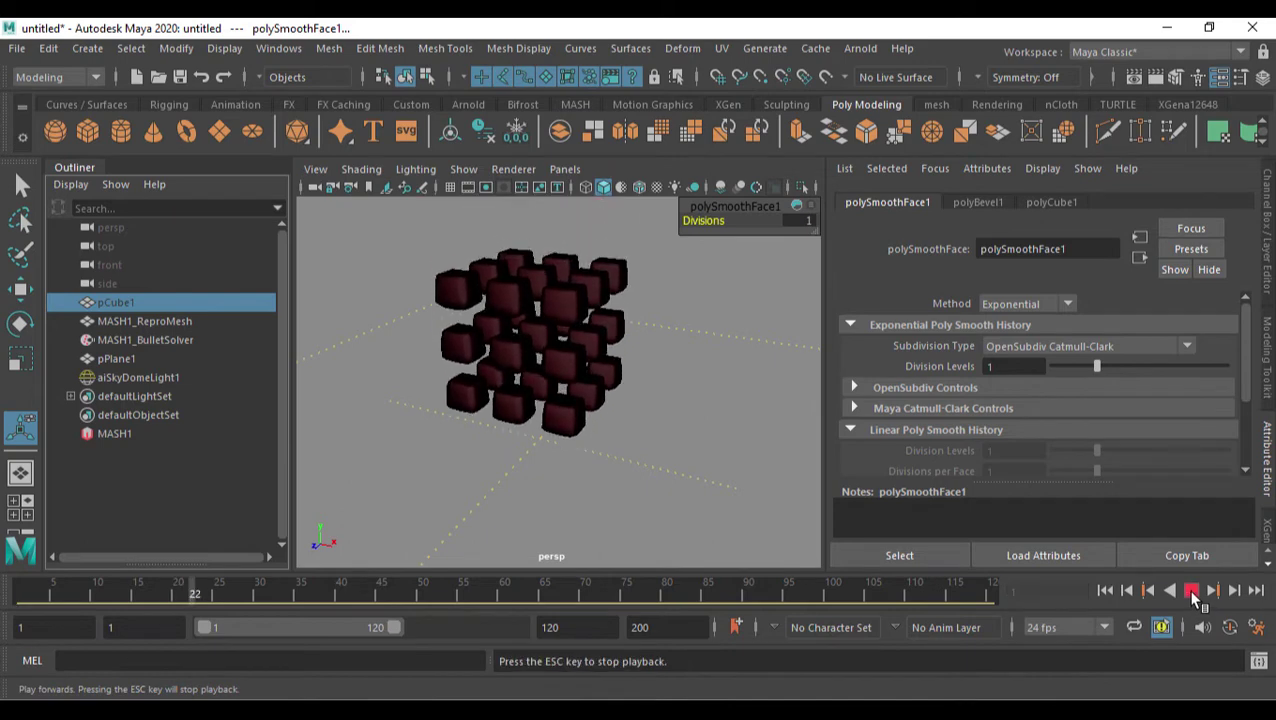
pyautogui.click(1193, 590)
pyautogui.scroll(3, 537, 447)
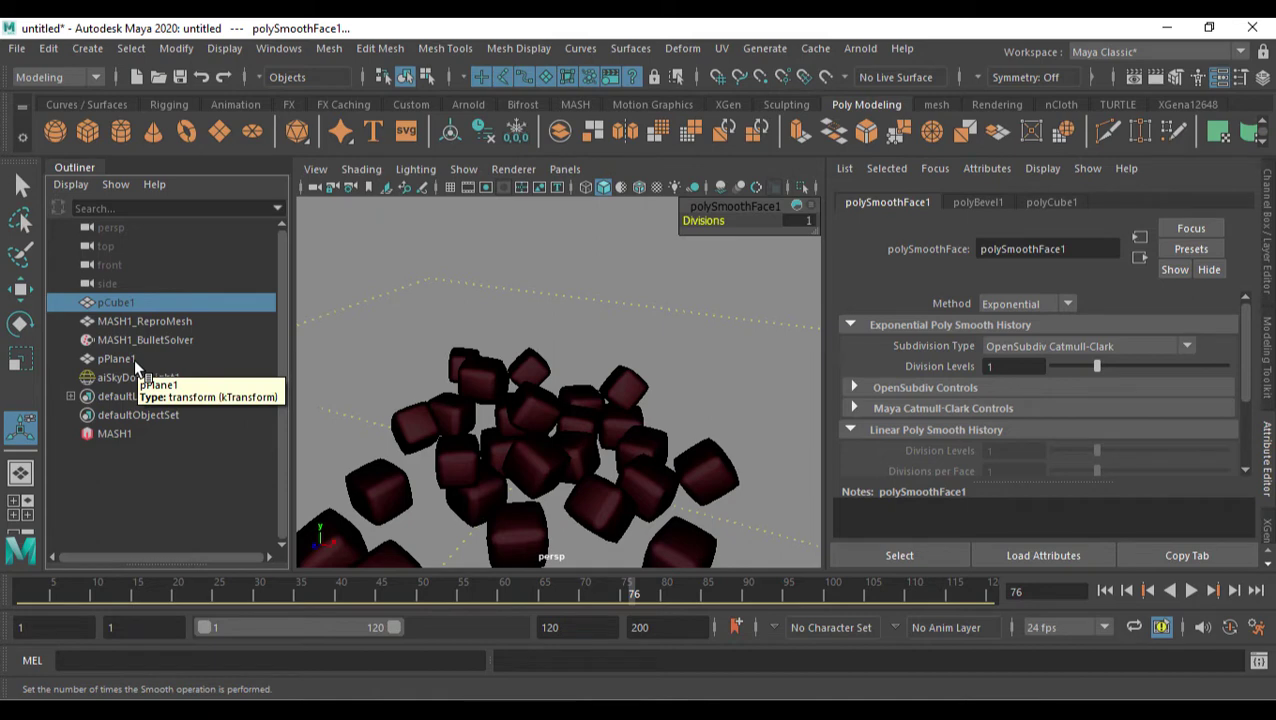
# - Lower the MASH1_ReproMesh jiggle stiffness to 0.055 and replay the simulation twice from frame 1, stopping at frames 69 and 92
pyautogui.click(148, 326)
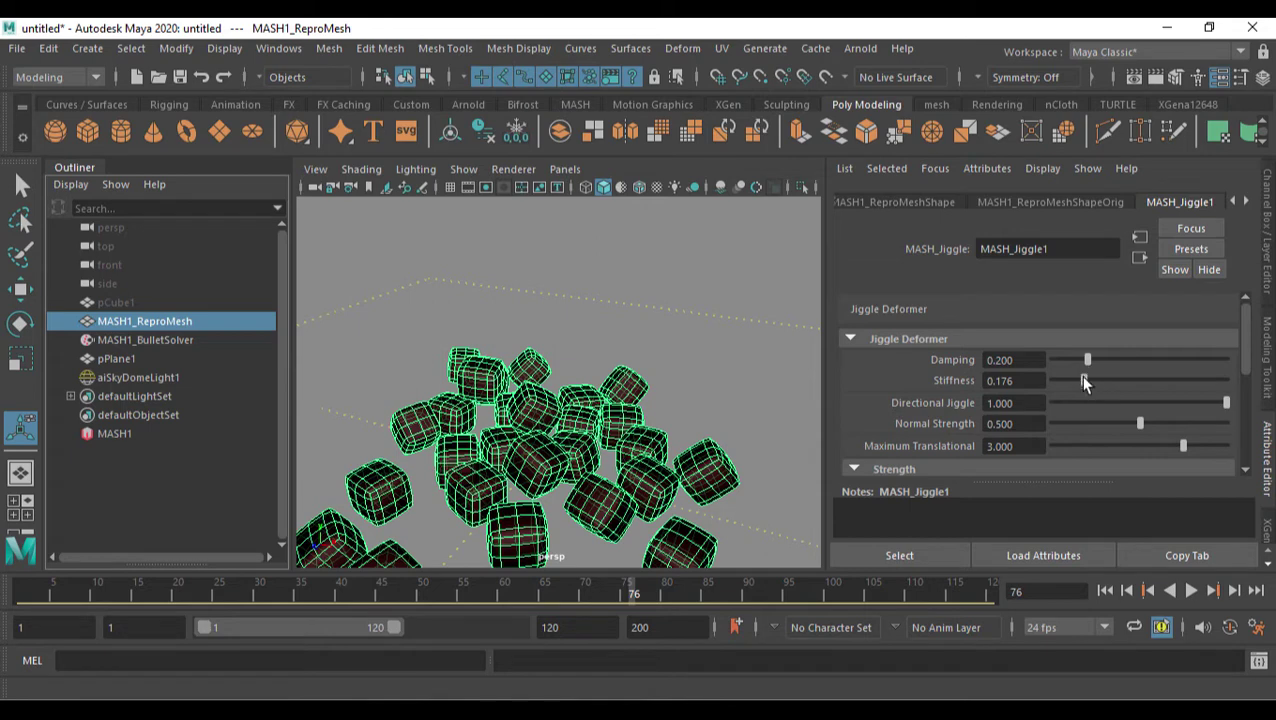
pyautogui.moveTo(1083, 375); pyautogui.dragTo(1062, 379)
pyautogui.click(1105, 591)
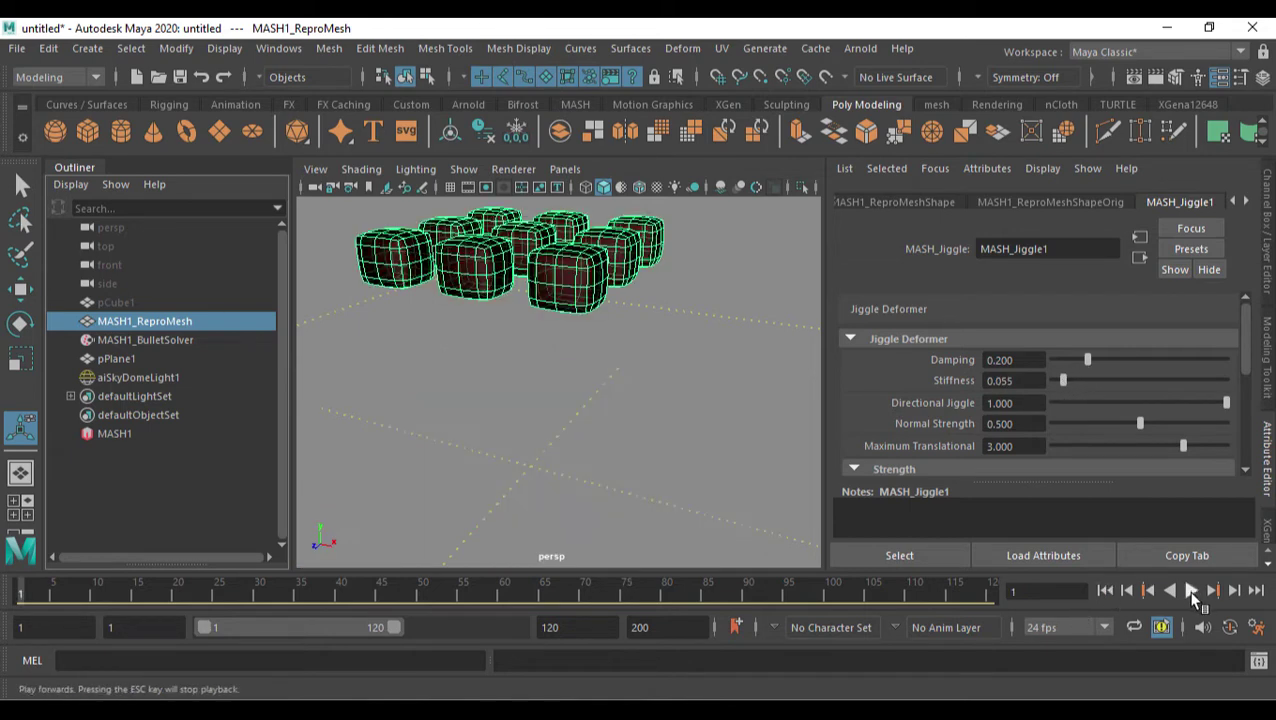
pyautogui.click(1192, 591)
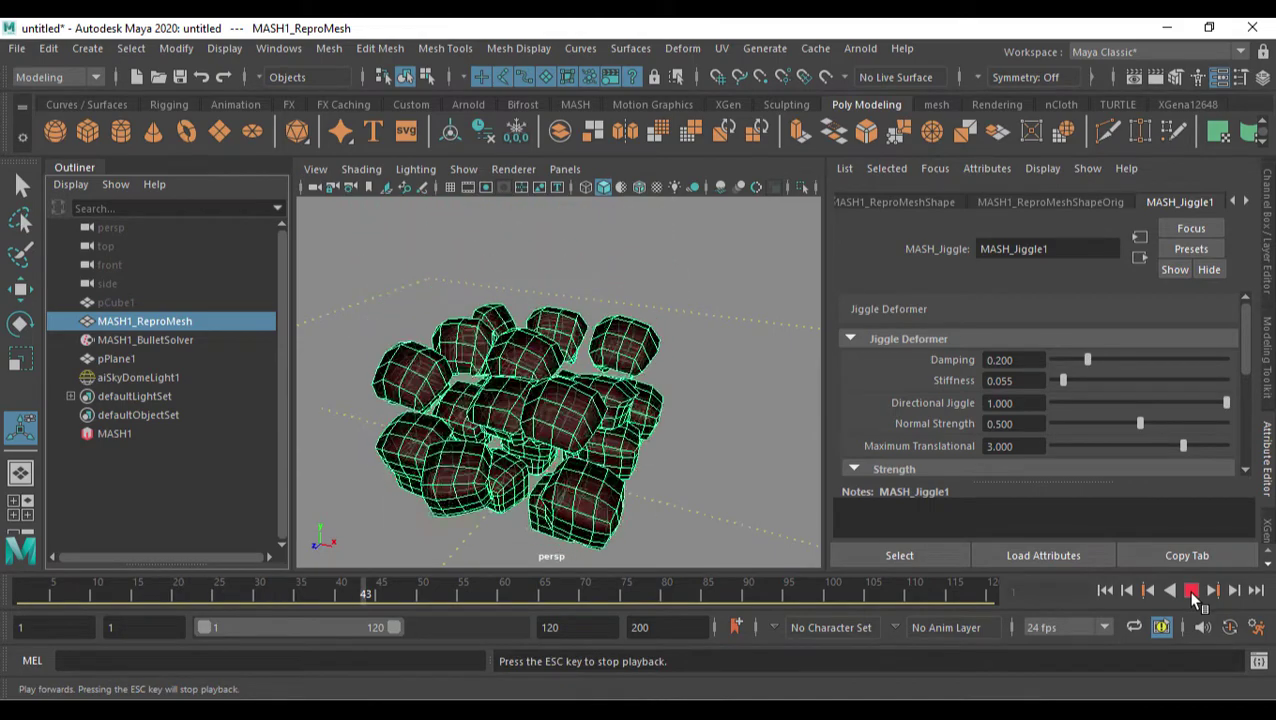
pyautogui.press('Escape')
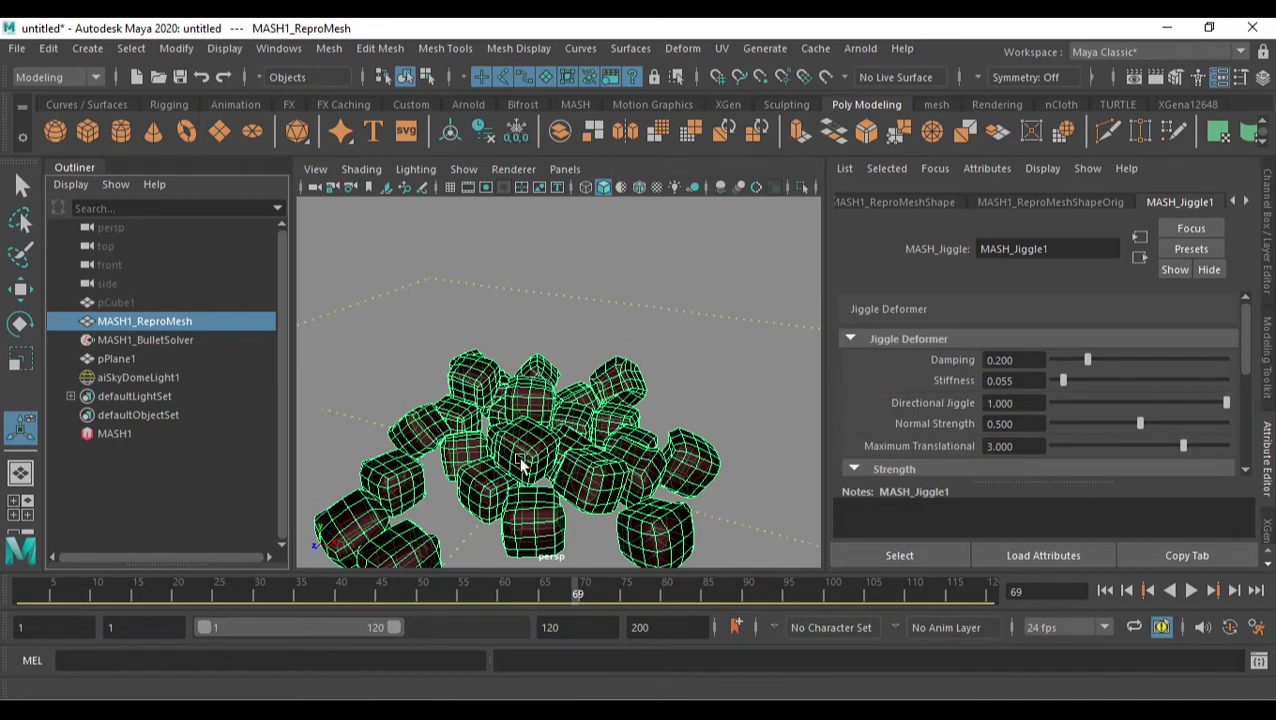
pyautogui.click(1105, 591)
pyautogui.click(1192, 591)
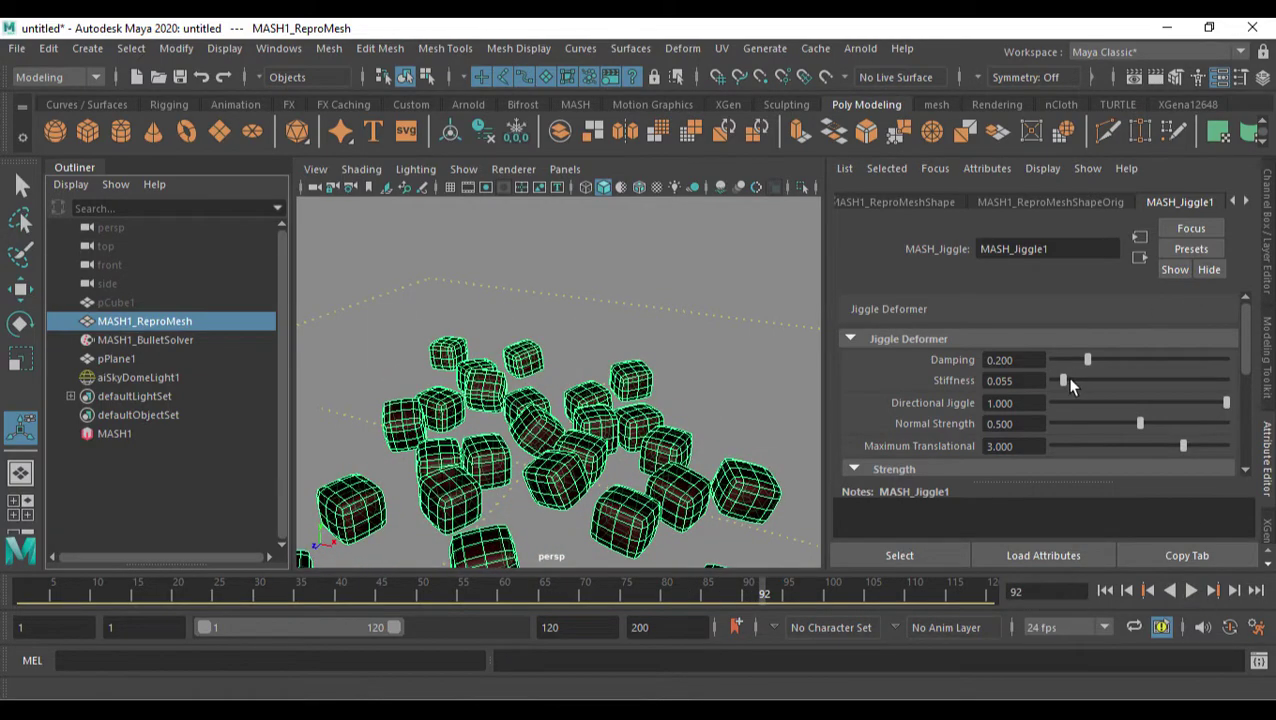
# - Try a jiggle stiffness of 0 and replay the simulation until it loops, stopping at frame 24
pyautogui.moveTo(1063, 381); pyautogui.dragTo(1037, 380)
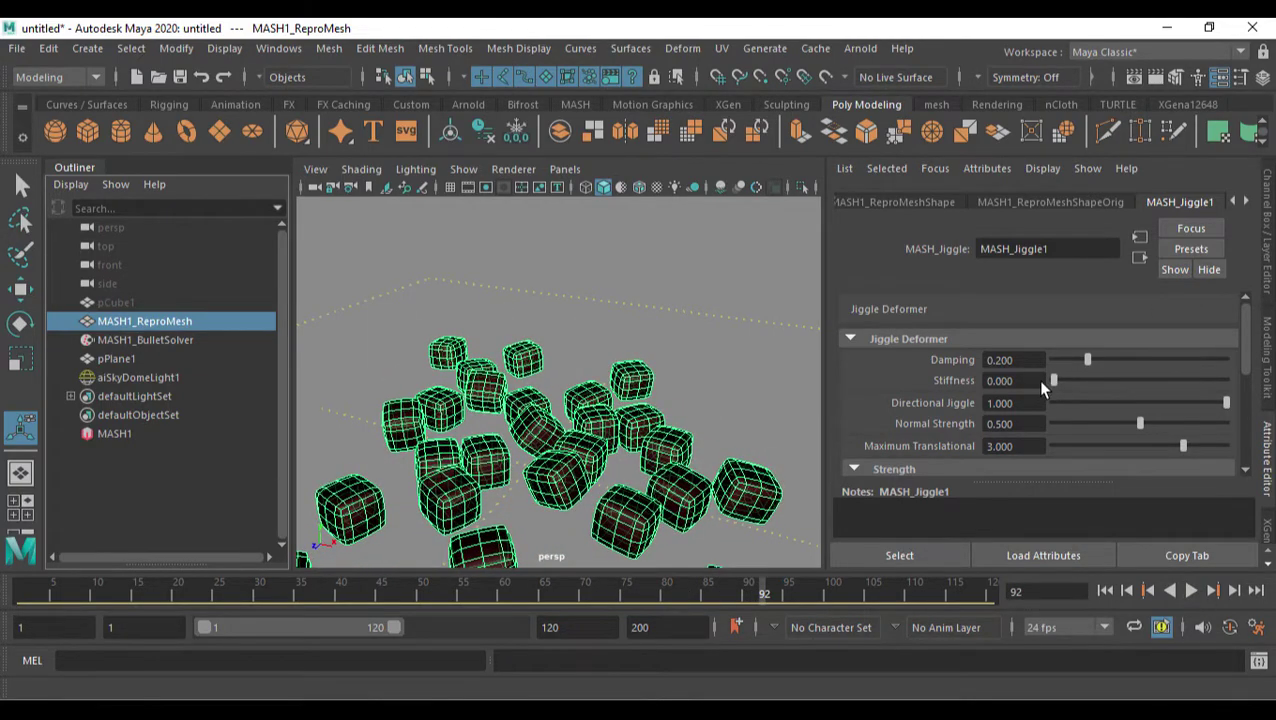
pyautogui.click(1126, 591)
pyautogui.click(1191, 591)
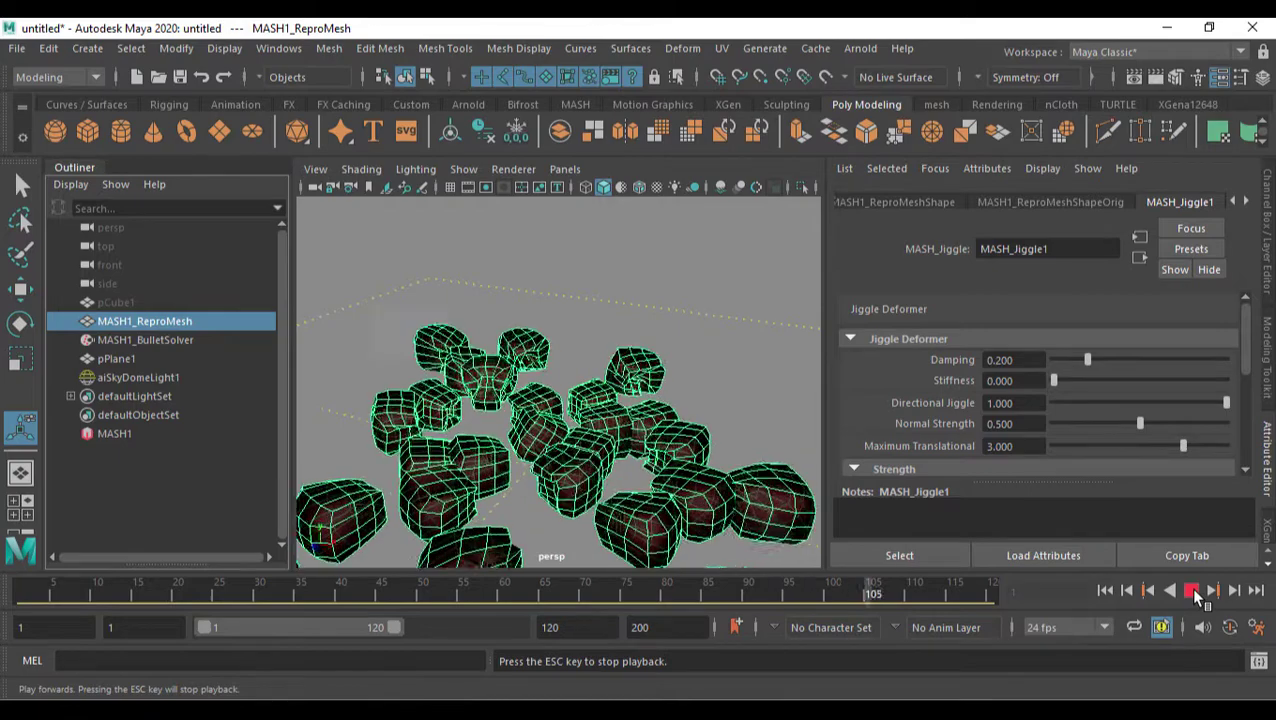
pyautogui.click(1191, 591)
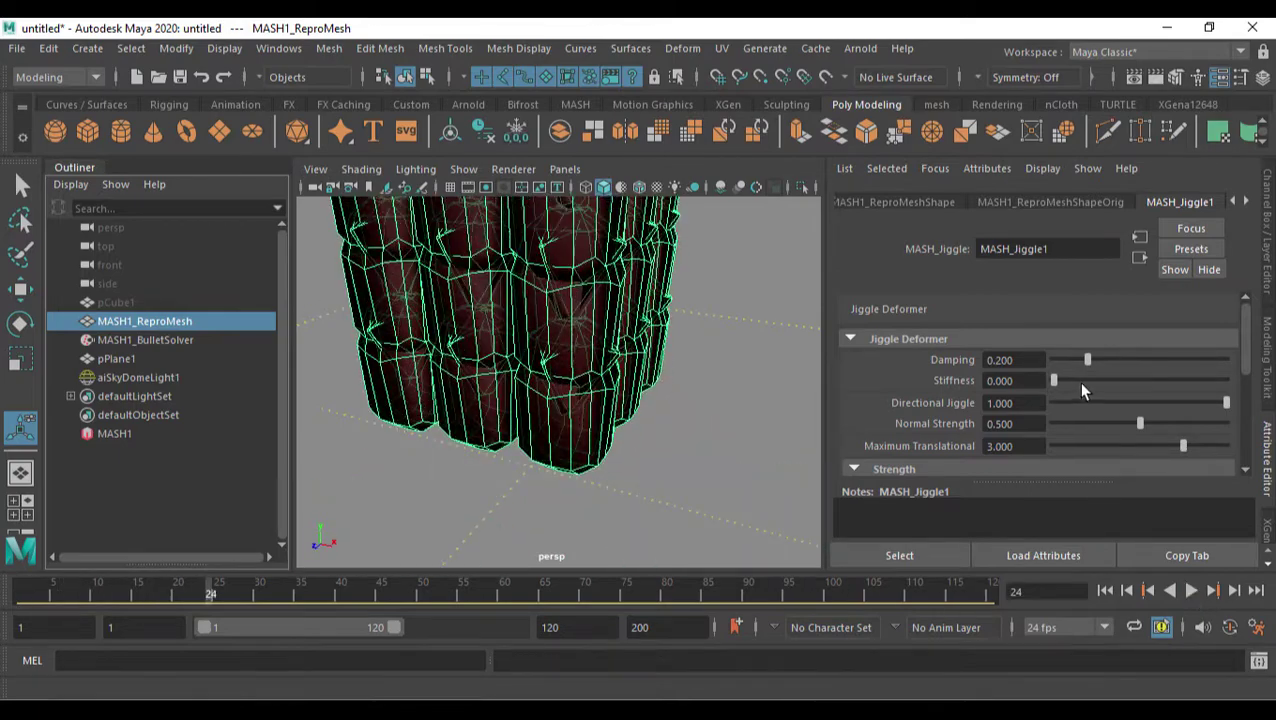
# - Set the jiggle deformer's stiffness to 0.1 and return to frame 1
pyautogui.moveTo(1055, 381); pyautogui.dragTo(1062, 381)
pyautogui.click(1012, 381)
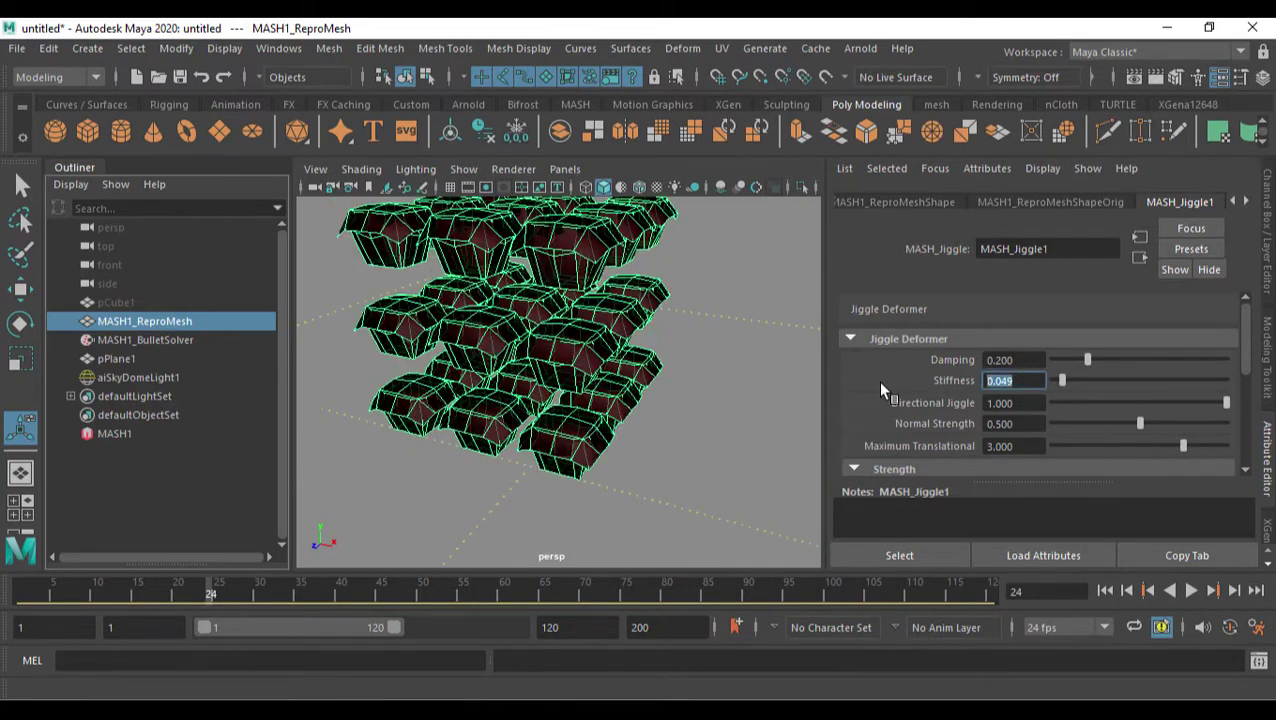
pyautogui.write('0.1')
pyautogui.press('Return')
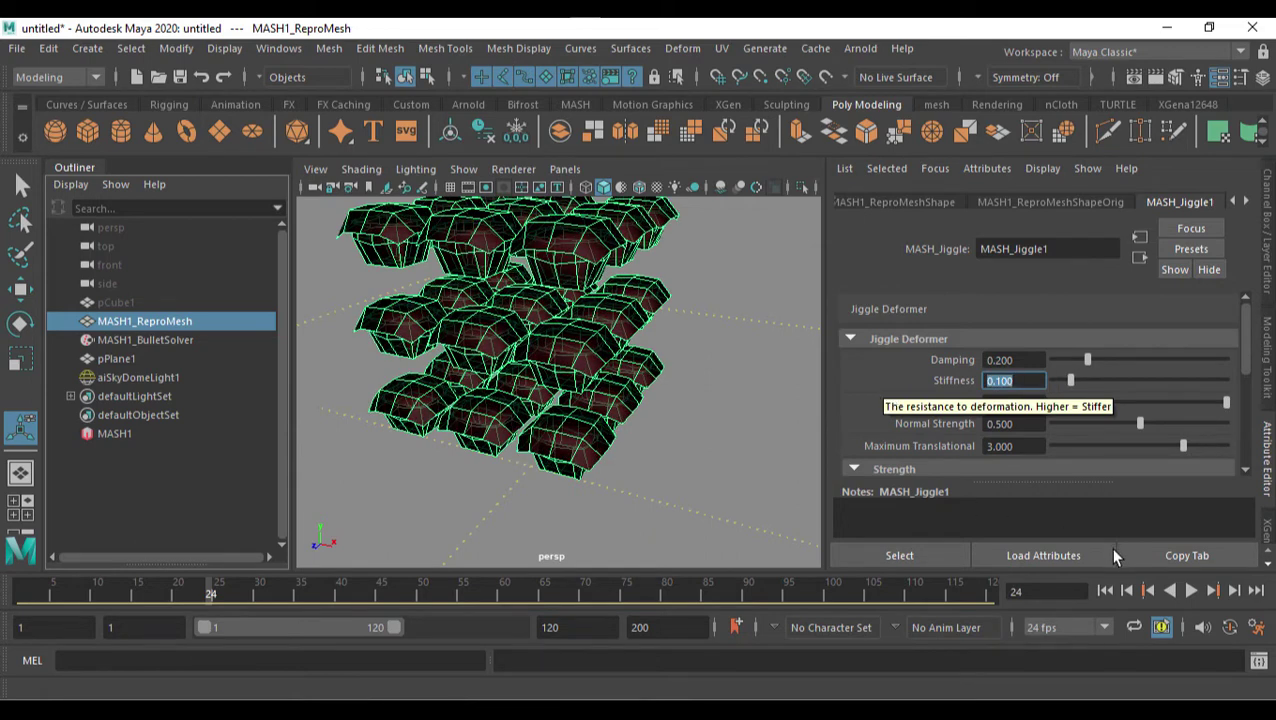
pyautogui.click(1105, 591)
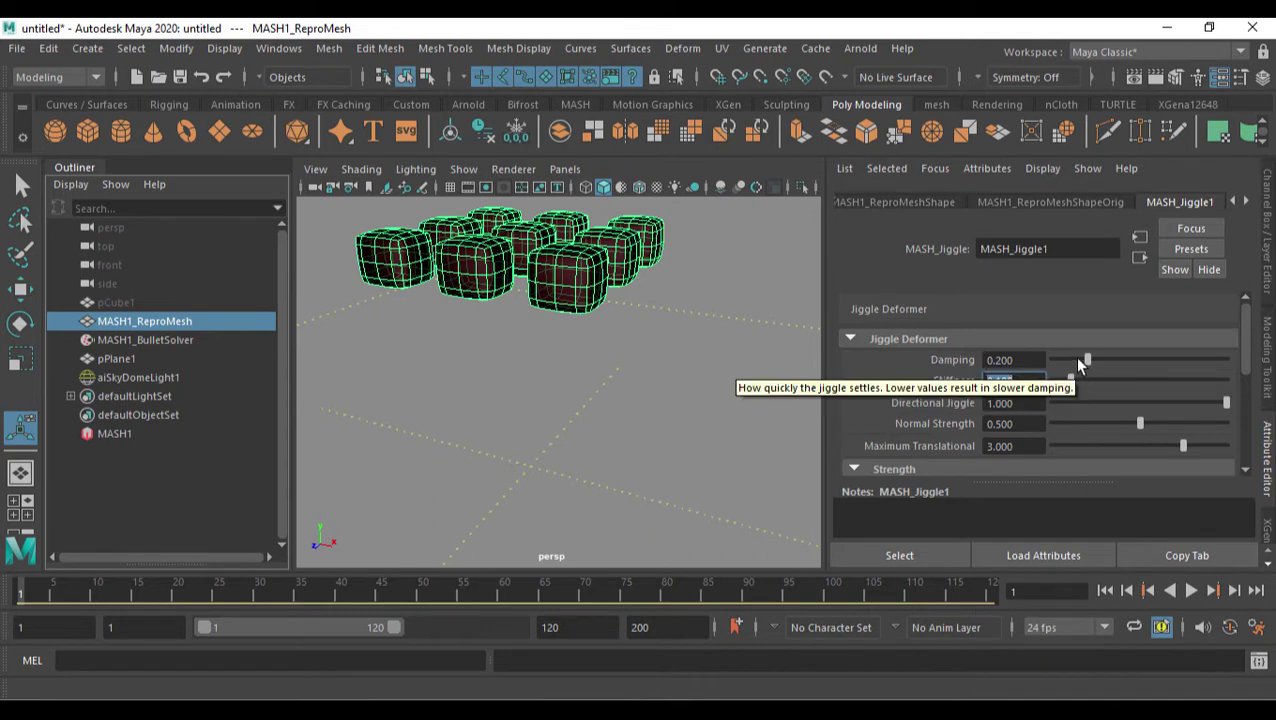
# - Lower the jiggle damping to 0.049 and play the simulation from frame 1, stopping at frame 74
pyautogui.moveTo(1078, 359); pyautogui.dragTo(1061, 359)
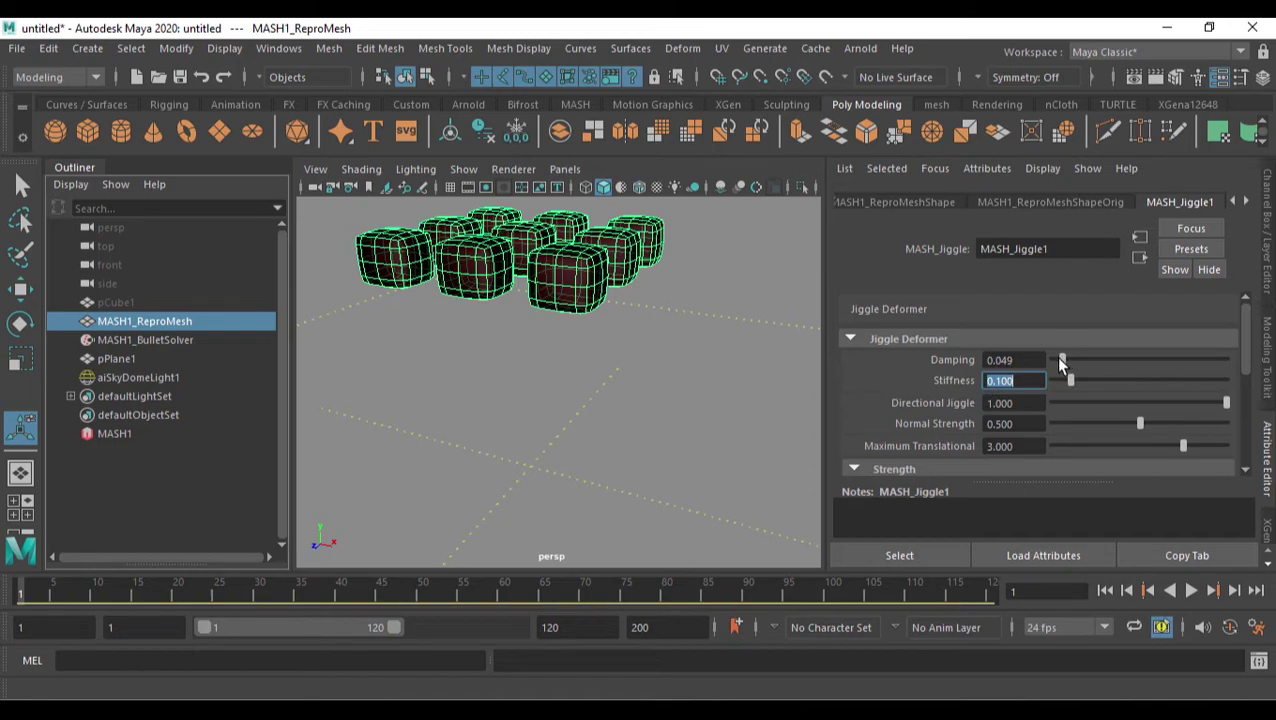
pyautogui.click(1191, 591)
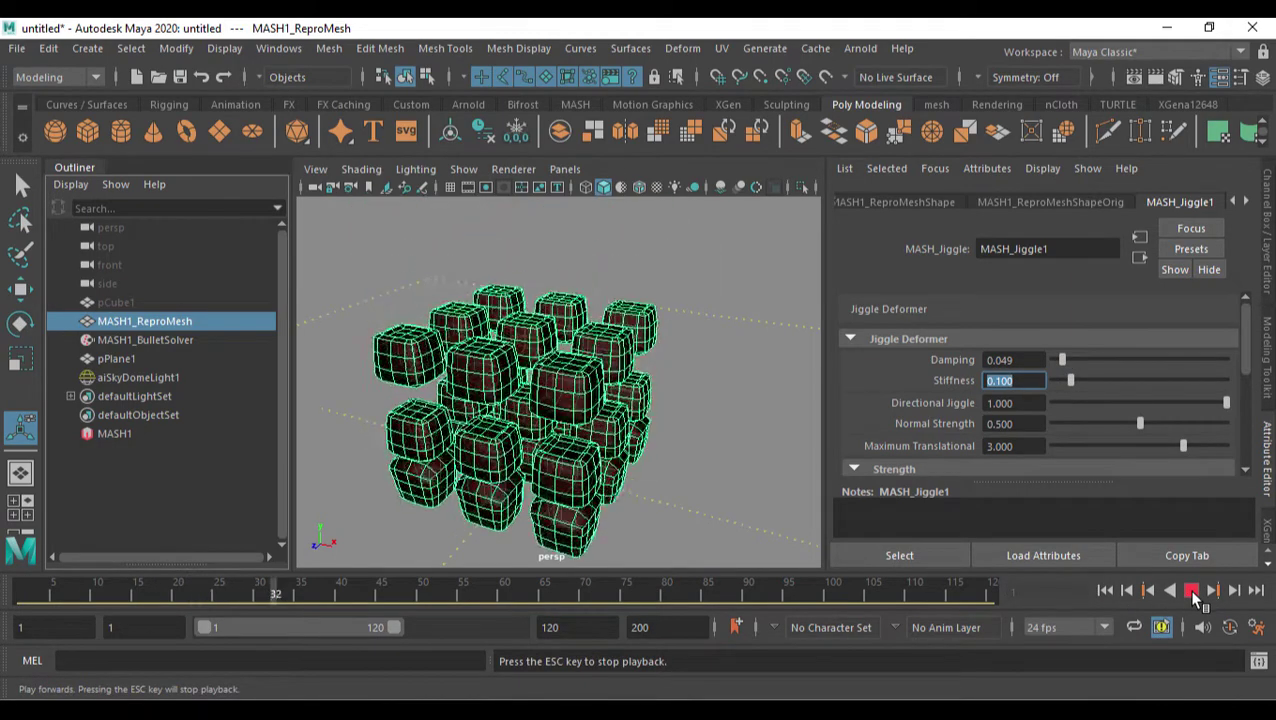
pyautogui.click(1191, 591)
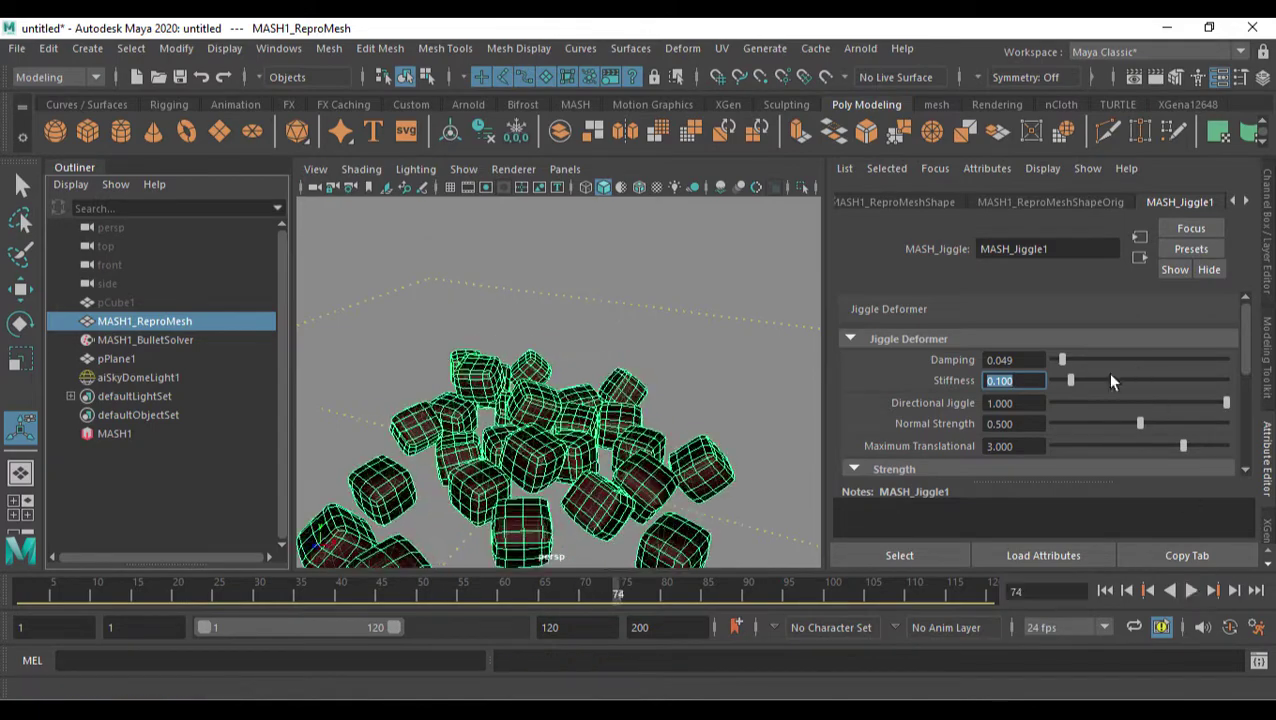
# - Raise the jiggle damping to 0.951 and replay the simulation twice from frame 1, stopping at frames 90 and 99
pyautogui.moveTo(1063, 360); pyautogui.dragTo(1204, 362)
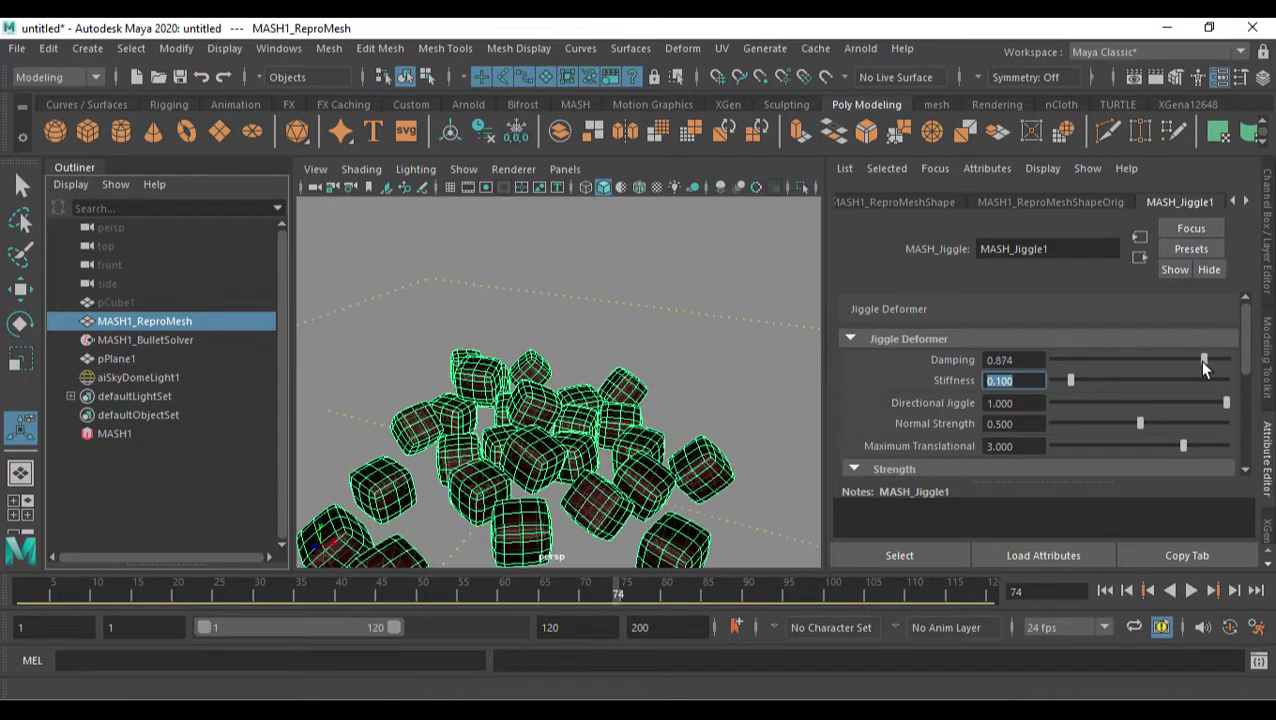
pyautogui.click(1105, 591)
pyautogui.click(1191, 591)
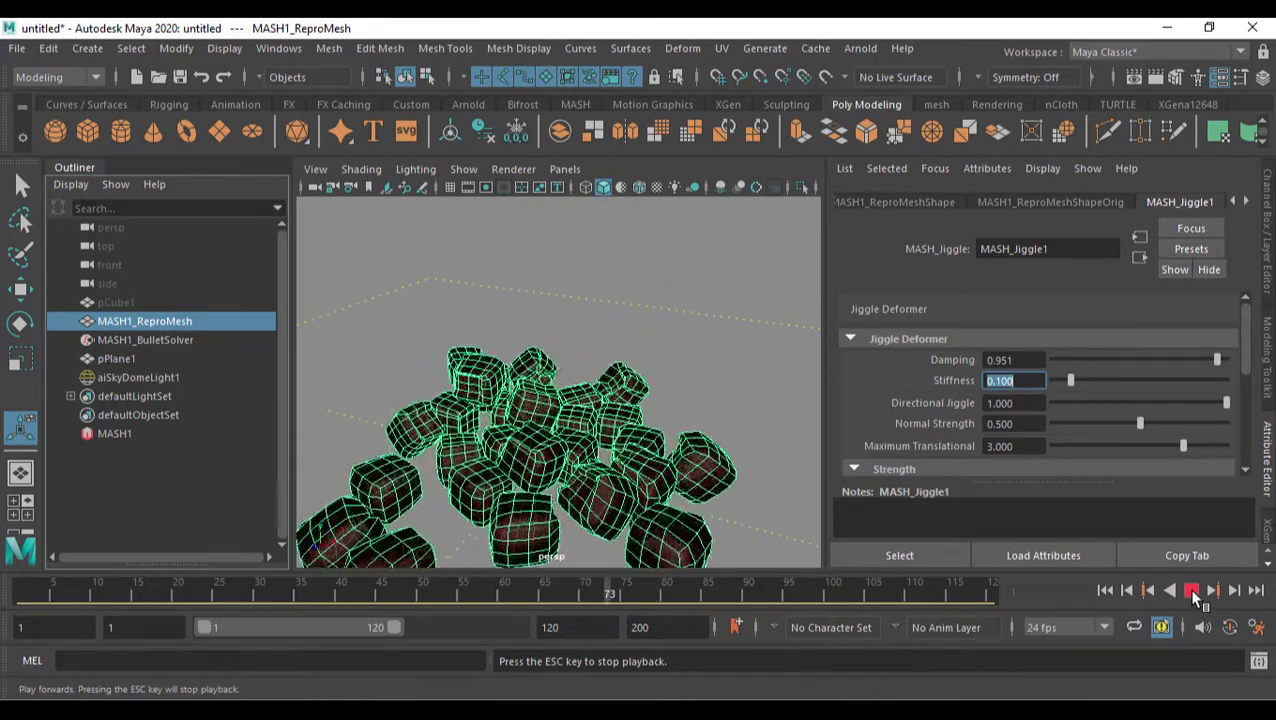
pyautogui.click(1191, 591)
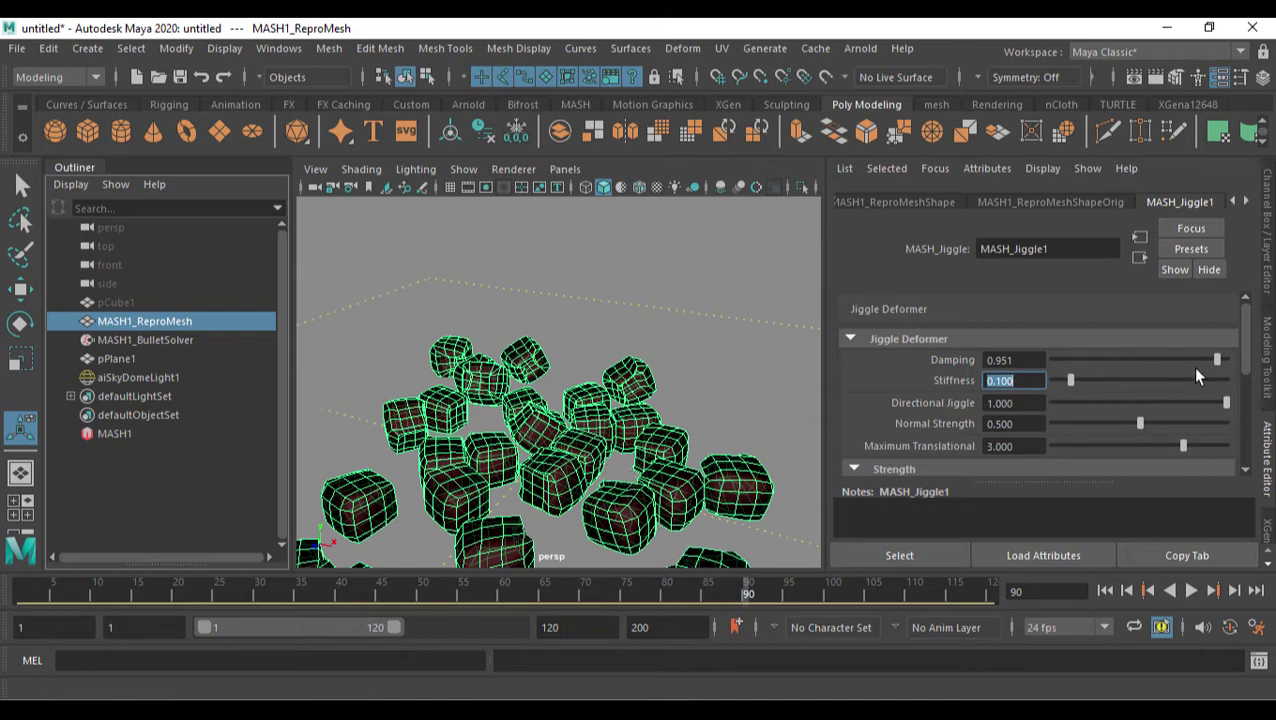
pyautogui.click(1105, 590)
pyautogui.click(1191, 591)
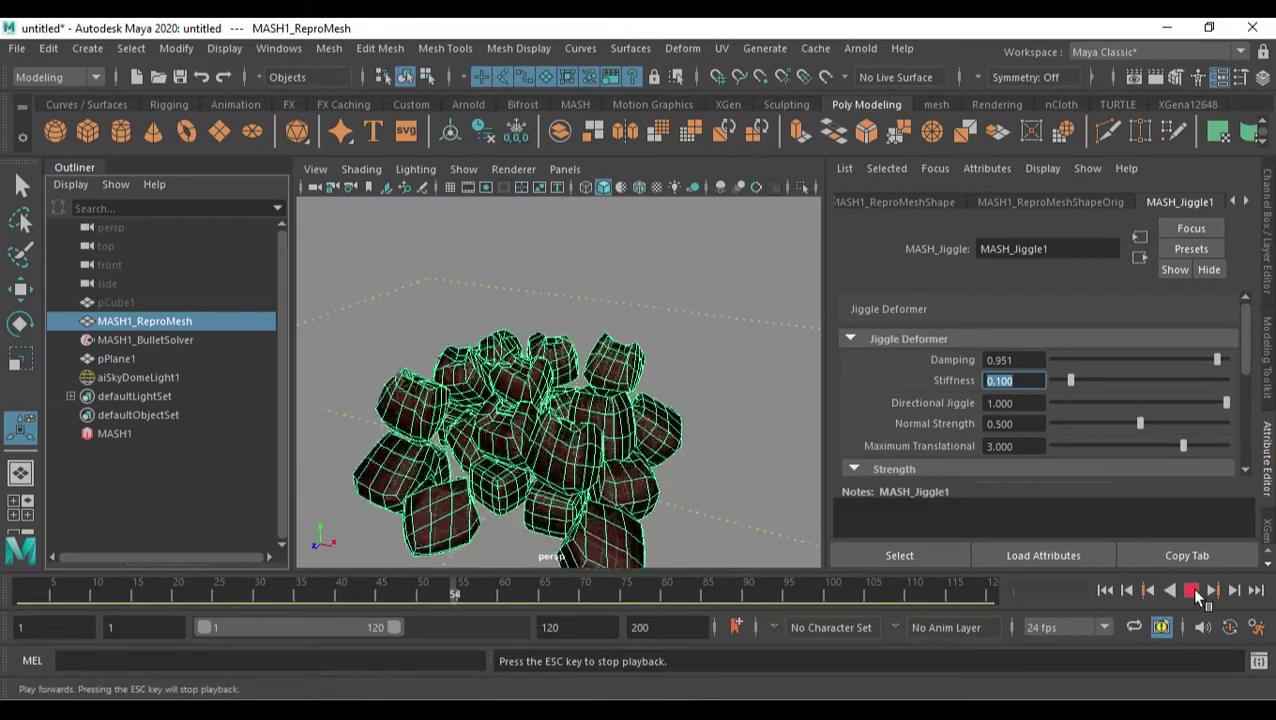
pyautogui.click(1191, 591)
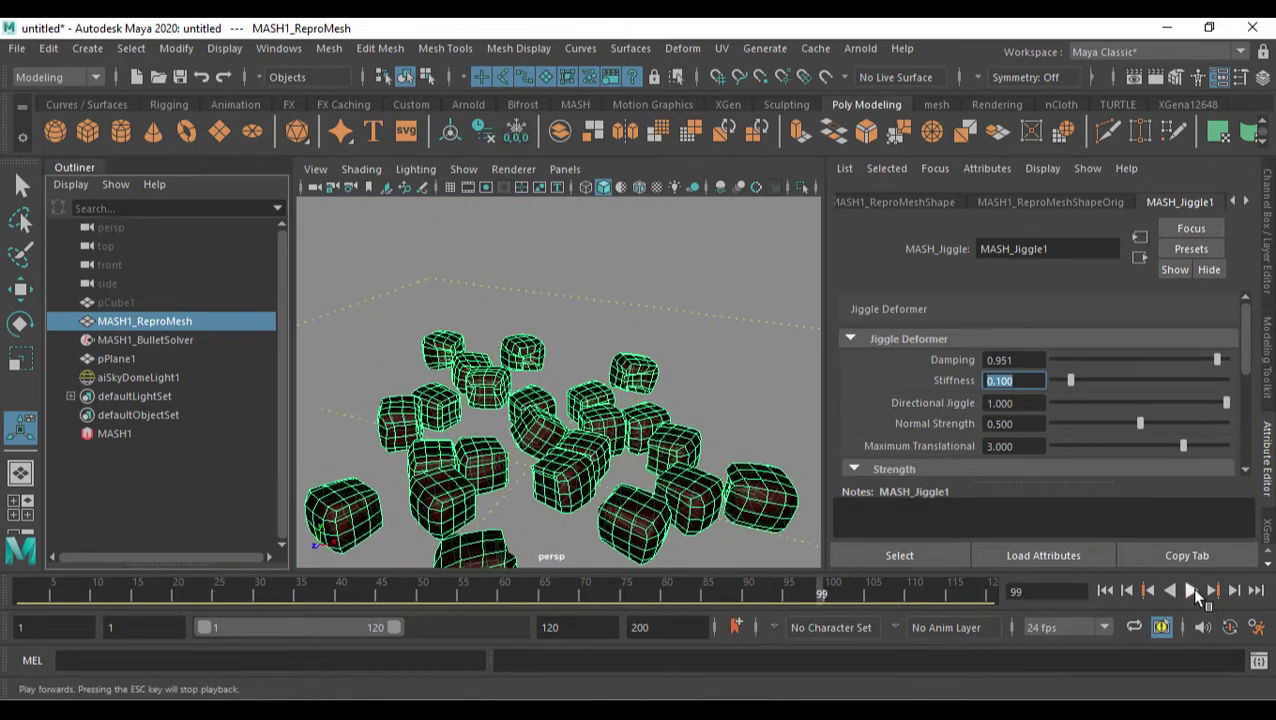
# - Reduce the jiggle damping to 0.060 and replay the simulation from frame 1, stopping at frame 48
pyautogui.moveTo(1131, 358); pyautogui.dragTo(1082, 360)
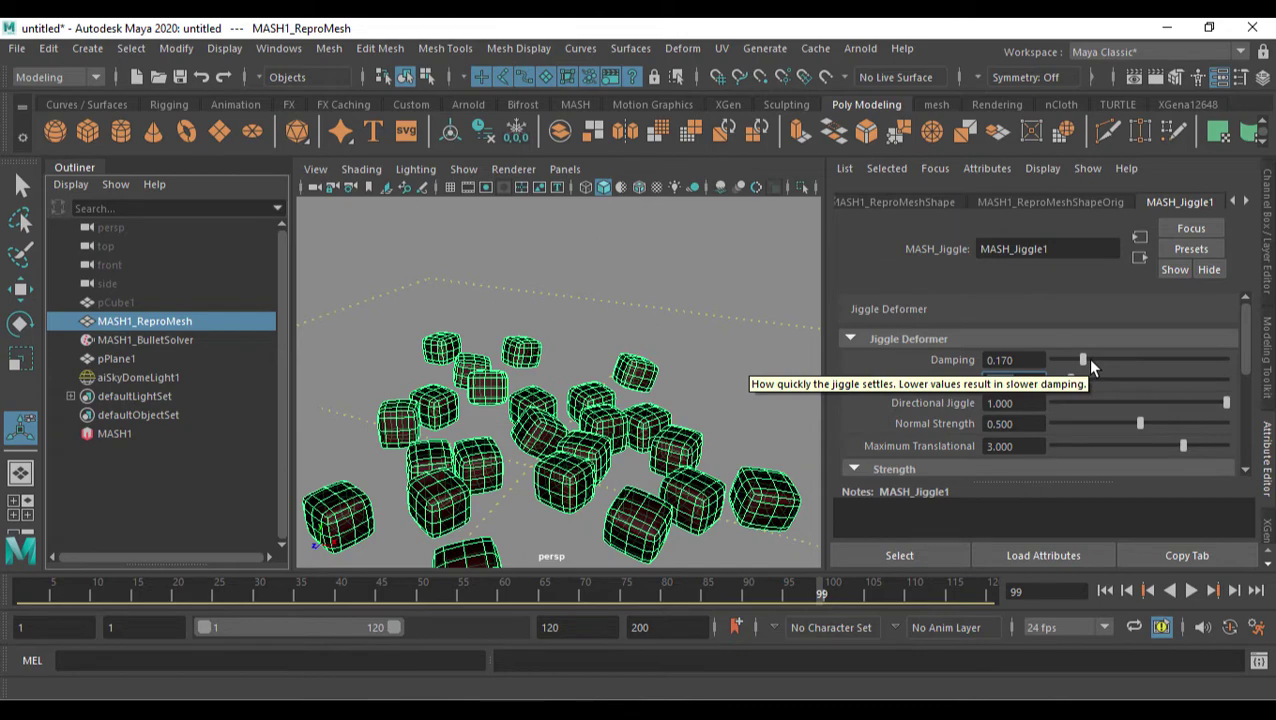
pyautogui.click(1105, 590)
pyautogui.click(1191, 591)
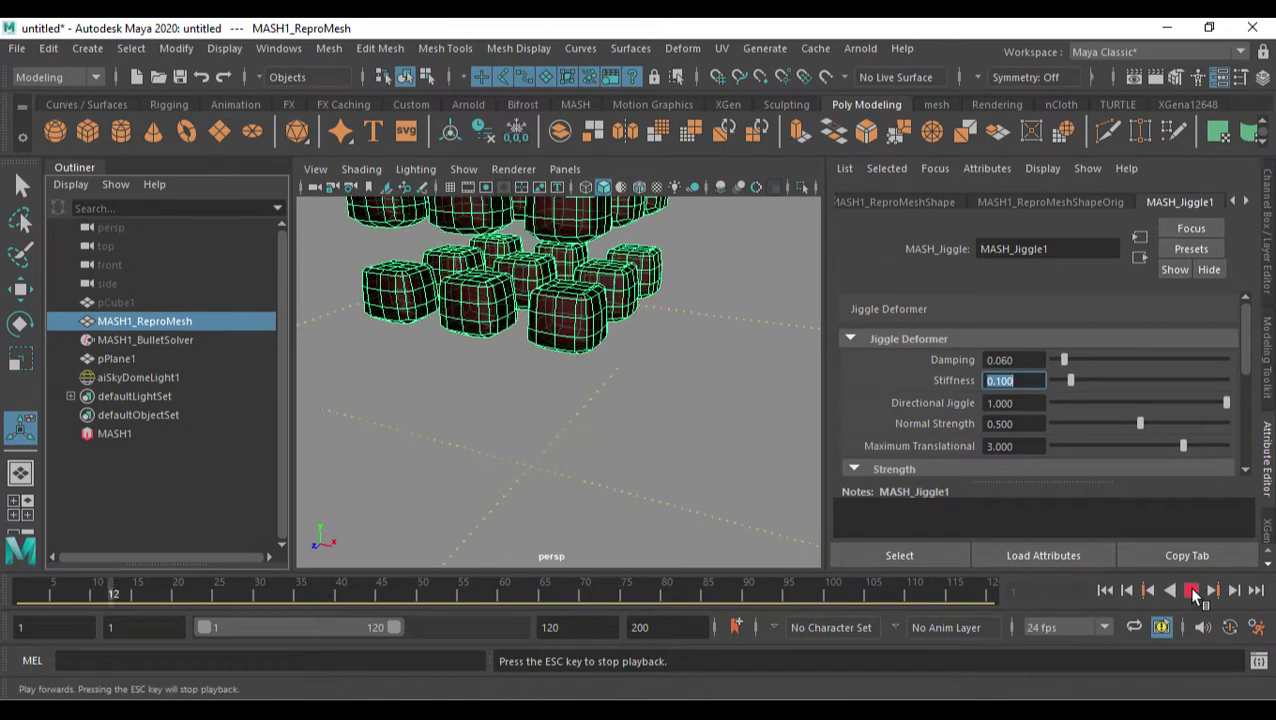
pyautogui.click(1192, 591)
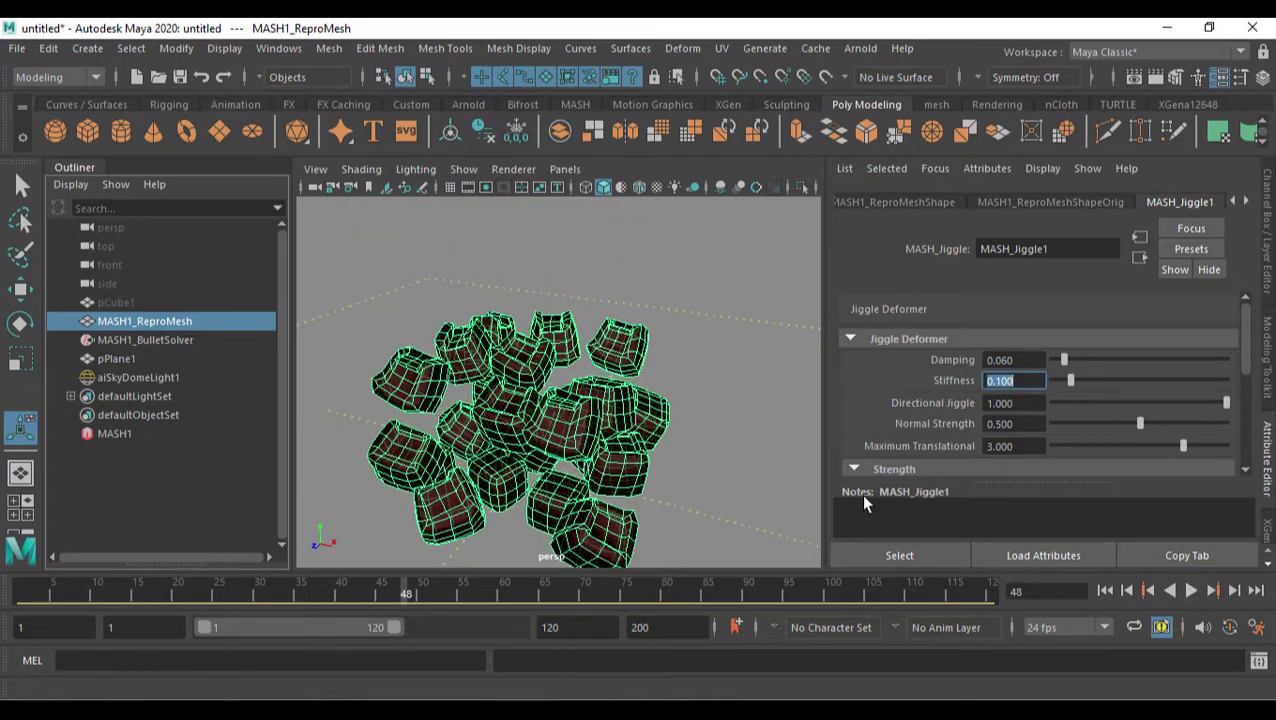
# - Set the jiggle damping to 0.231 and stiffness to 0.165, replay the simulation to frame 68 and return to frame 1
pyautogui.moveTo(1062, 358); pyautogui.dragTo(1081, 381)
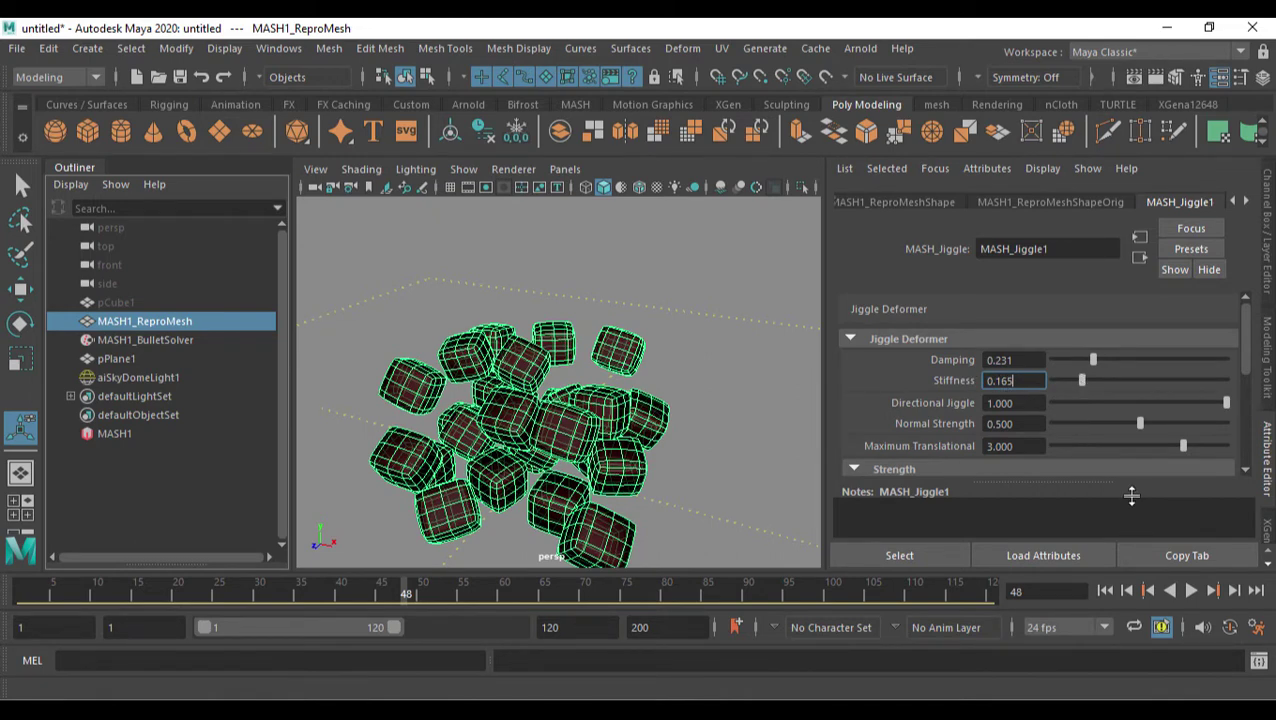
pyautogui.click(1105, 590)
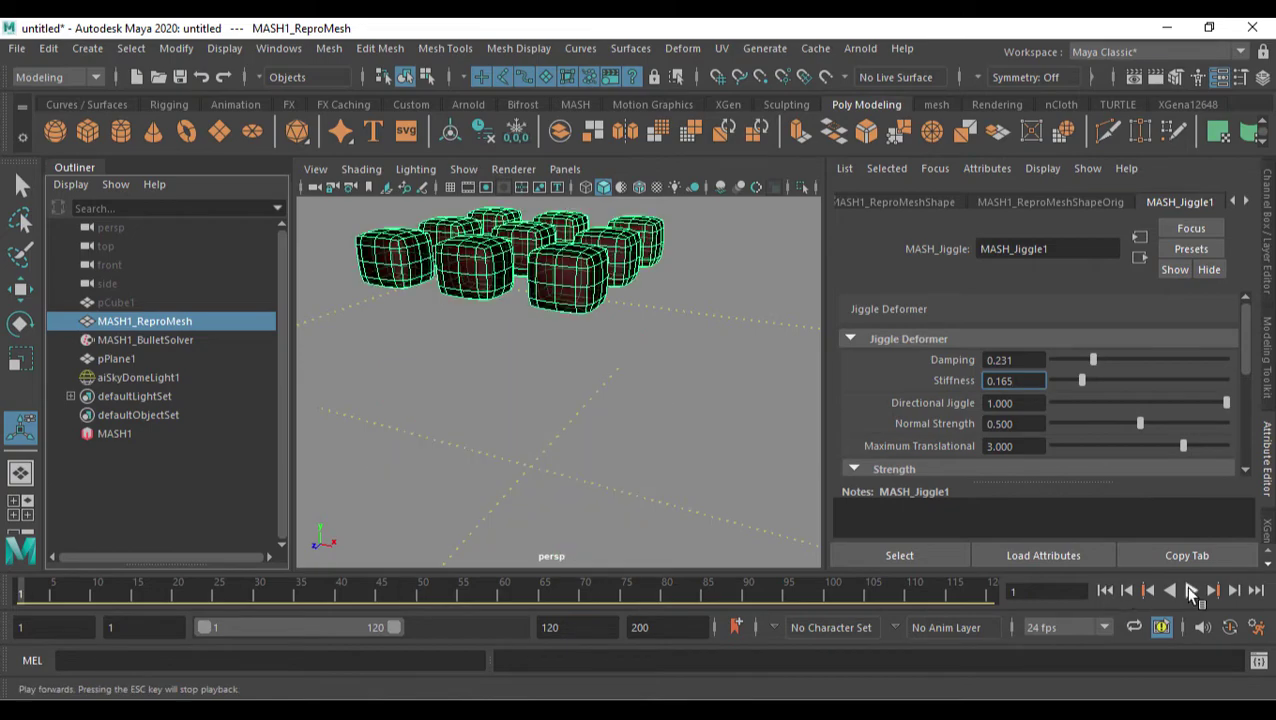
pyautogui.click(1191, 590)
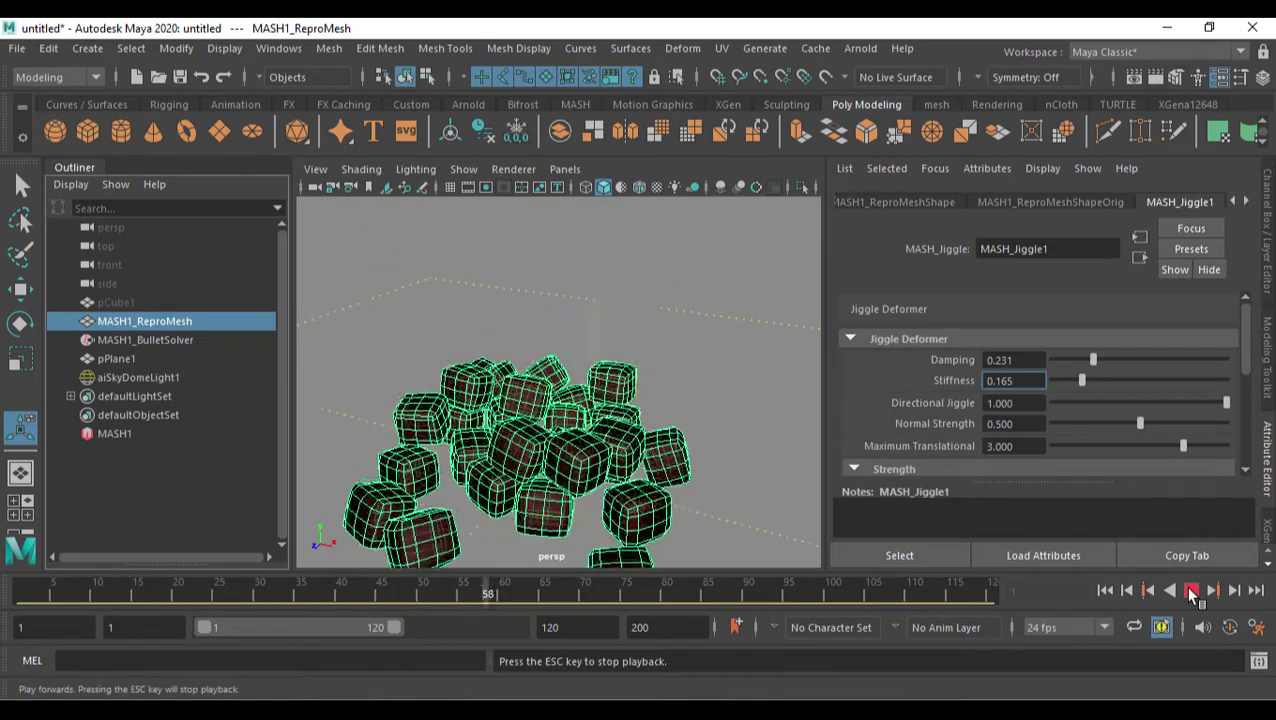
pyautogui.click(1191, 590)
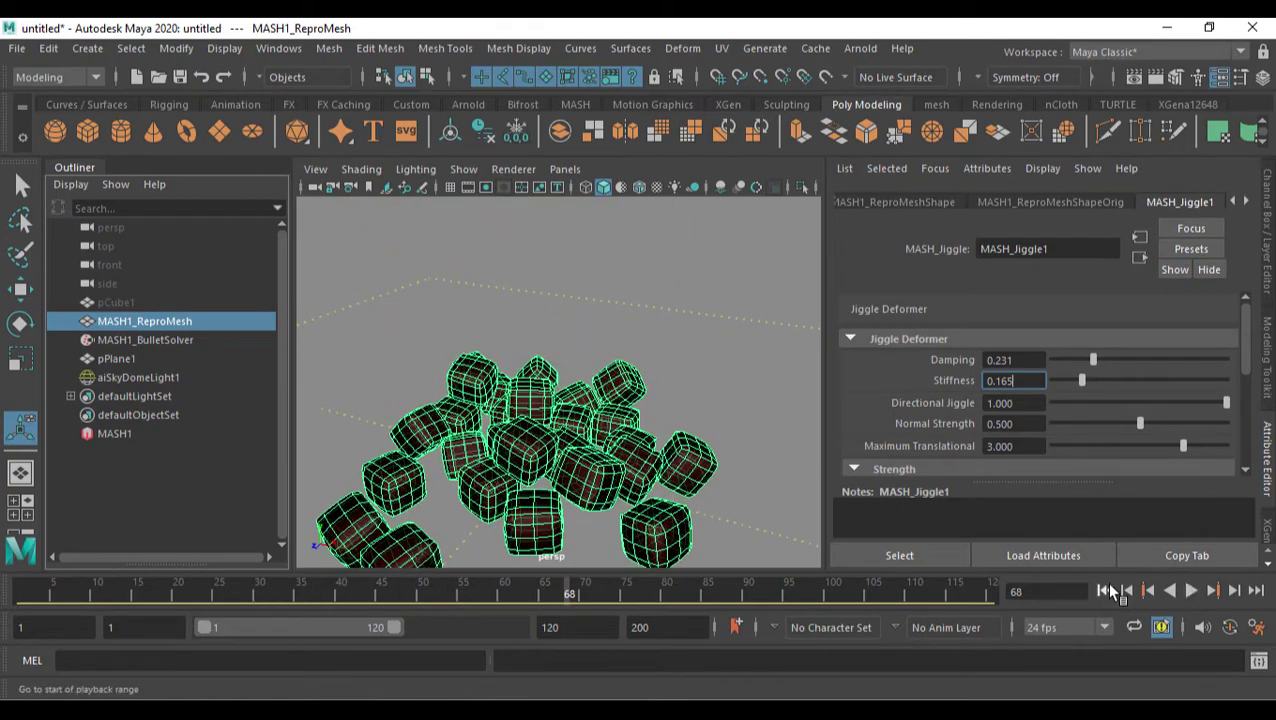
pyautogui.click(1105, 590)
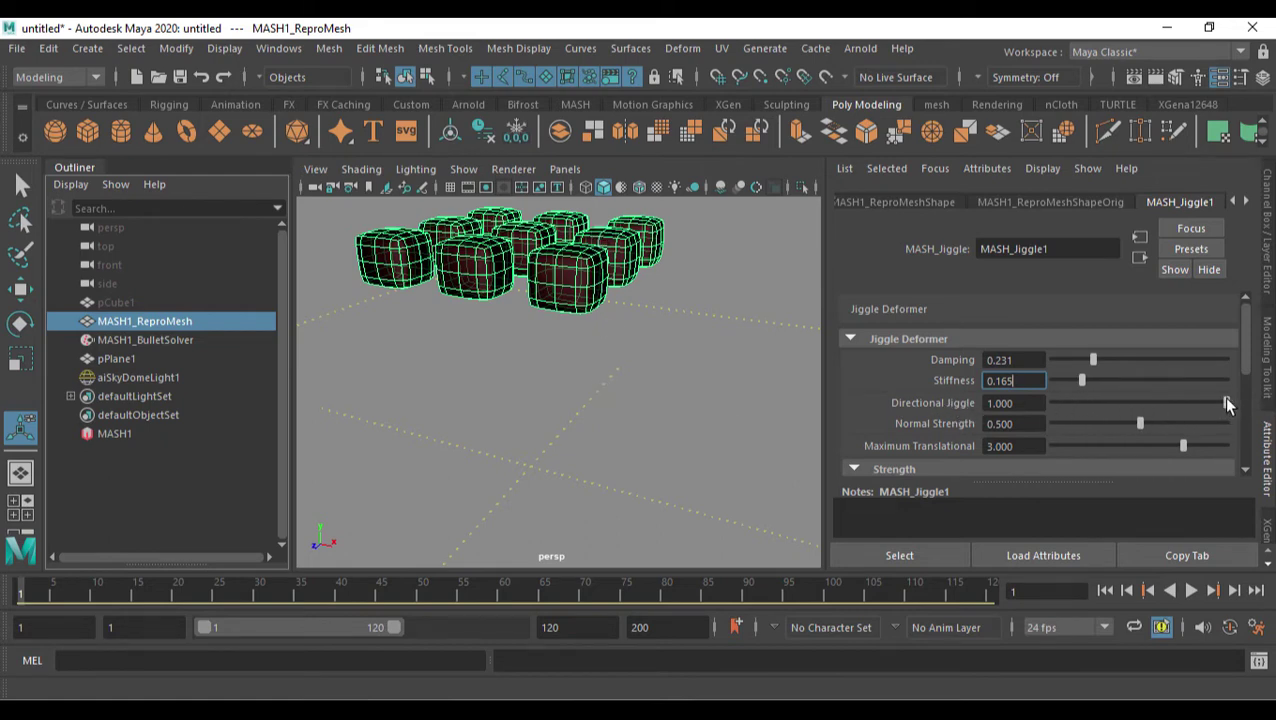
# - Try a directional jiggle of -0.758 in a replay from frame 1, restore it to 1.000 and stop playback at frame 36
pyautogui.moveTo(1222, 400); pyautogui.dragTo(1074, 402)
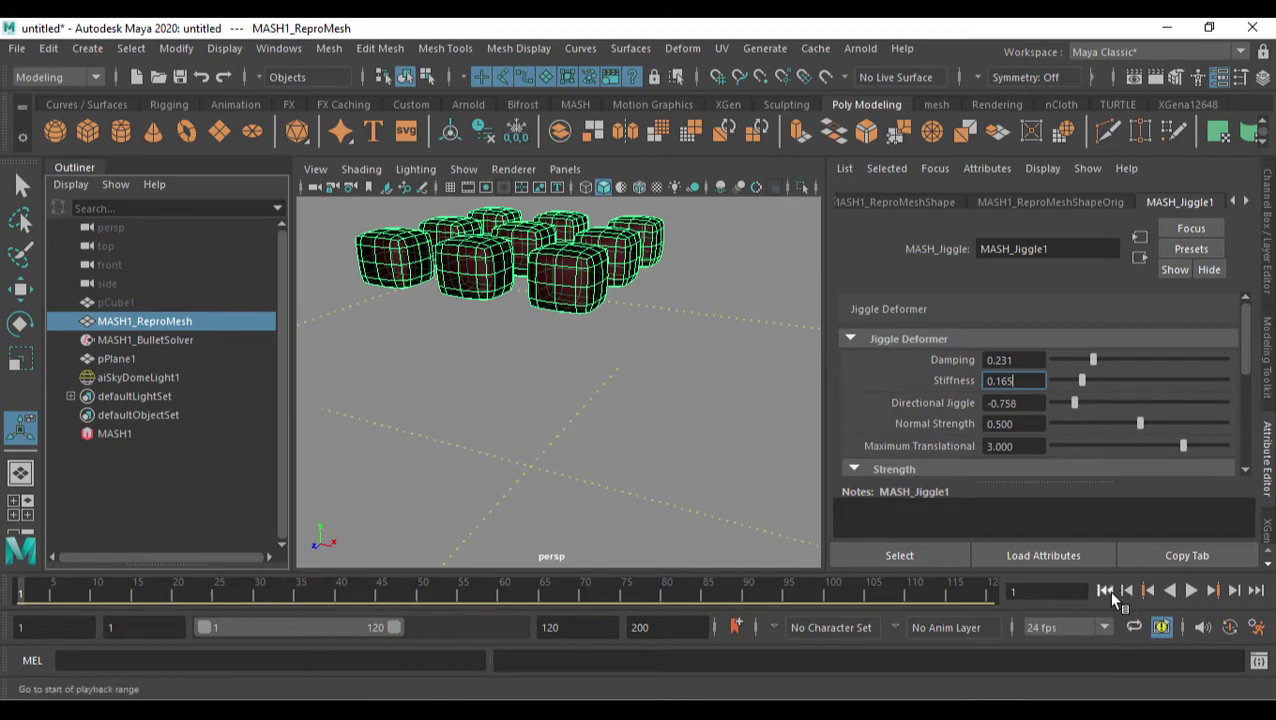
pyautogui.click(1192, 590)
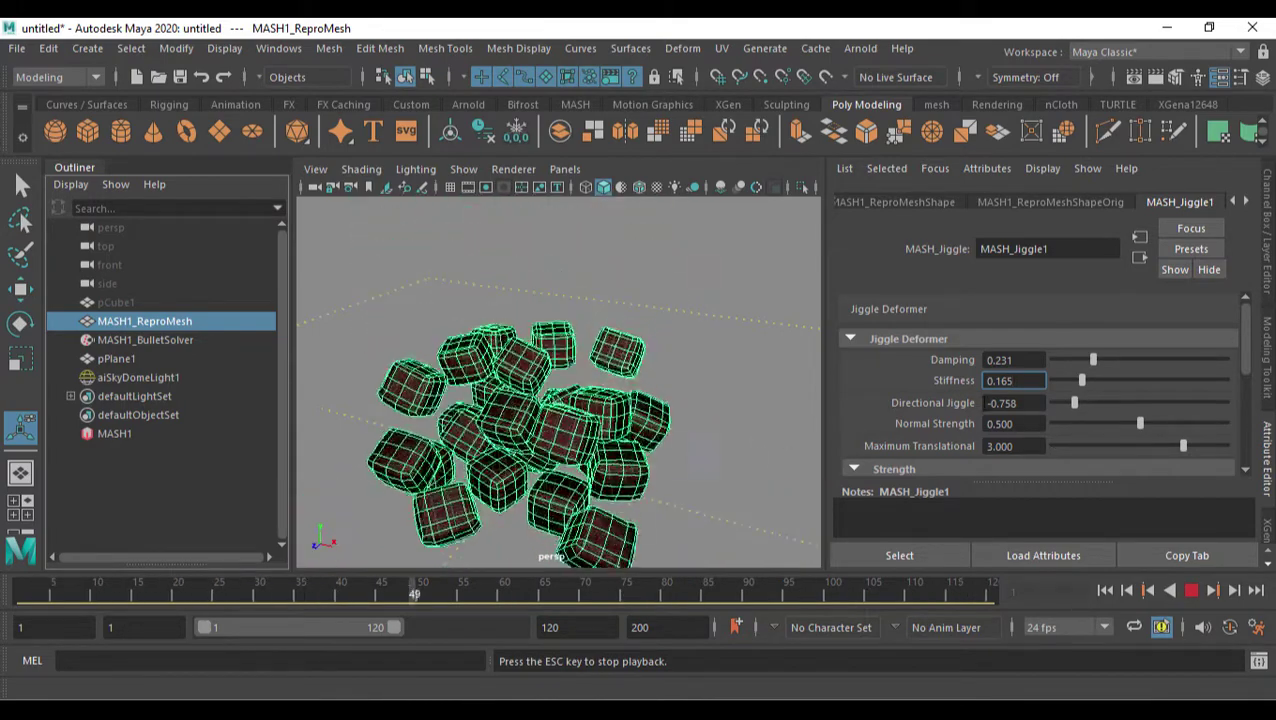
pyautogui.moveTo(1074, 402); pyautogui.dragTo(1158, 402)
pyautogui.moveTo(1251, 405); pyautogui.dragTo(1250, 404)
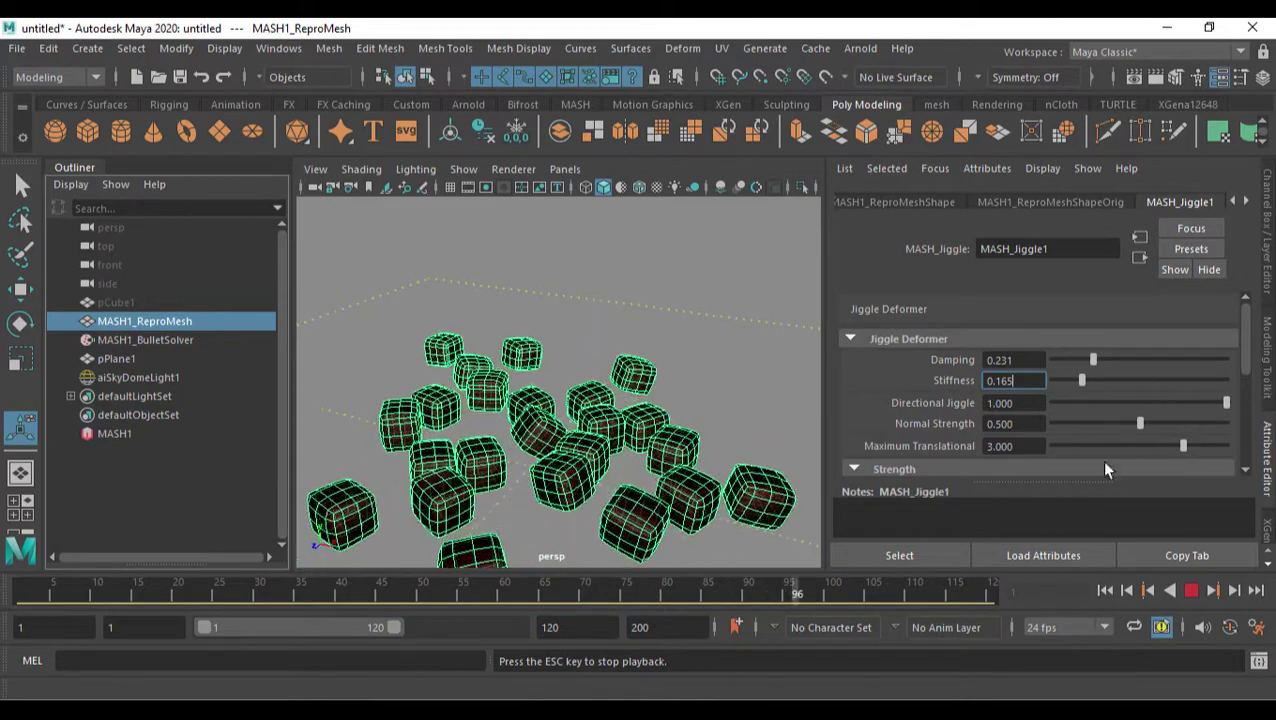
pyautogui.click(1191, 590)
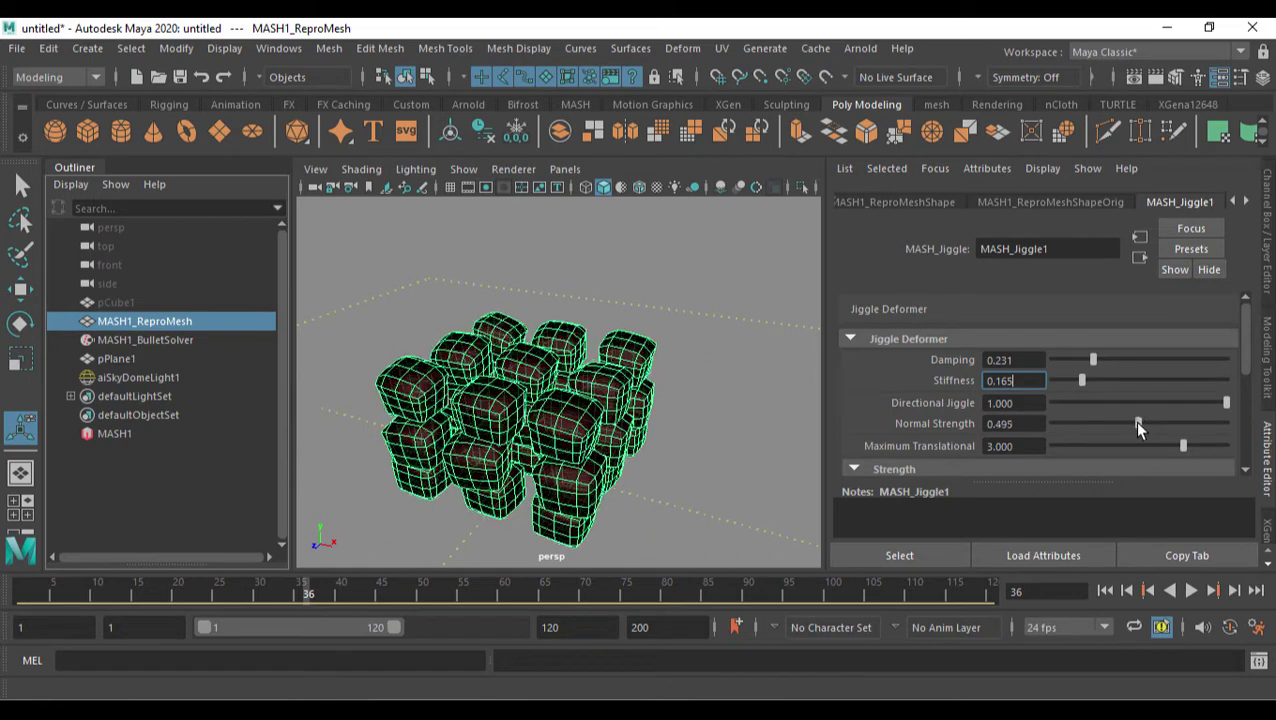
# - Lower the jiggle normal strength to 0.451 and replay the simulation from frame 1
pyautogui.moveTo(1139, 427)
pyautogui.mouseDown()
pyautogui.moveTo(1149, 430)
pyautogui.moveTo(1132, 438)
pyautogui.mouseUp()
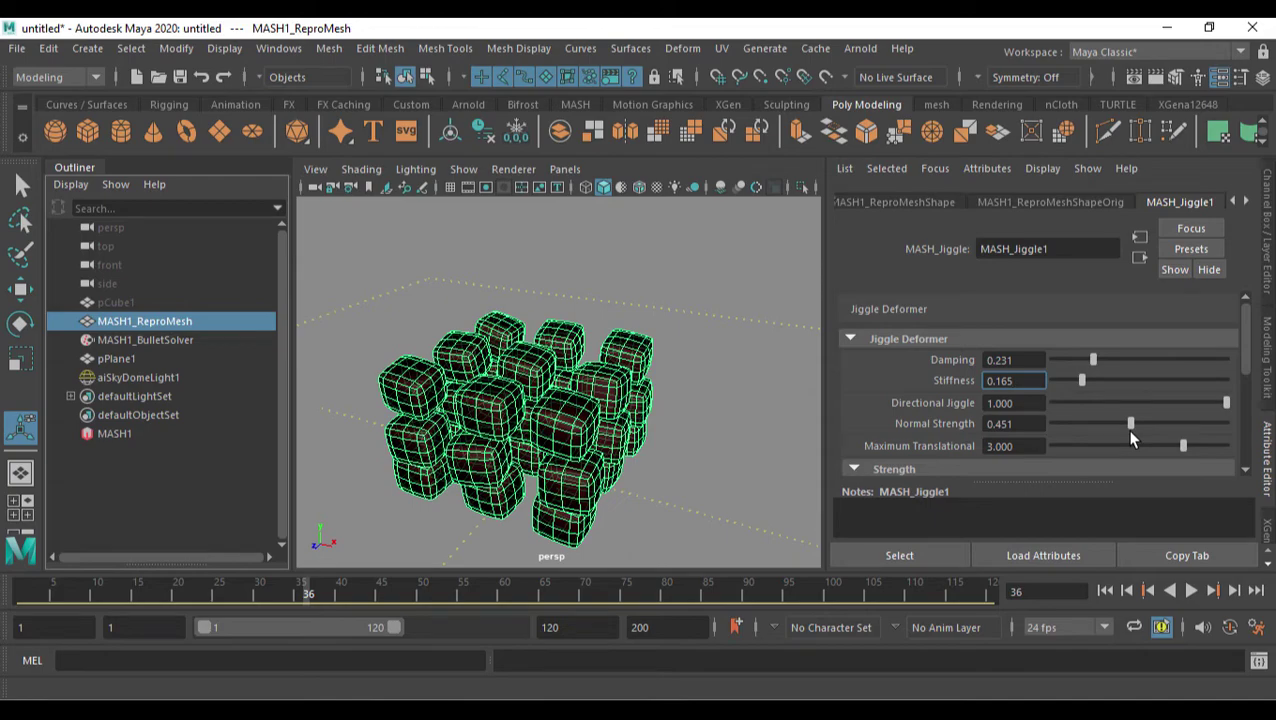
pyautogui.click(1105, 591)
pyautogui.click(1191, 591)
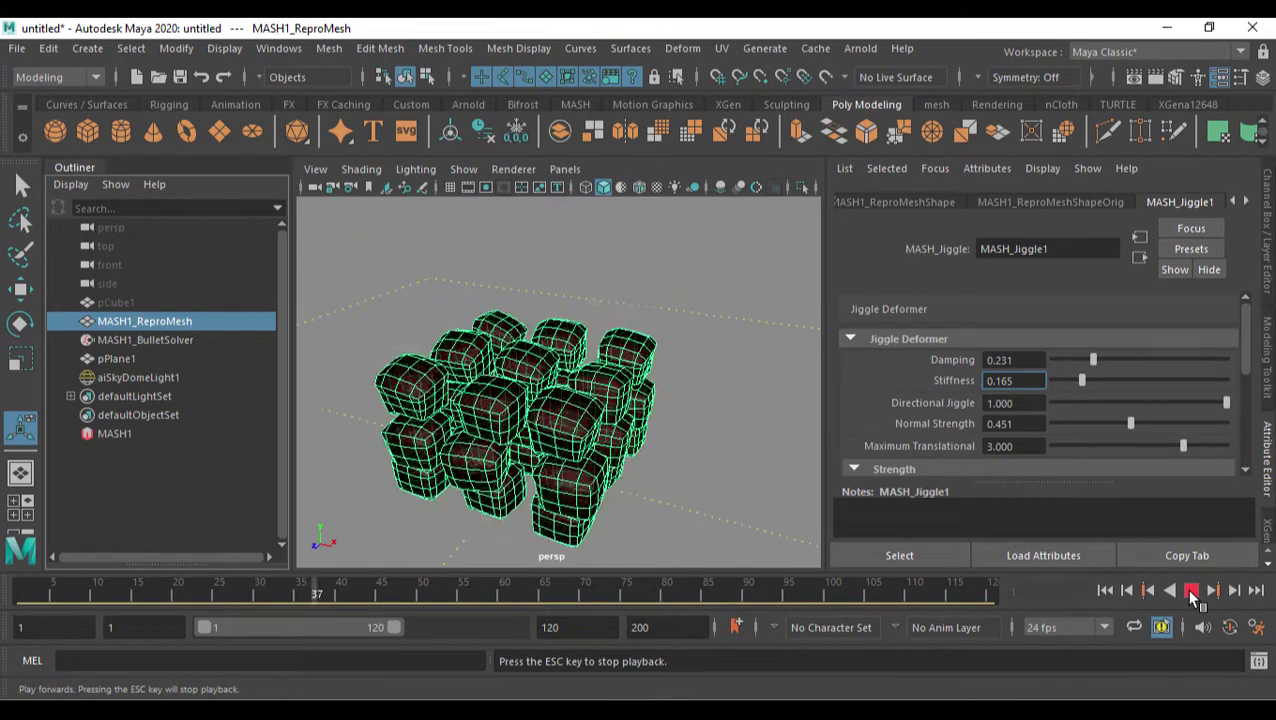
pyautogui.click(1191, 591)
# - Raise the jiggle normal strength to 1.000 and replay the simulation twice from frame 1, stopping at frames 75 and 31
pyautogui.moveTo(1130, 435); pyautogui.dragTo(1228, 424)
pyautogui.click(1105, 591)
pyautogui.click(1191, 591)
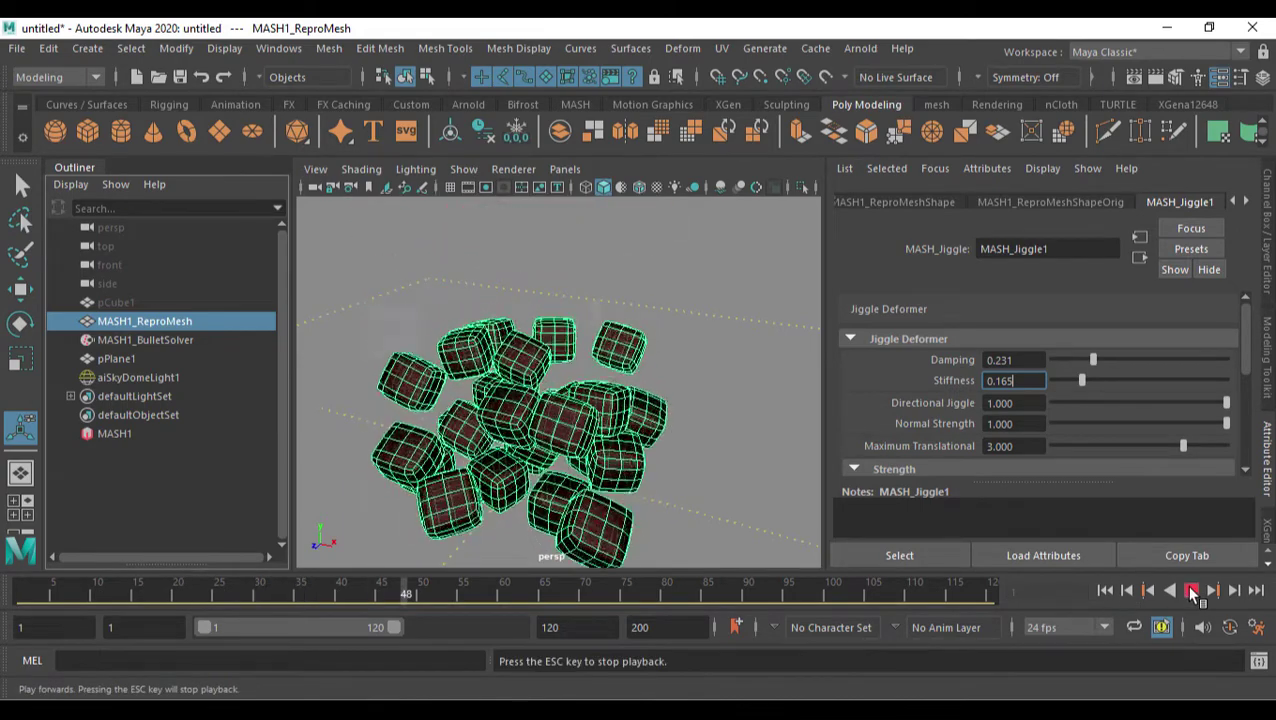
pyautogui.click(1191, 591)
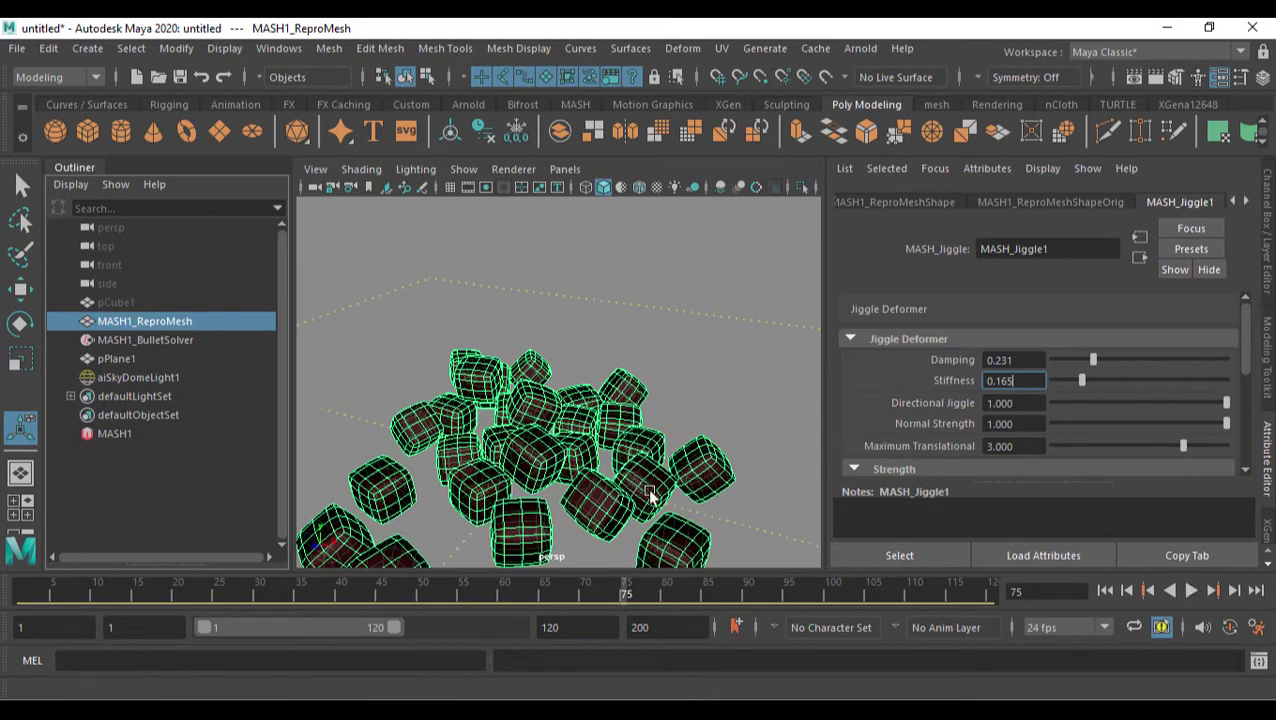
pyautogui.click(1105, 591)
pyautogui.click(1189, 590)
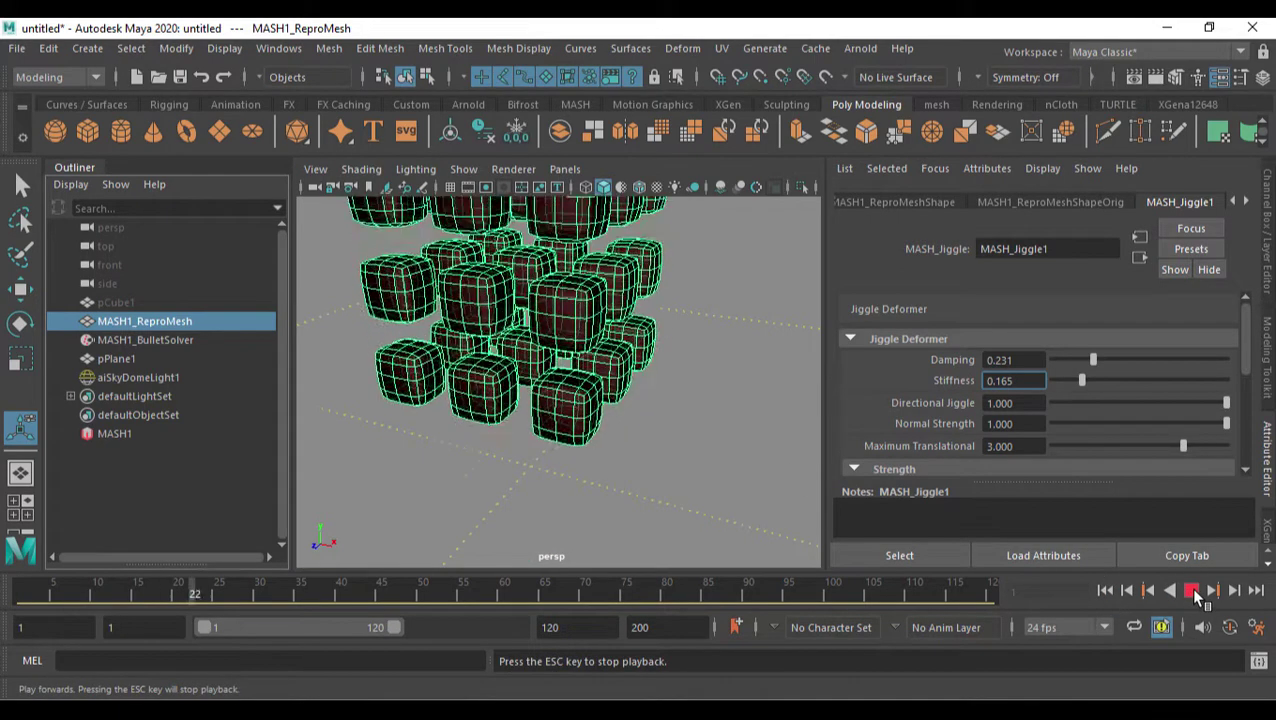
pyautogui.click(1191, 591)
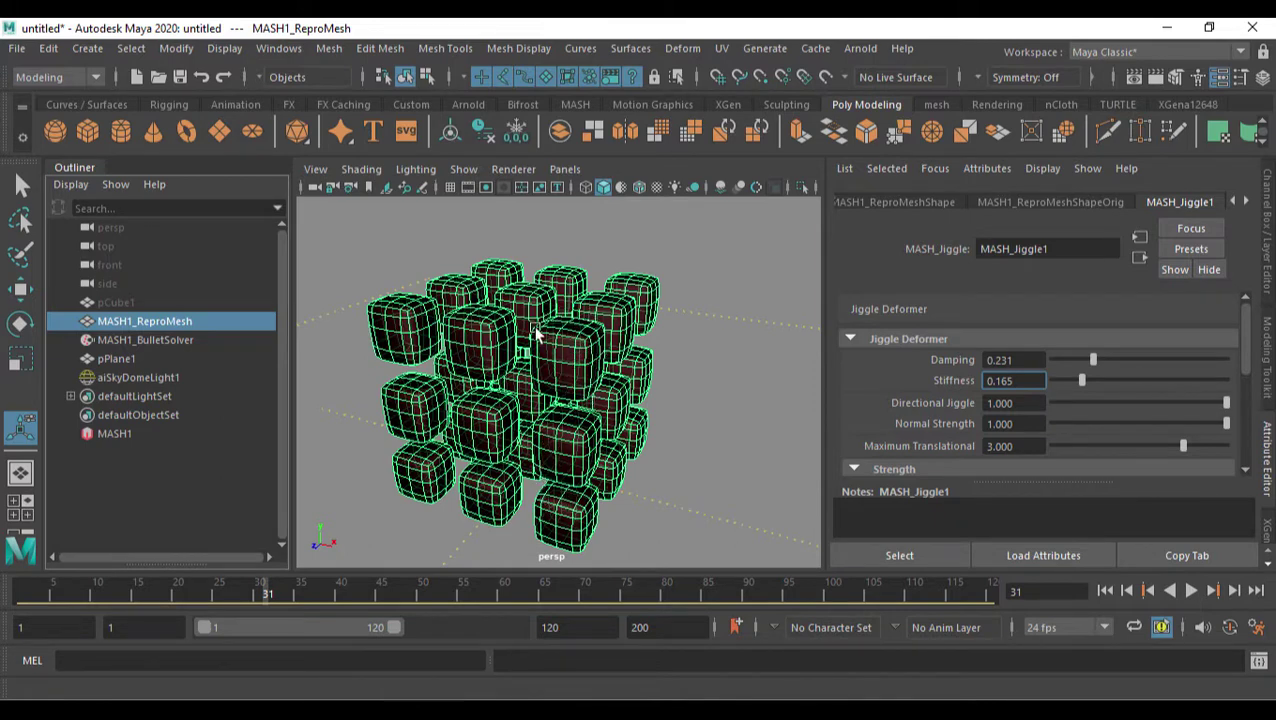
# - Reduce the jiggle normal strength to 0.000 and replay the simulation from frame 1, stopping at frame 23
pyautogui.moveTo(1176, 423); pyautogui.dragTo(1054, 425)
pyautogui.click(1106, 590)
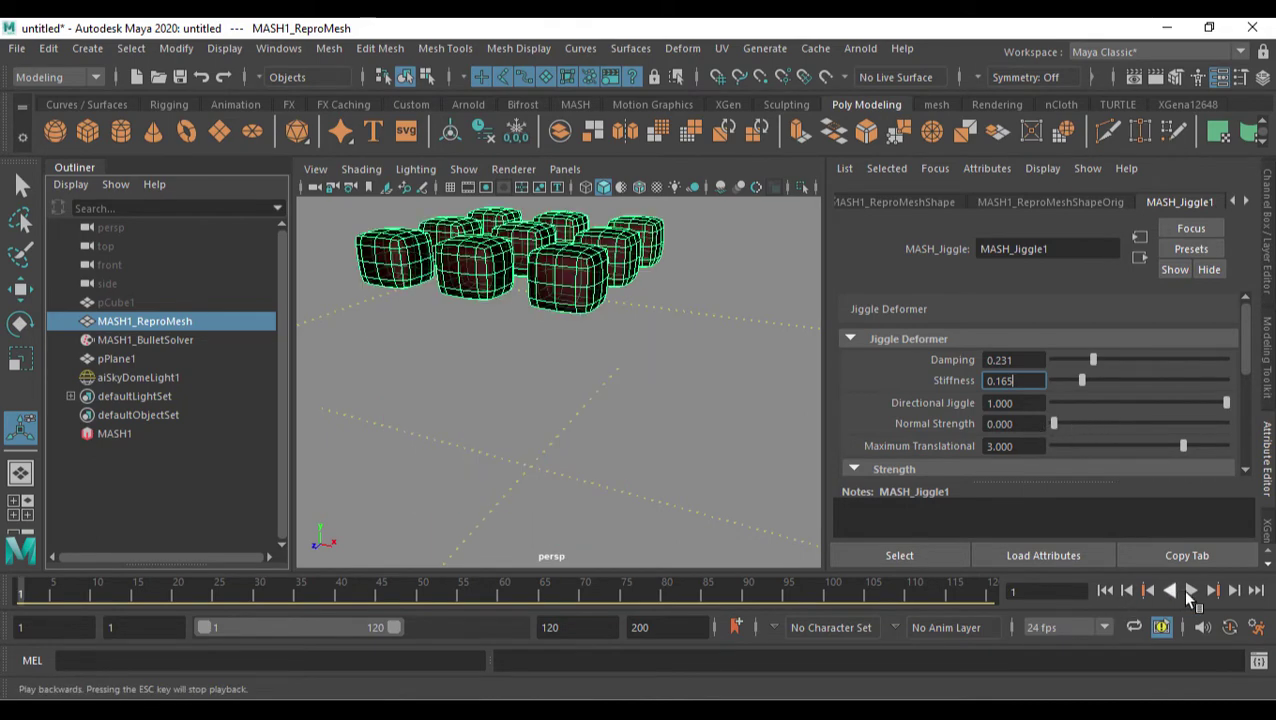
pyautogui.click(1191, 590)
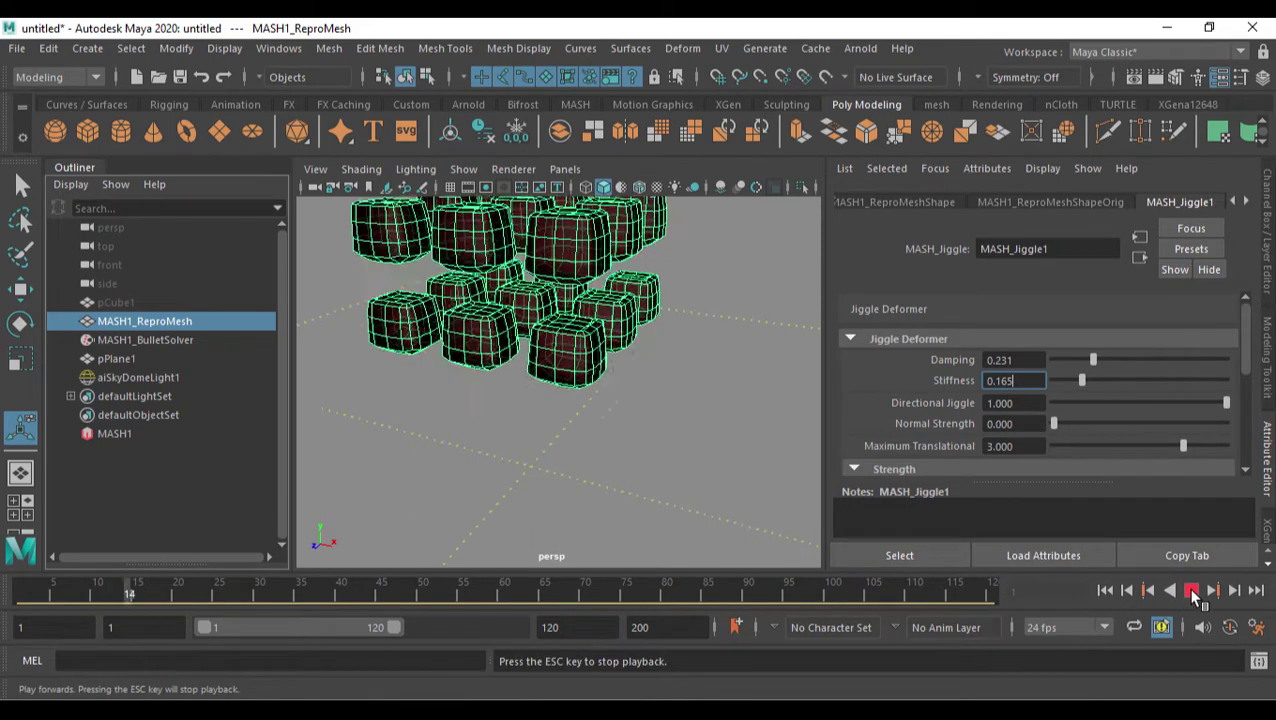
pyautogui.click(1191, 590)
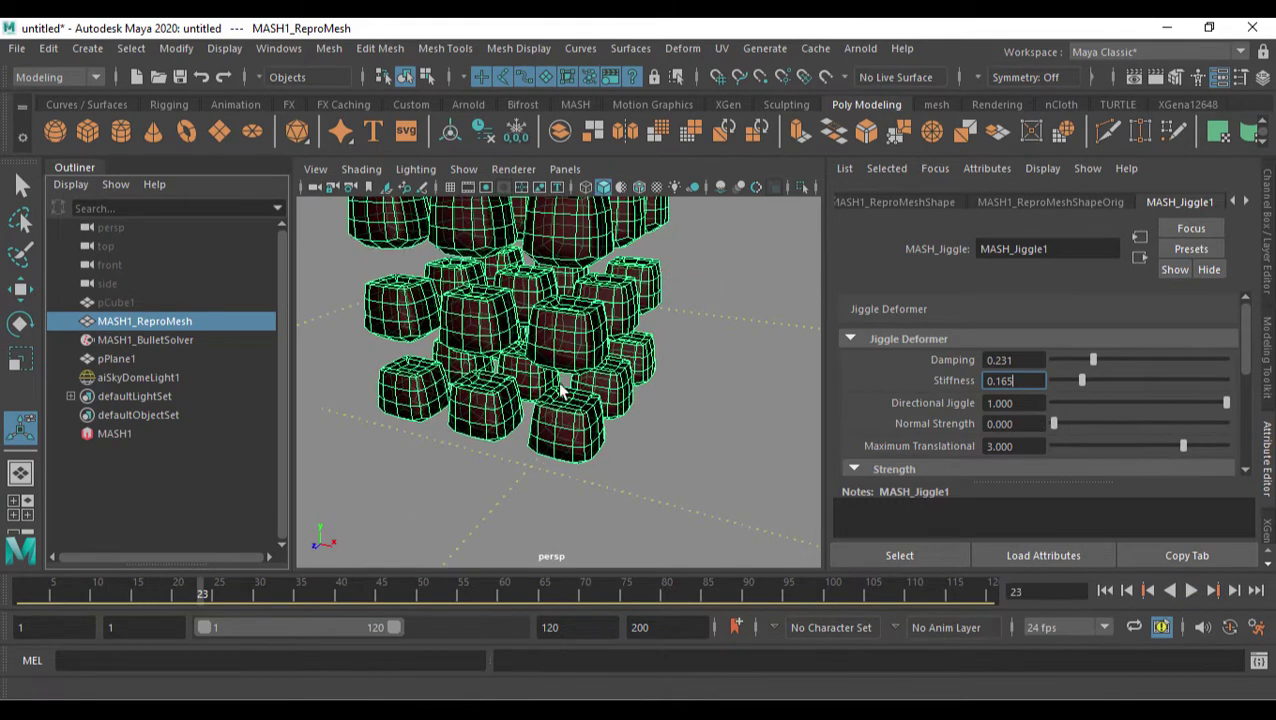
# - Set the normal strength to 1.000 and the maximum translational value to 4.000, and replay the simulation from frame 1 to frame 44
pyautogui.moveTo(1053, 423); pyautogui.dragTo(1226, 423)
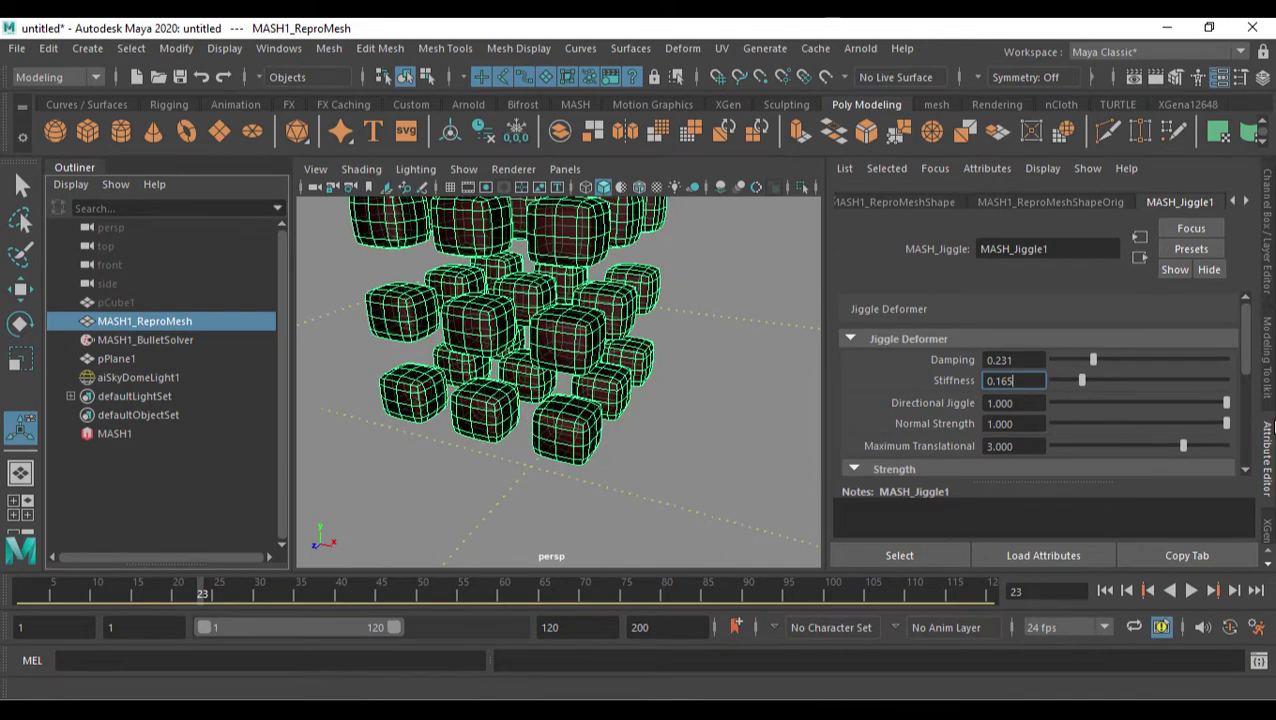
pyautogui.hotkey('alt', ',')
pyautogui.hotkey('alt', ',')
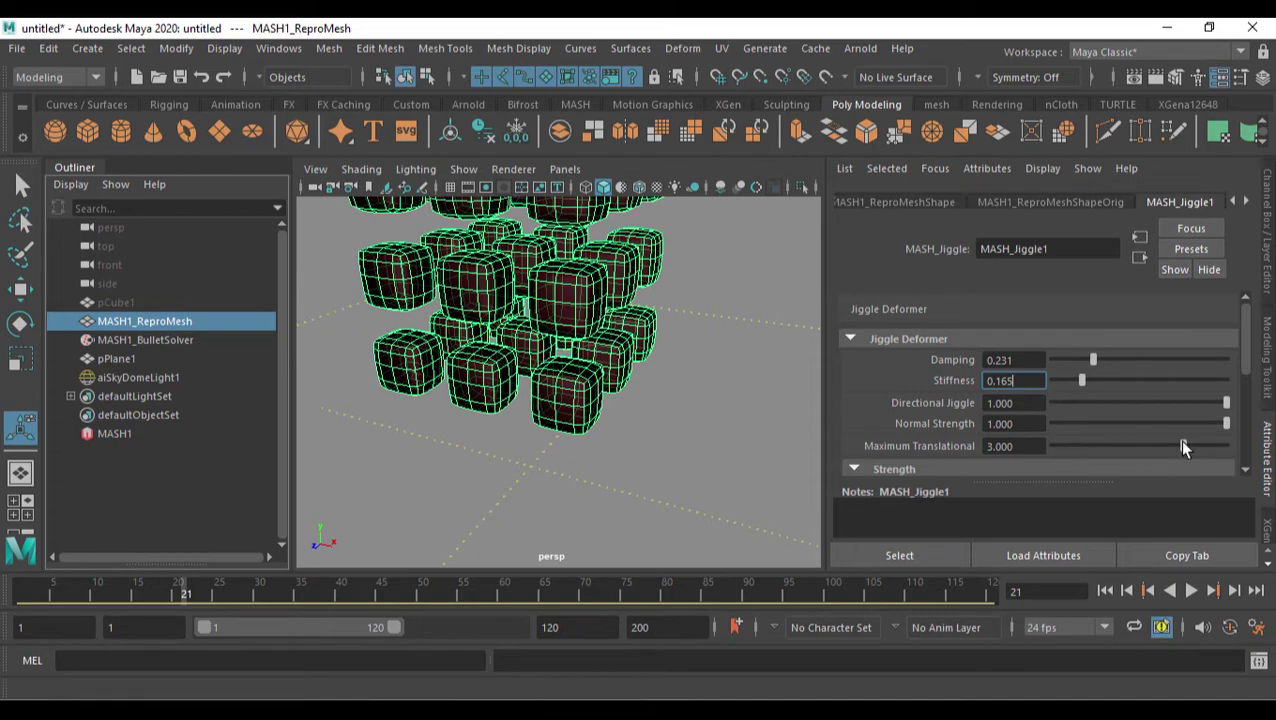
pyautogui.moveTo(1183, 447); pyautogui.dragTo(1262, 446)
pyautogui.click(1105, 591)
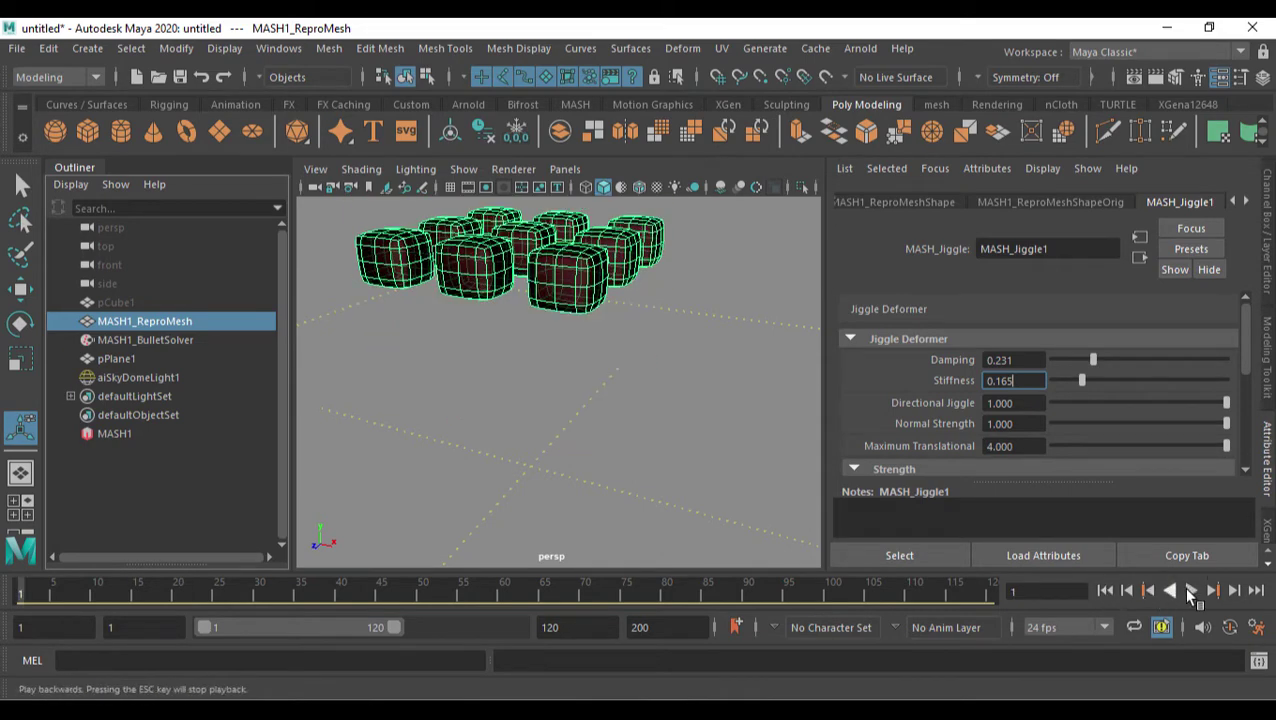
pyautogui.click(1190, 592)
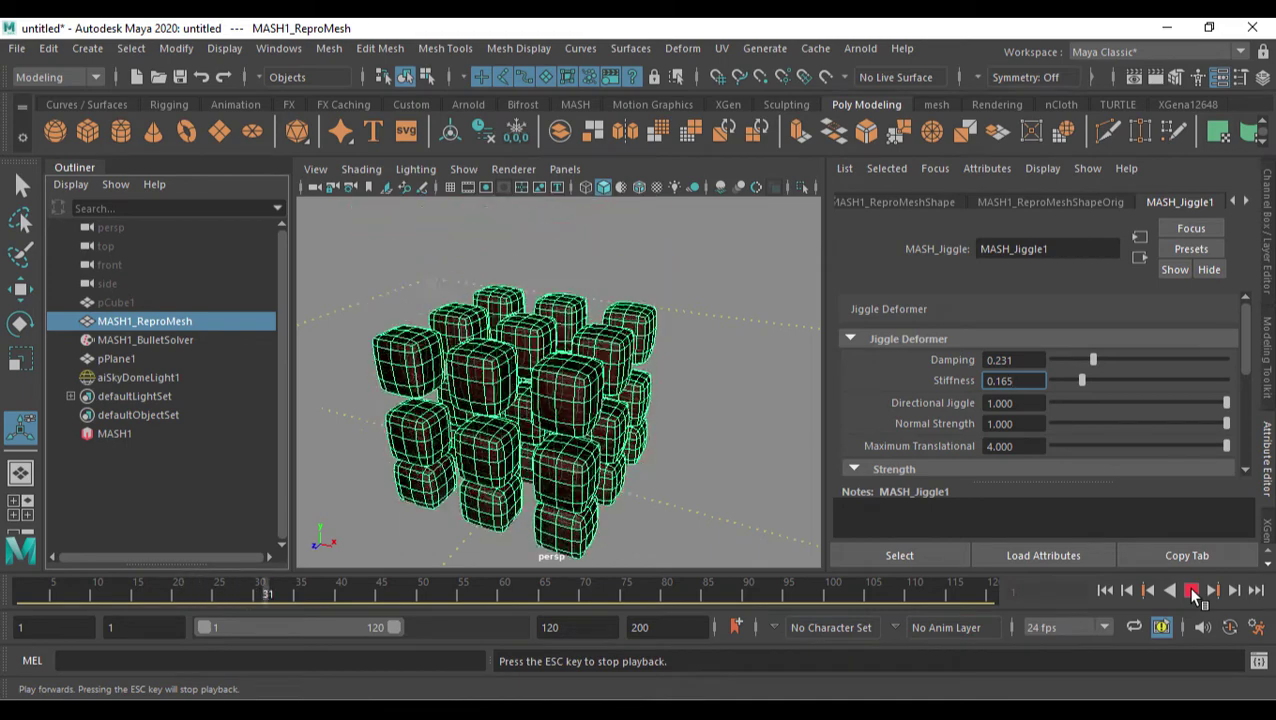
pyautogui.click(1192, 592)
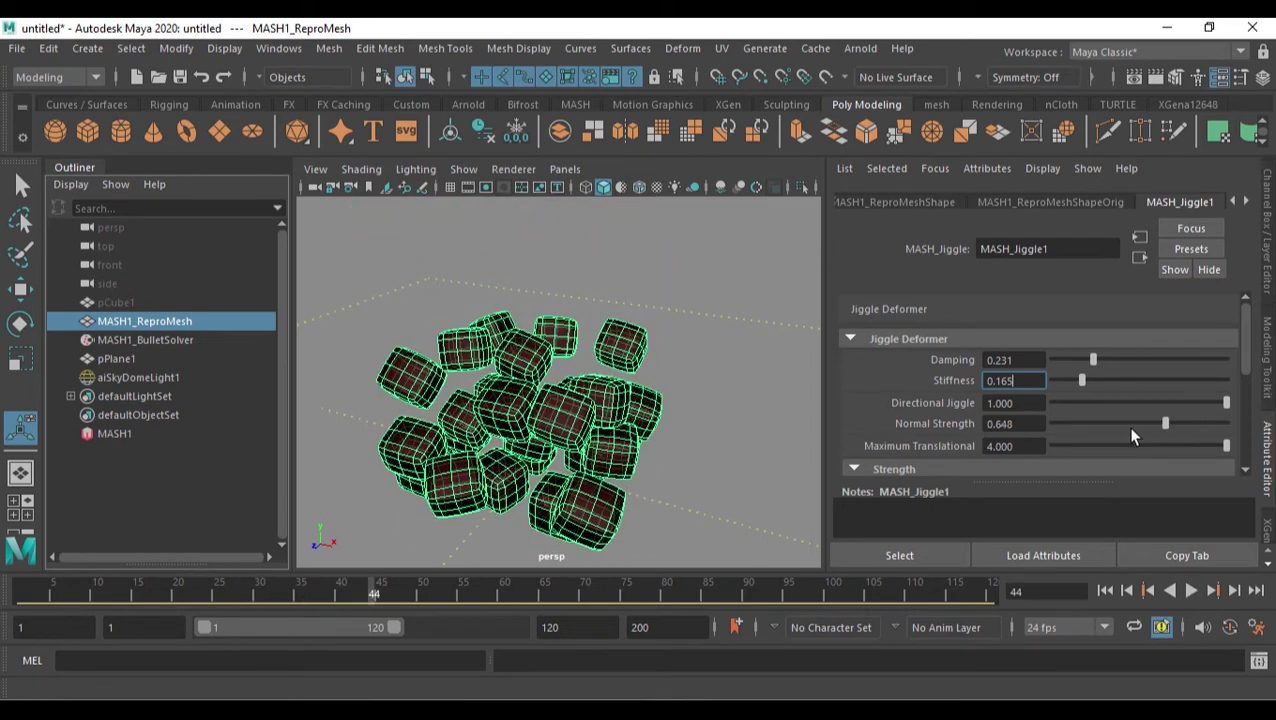
# - Lower the jiggle normal strength to 0.242 and replay the simulation from frame 1, stopping at frame 54
pyautogui.moveTo(1097, 430); pyautogui.dragTo(1092, 430)
pyautogui.click(1104, 591)
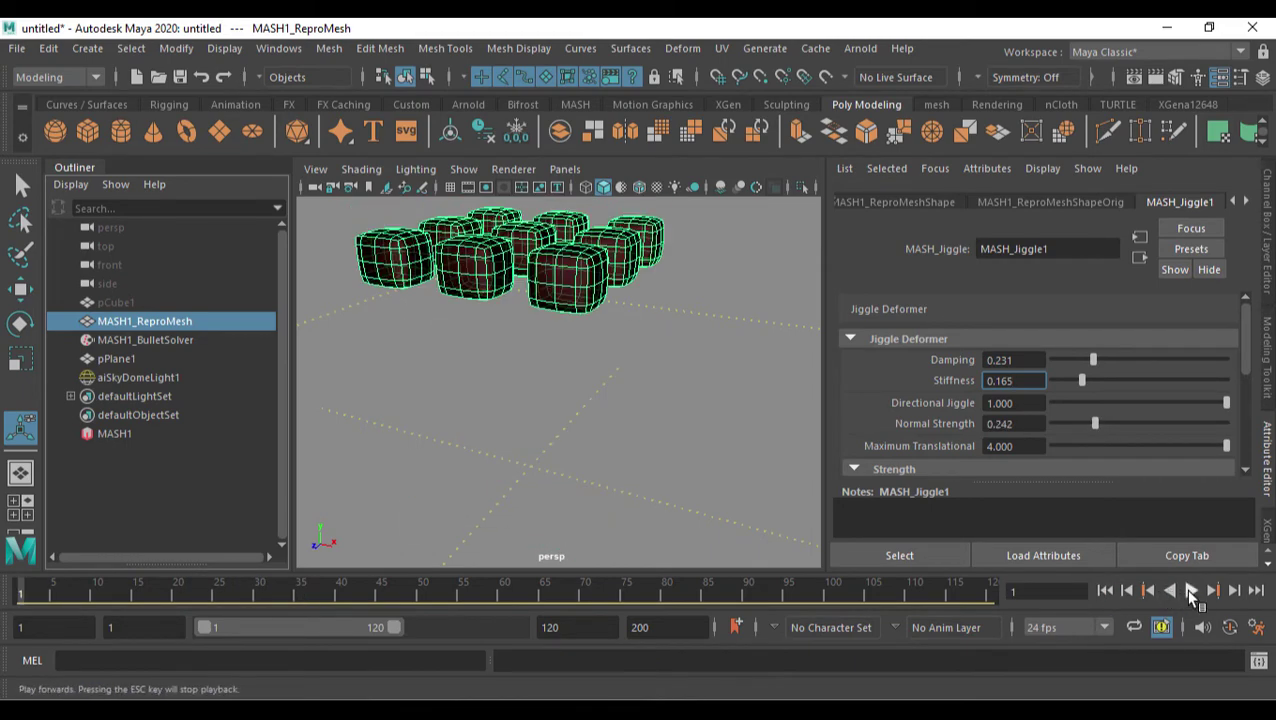
pyautogui.click(1190, 591)
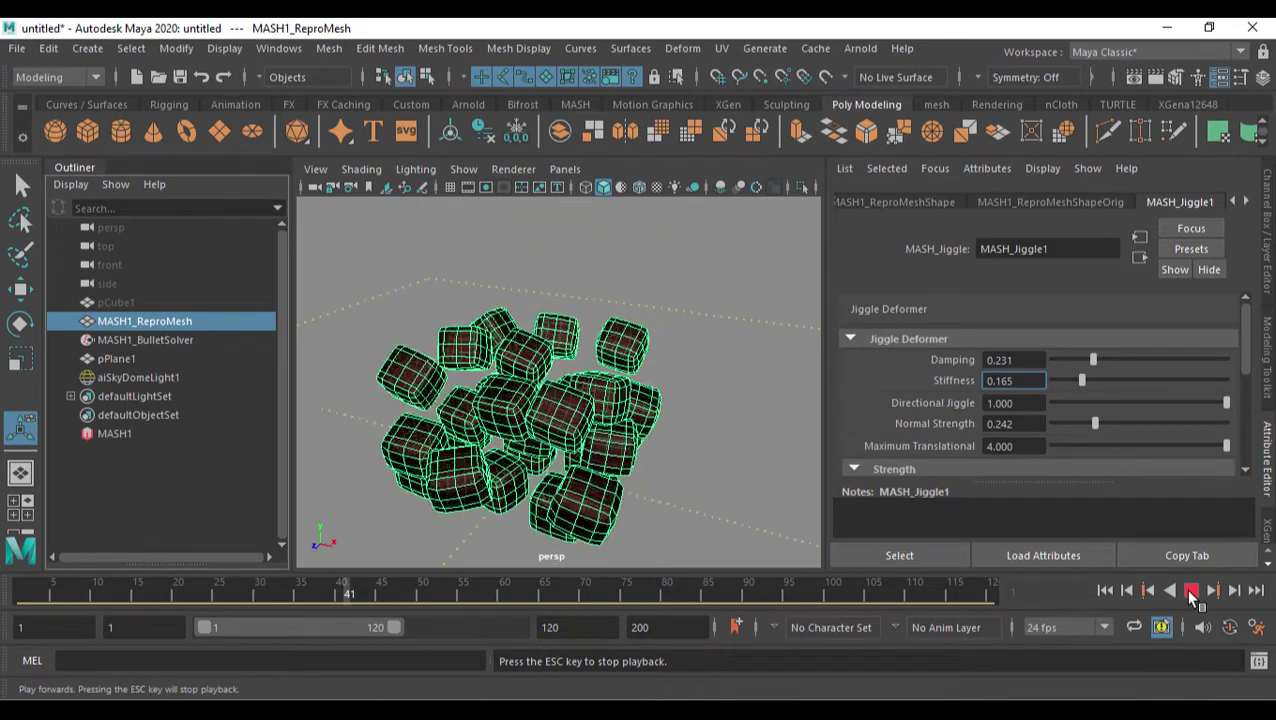
pyautogui.click(1191, 591)
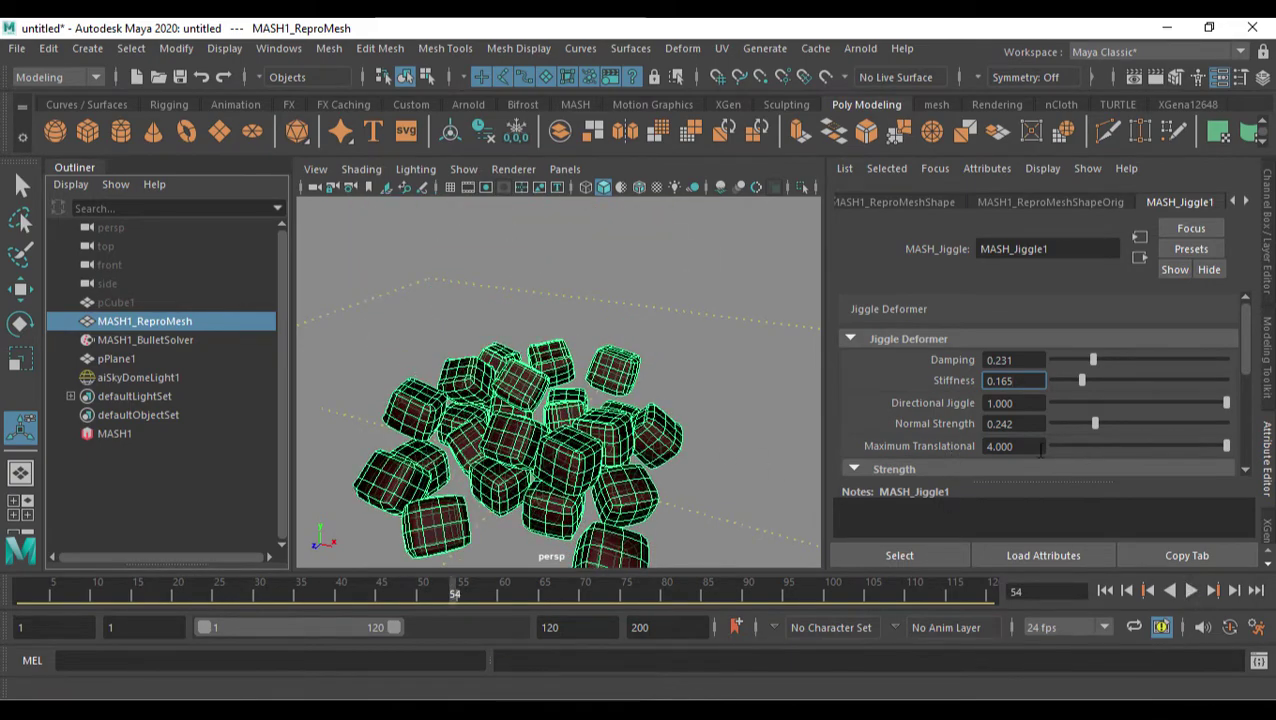
# - Set the maximum translational value to 50 and replay the simulation from frame 1, stopping at frame 26
pyautogui.moveTo(1030, 446); pyautogui.dragTo(855, 453)
pyautogui.write('50')
pyautogui.press('Return')
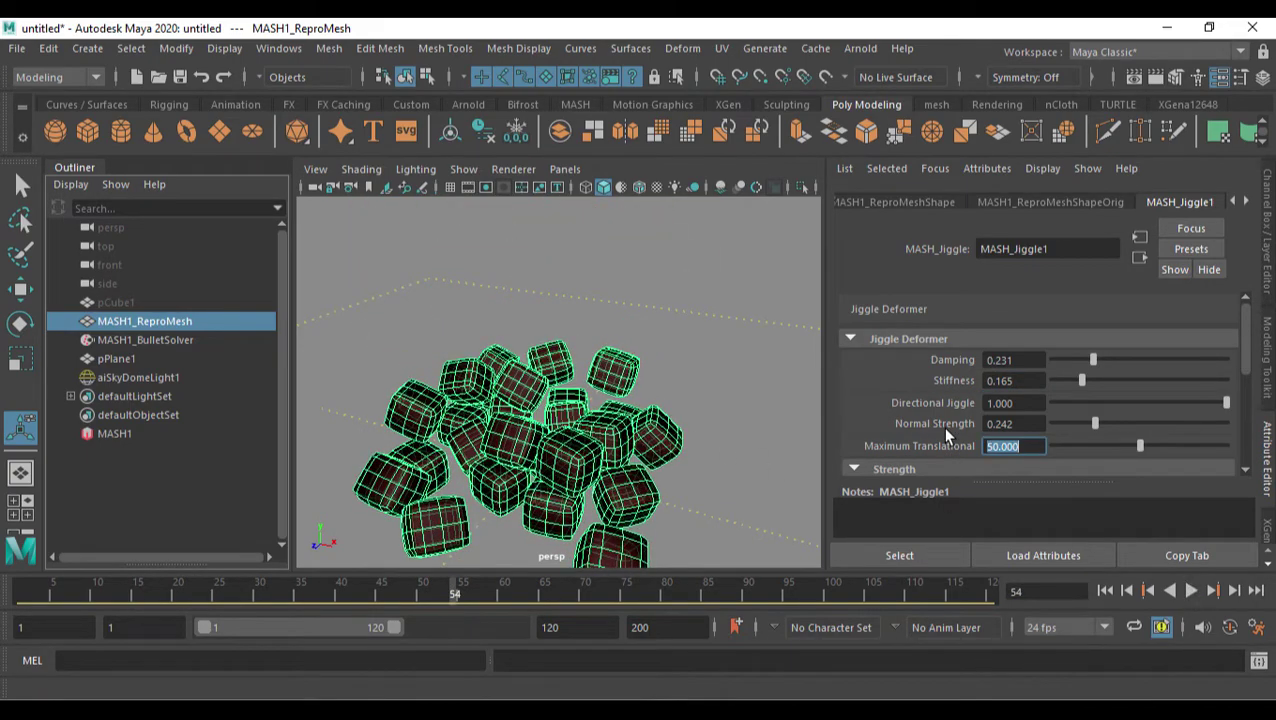
pyautogui.click(1105, 591)
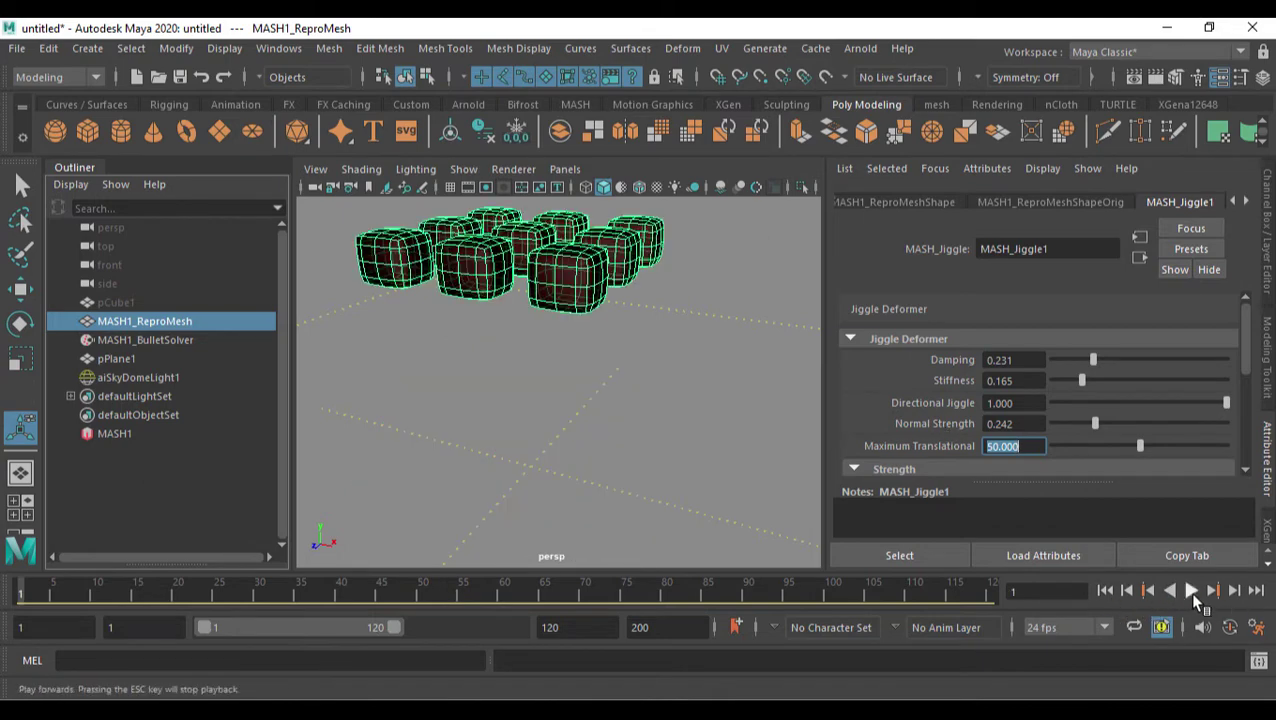
pyautogui.click(1190, 591)
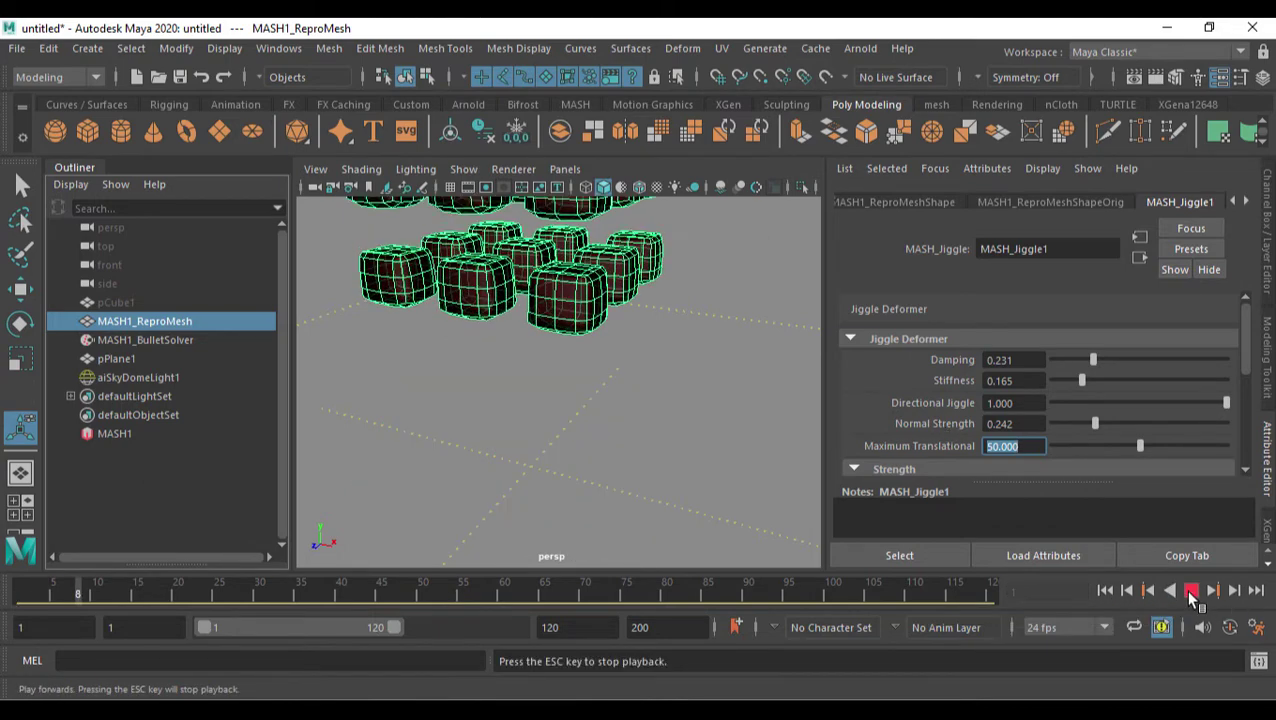
pyautogui.click(1190, 591)
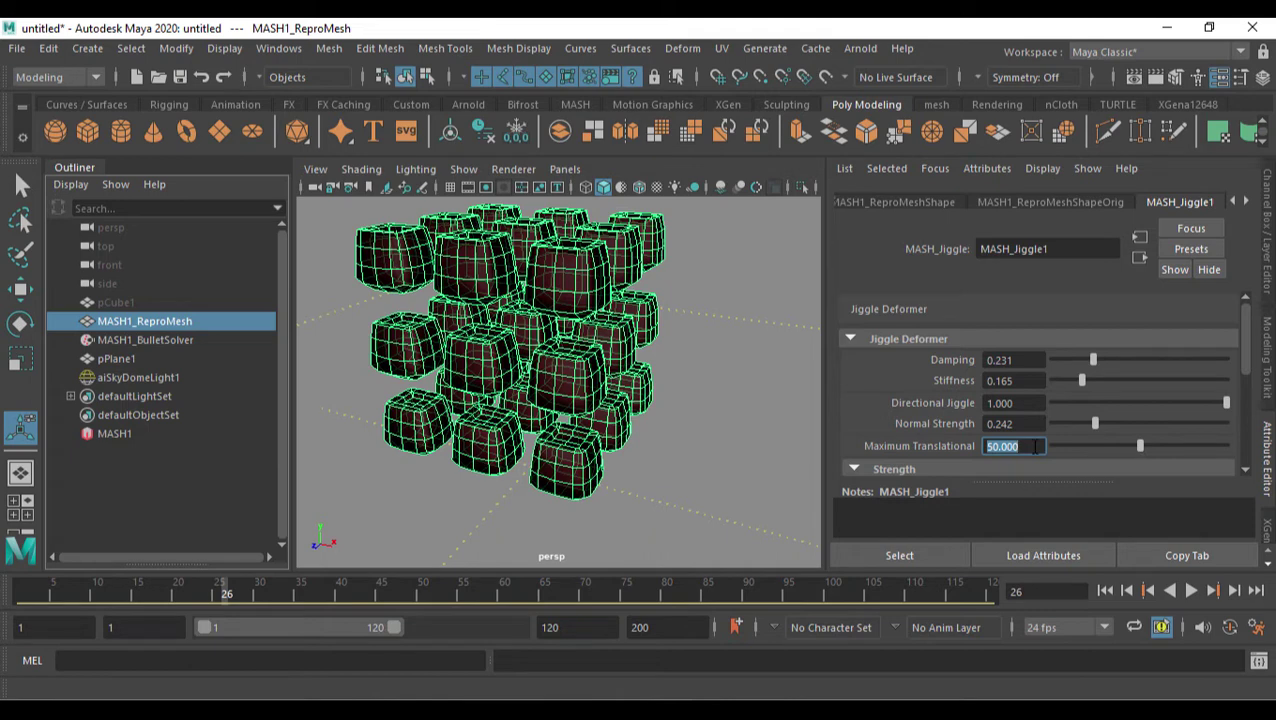
# - Set the maximum translational value to 3 and the normal strength to 0.445, and replay the simulation from frame 1 to frame 30
pyautogui.write('2')
pyautogui.press('BackSpace')
pyautogui.write('3')
pyautogui.press('Return')
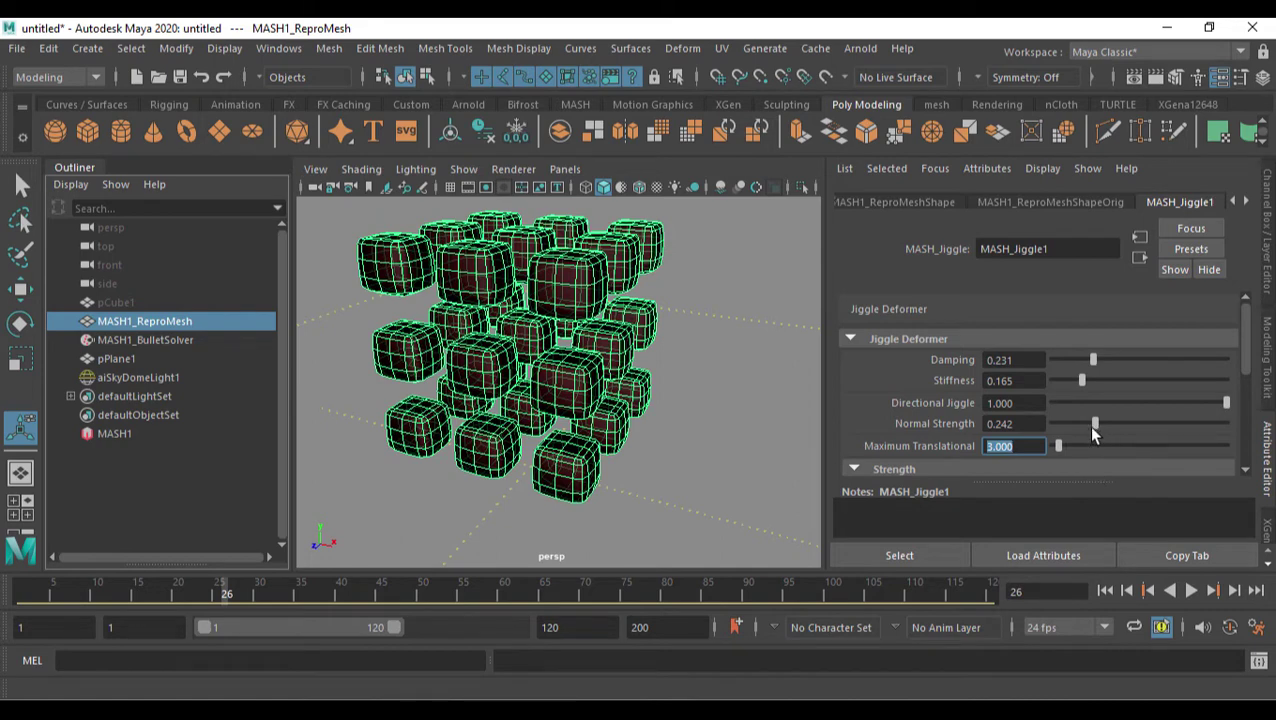
pyautogui.moveTo(1094, 429); pyautogui.dragTo(1130, 429)
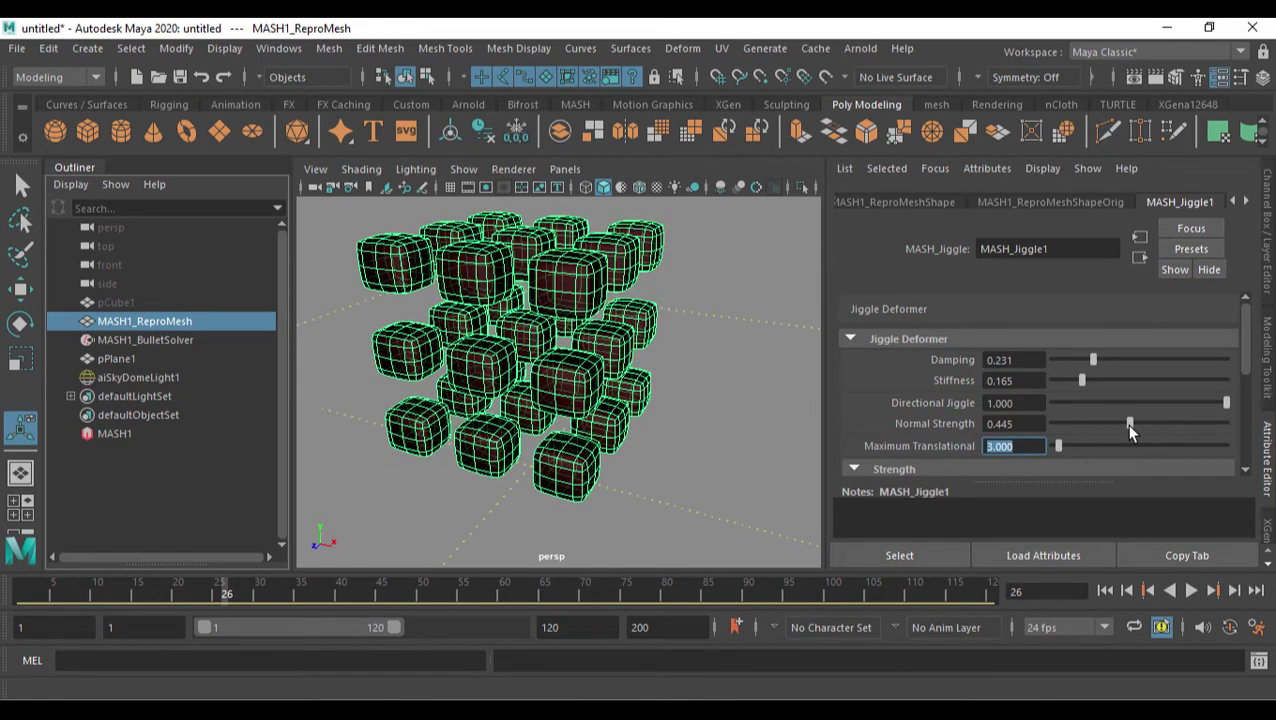
pyautogui.click(1105, 592)
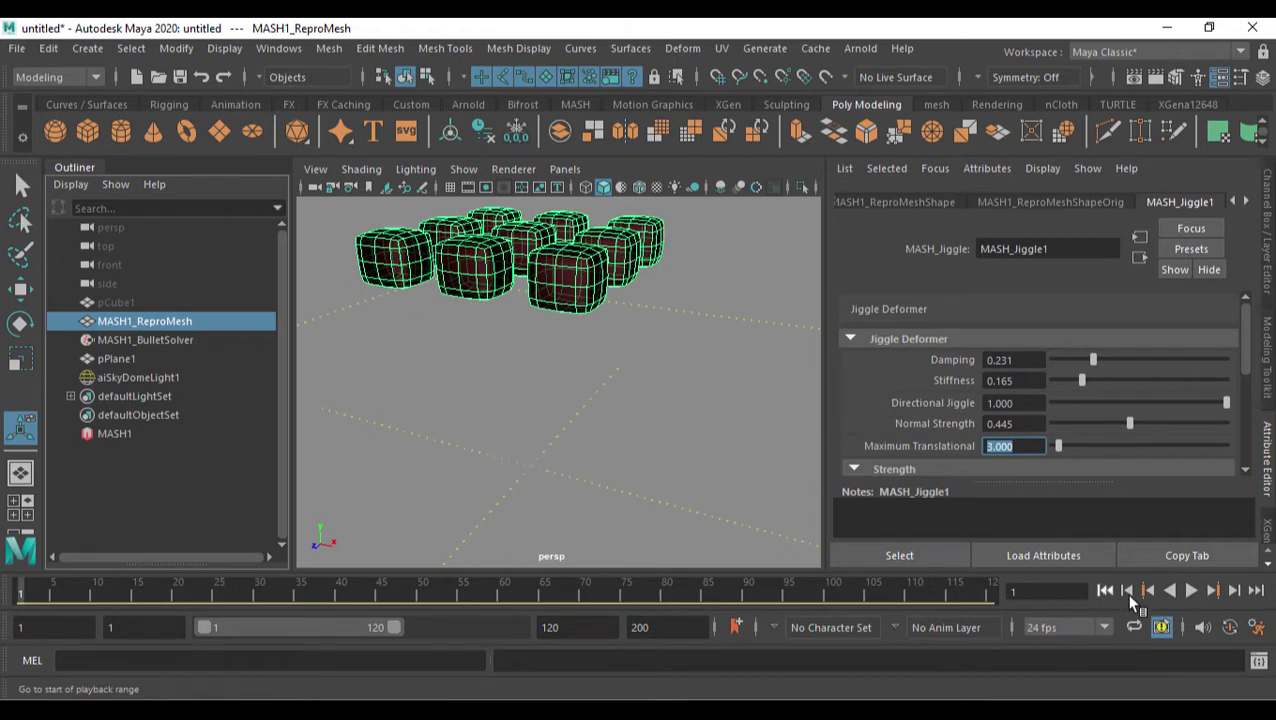
pyautogui.click(1190, 591)
pyautogui.press('Escape')
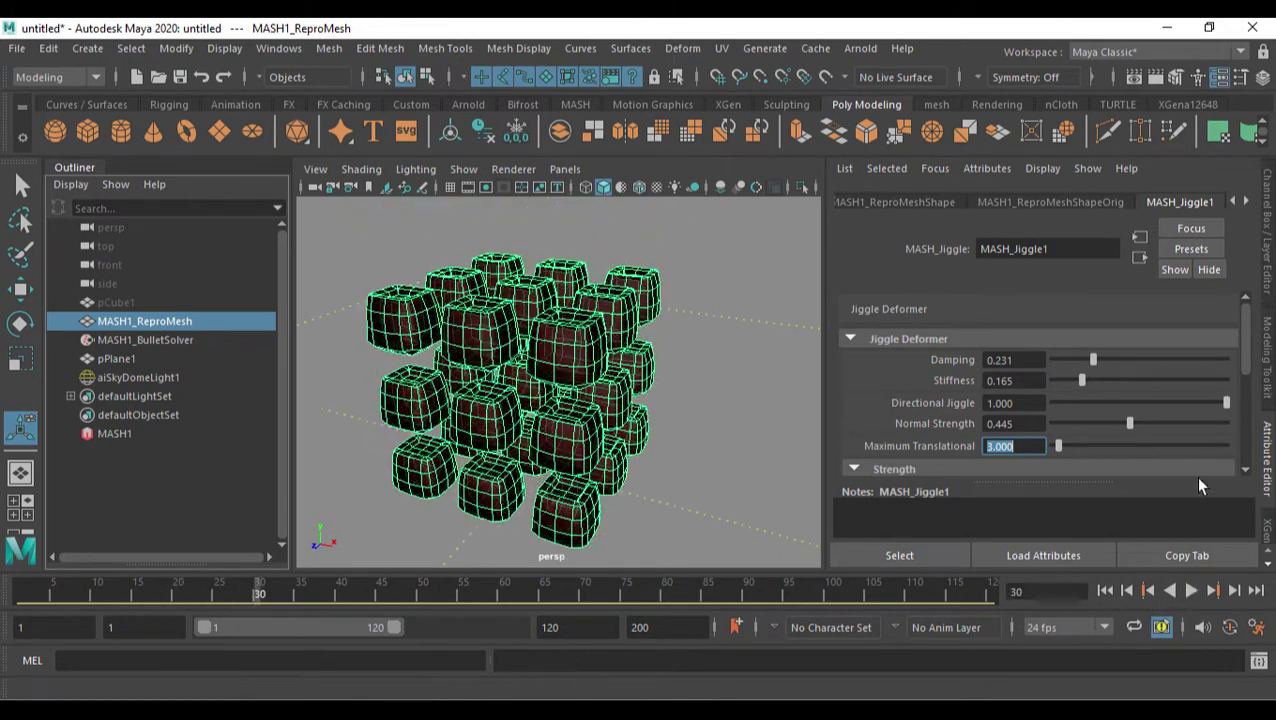
# - Set the jiggle normal strength to 0.769 and stiffness to 0.071, and play the simulation, stopping at frame 83
pyautogui.moveTo(1131, 425); pyautogui.dragTo(1183, 424)
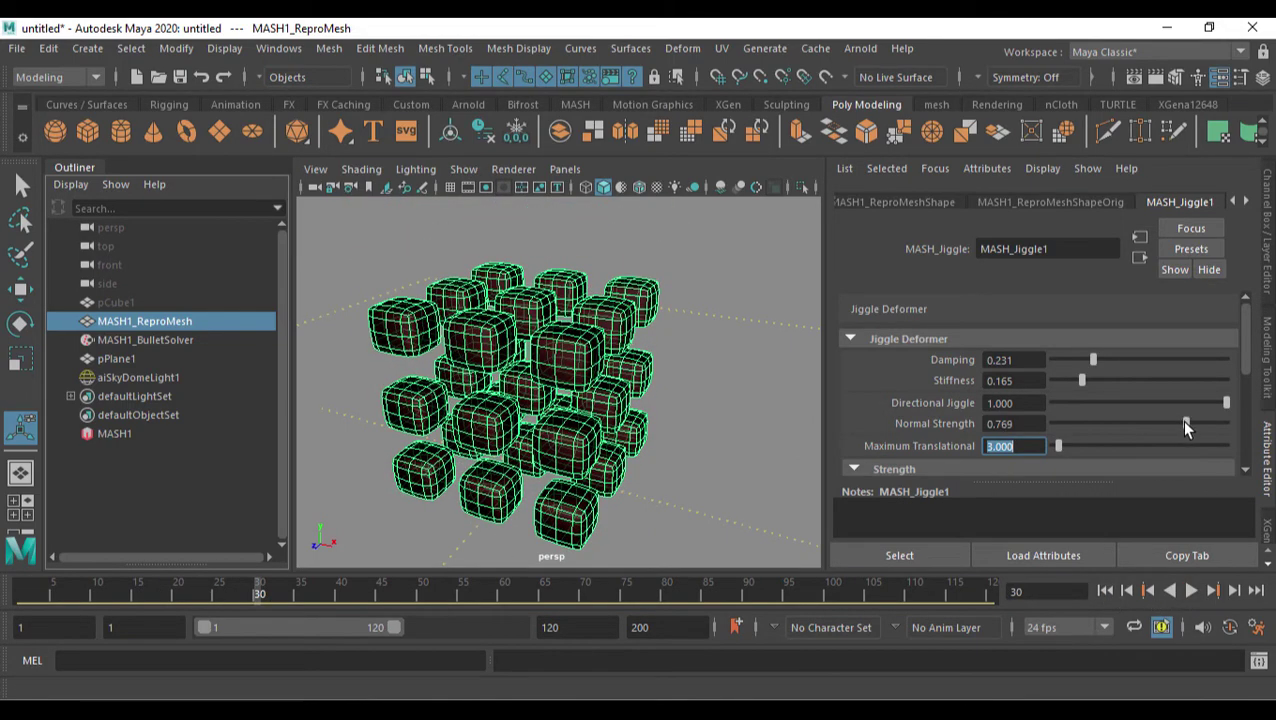
pyautogui.moveTo(1082, 376); pyautogui.dragTo(1066, 378)
pyautogui.click(1191, 591)
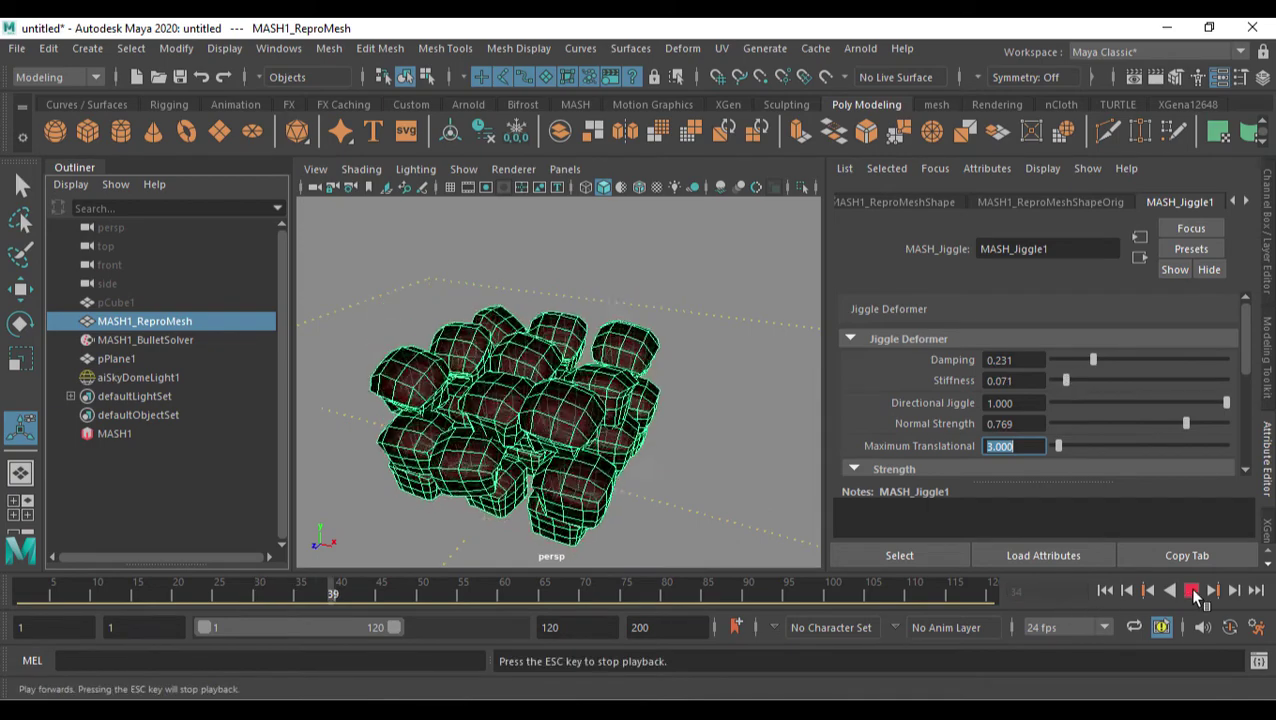
pyautogui.press('Escape')
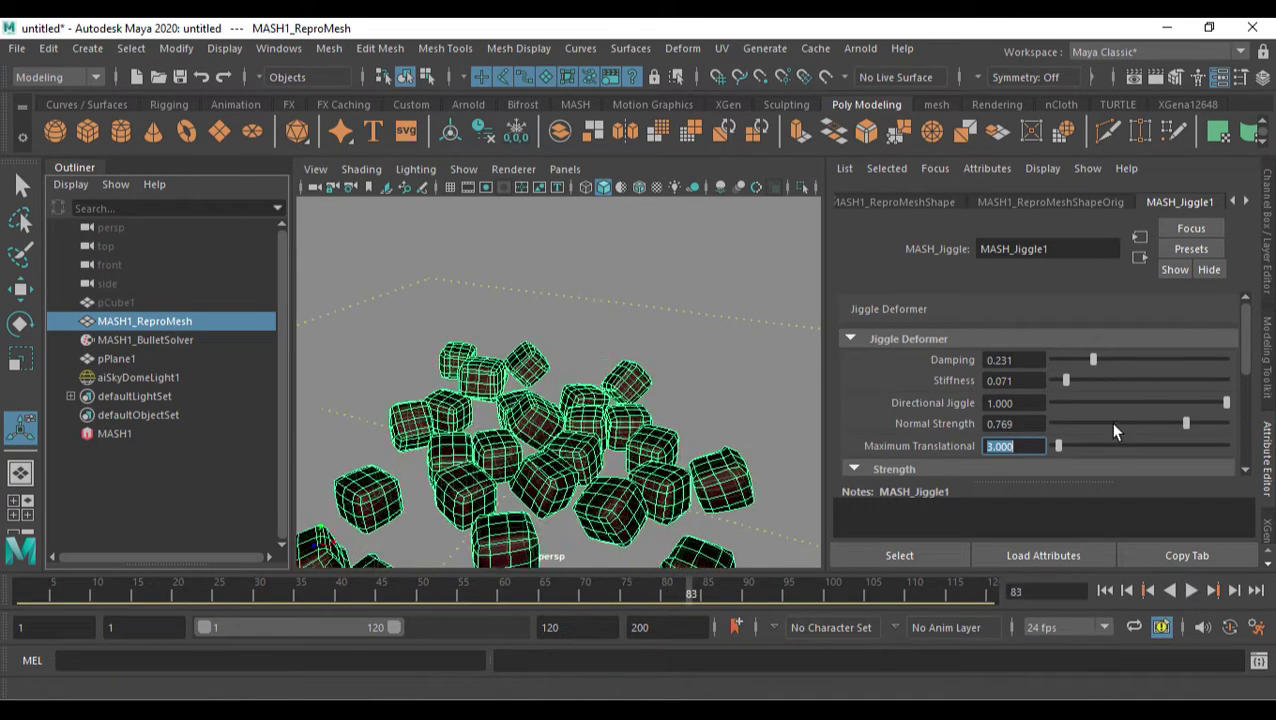
# - Raise the jiggle stiffness to 0.115 and replay the simulation from frame 1, stopping at frame 38
pyautogui.moveTo(1066, 381); pyautogui.dragTo(1070, 379)
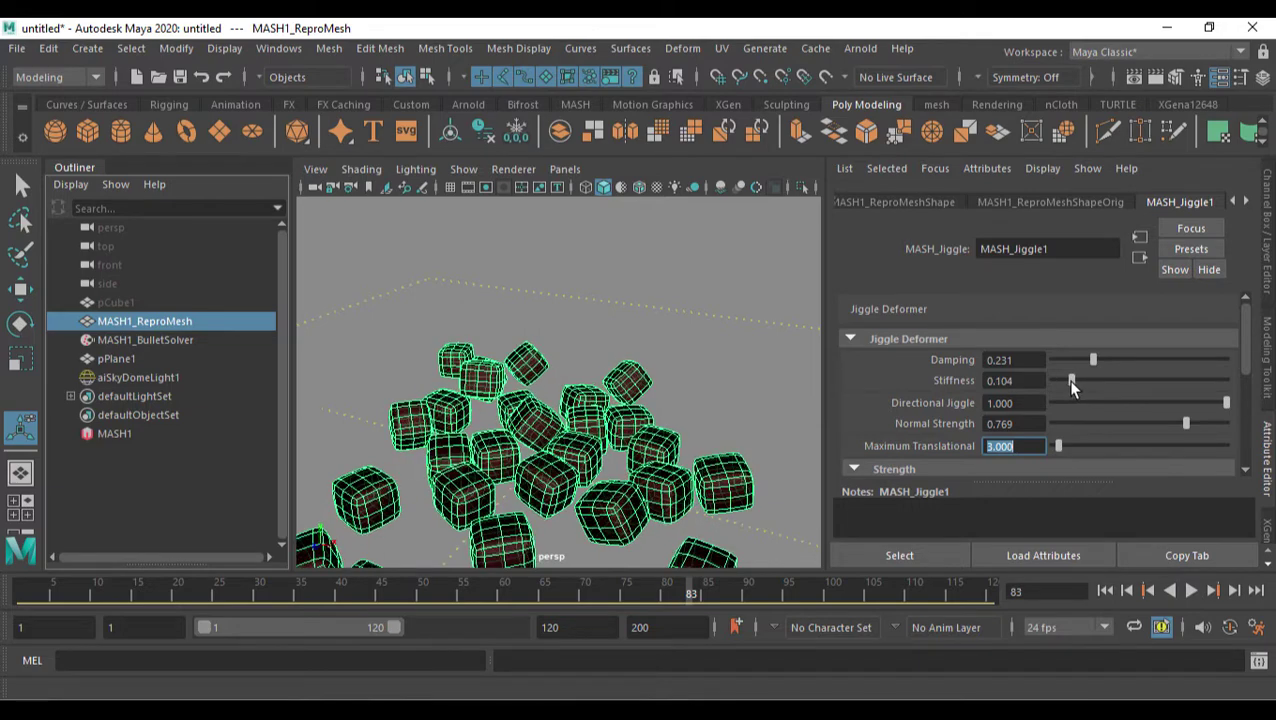
pyautogui.click(1105, 591)
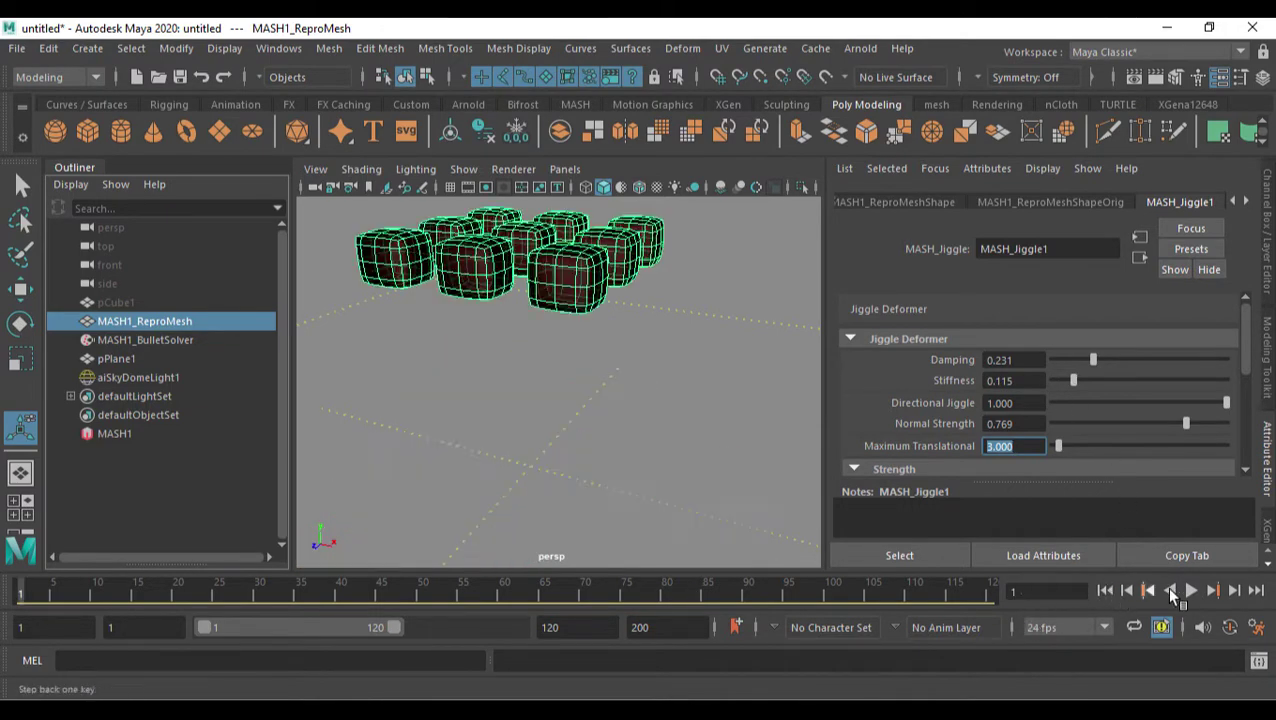
pyautogui.click(1192, 591)
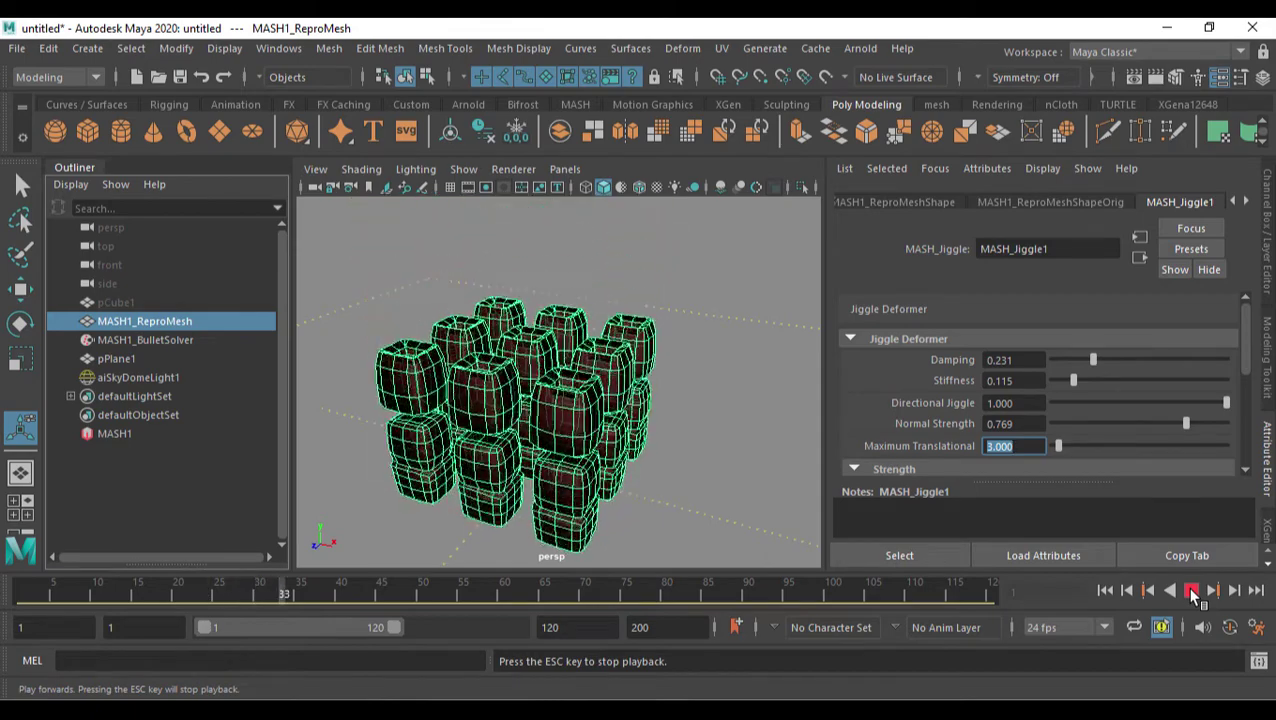
pyautogui.click(1190, 590)
# - Raise the jiggle stiffness to 0.154 and play the simulation, stopping at frame 75
pyautogui.moveTo(1075, 381); pyautogui.dragTo(1081, 381)
pyautogui.click(1105, 591)
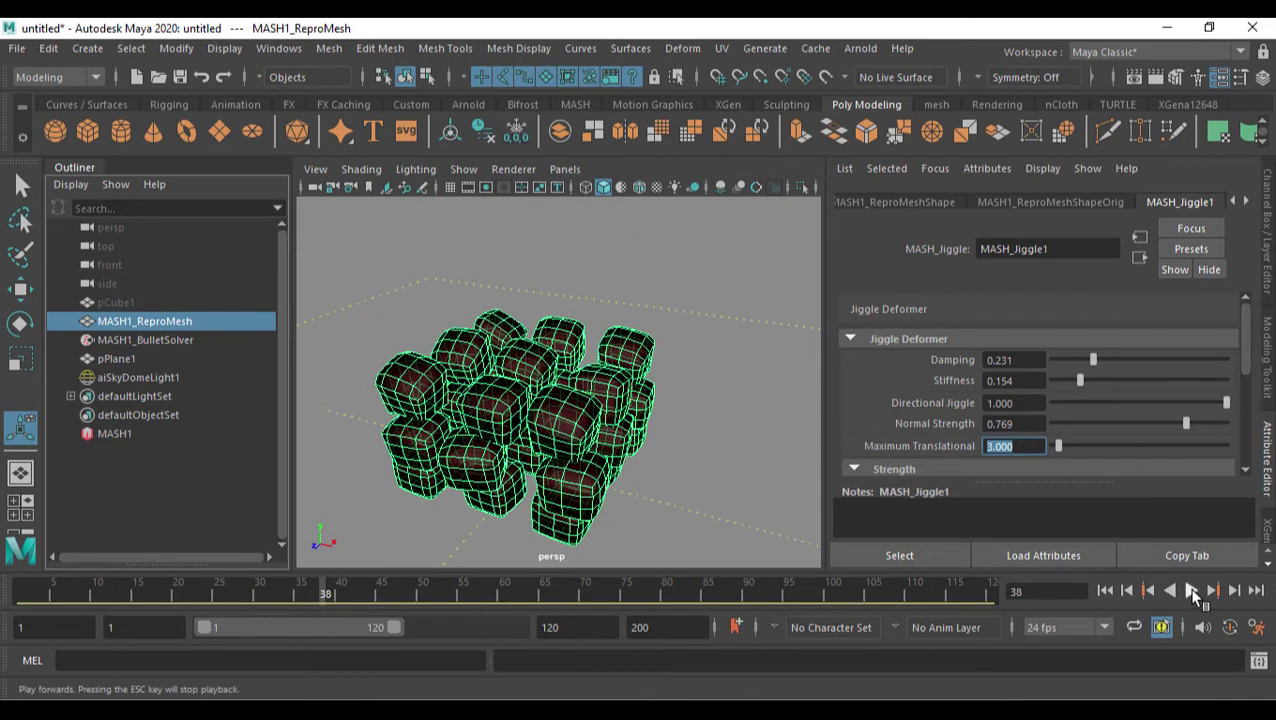
pyautogui.click(1192, 591)
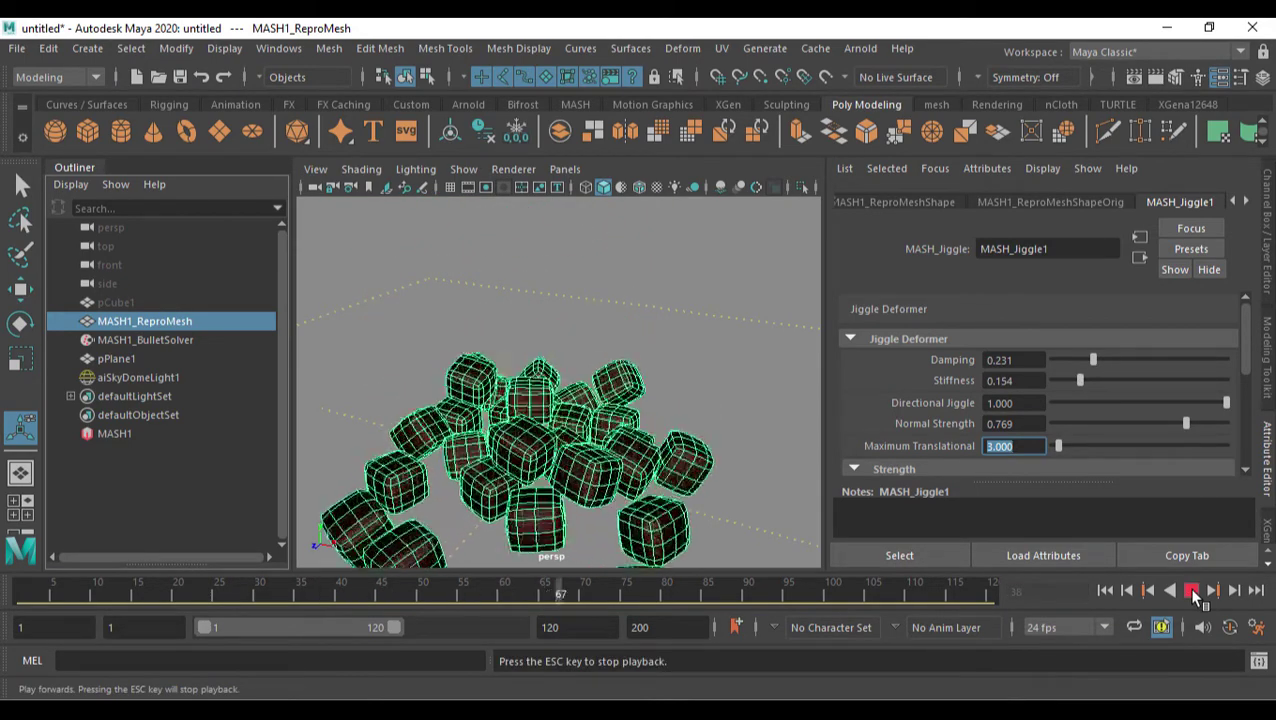
pyautogui.click(1192, 591)
# - Set the jiggle stiffness to 0.192 and normal strength to 1.000, and replay the simulation from frame 1, stopping at frame 61
pyautogui.moveTo(1081, 381); pyautogui.dragTo(1087, 381)
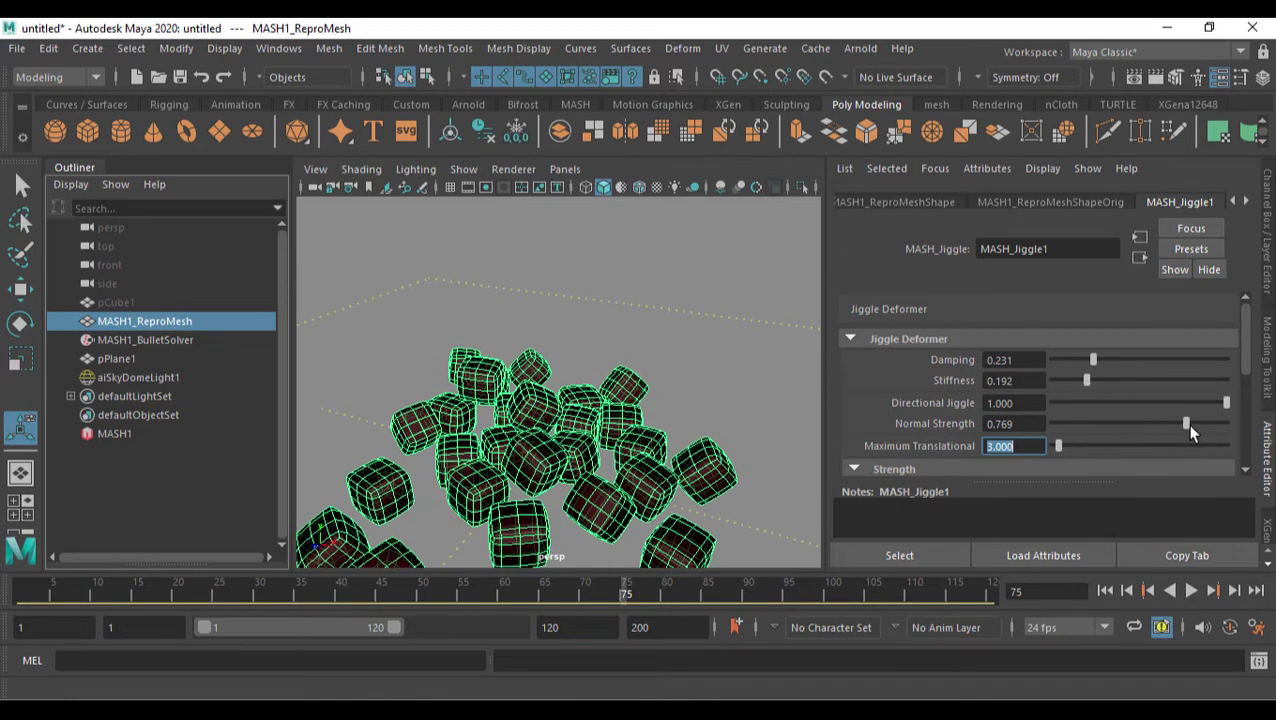
pyautogui.moveTo(1188, 424); pyautogui.dragTo(1228, 424)
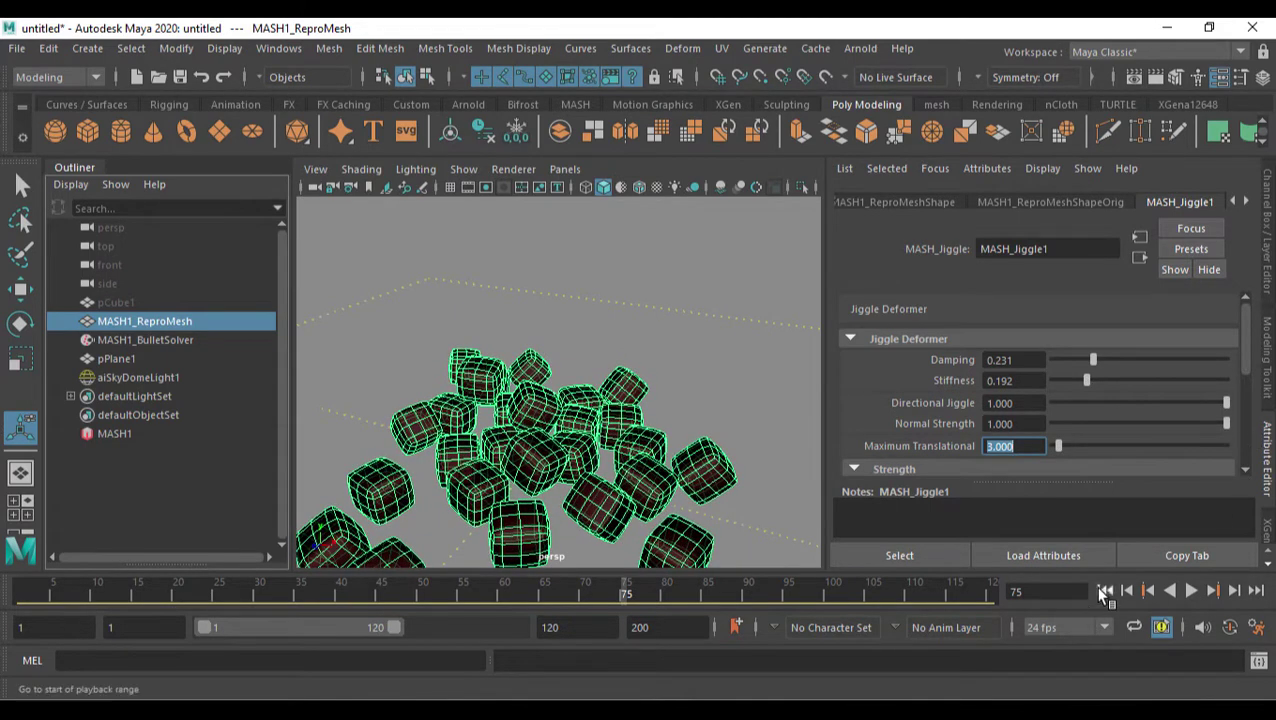
pyautogui.click(1105, 591)
pyautogui.click(1190, 592)
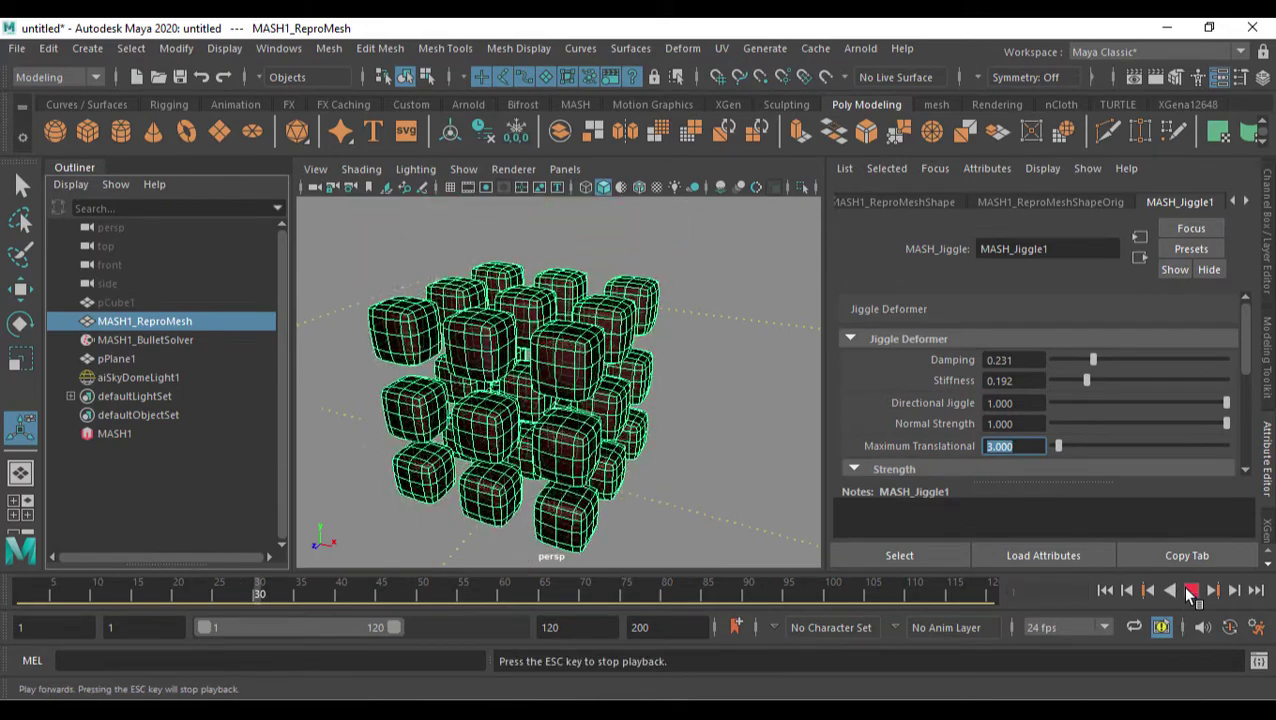
pyautogui.click(1190, 592)
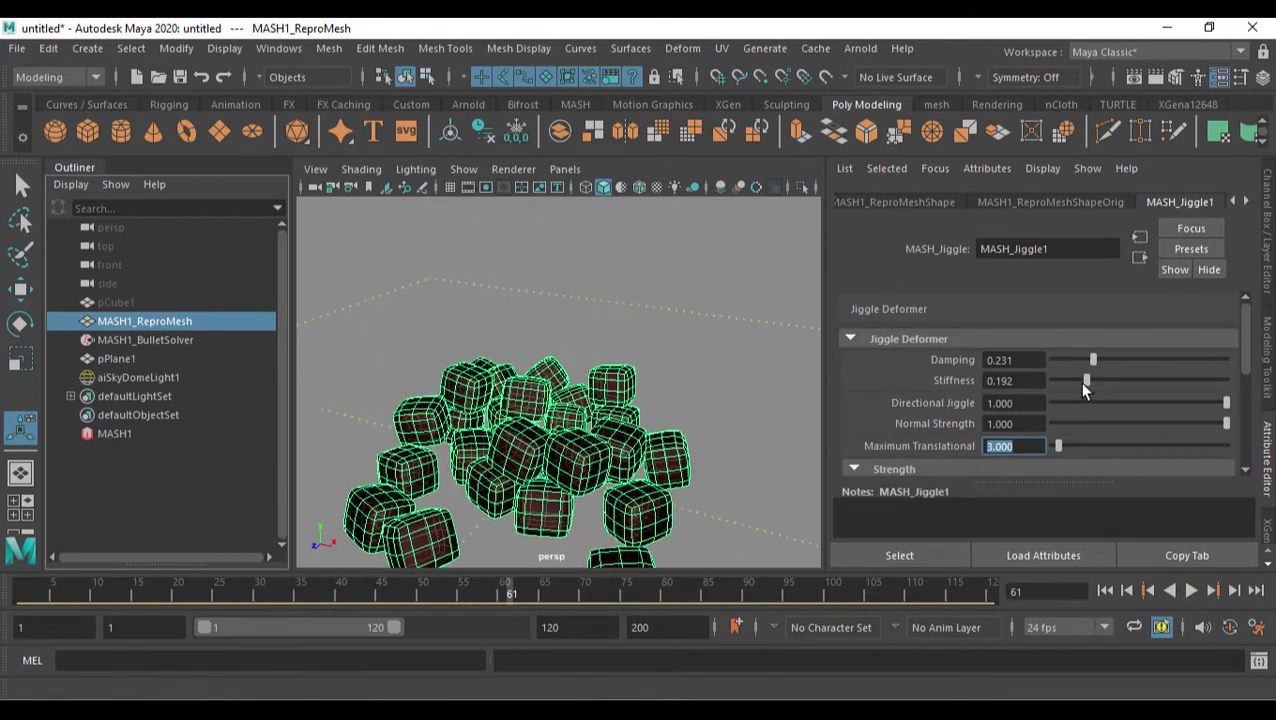
# - Lower the jiggle stiffness to 0.170 and replay the simulation from frame 1, stopping at frame 58
pyautogui.moveTo(1087, 384); pyautogui.dragTo(1079, 380)
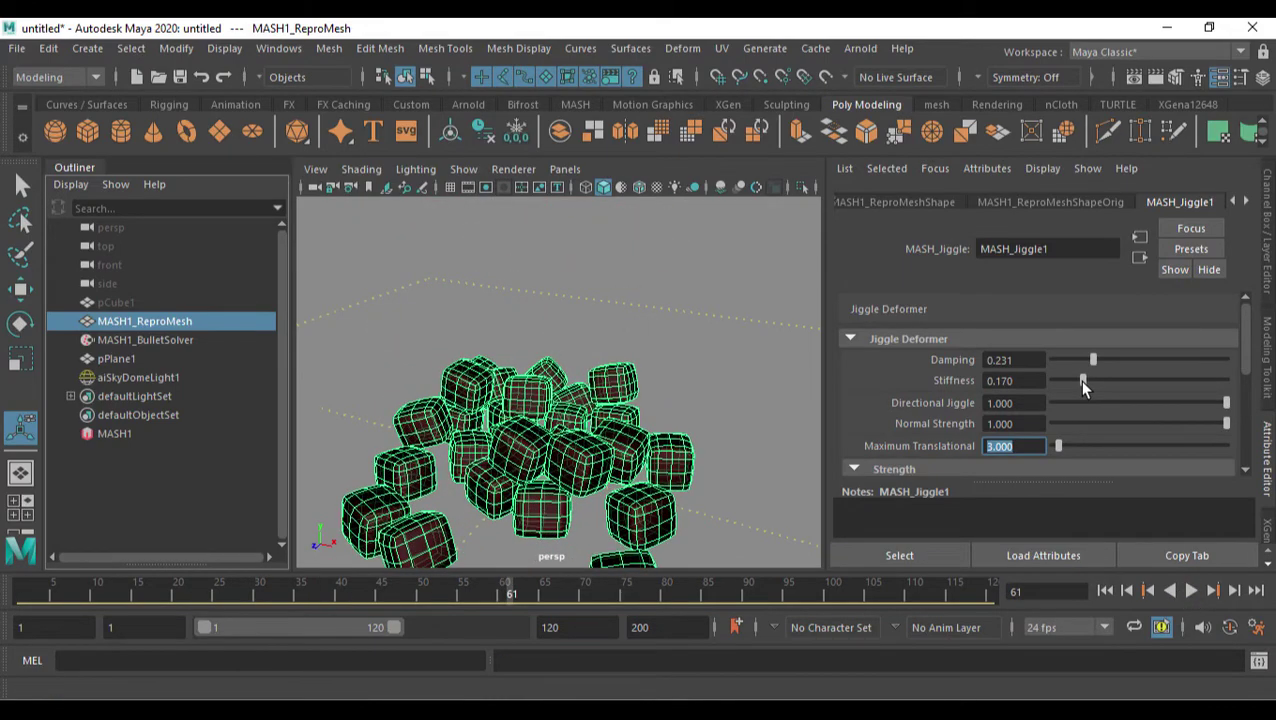
pyautogui.click(1105, 591)
pyautogui.click(1190, 592)
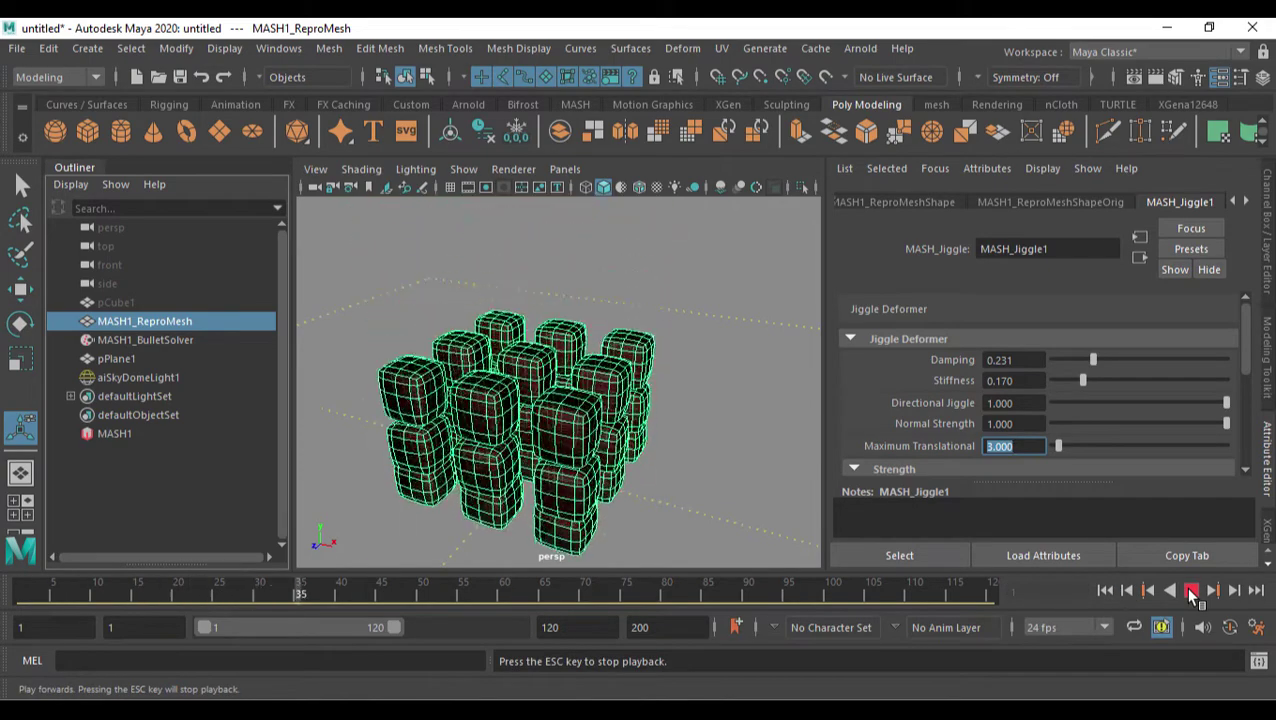
pyautogui.click(1190, 592)
# - Lower the jiggle stiffness to 0.110 and replay the simulation from frame 1, stopping at frame 54
pyautogui.keyDown('alt'); pyautogui.moveTo(694, 395); pyautogui.dragTo(715, 427); pyautogui.keyUp('alt')
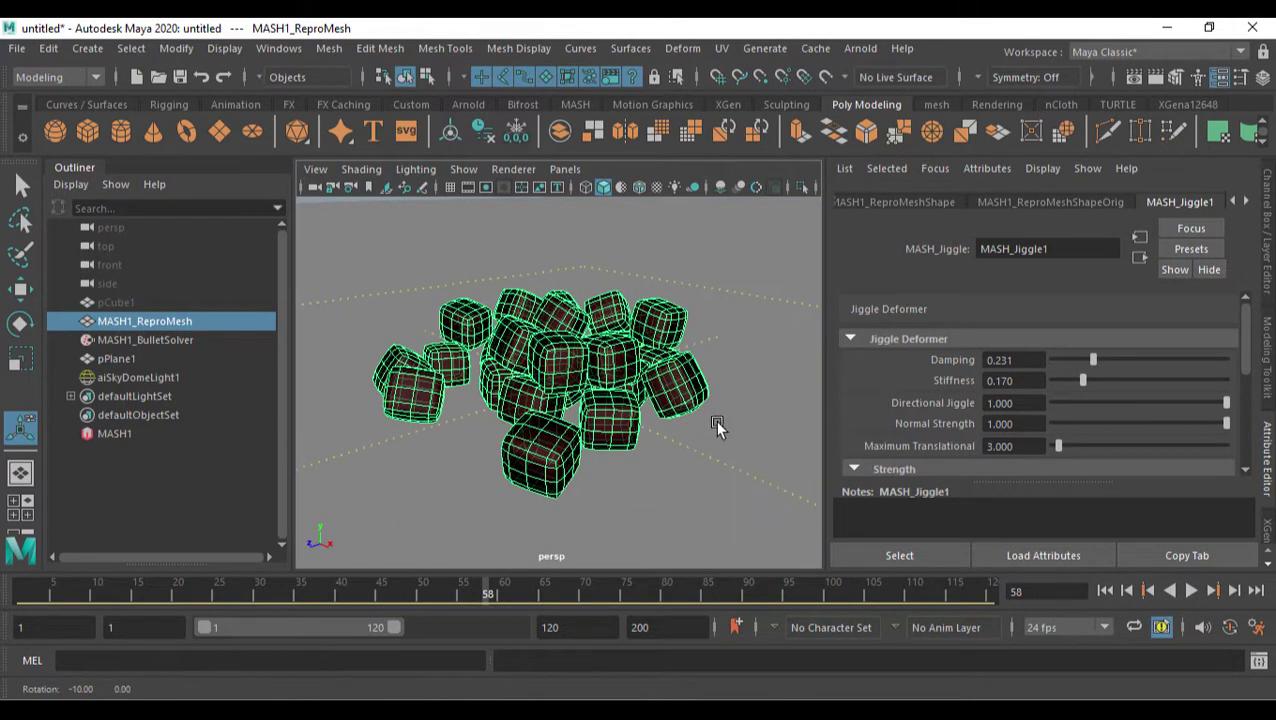
pyautogui.click(1105, 591)
pyautogui.moveTo(1086, 378); pyautogui.dragTo(1071, 385)
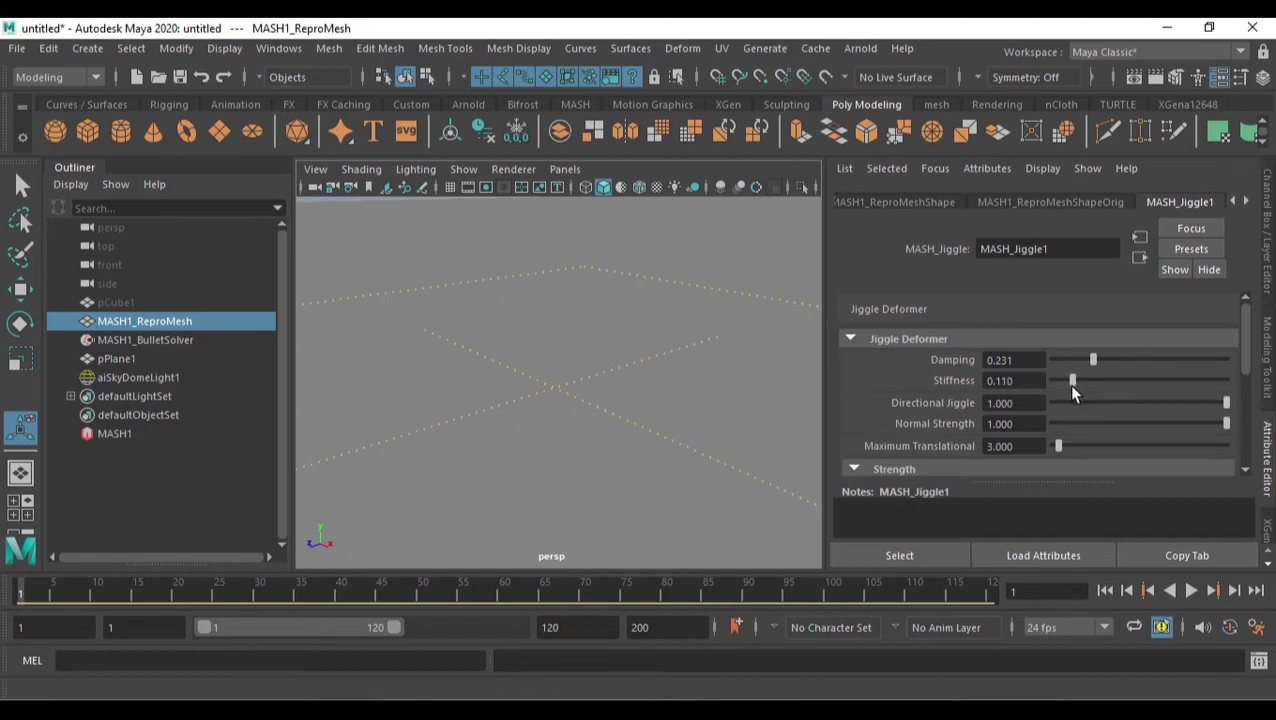
pyautogui.click(1191, 590)
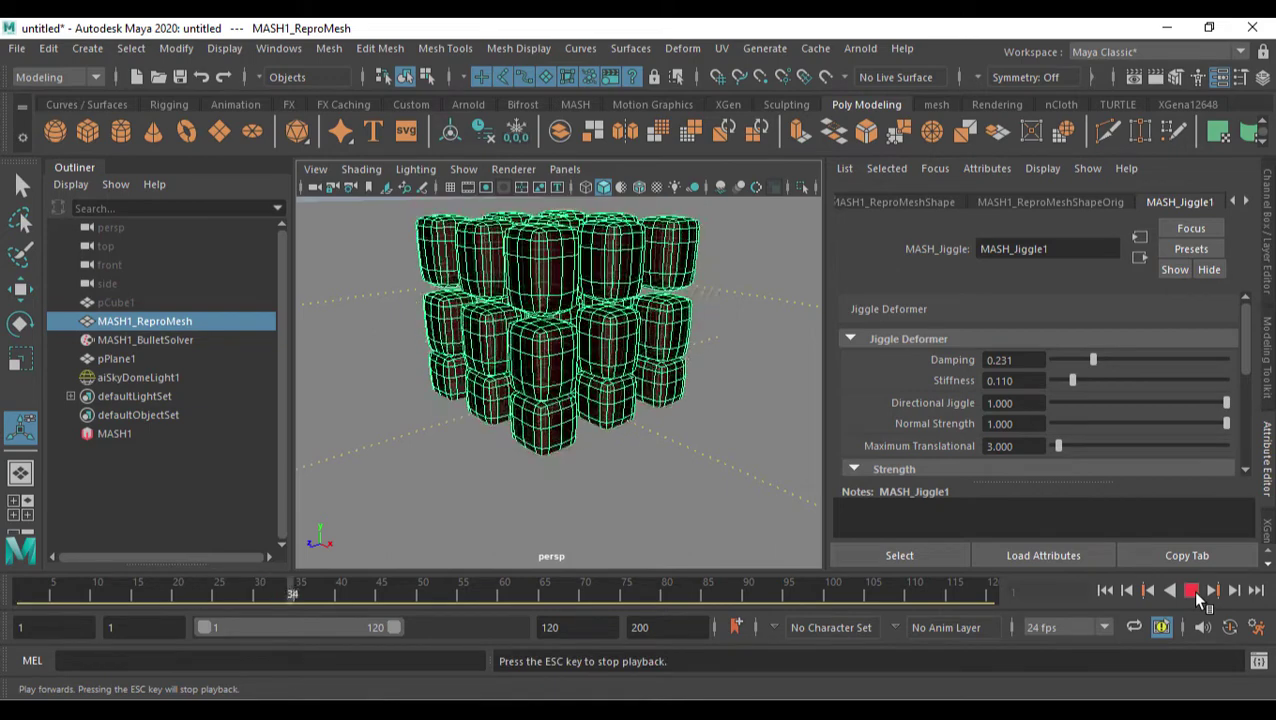
pyautogui.click(1191, 590)
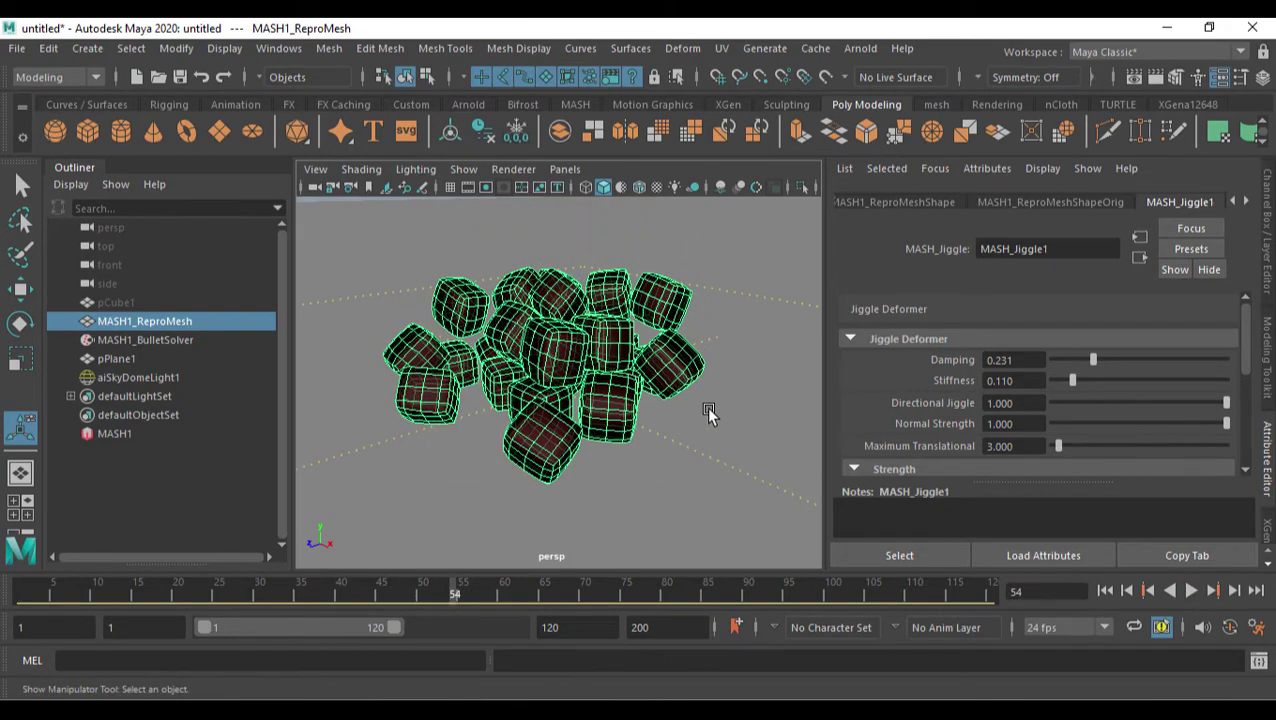
# - Rewind the simulation to frame 1 and lower the jiggle deformer's overall strength to 0.253
pyautogui.scroll(-3, 1070, 406)
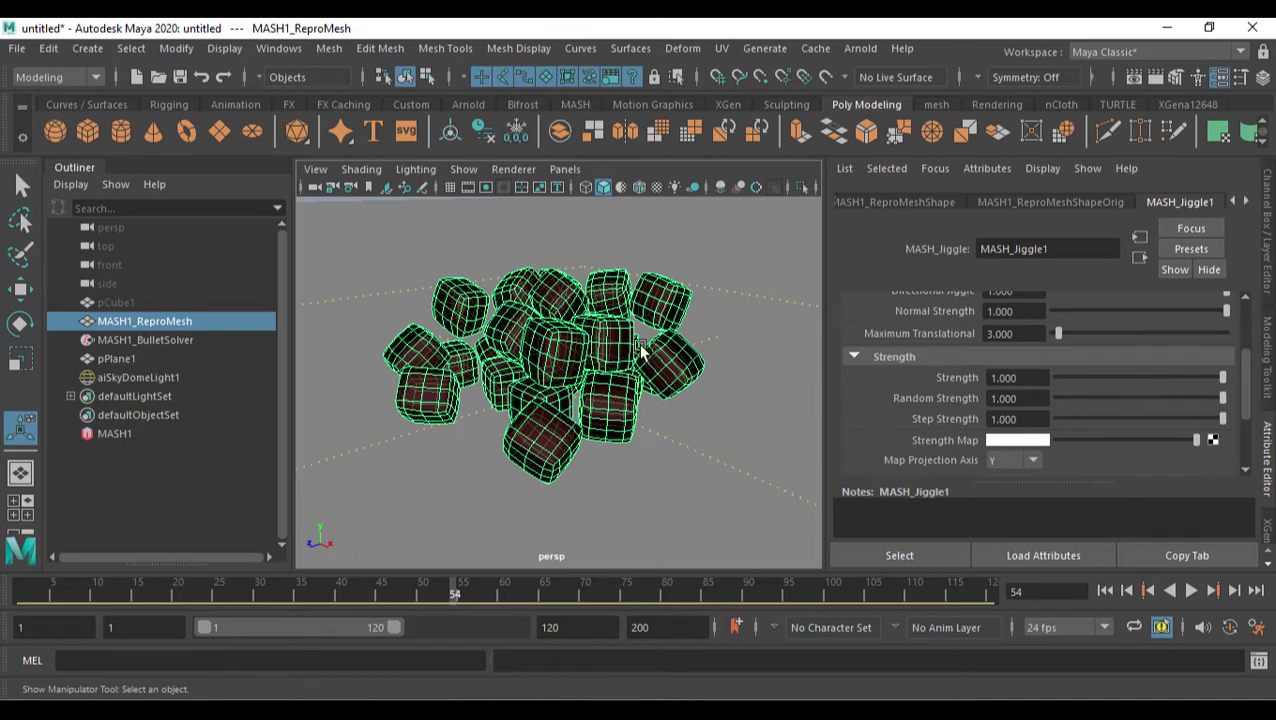
pyautogui.click(1105, 590)
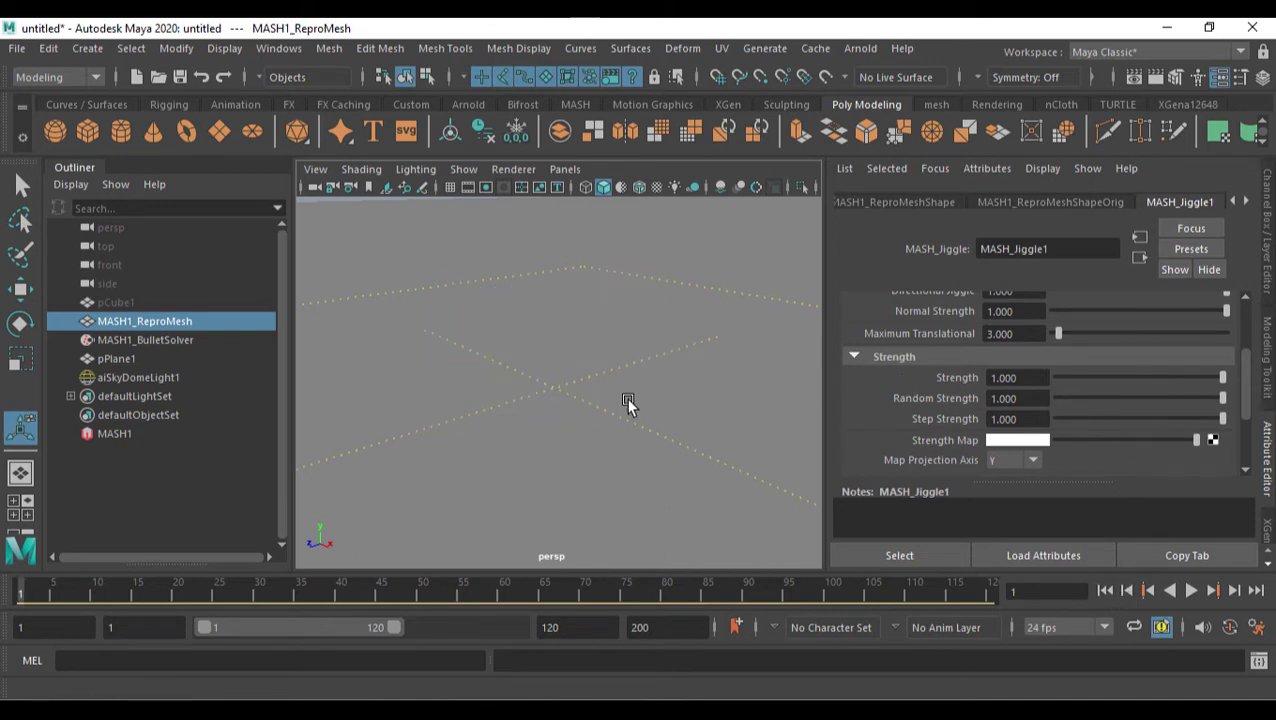
pyautogui.keyDown('alt'); pyautogui.moveTo(626, 398); pyautogui.dragTo(603, 470, button='middle'); pyautogui.keyUp('alt')
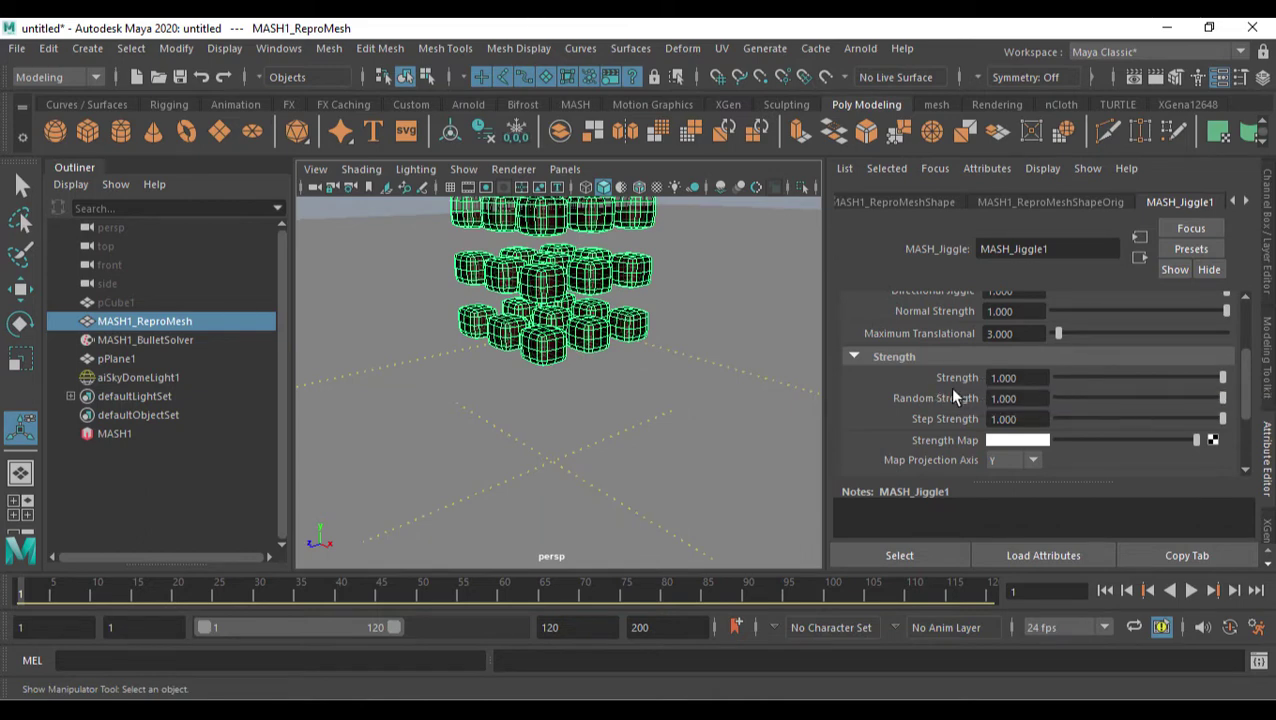
pyautogui.scroll(3, 1076, 343)
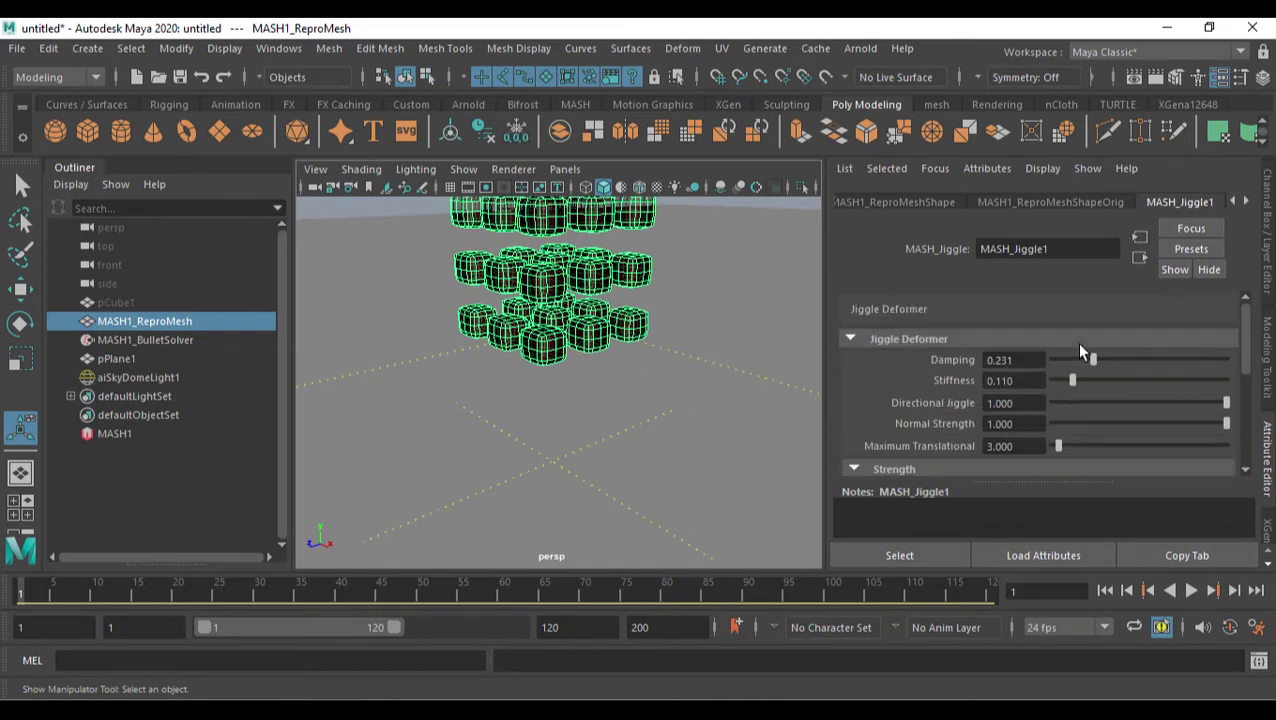
pyautogui.scroll(-3, 1081, 432)
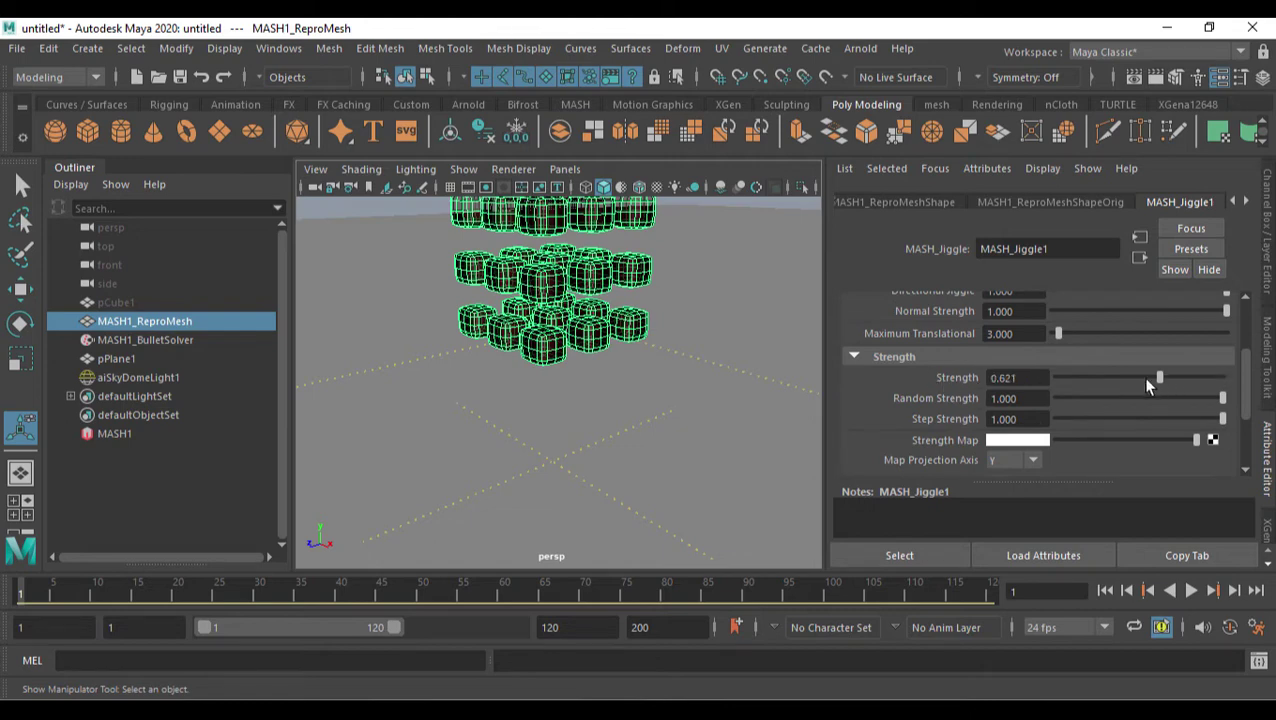
pyautogui.click(1096, 381)
pyautogui.scroll(1, 1110, 386)
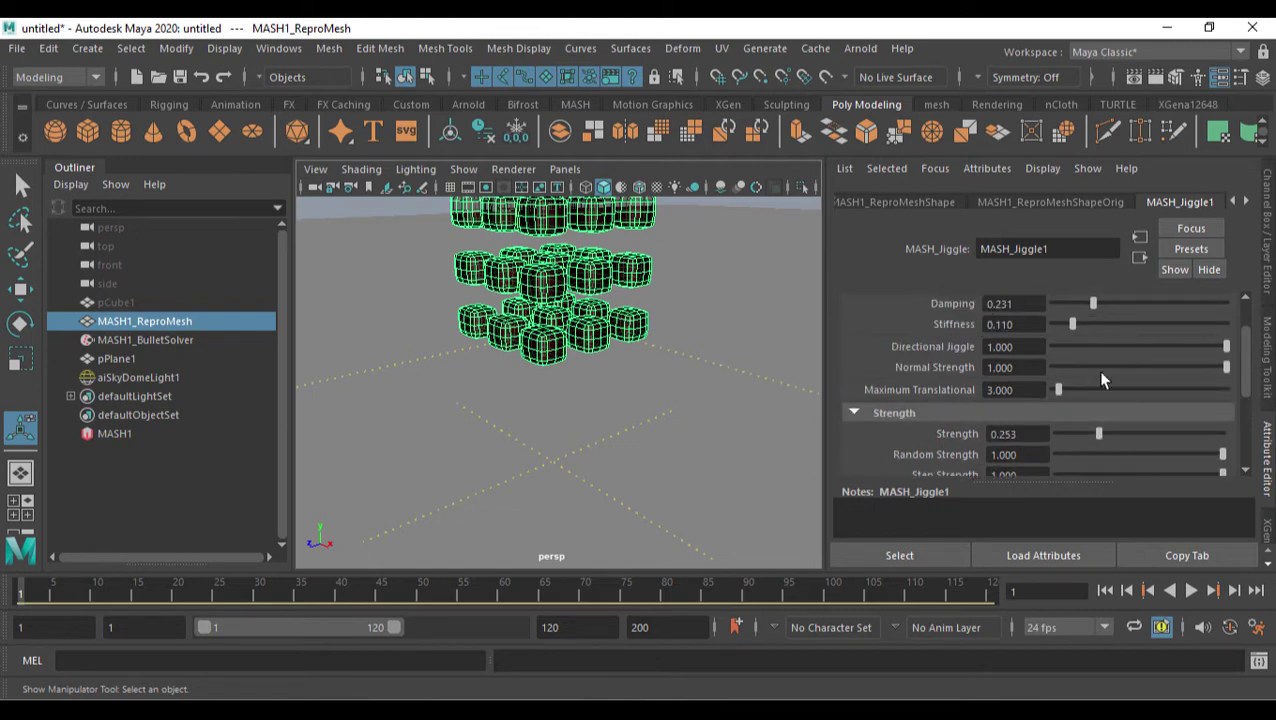
pyautogui.scroll(-1, 1152, 416)
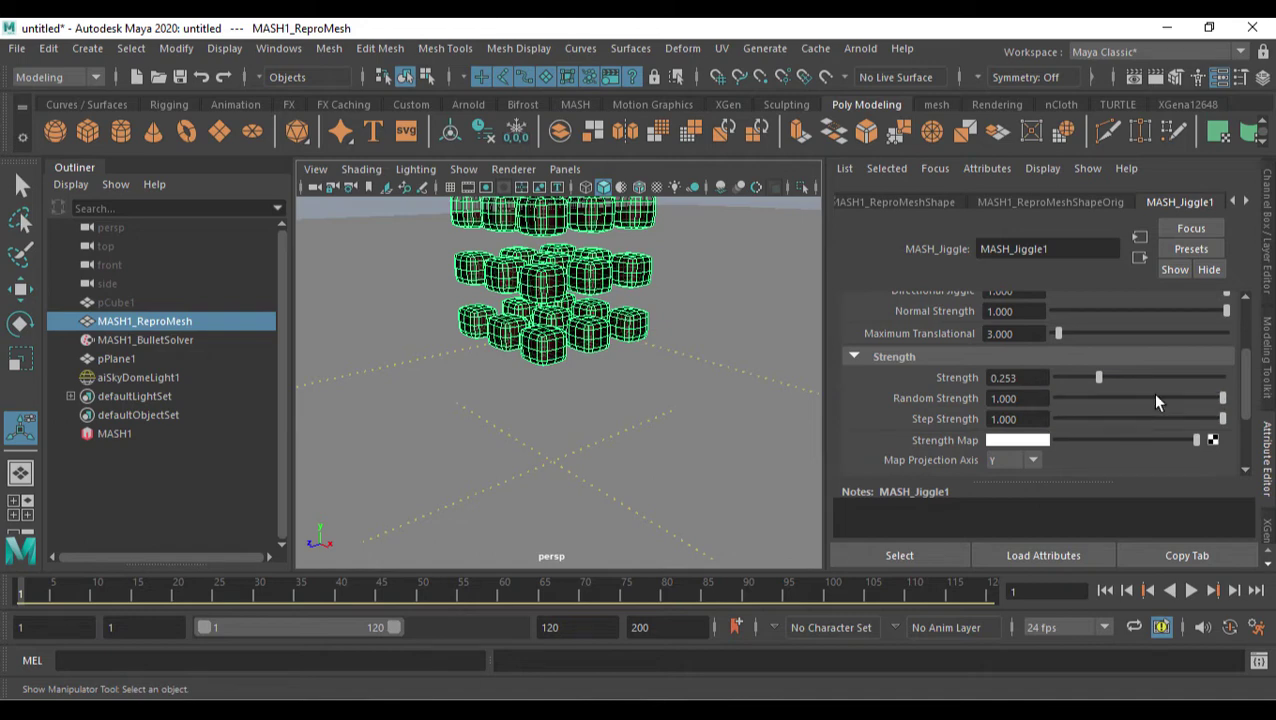
# - Set the jiggle strength back to 1.000 and random strength to 0.000, and play the simulation from frame 1 to frame 53
pyautogui.moveTo(1098, 385)
pyautogui.mouseDown()
pyautogui.moveTo(1258, 388)
pyautogui.moveTo(1114, 402)
pyautogui.mouseUp()
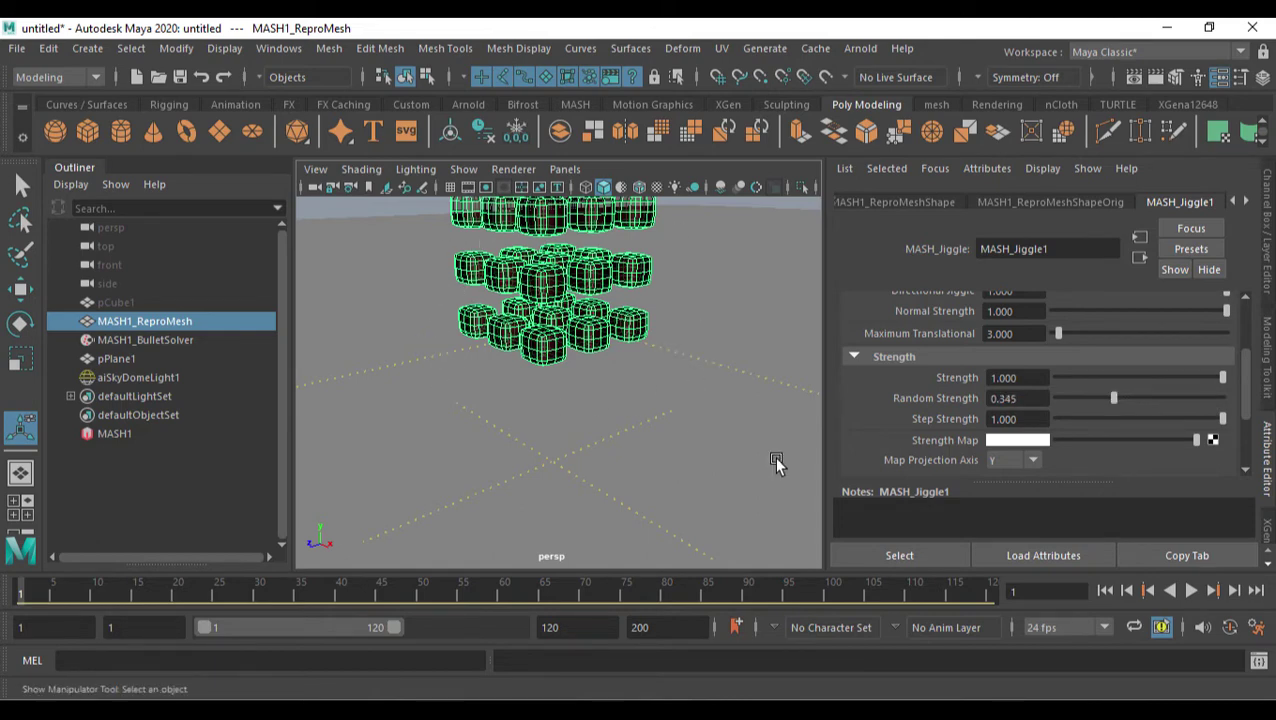
pyautogui.moveTo(1114, 399); pyautogui.dragTo(1055, 400)
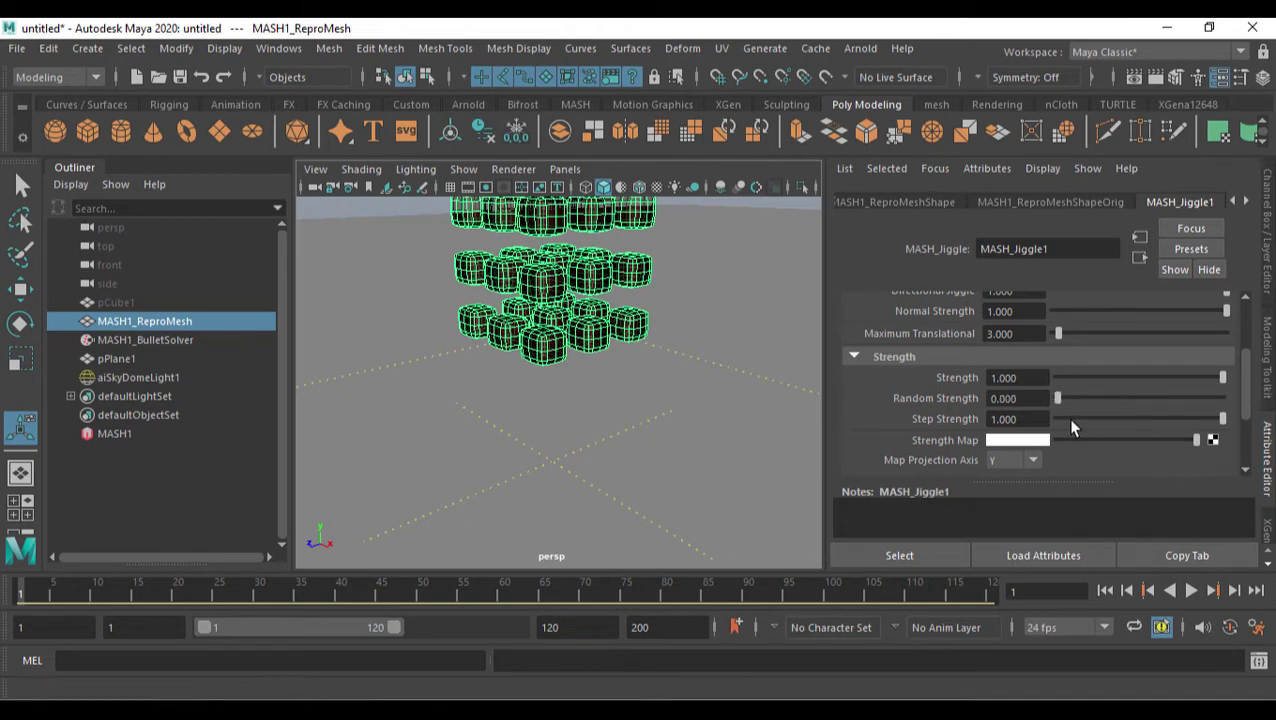
pyautogui.click(1191, 591)
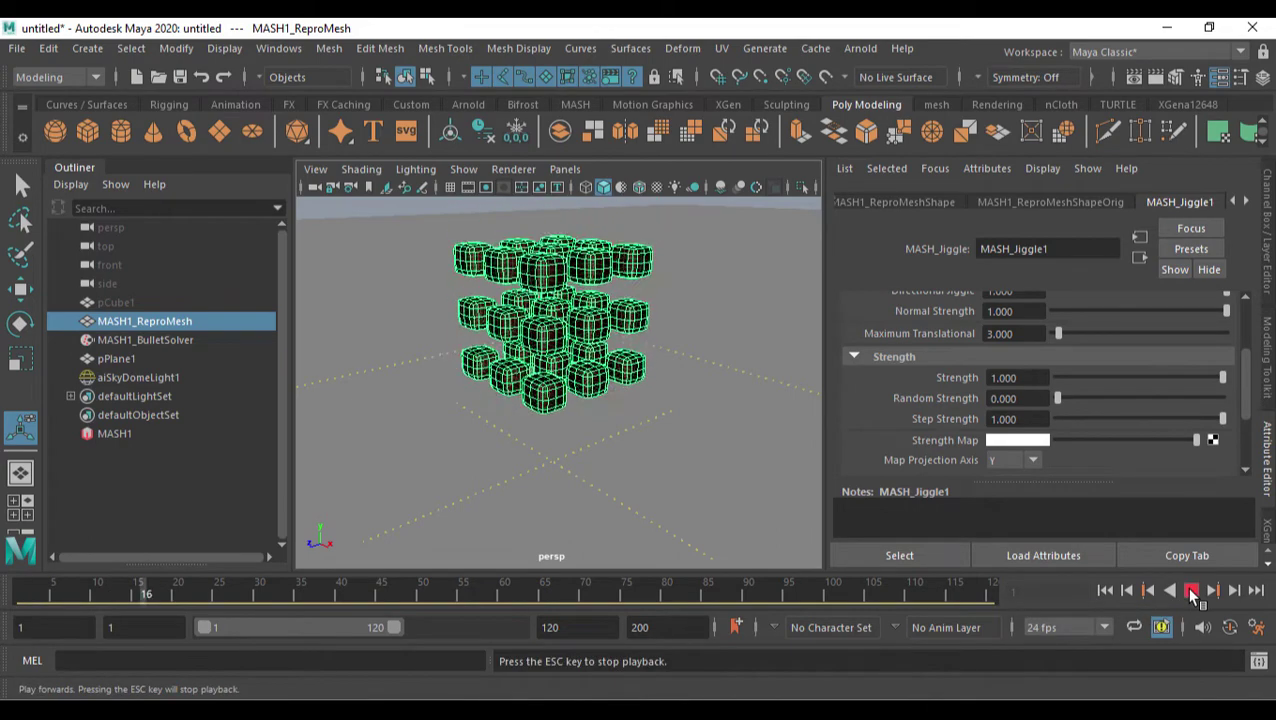
pyautogui.click(1191, 591)
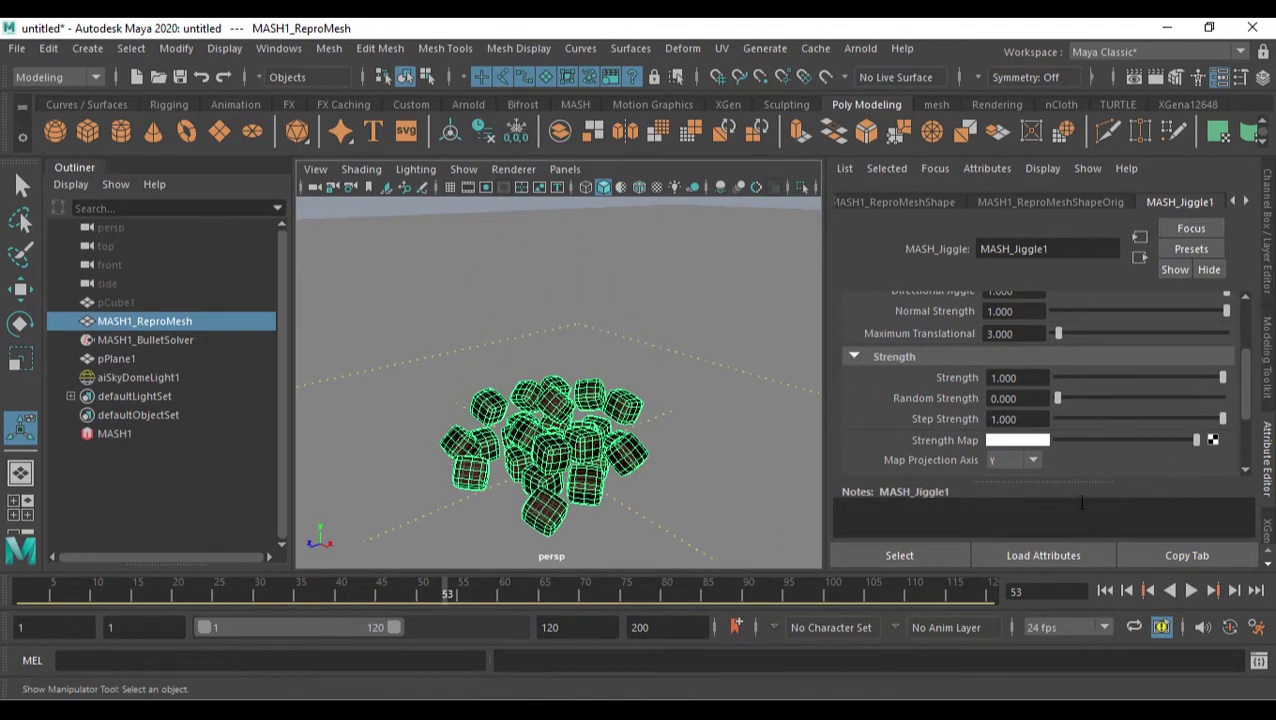
# - Set the jiggle random strength to 1.000 and step strength to 0.287, and replay the simulation from frame 1, stopping at frame 29
pyautogui.click(1105, 591)
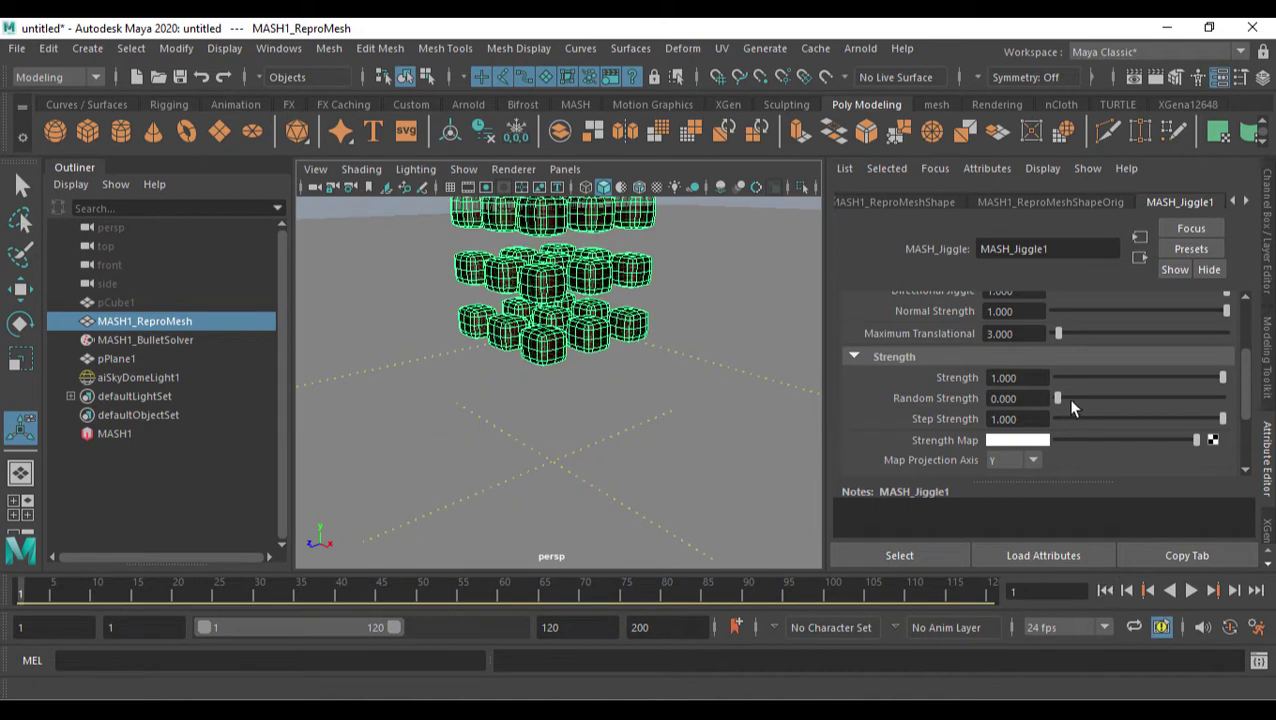
pyautogui.moveTo(1071, 401); pyautogui.dragTo(1268, 410)
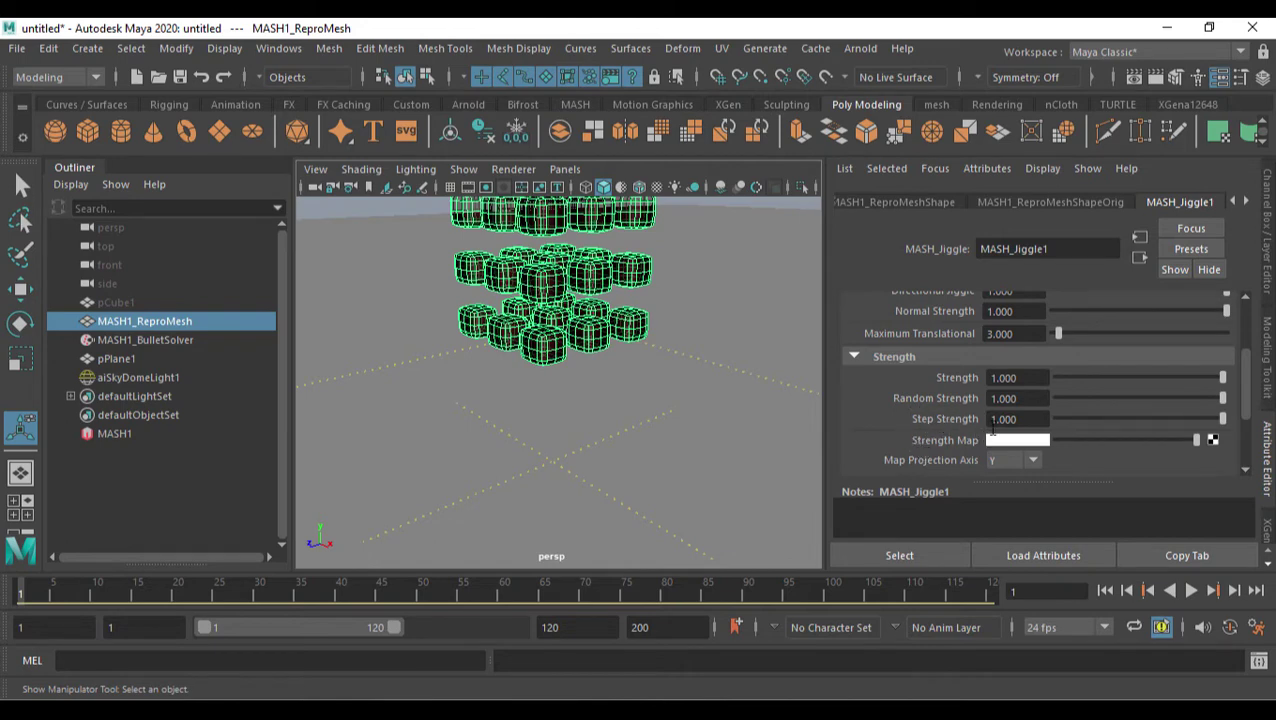
pyautogui.moveTo(1221, 419); pyautogui.dragTo(1163, 420)
pyautogui.click(1191, 590)
pyautogui.click(1192, 591)
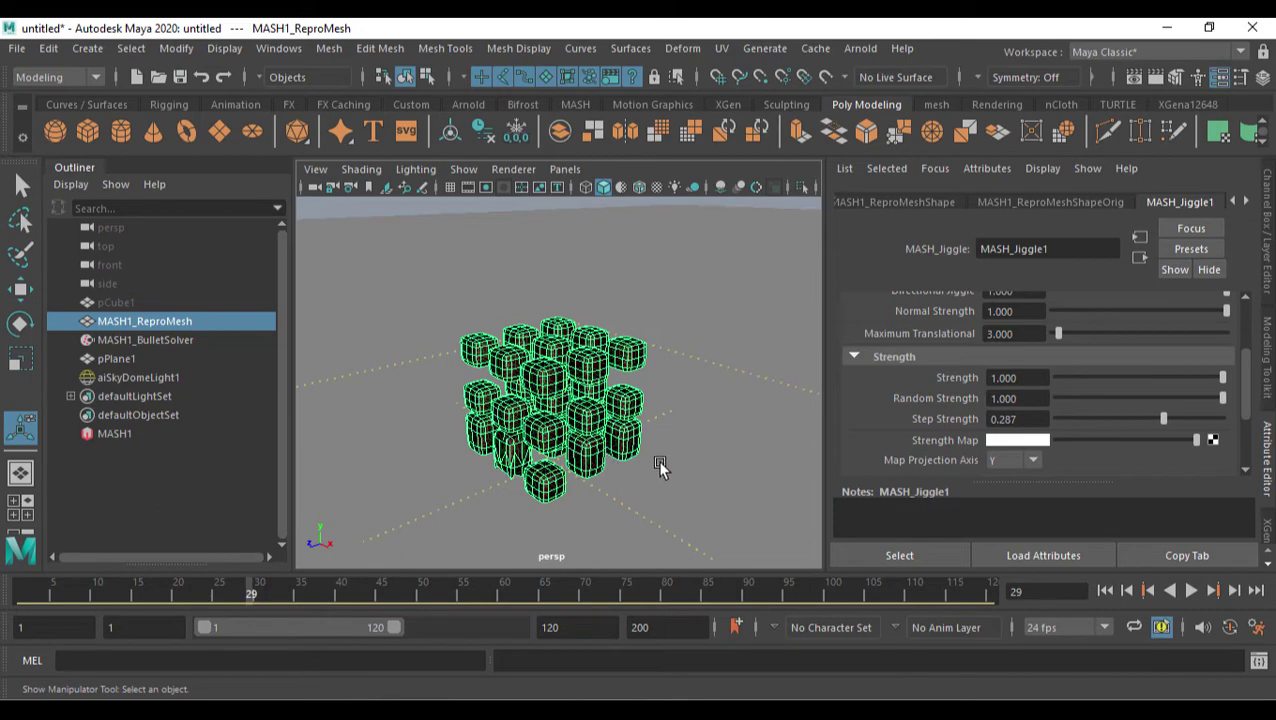
# - Set the jiggle step strength to -0.529 and replay the simulation from frame 1, stopping at frame 24
pyautogui.keyDown('alt'); pyautogui.moveTo(700, 462); pyautogui.dragTo(669, 399); pyautogui.keyUp('alt')
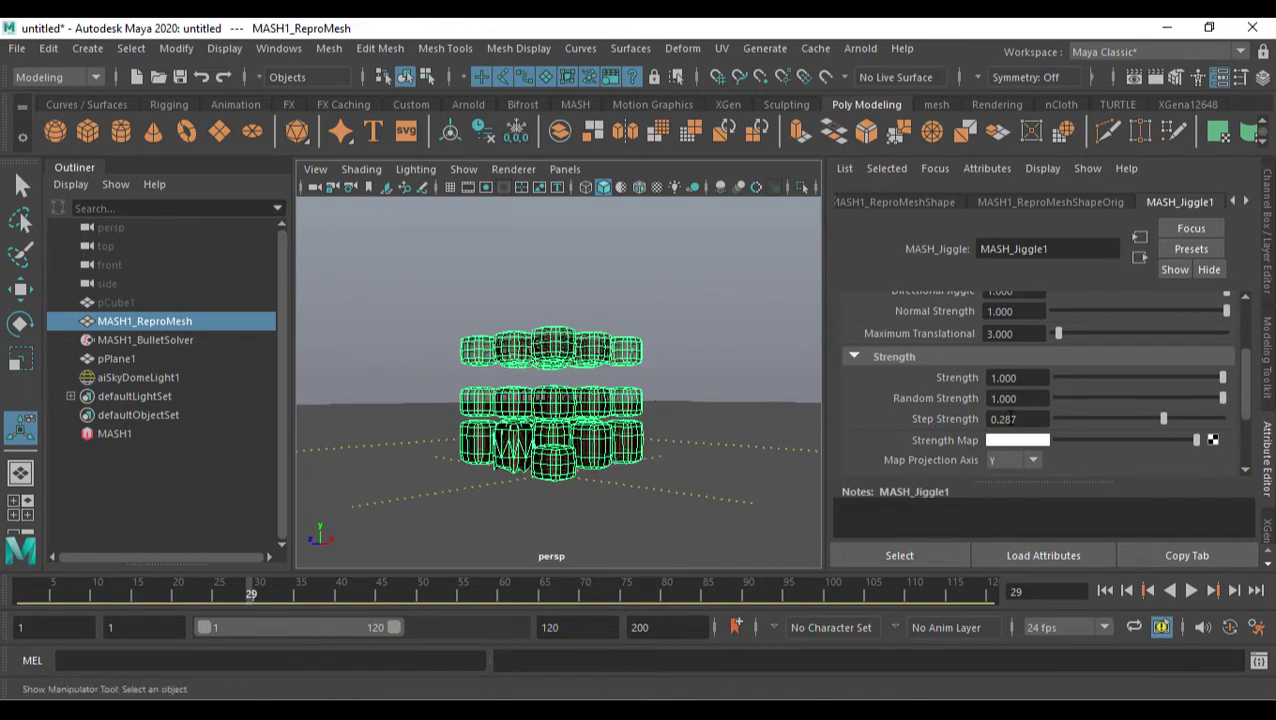
pyautogui.moveTo(1115, 418); pyautogui.dragTo(1096, 418)
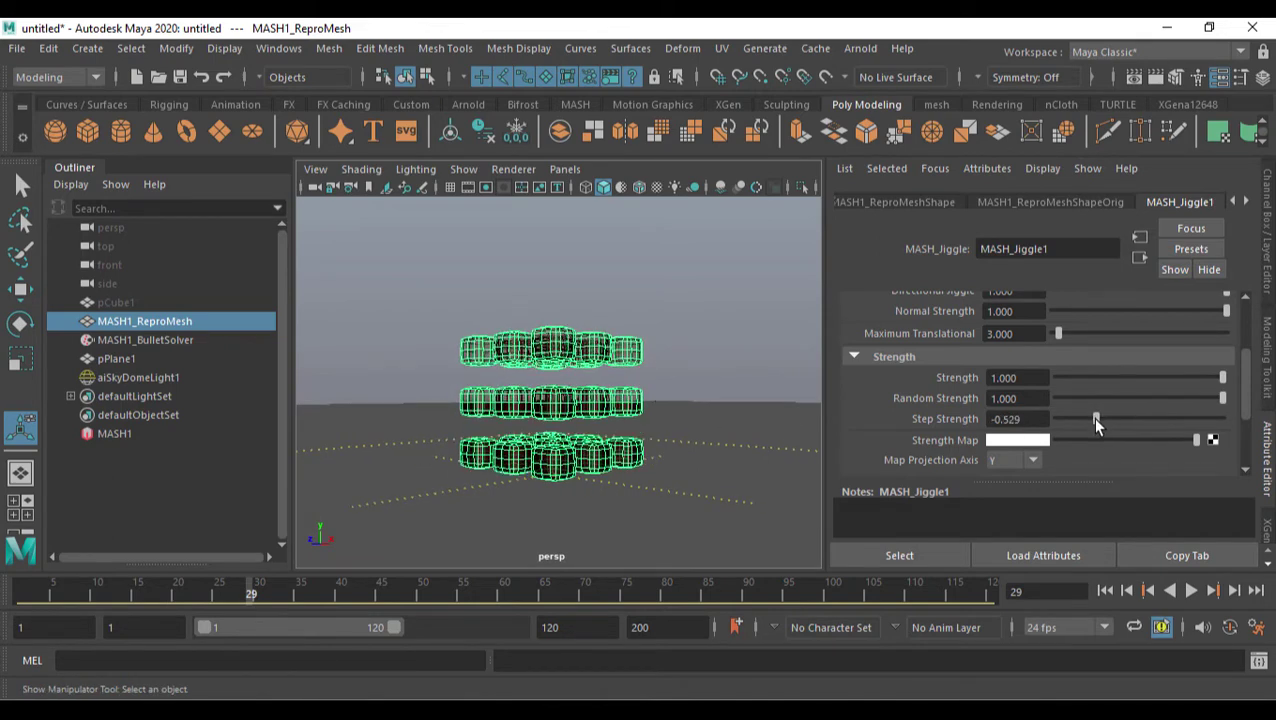
pyautogui.click(1105, 590)
pyautogui.click(1191, 590)
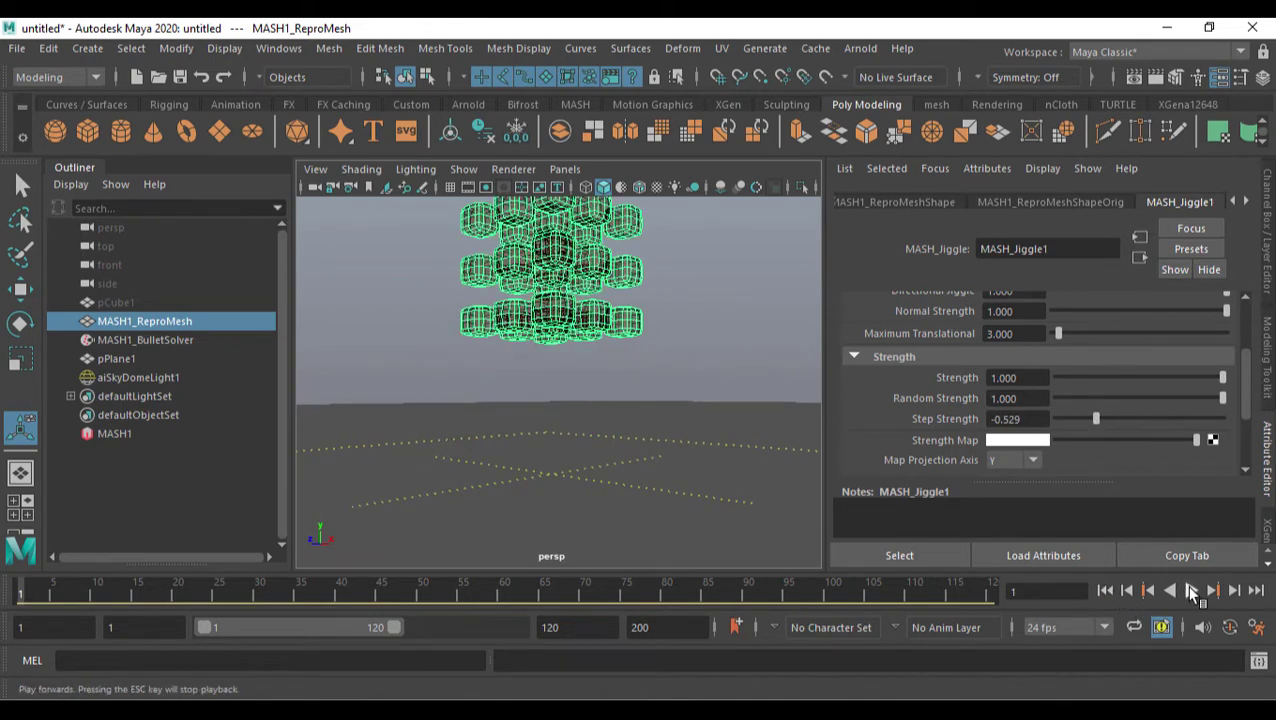
pyautogui.click(1191, 590)
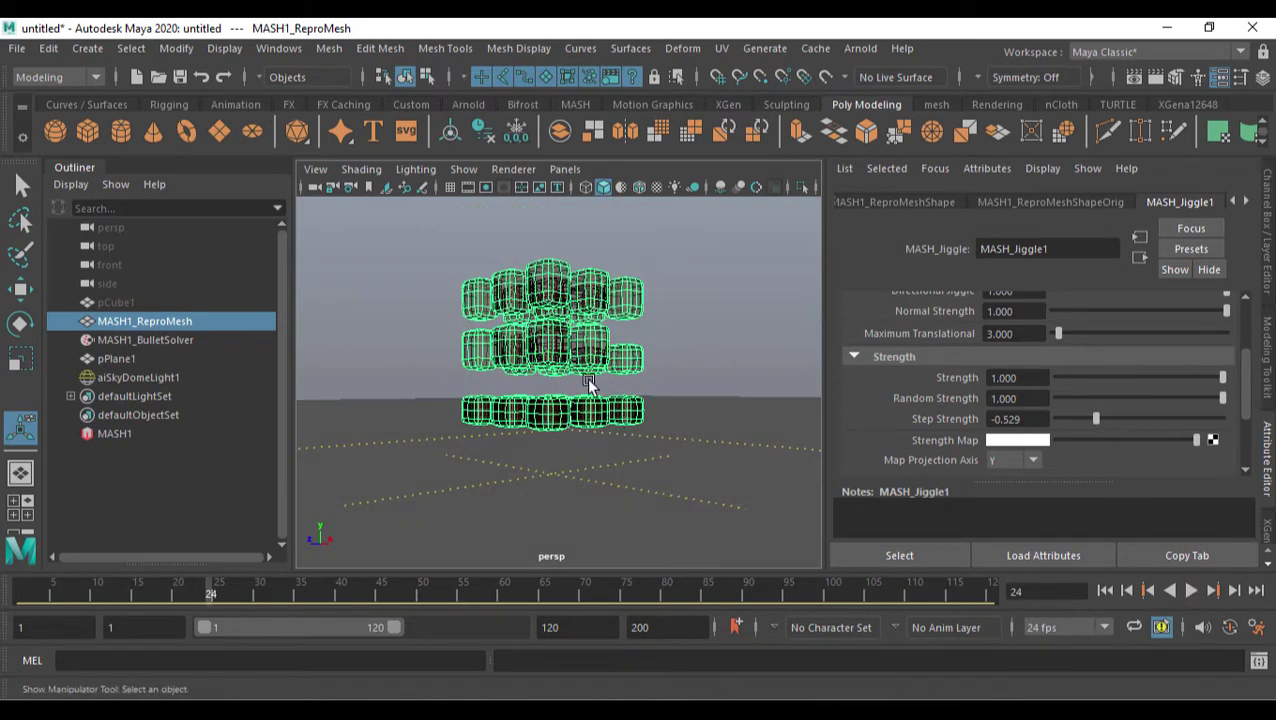
# - Set the jiggle step strength to 0.184 and replay the simulation from frame 1, stopping at frame 27
pyautogui.keyDown('alt'); pyautogui.moveTo(597, 318); pyautogui.dragTo(604, 420); pyautogui.keyUp('alt')
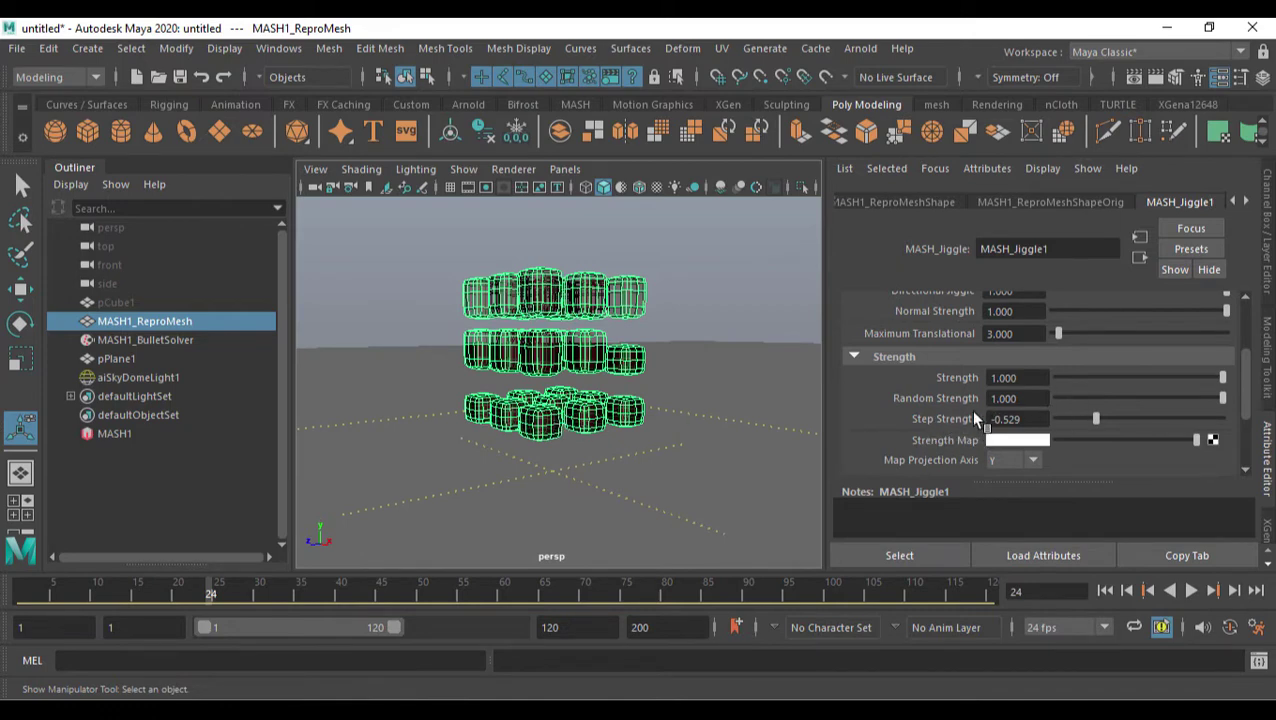
pyautogui.moveTo(1091, 418); pyautogui.dragTo(1156, 421)
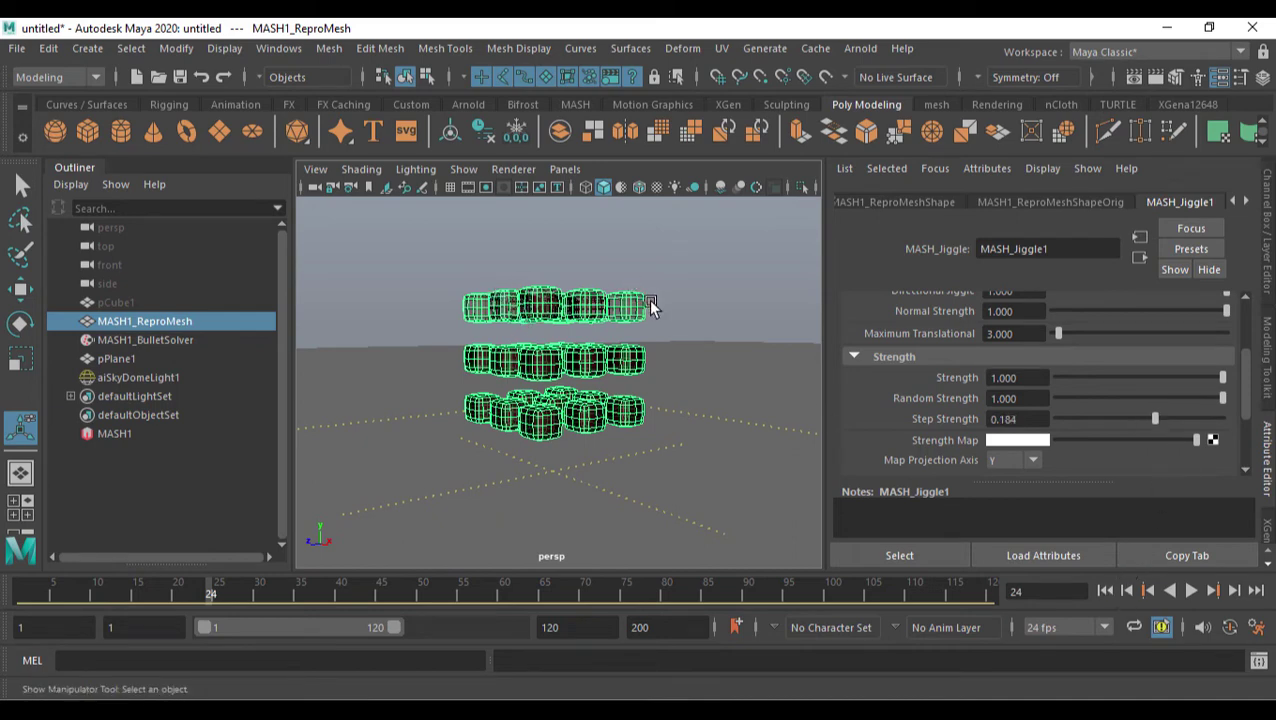
pyautogui.click(1106, 590)
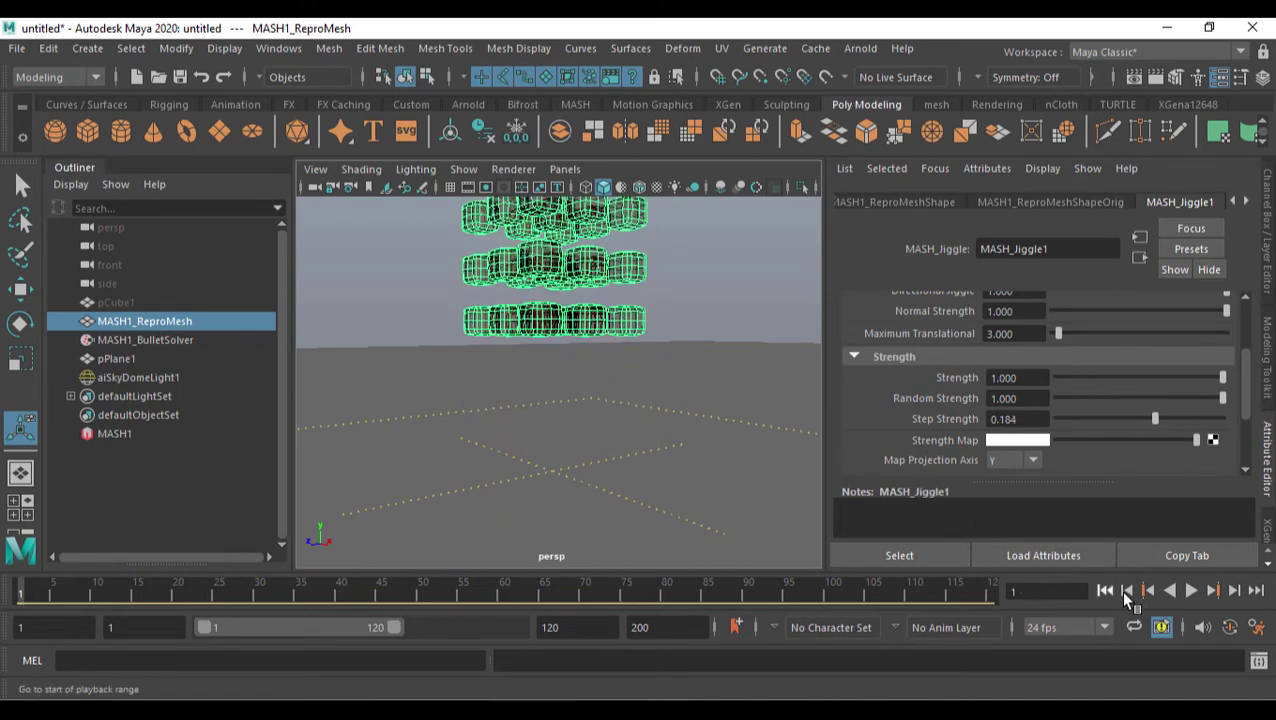
pyautogui.click(1193, 592)
pyautogui.click(1191, 590)
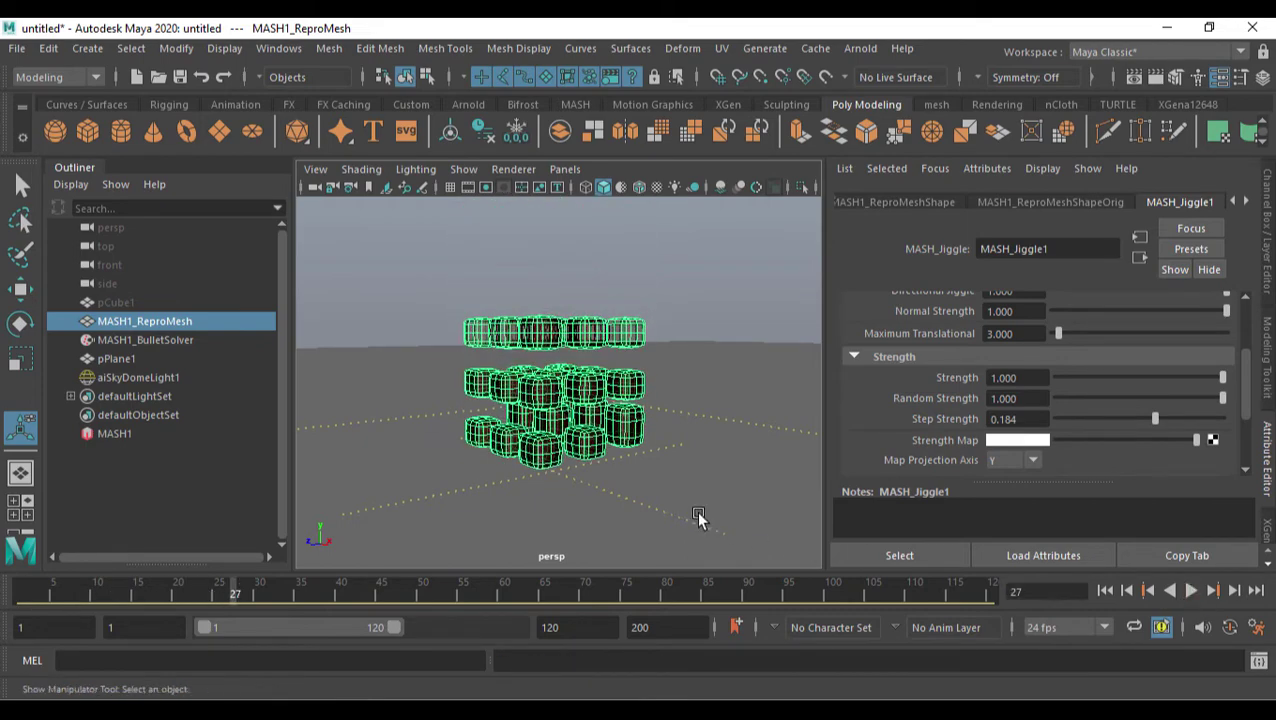
# - Replay the jiggle simulation from frame 1 while viewing the cubes from a different angle, stopping at frame 34
pyautogui.keyDown('alt'); pyautogui.moveTo(698, 518); pyautogui.dragTo(692, 478); pyautogui.keyUp('alt')
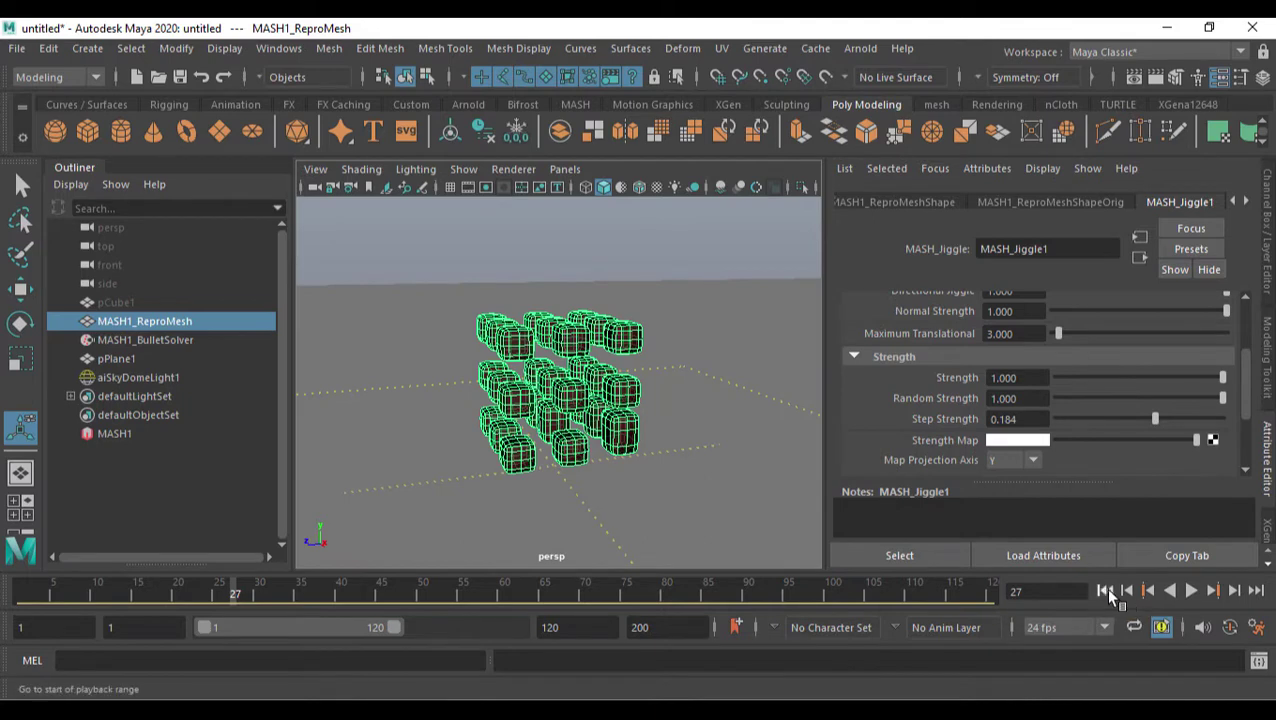
pyautogui.click(1105, 590)
pyautogui.click(1192, 590)
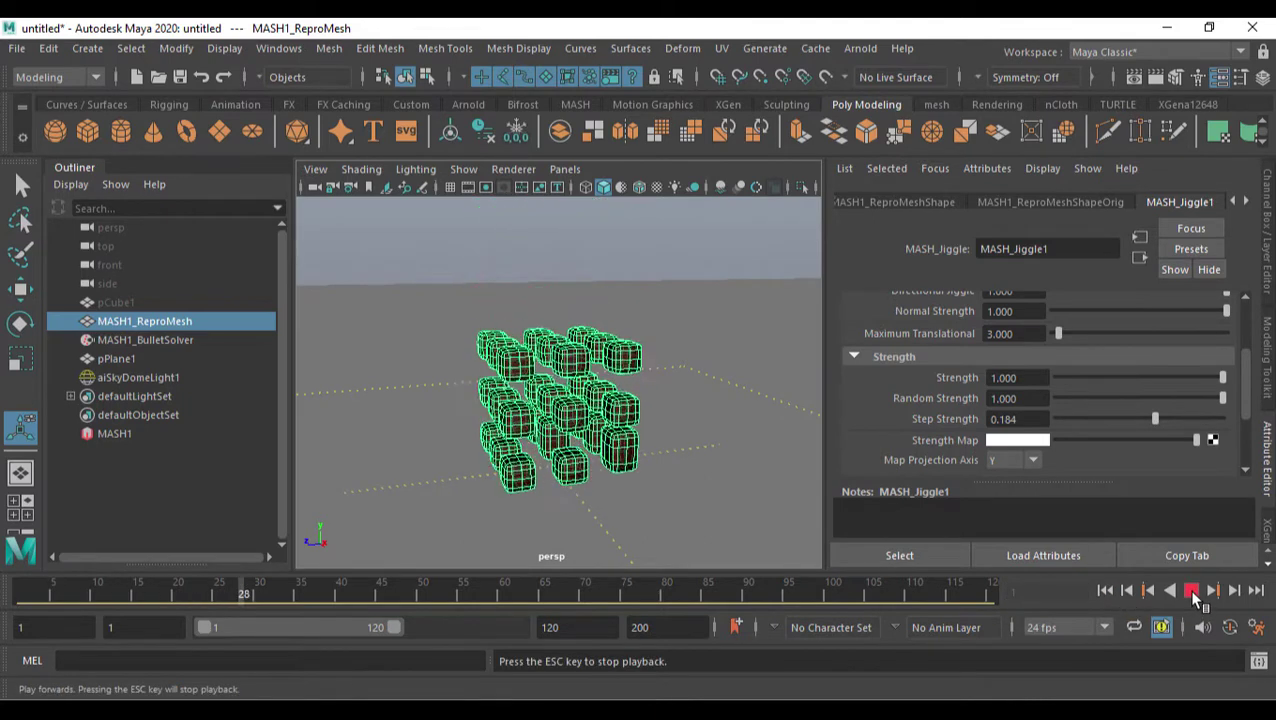
pyautogui.click(1187, 588)
# - Set the jiggle step strength to 1.000 and replay the simulation from frame 1, stopping at frame 44
pyautogui.moveTo(1157, 421); pyautogui.dragTo(1264, 422)
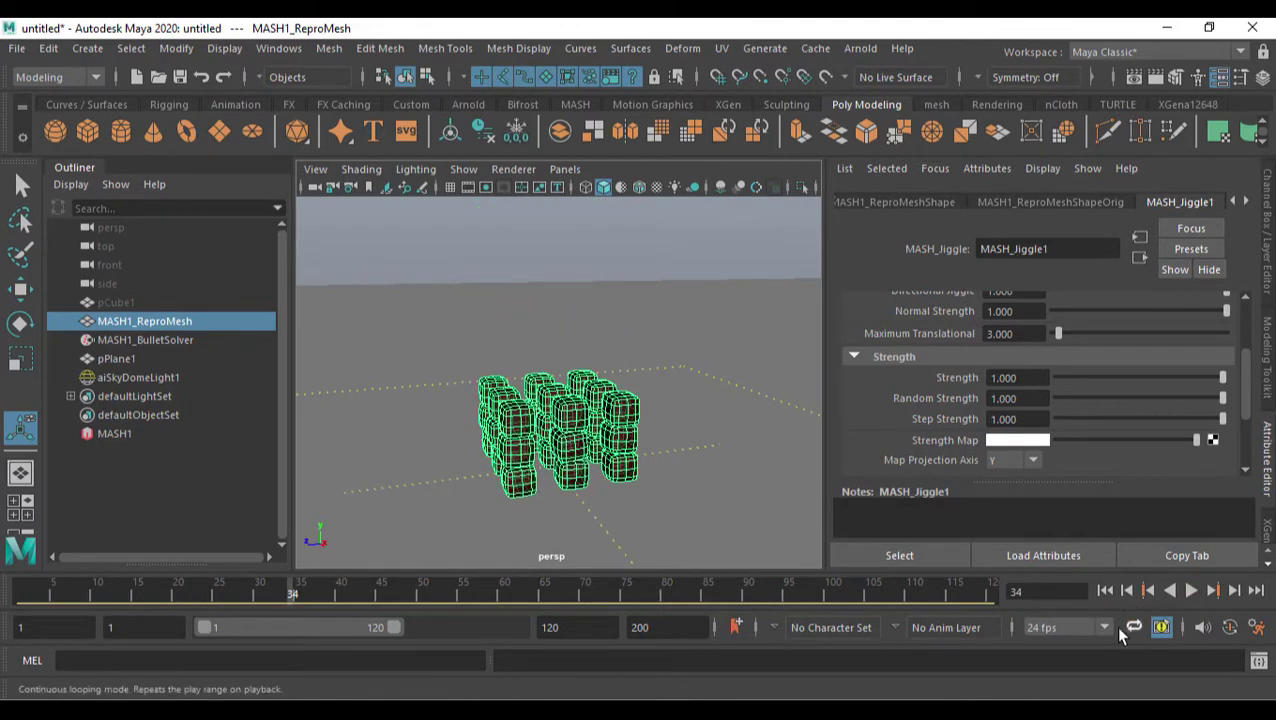
pyautogui.click(1105, 590)
pyautogui.click(1191, 590)
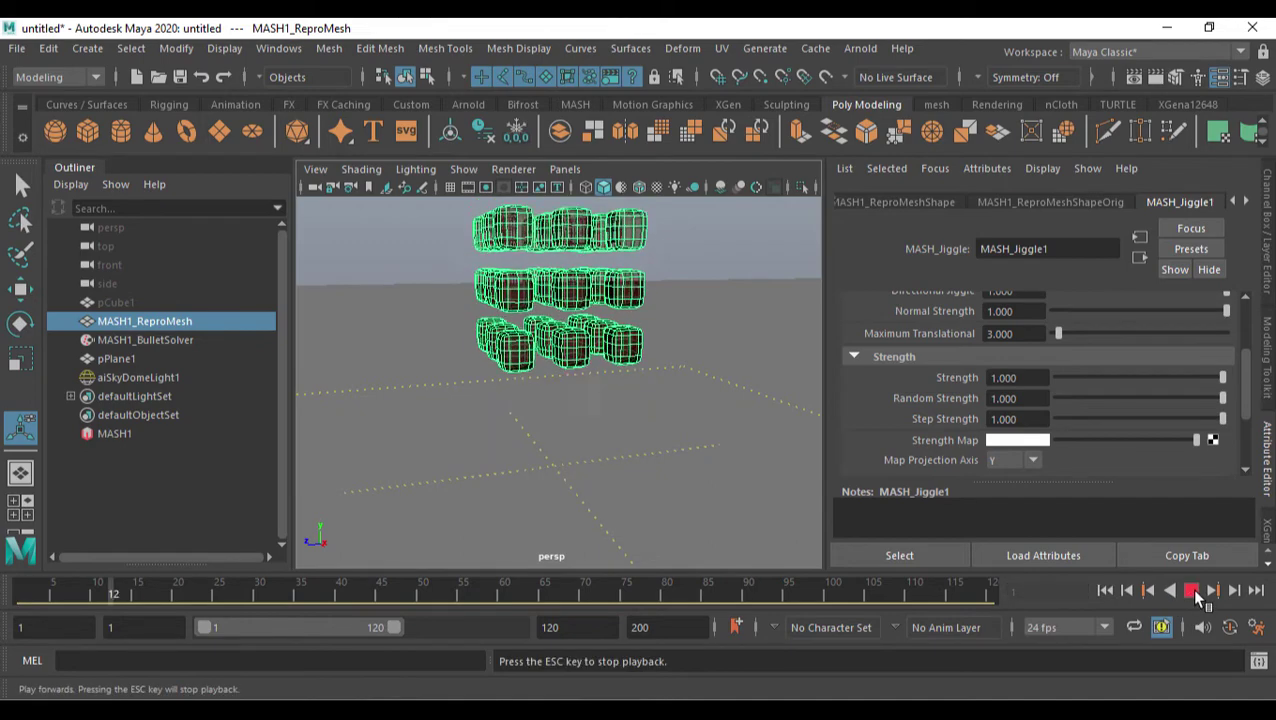
pyautogui.click(1191, 590)
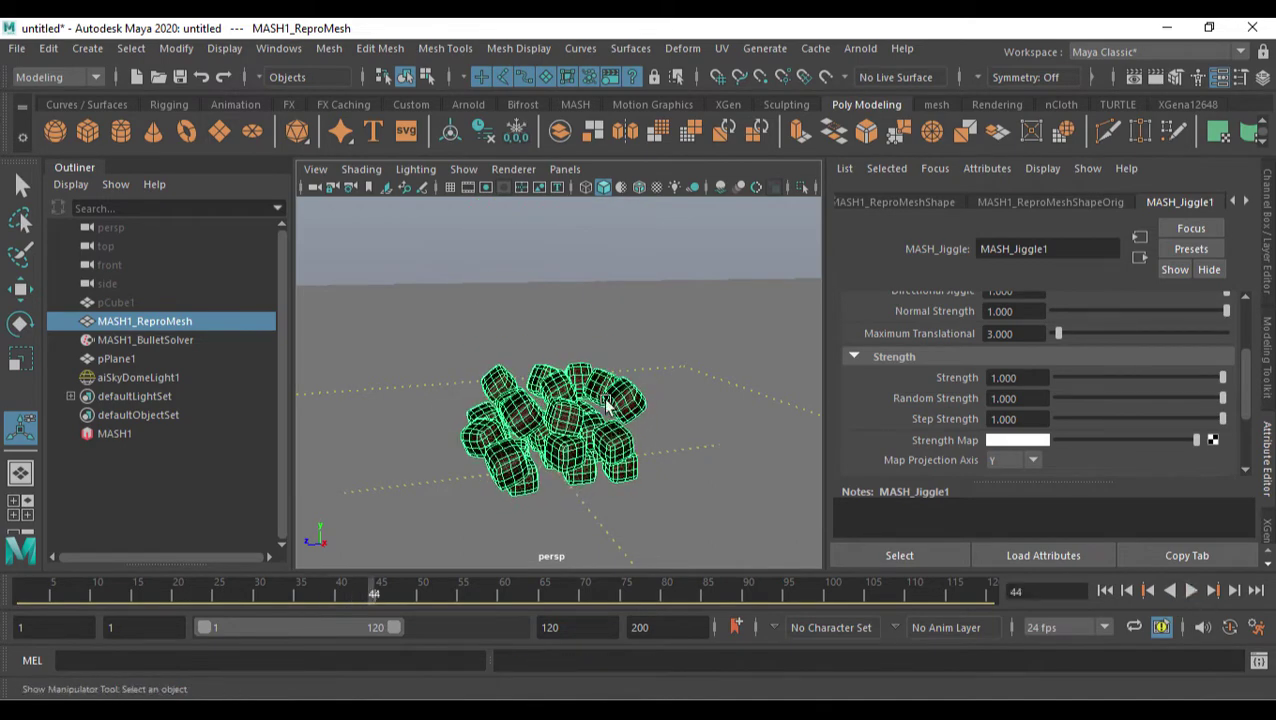
# - Select the ground plane under the cubes and assign it a new Arnold aiStandardSurface material
pyautogui.keyDown('alt'); pyautogui.moveTo(607, 404); pyautogui.dragTo(607, 478, button='right'); pyautogui.keyUp('alt')
pyautogui.keyDown('alt'); pyautogui.moveTo(607, 478); pyautogui.dragTo(704, 320); pyautogui.keyUp('alt')
pyautogui.click(706, 330)
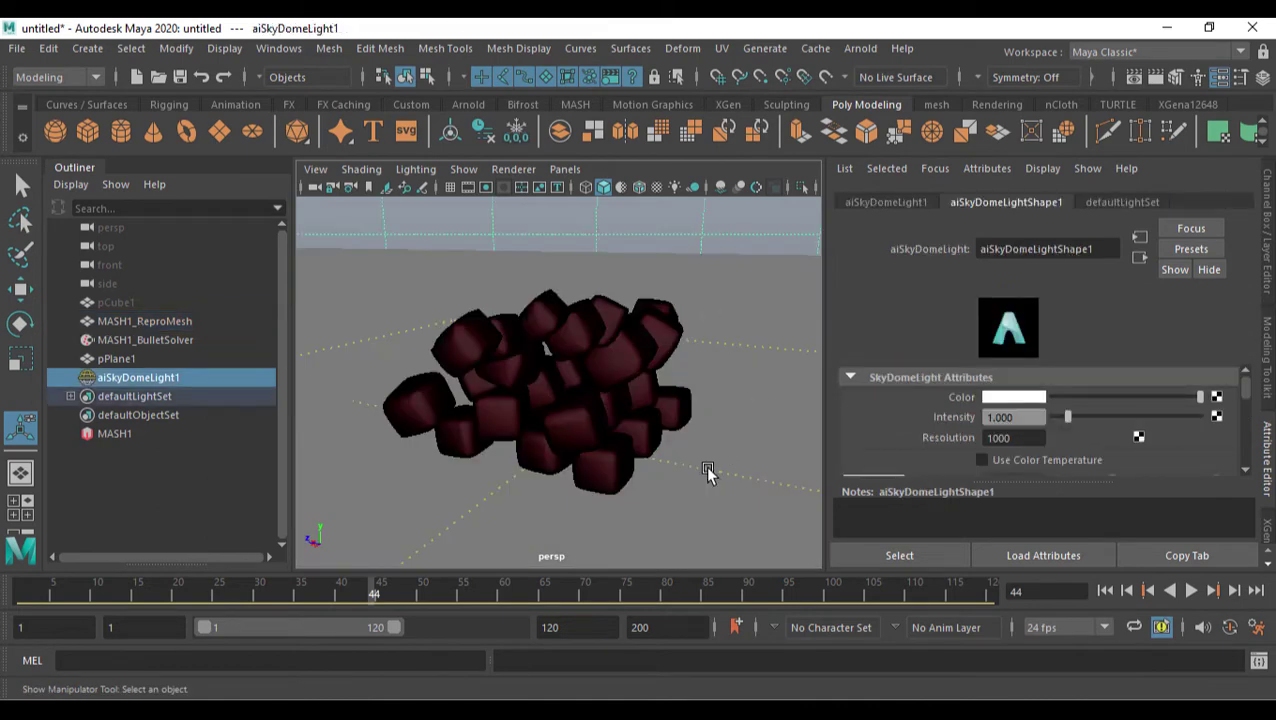
pyautogui.click(716, 425)
pyautogui.click(742, 352)
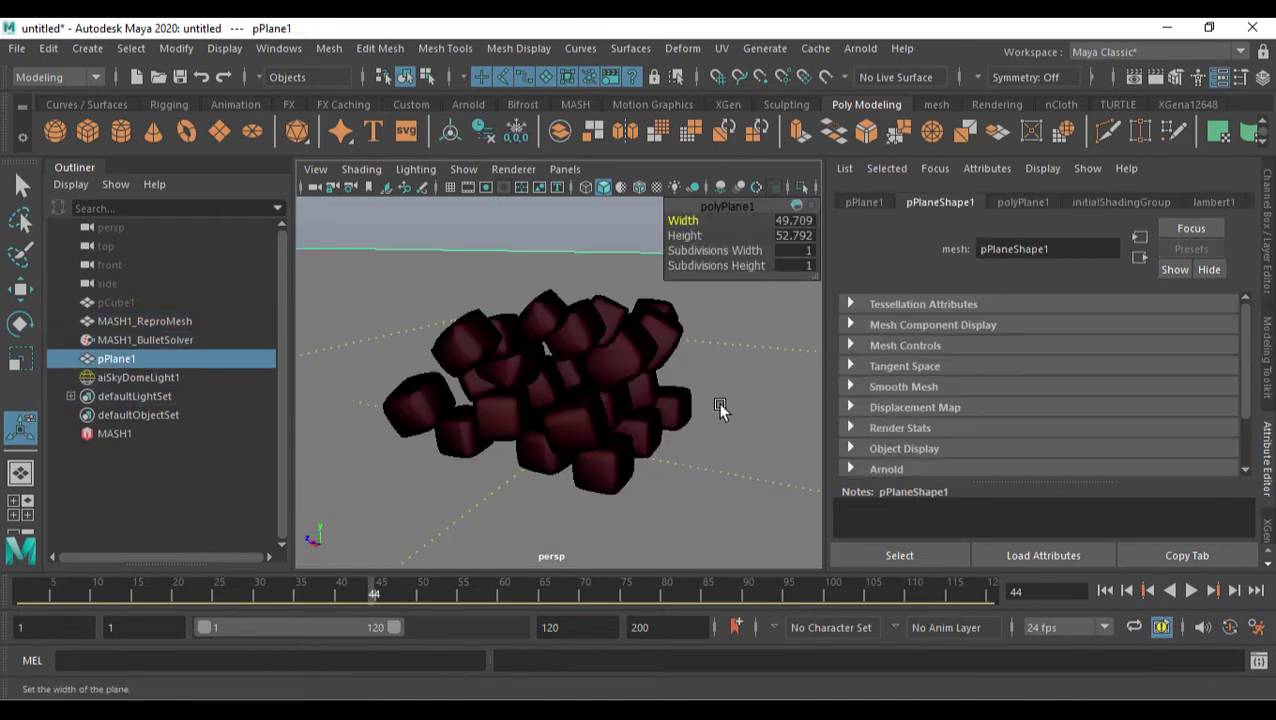
pyautogui.moveTo(352, 202); pyautogui.dragTo(371, 689, button='right')
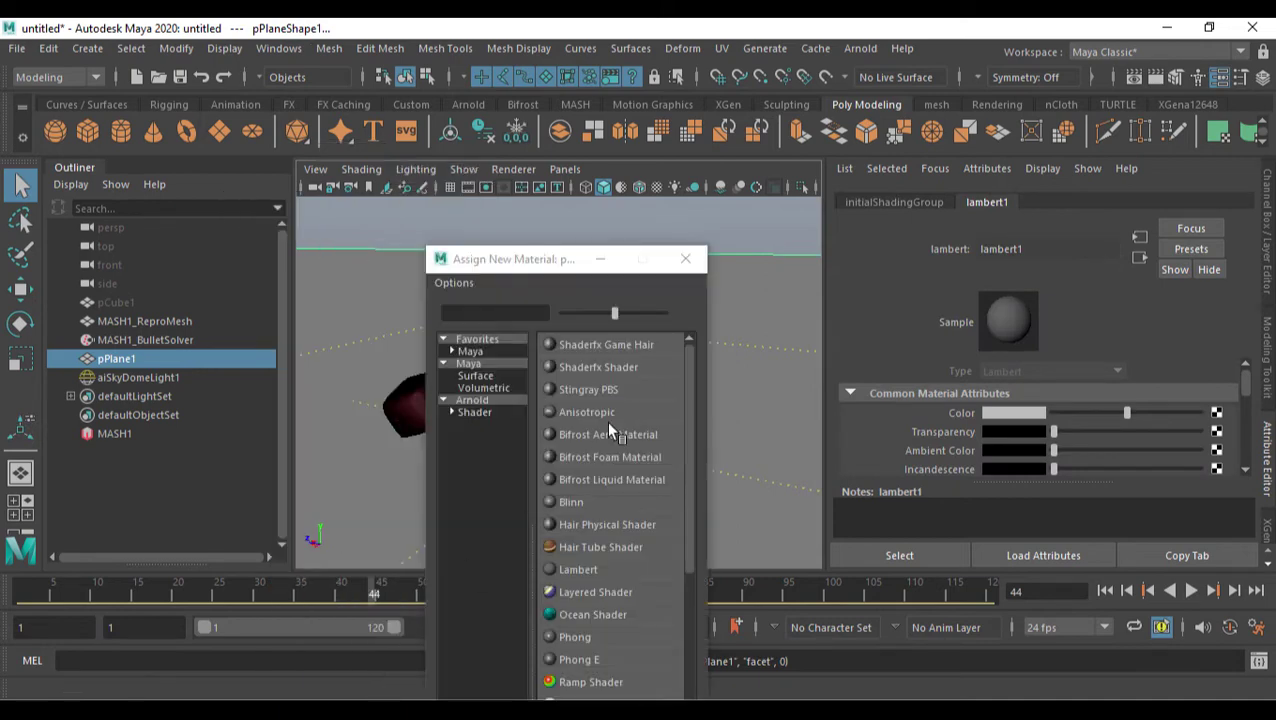
pyautogui.click(470, 401)
pyautogui.moveTo(533, 272); pyautogui.dragTo(637, 99)
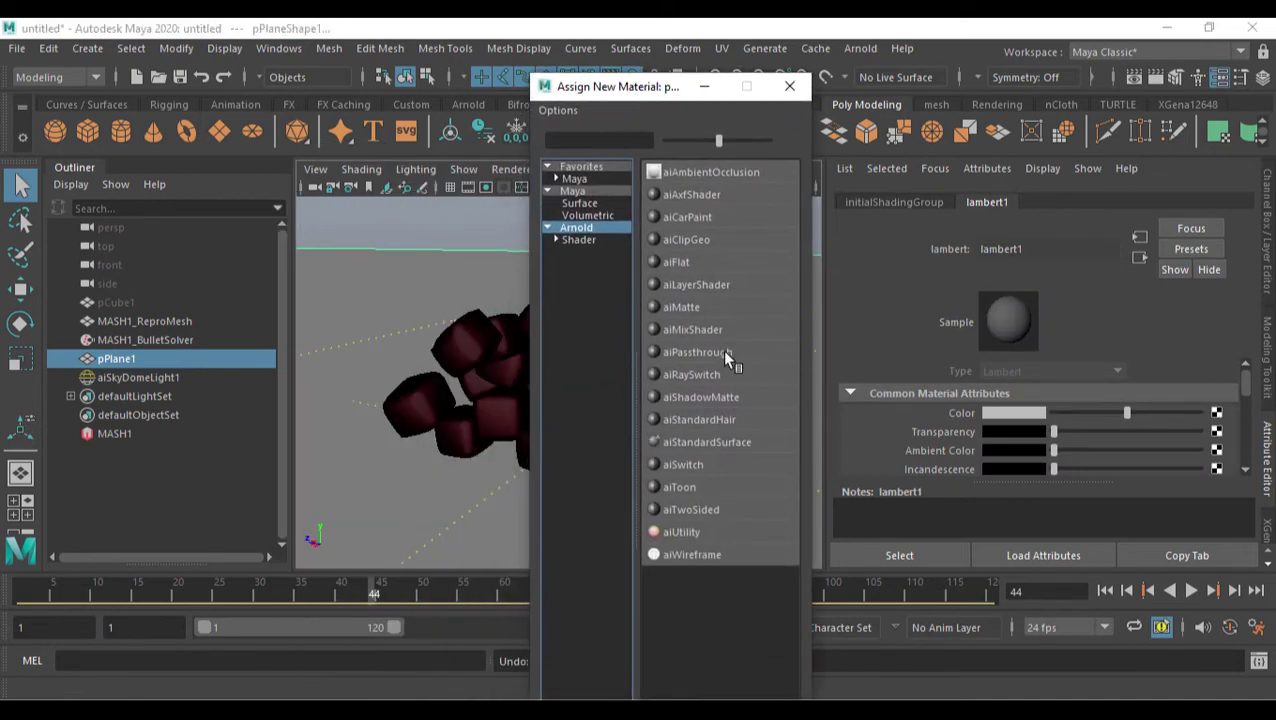
pyautogui.click(723, 446)
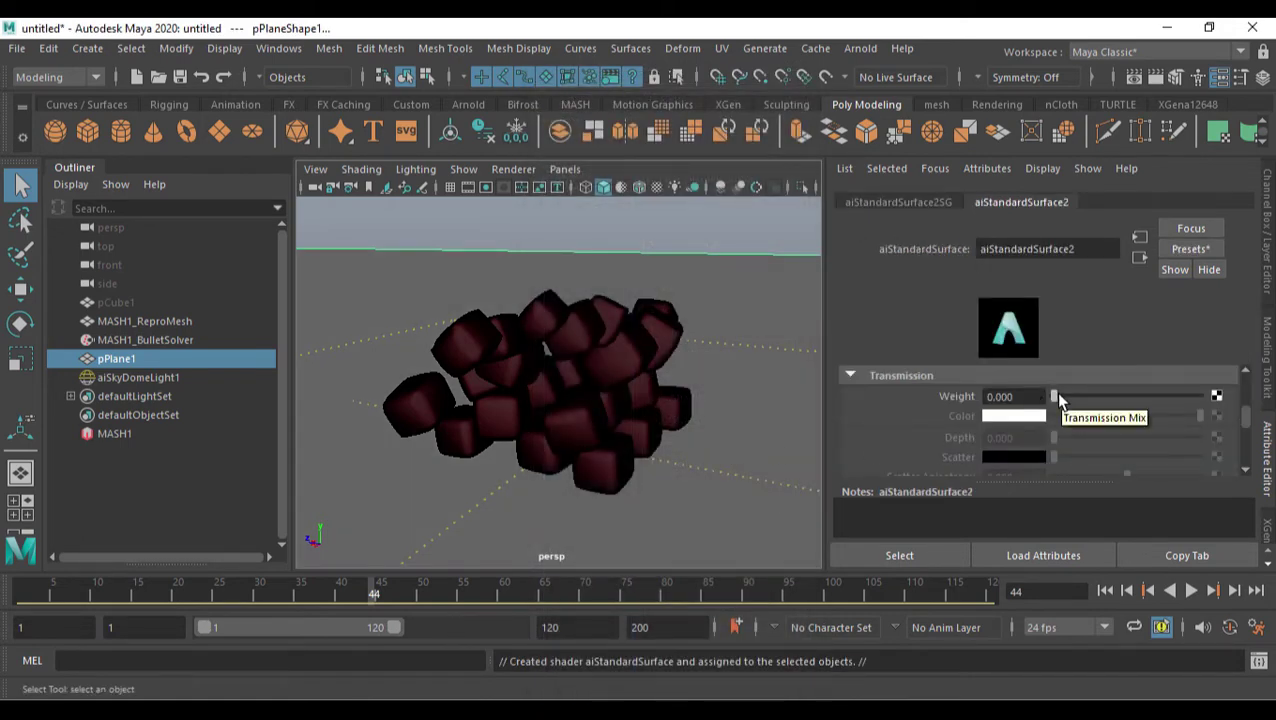
# - Darken the base color of the ground plane's aiStandardSurface2 material from white to light grey
pyautogui.moveTo(1056, 397); pyautogui.dragTo(1010, 412)
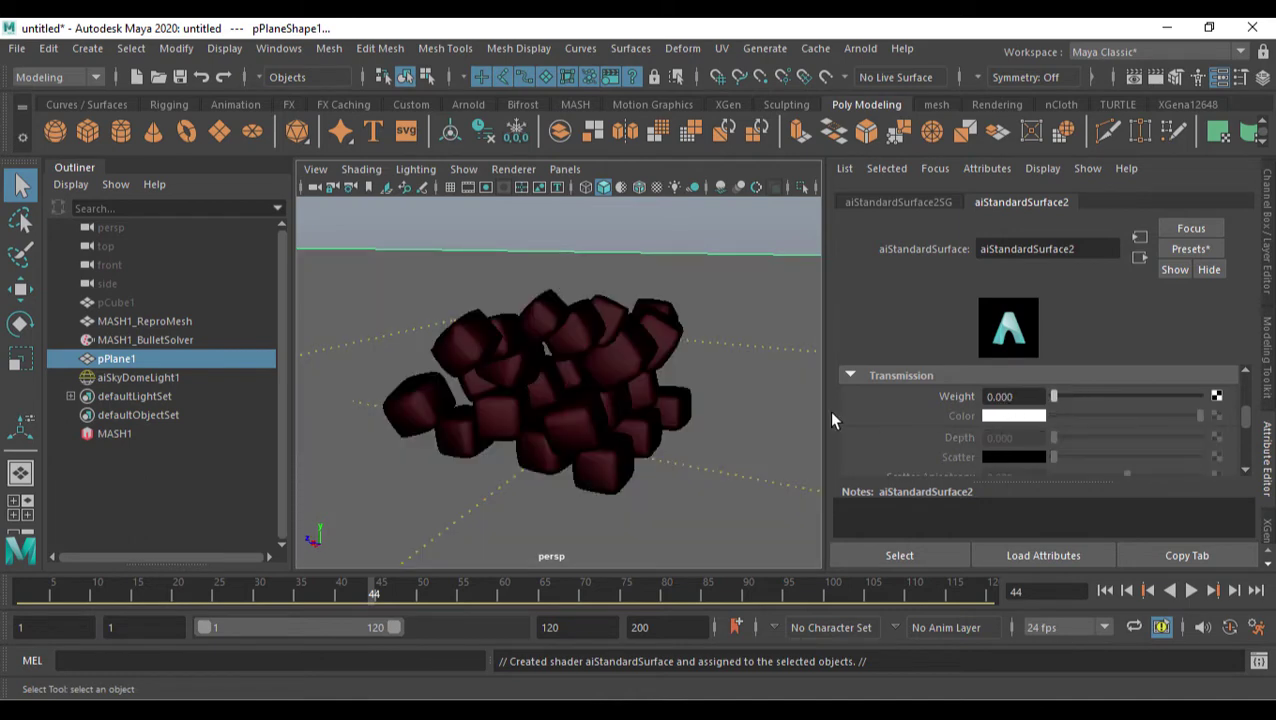
pyautogui.click(741, 318)
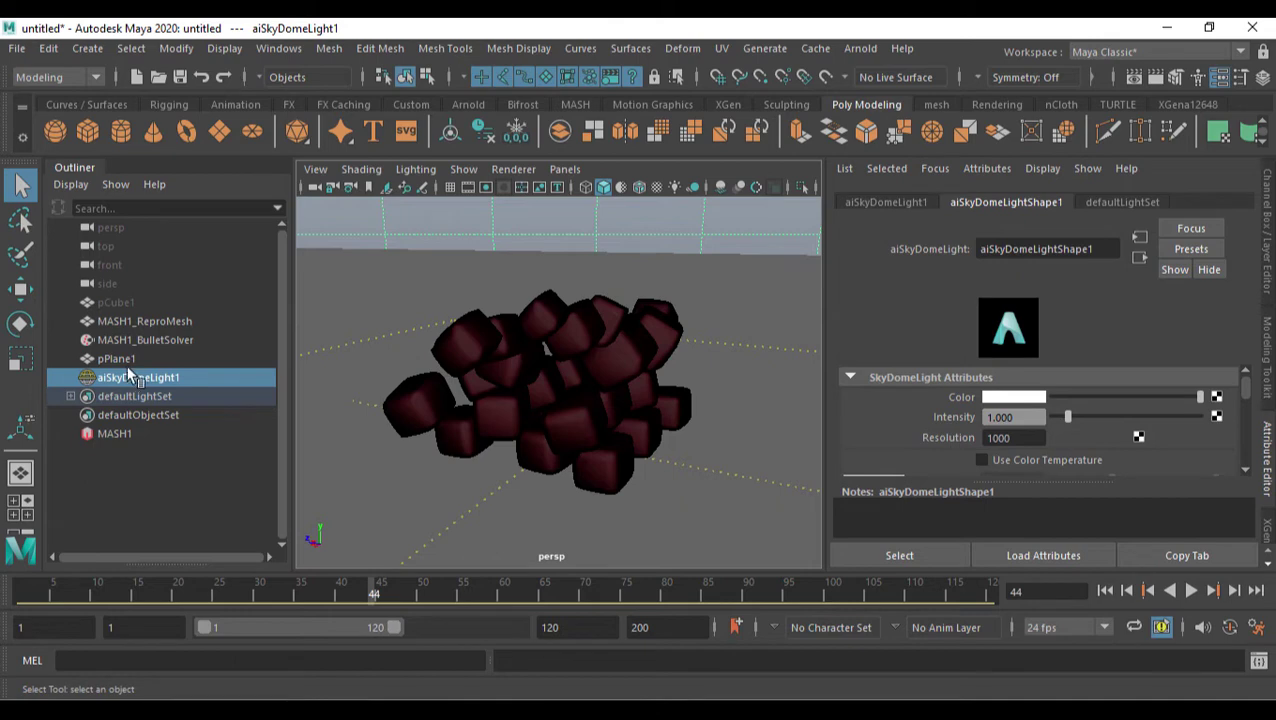
pyautogui.click(432, 366)
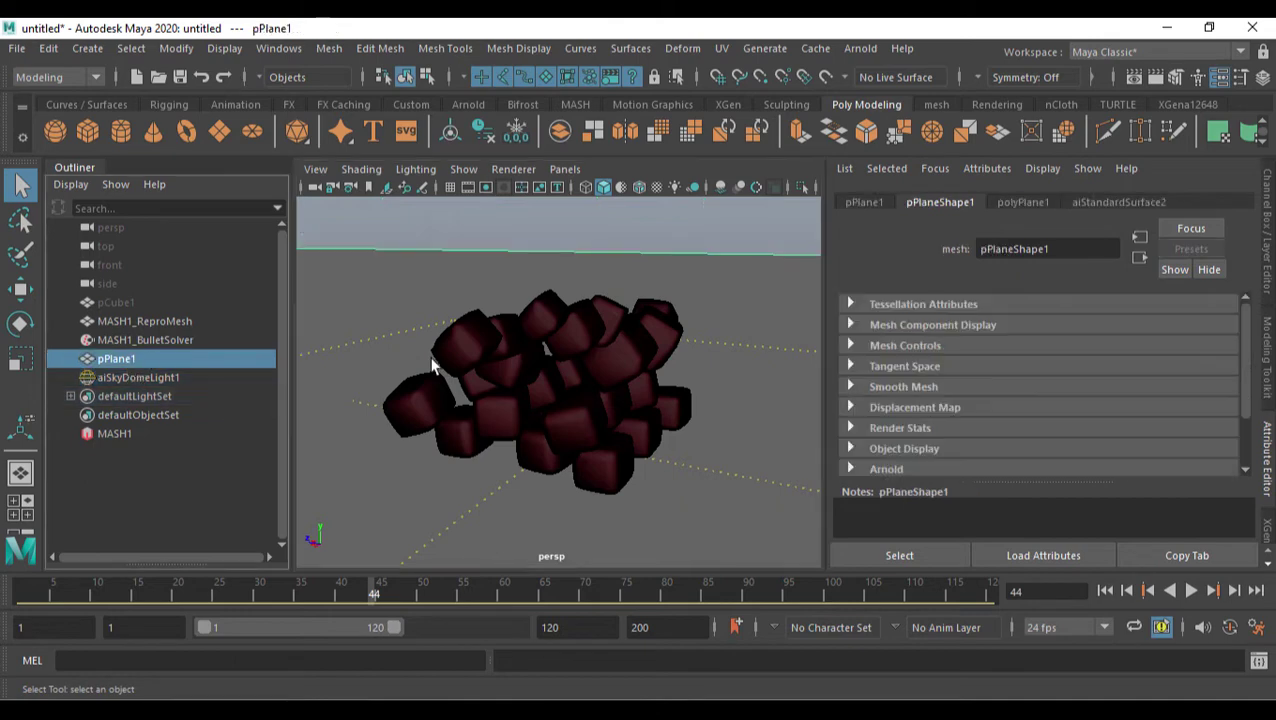
pyautogui.click(1138, 202)
pyautogui.scroll(2, 995, 438)
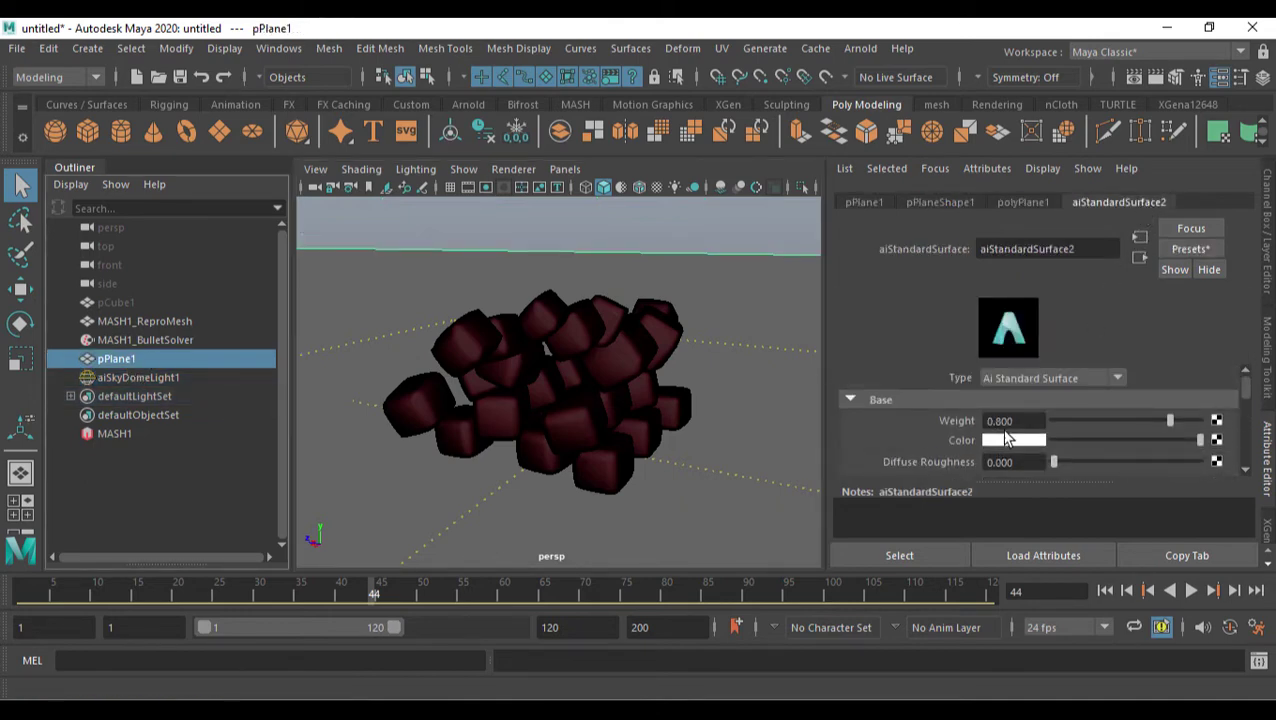
pyautogui.moveTo(1146, 440)
pyautogui.mouseDown()
pyautogui.moveTo(1118, 441)
pyautogui.moveTo(1160, 441)
pyautogui.moveTo(1131, 441)
pyautogui.mouseUp()
pyautogui.moveTo(1148, 451); pyautogui.dragTo(1135, 451)
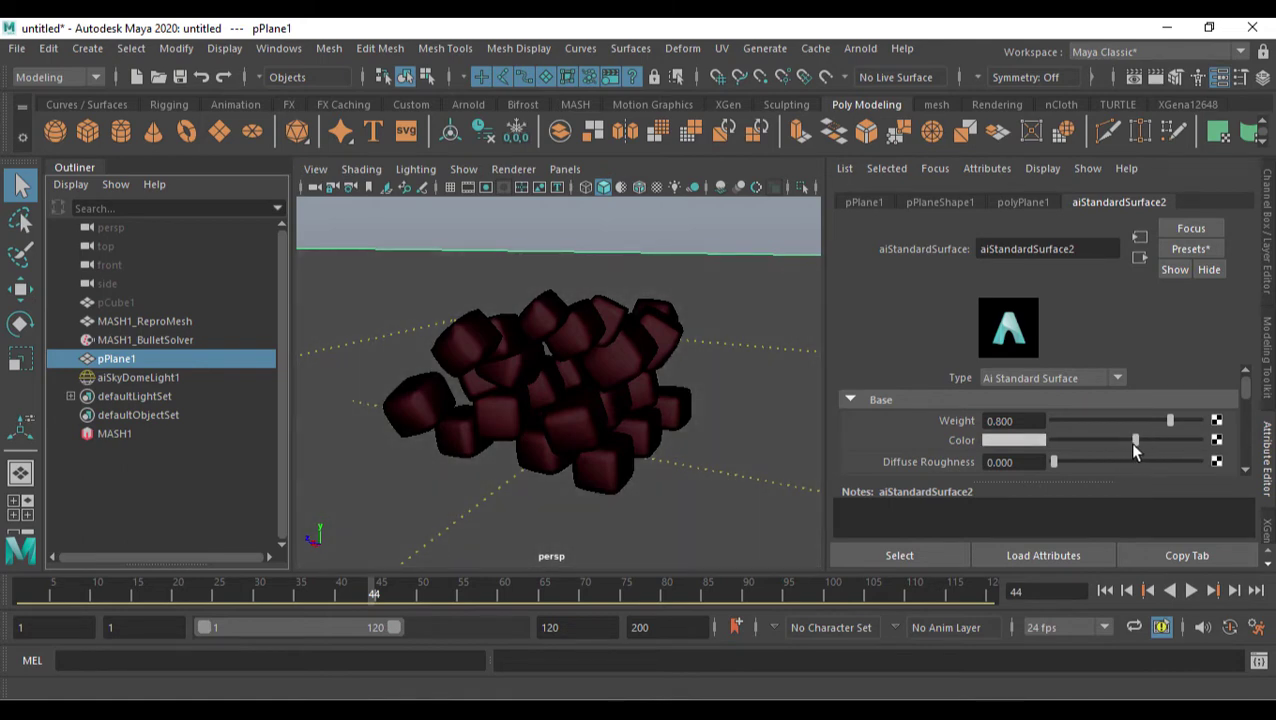
# - Frame the cube pile from a higher angle and render frame 44 in the Arnold RenderView
pyautogui.keyDown('alt'); pyautogui.moveTo(683, 312); pyautogui.dragTo(726, 410); pyautogui.keyUp('alt')
pyautogui.click(855, 48)
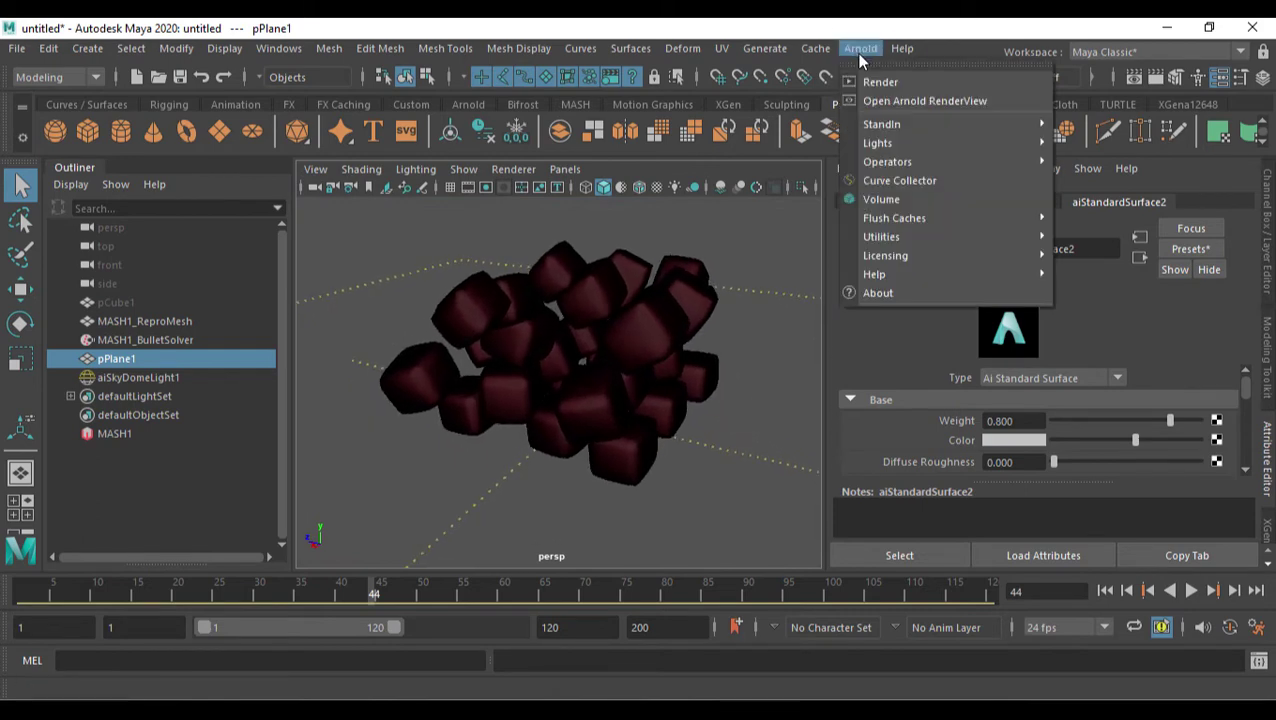
pyautogui.click(893, 101)
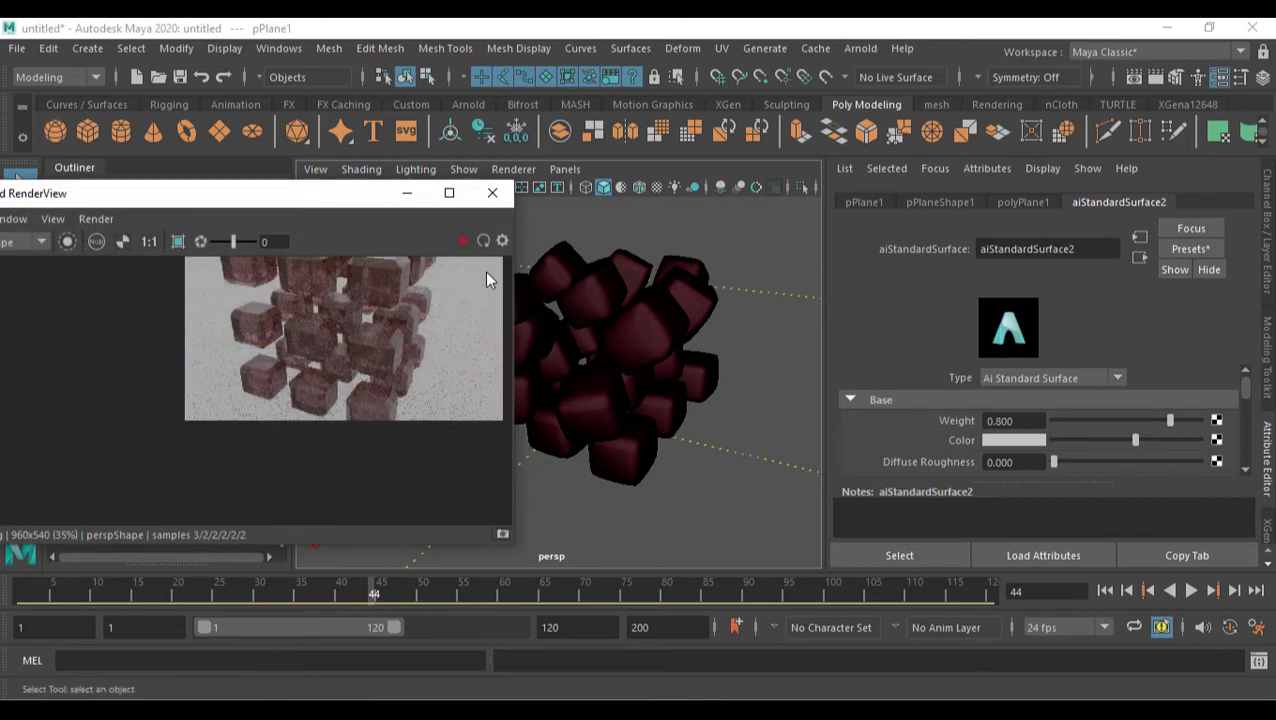
pyautogui.click(463, 243)
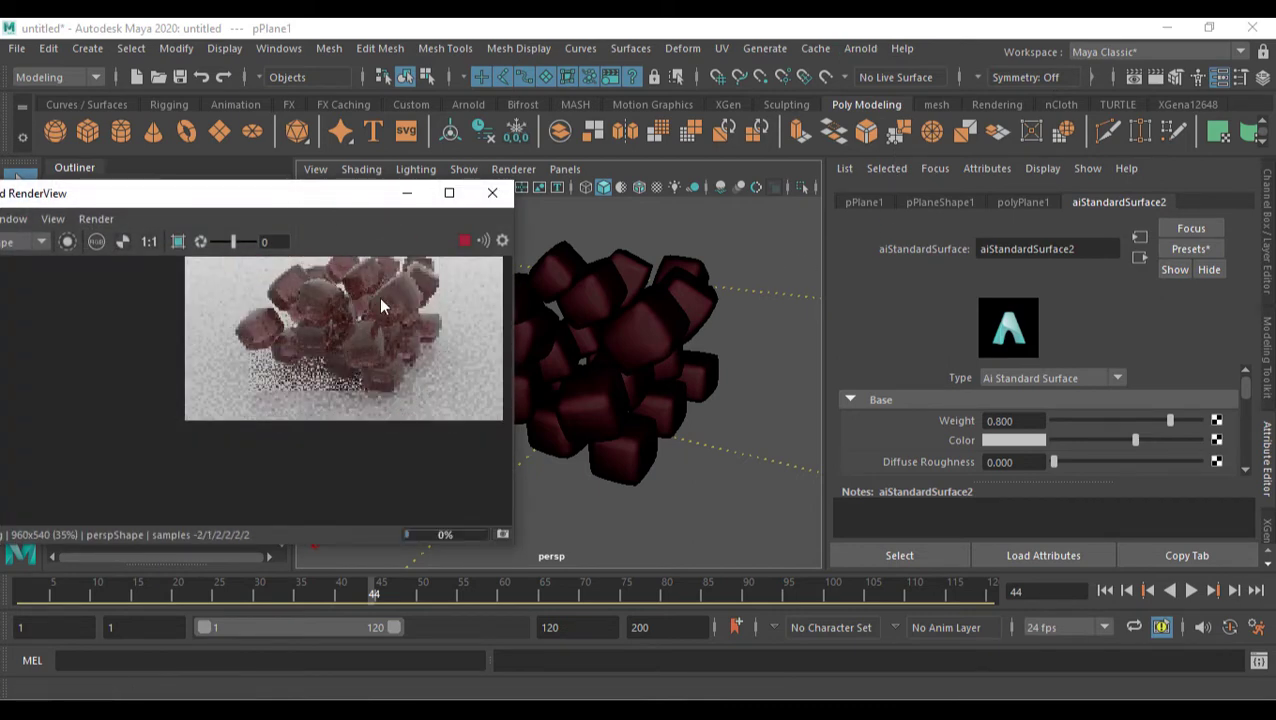
pyautogui.click(491, 193)
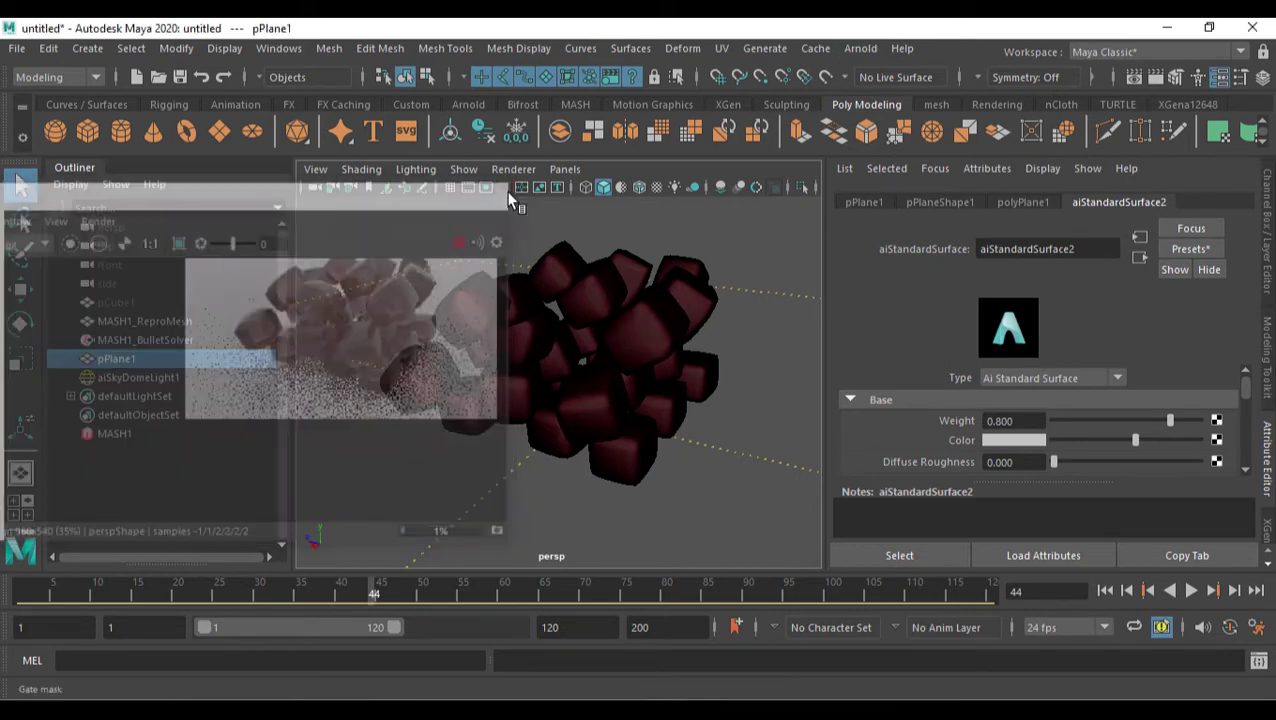
pyautogui.click(860, 48)
pyautogui.click(882, 82)
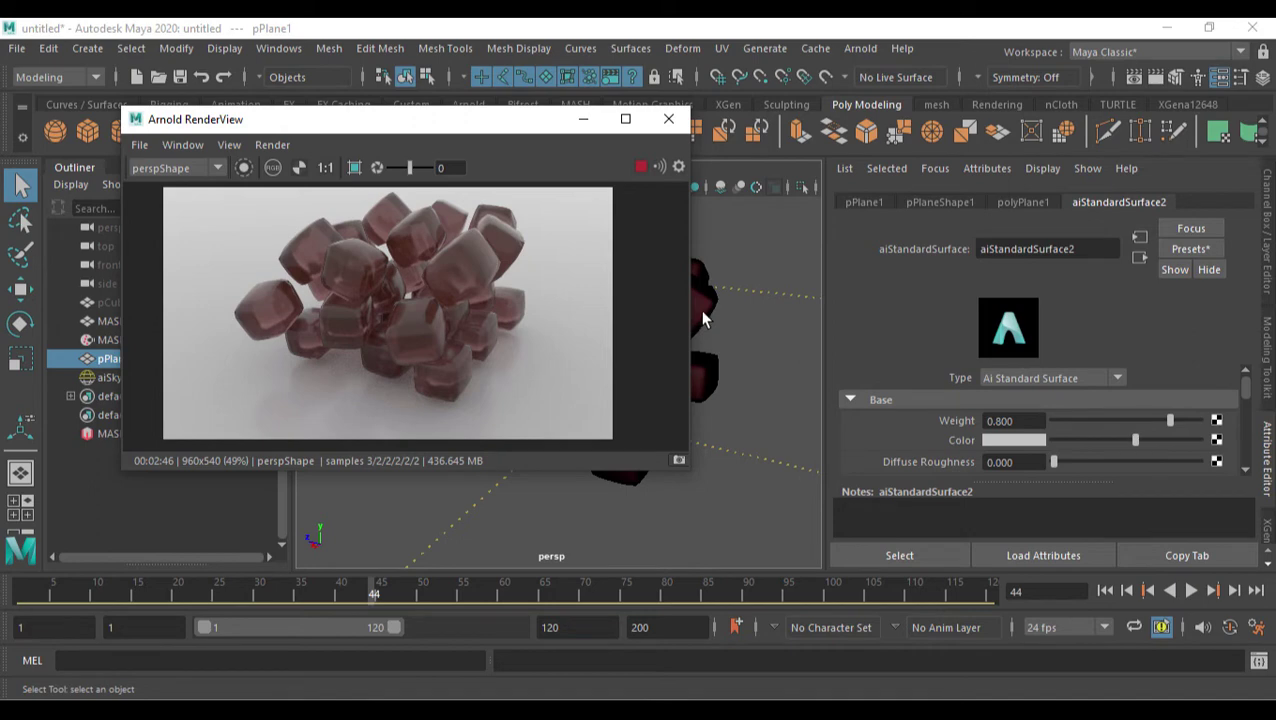
# - Change the cubes' transmission color to a dark green with hue 140.76, check the updated render, and close the render view
pyautogui.click(703, 320)
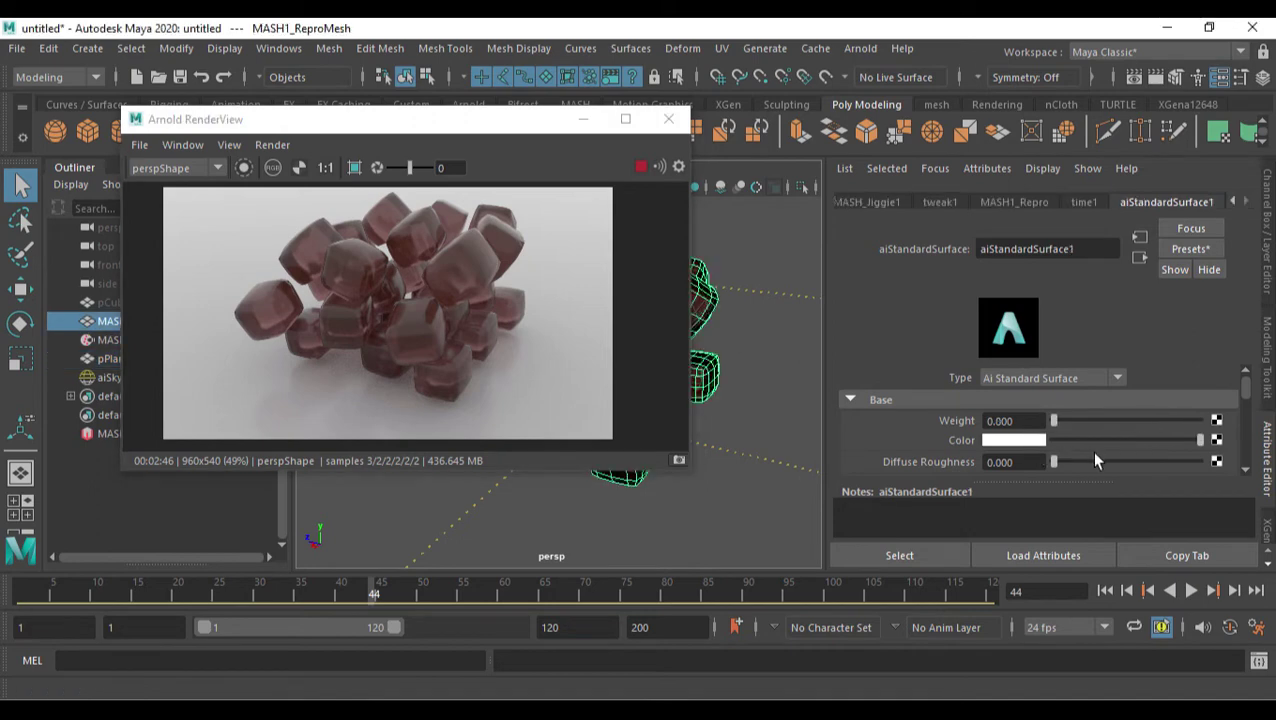
pyautogui.scroll(-6, 1088, 445)
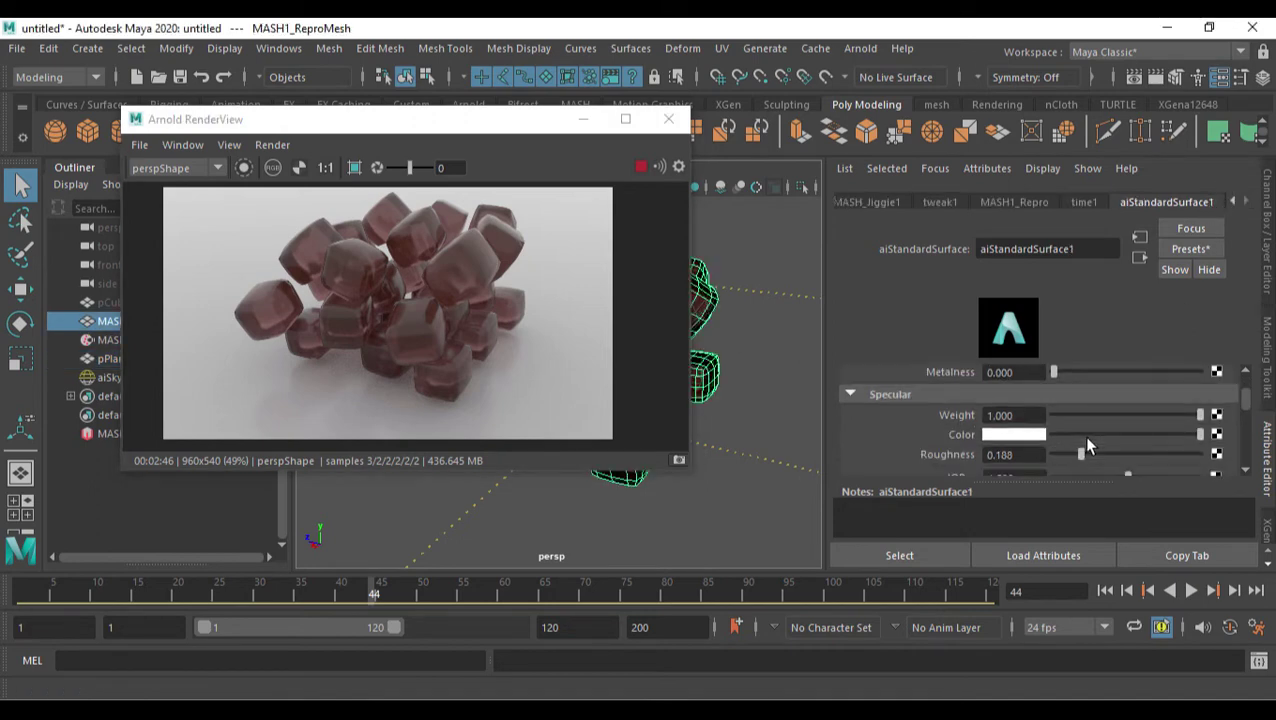
pyautogui.click(1015, 416)
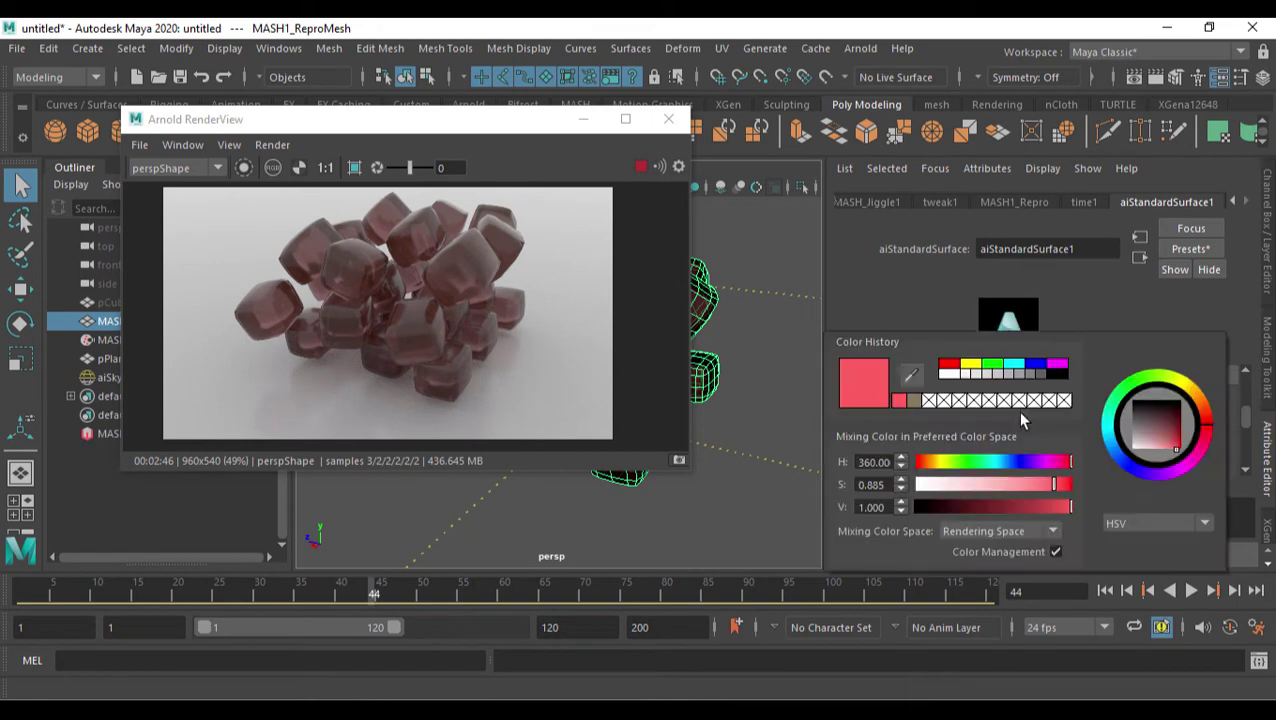
pyautogui.moveTo(968, 462); pyautogui.dragTo(980, 466)
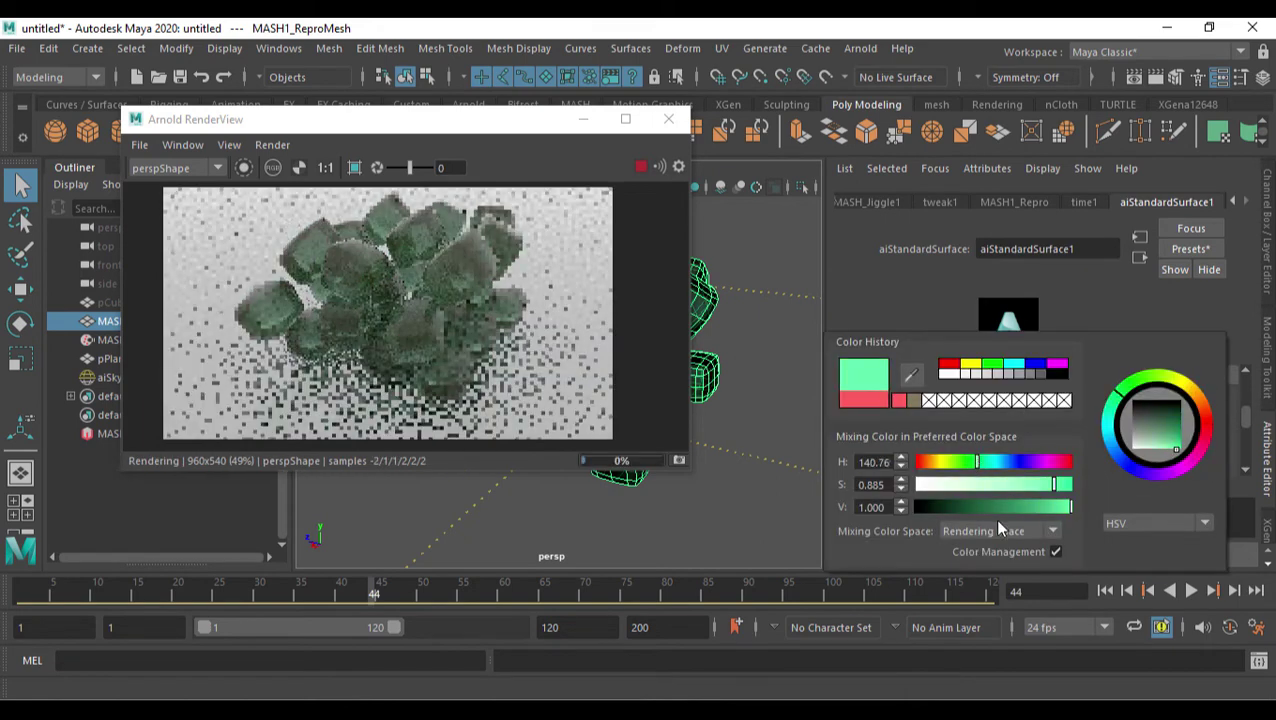
pyautogui.click(993, 507)
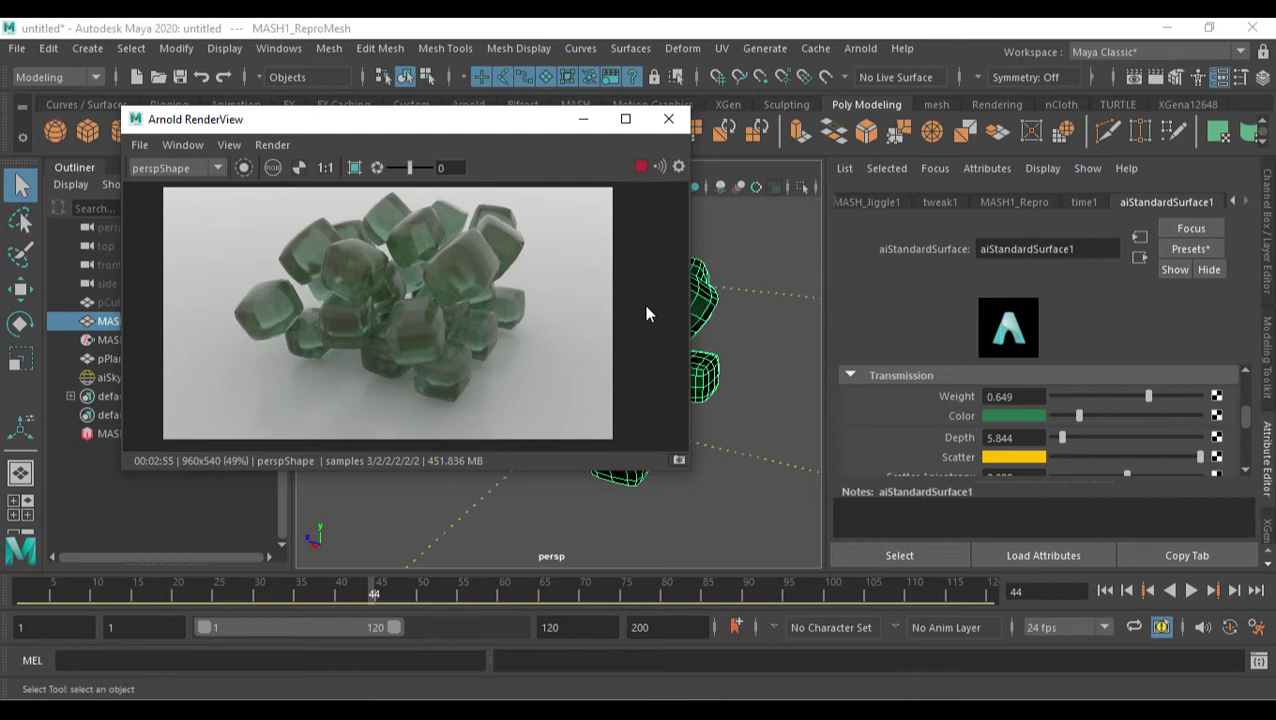
pyautogui.scroll(-2, 1092, 427)
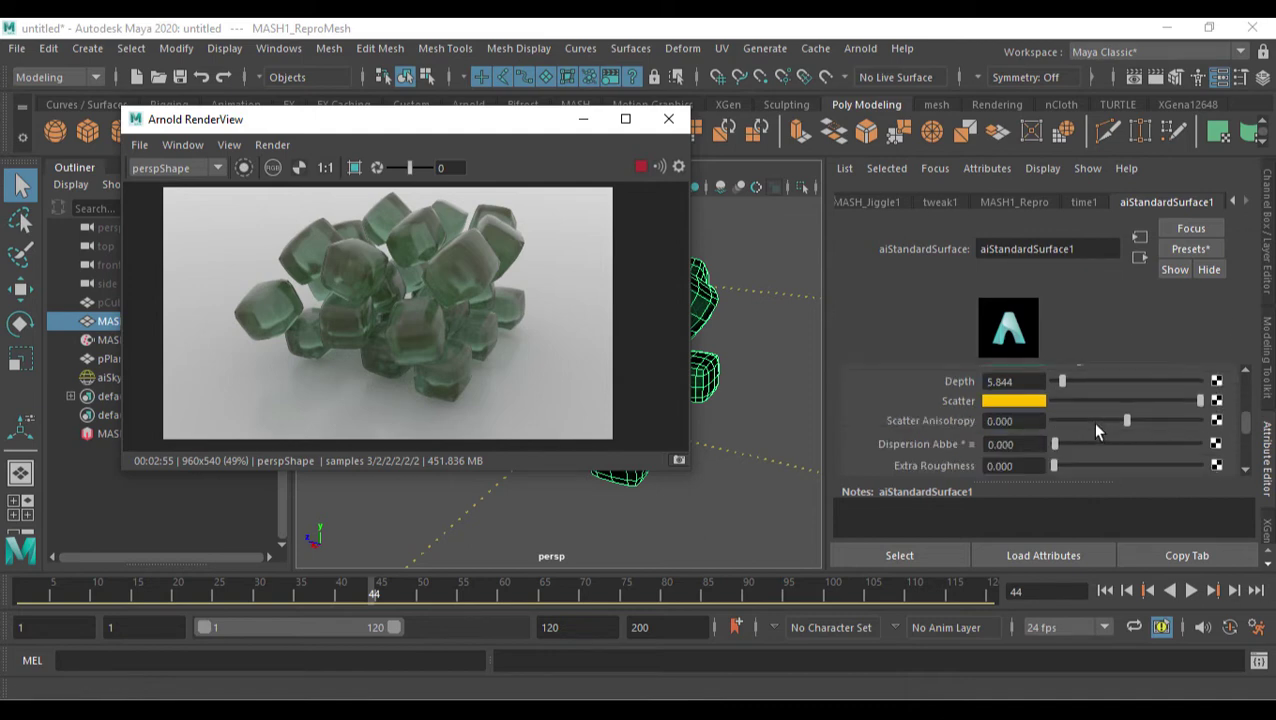
pyautogui.click(669, 120)
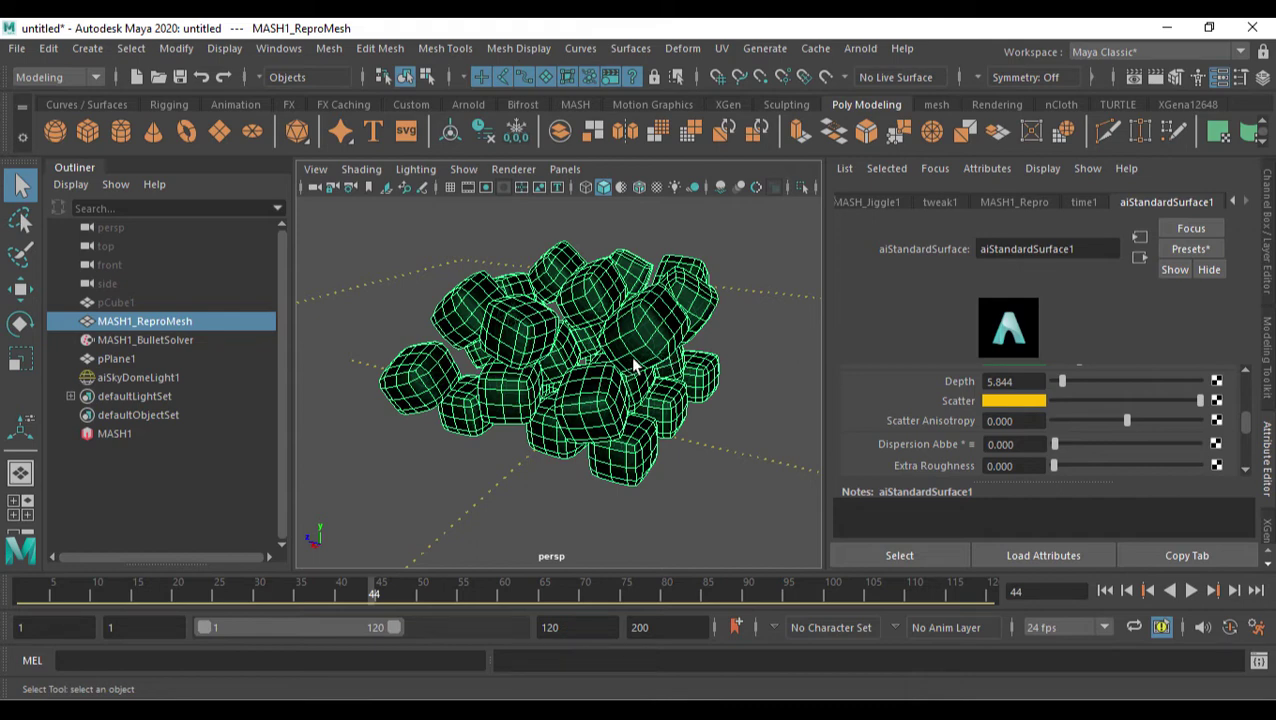
# - Start a new empty scene and show the viewport grid
pyautogui.hotkey('ctrl', 'n')
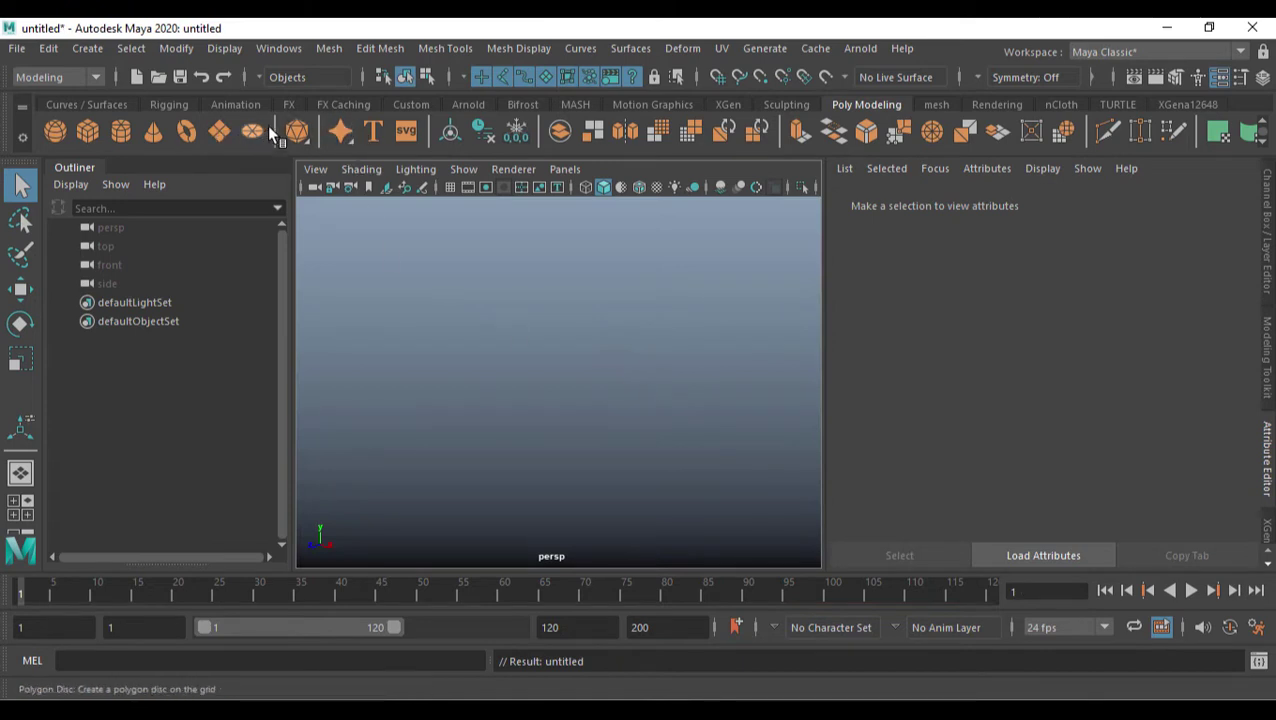
pyautogui.click(449, 186)
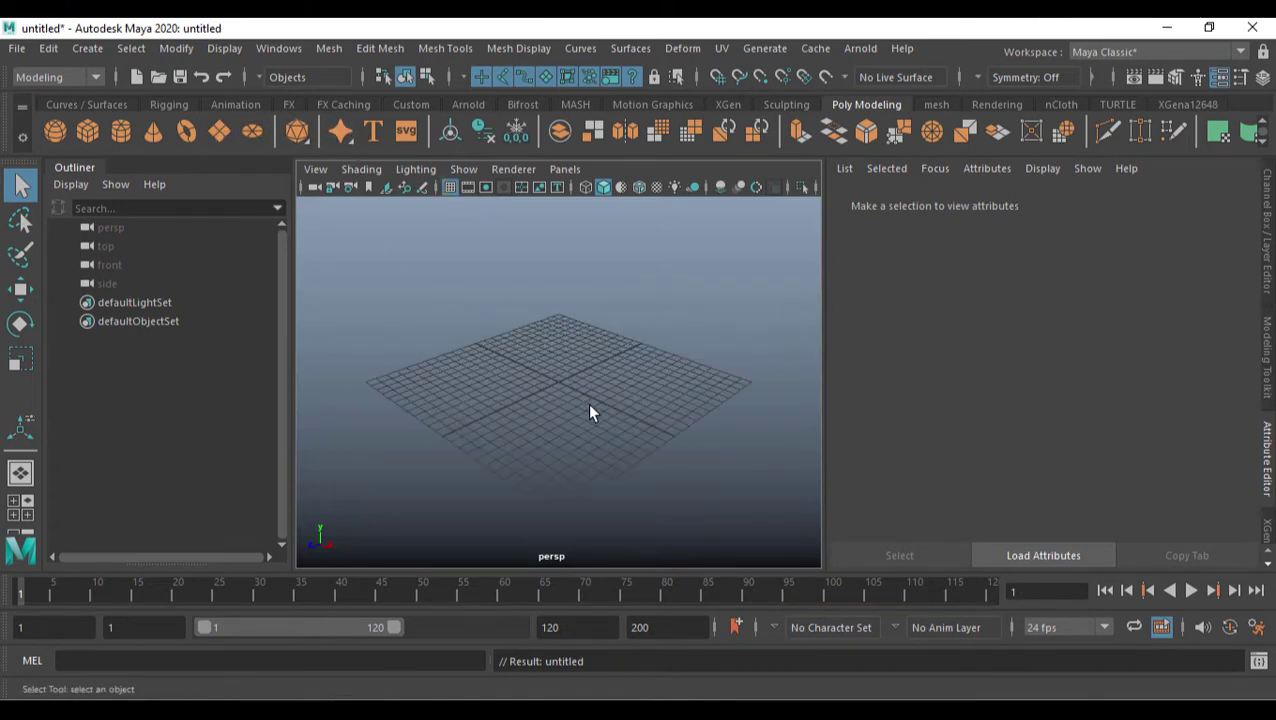
# - Create a polygon sphere near the centre of the grid
pyautogui.keyDown('alt'); pyautogui.moveTo(590, 412); pyautogui.dragTo(609, 390); pyautogui.keyUp('alt')
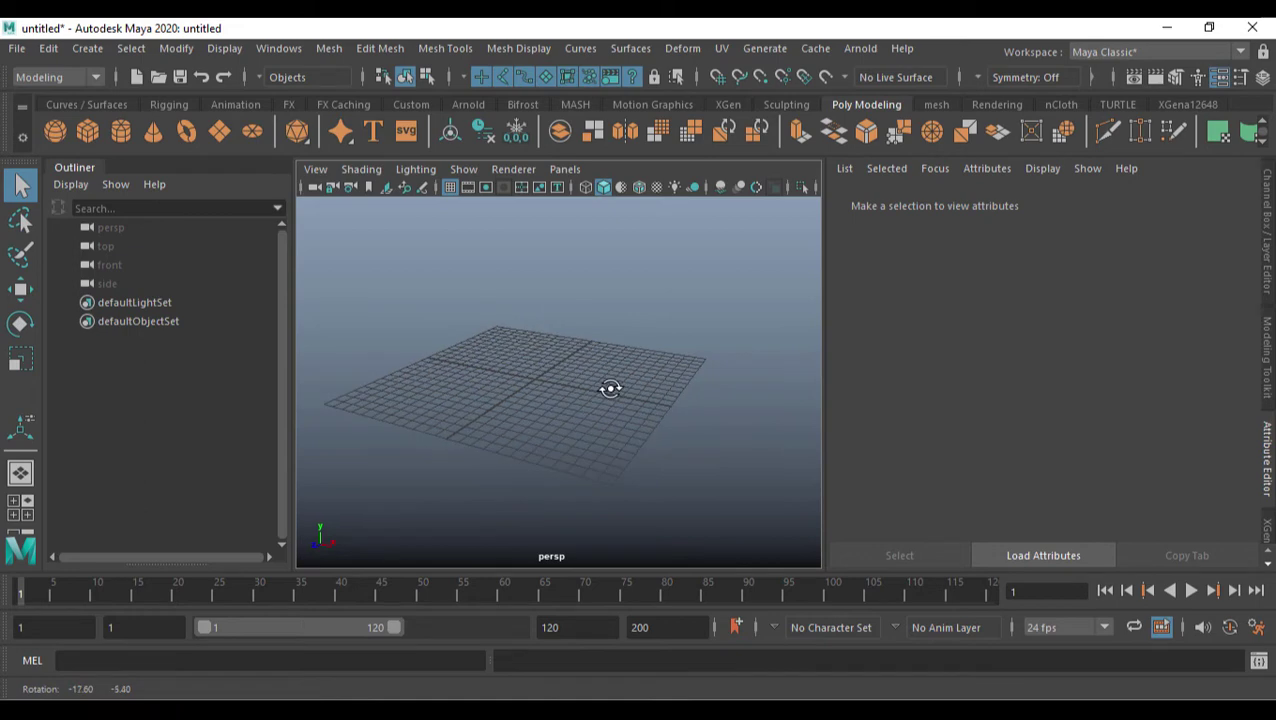
pyautogui.click(61, 131)
pyautogui.scroll(5, 547, 384)
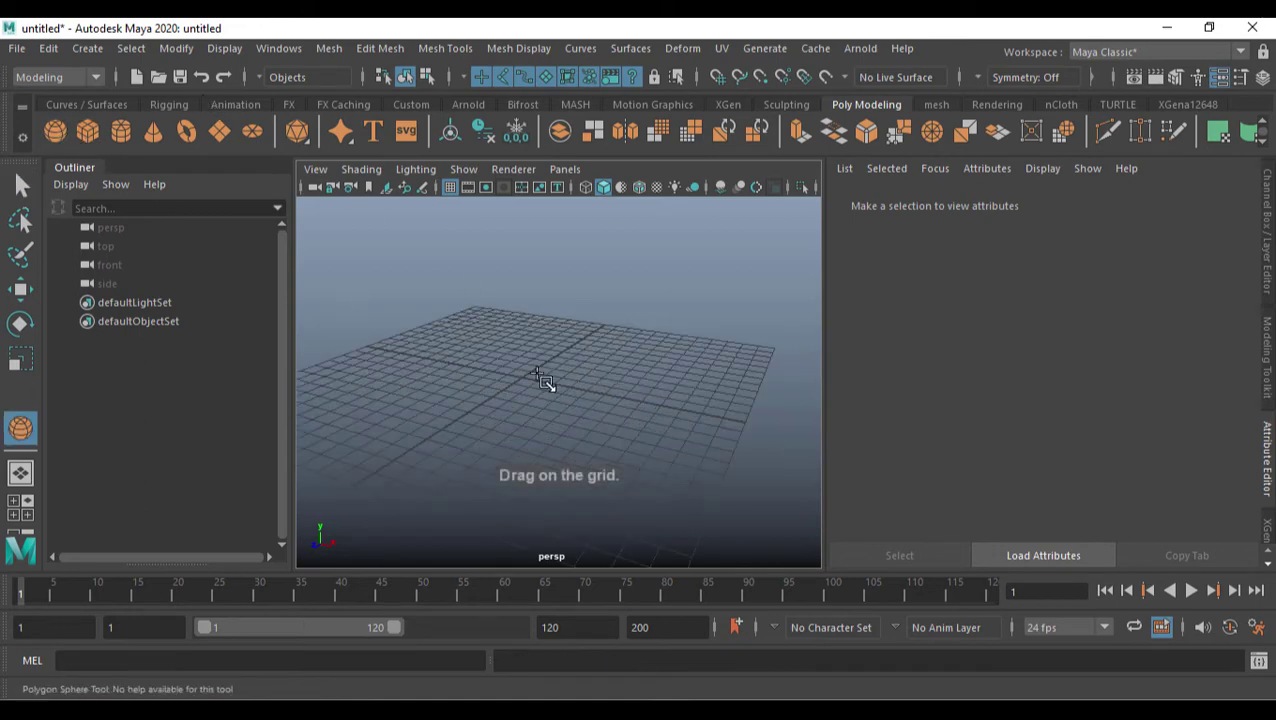
pyautogui.moveTo(568, 381); pyautogui.dragTo(587, 403)
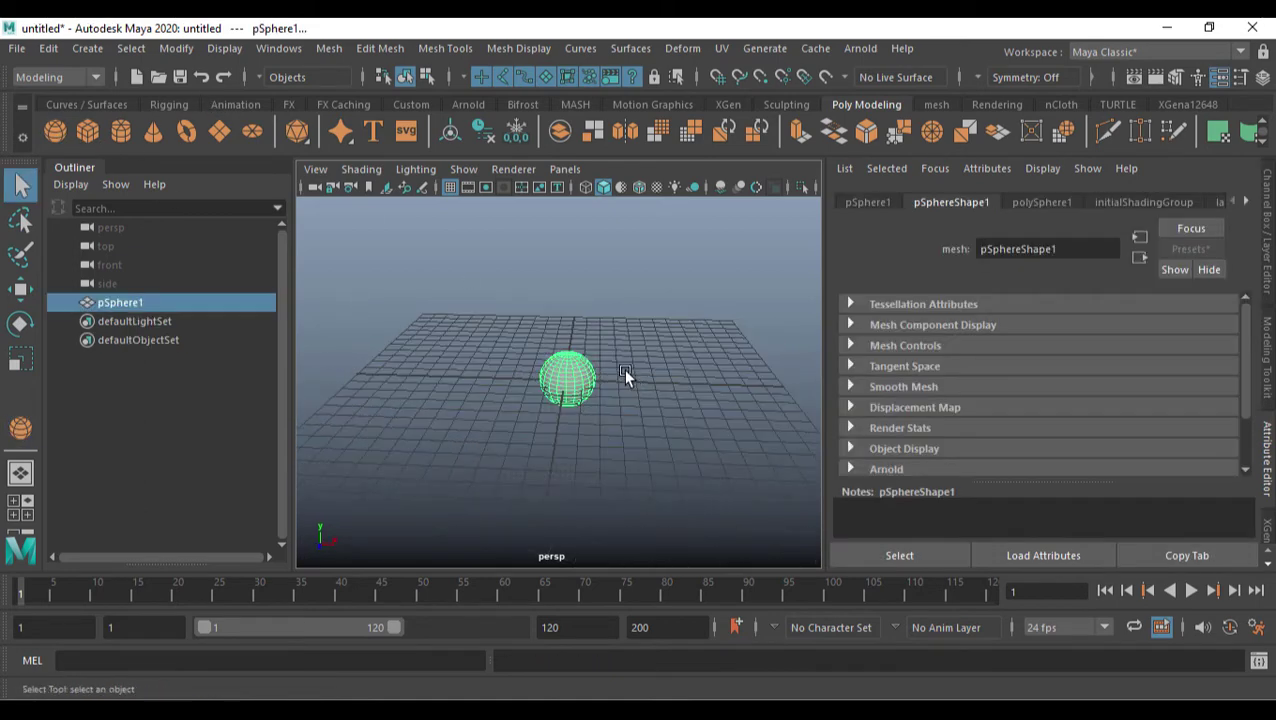
# - Raise the sphere above the grid, move it along X to the grid's left edge, and key it at frame 1
pyautogui.press('w')
pyautogui.moveTo(565, 278); pyautogui.dragTo(565, 236)
pyautogui.moveTo(641, 338); pyautogui.dragTo(436, 333)
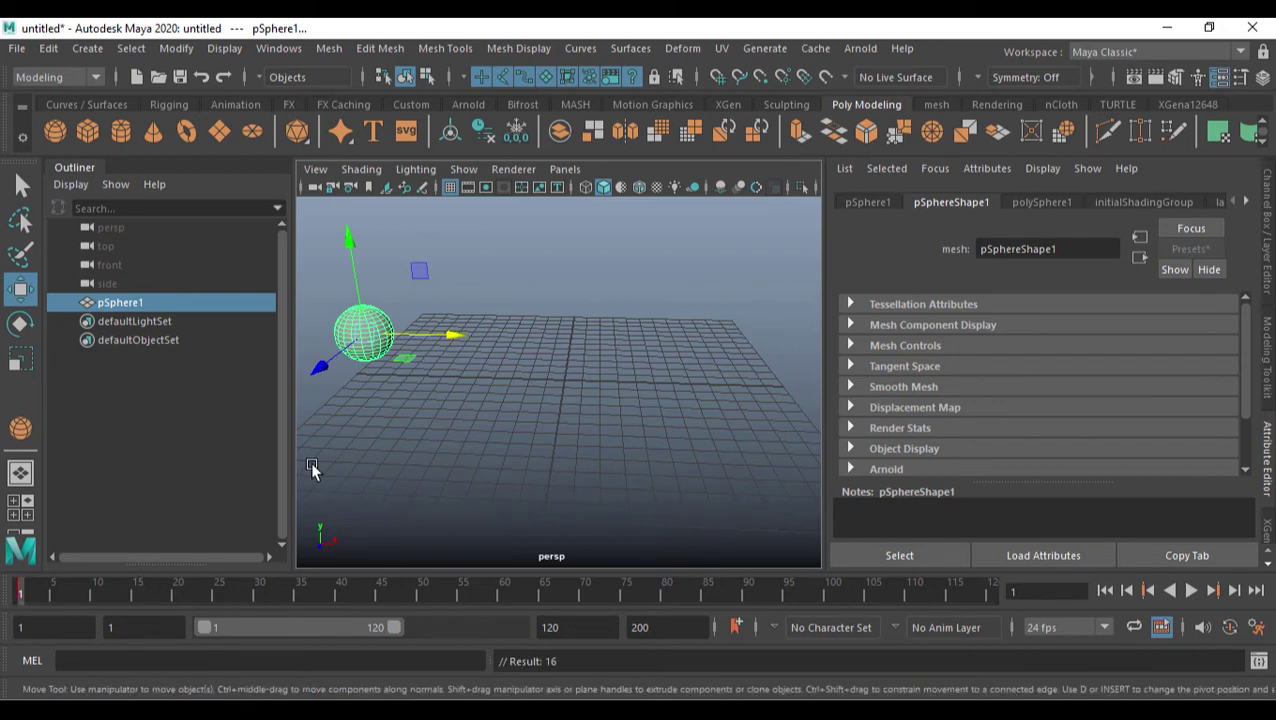
# - At frame 35, move the sphere along X to the grid's right edge and key it
pyautogui.moveTo(305, 590); pyautogui.dragTo(298, 595)
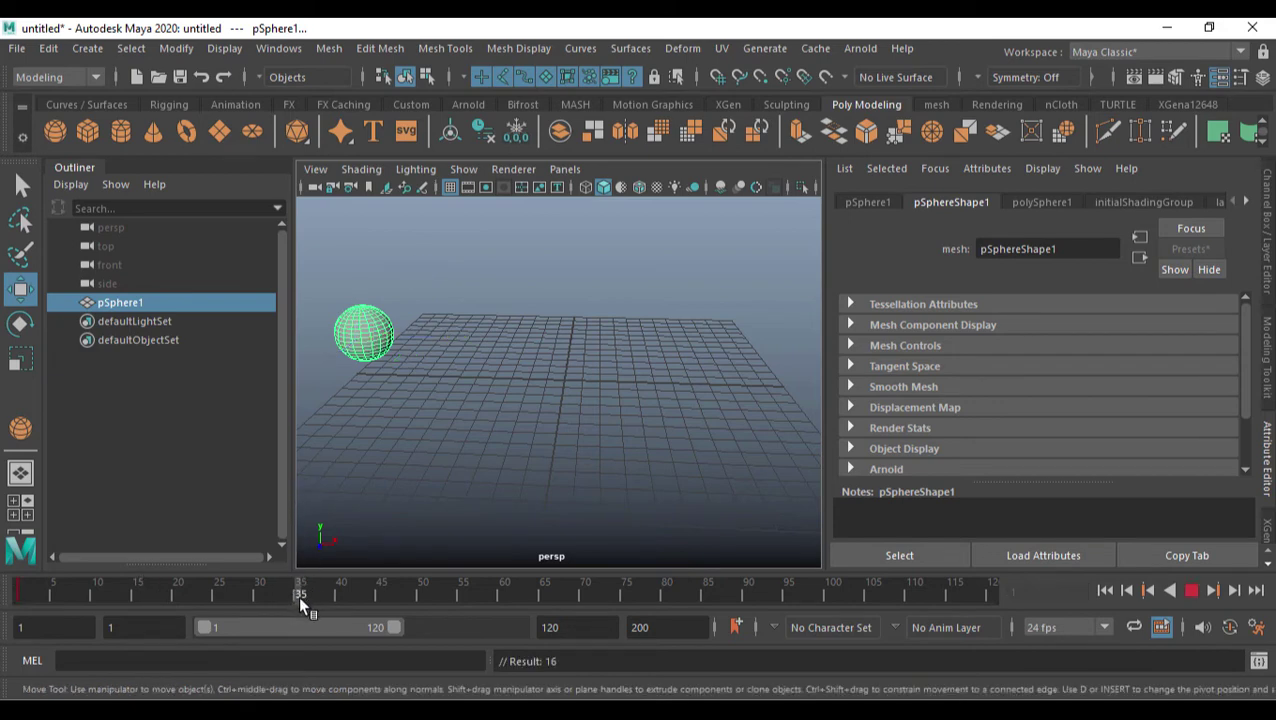
pyautogui.moveTo(446, 337); pyautogui.dragTo(861, 382)
pyautogui.press('s')
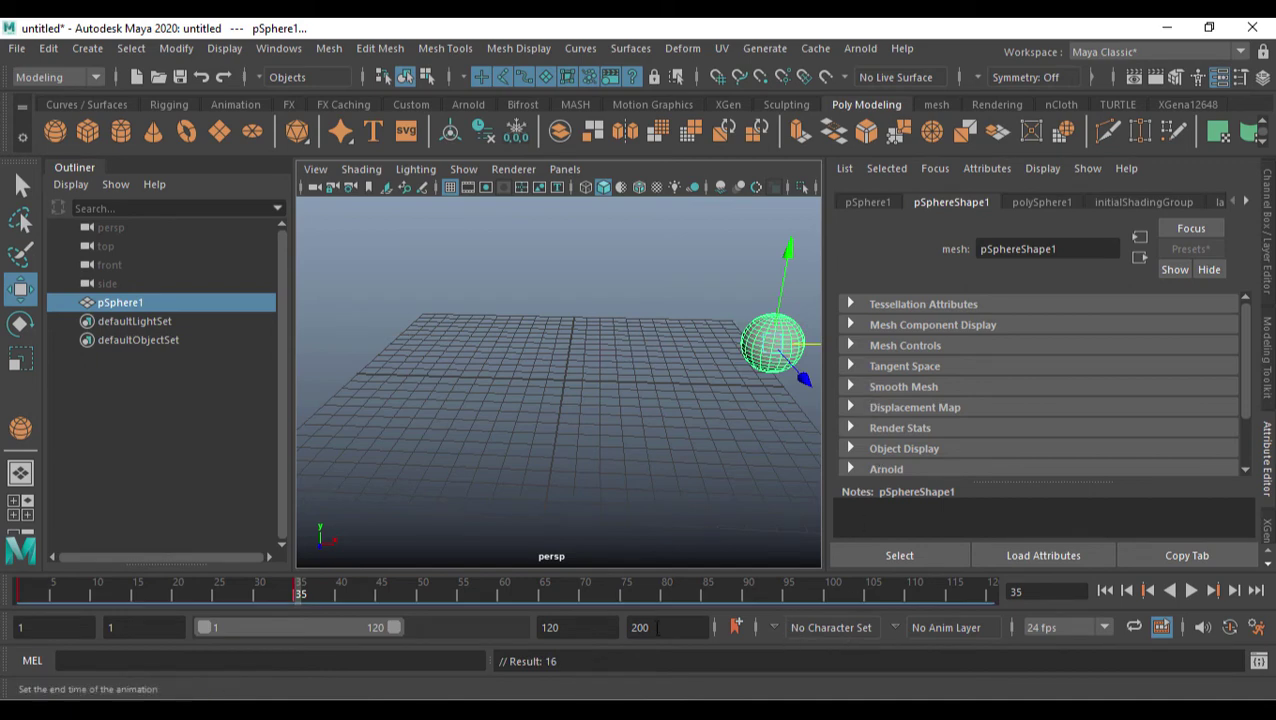
# - Shorten the playback range to end at frame 34 and play back the sphere's movement
pyautogui.moveTo(392, 628); pyautogui.dragTo(245, 628)
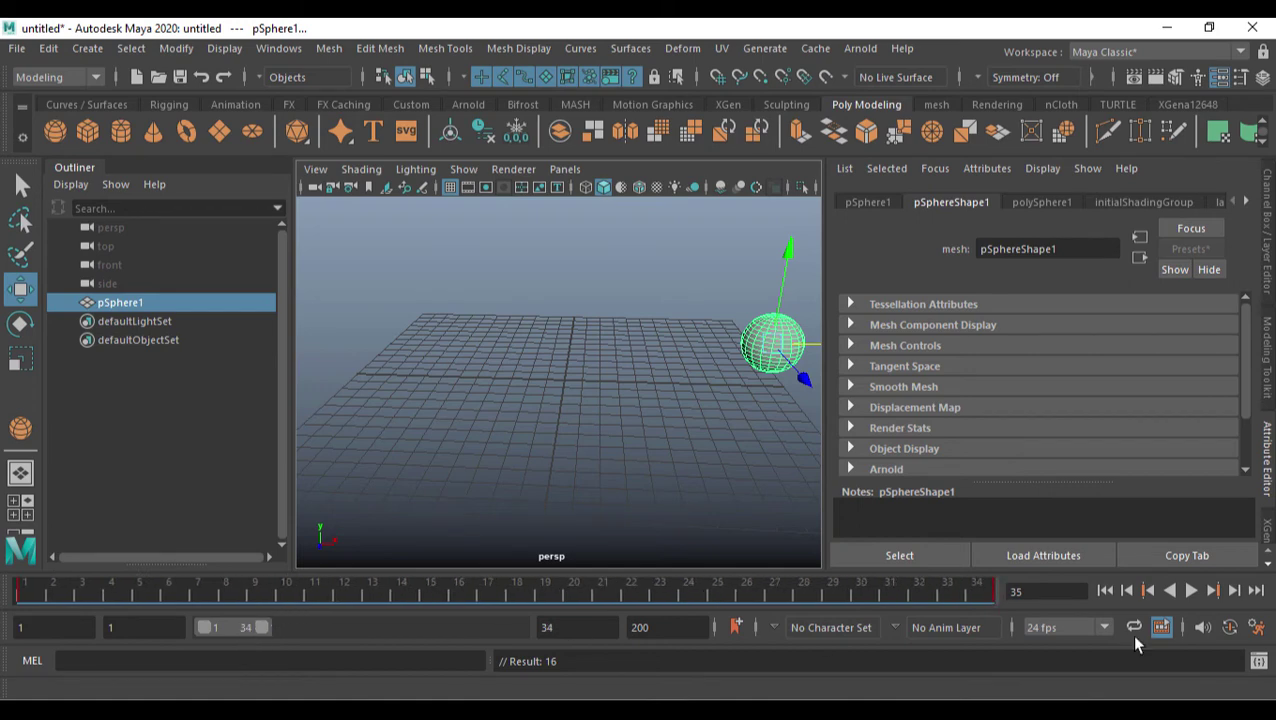
pyautogui.click(1108, 590)
pyautogui.click(1188, 591)
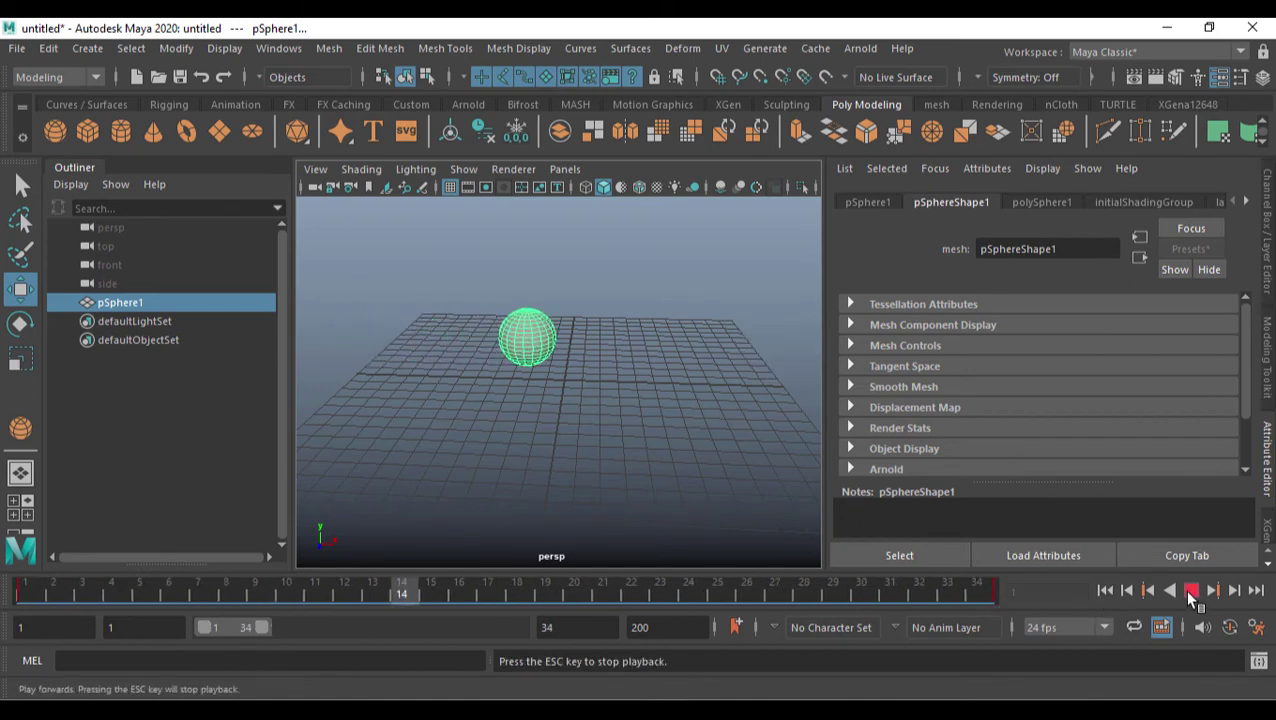
pyautogui.click(1190, 591)
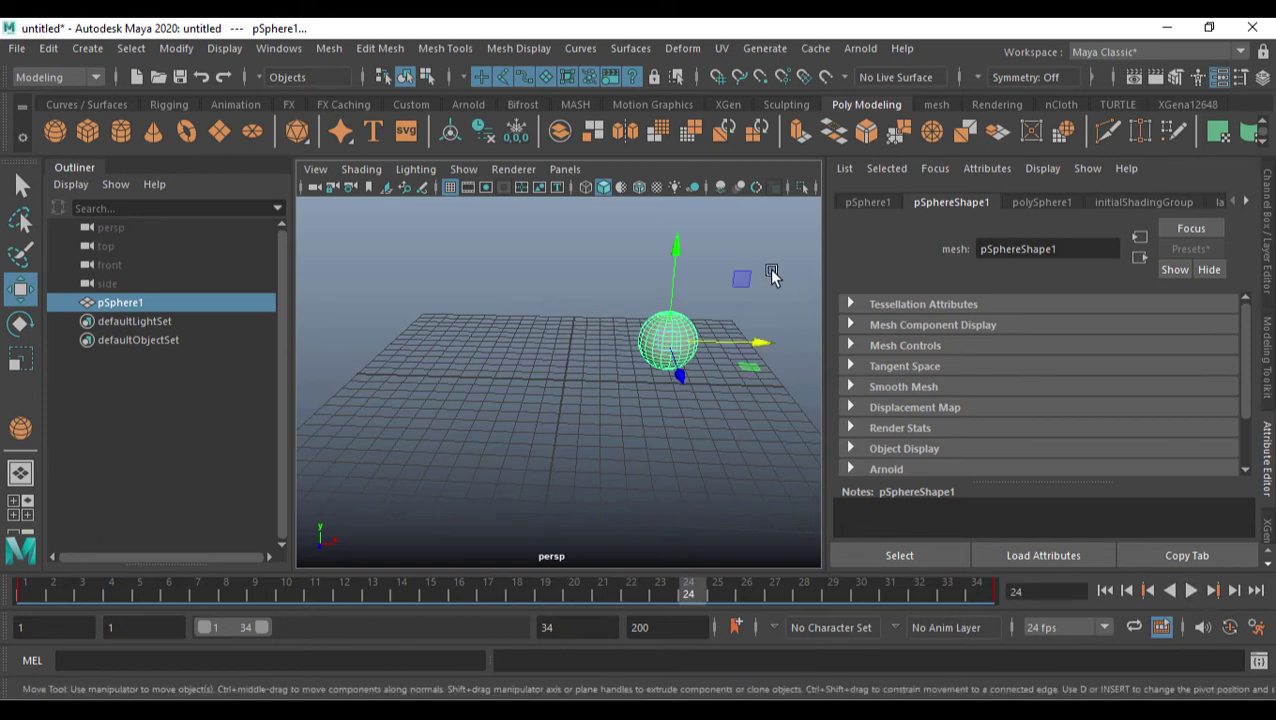
pyautogui.moveTo(705, 594); pyautogui.dragTo(618, 546)
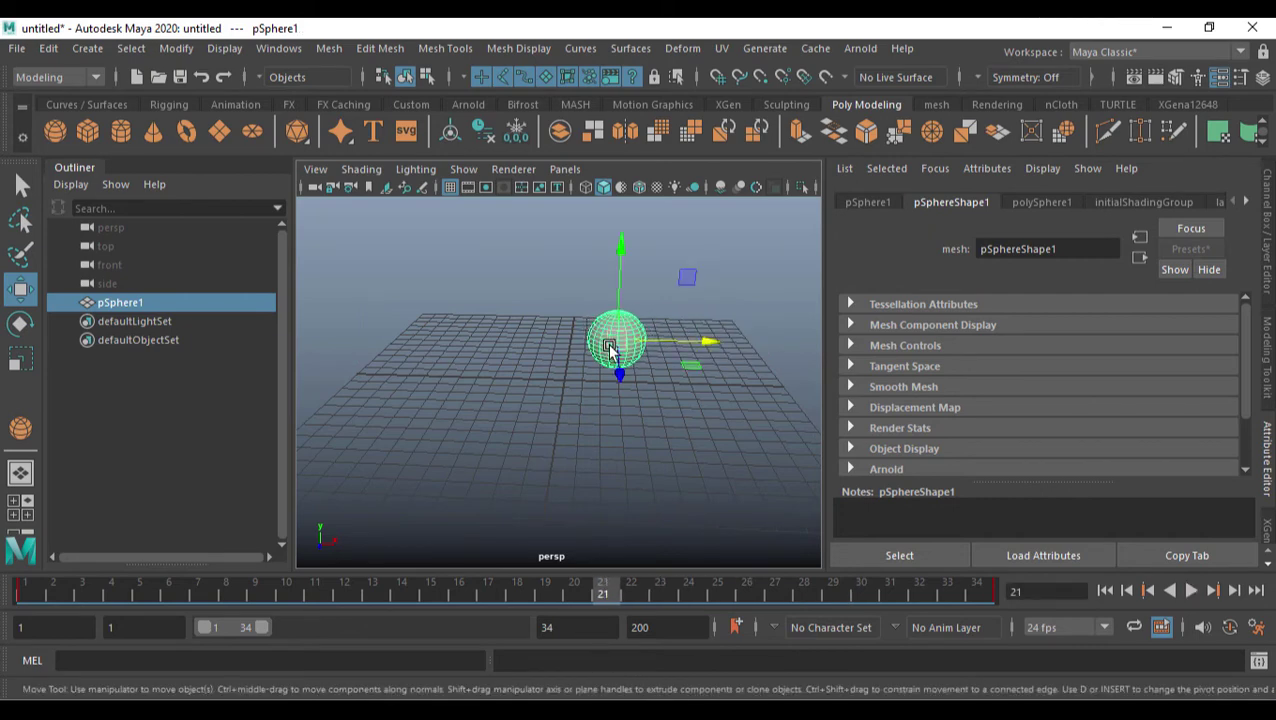
# - Apply a MASH jiggle deformer to the sphere and play the animation from the first frame
pyautogui.click(50, 77)
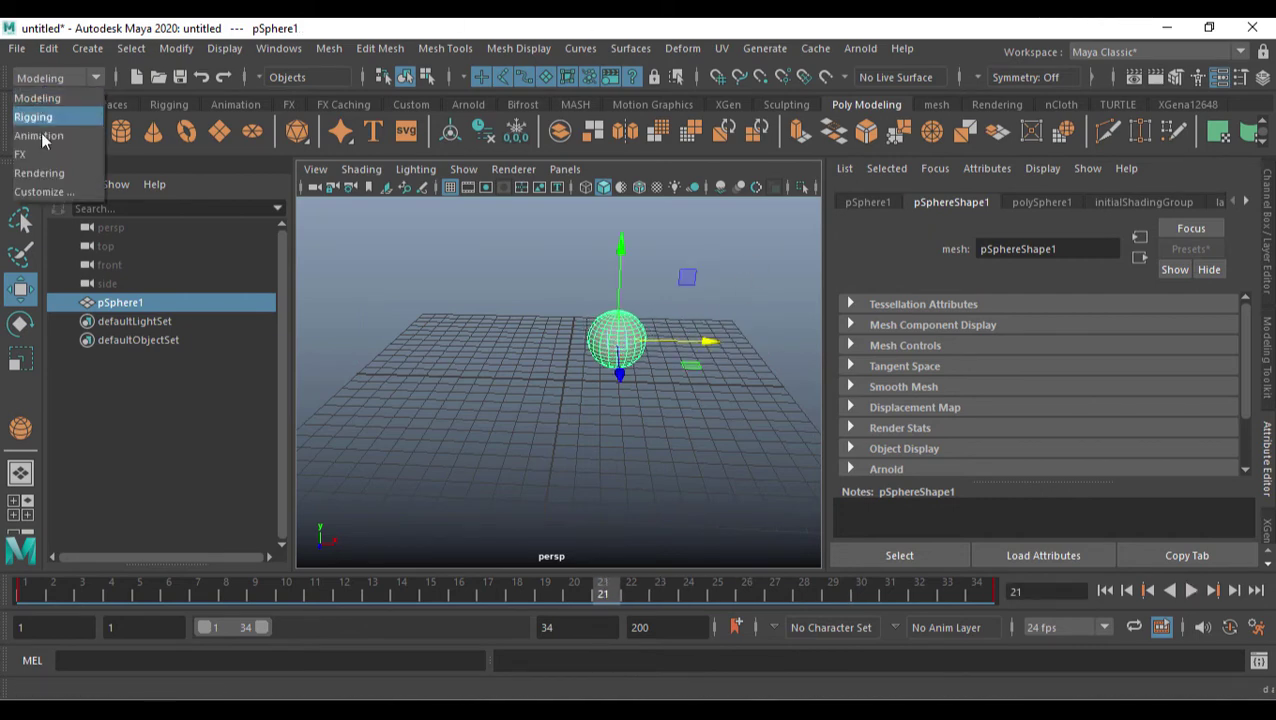
pyautogui.click(40, 155)
pyautogui.click(767, 48)
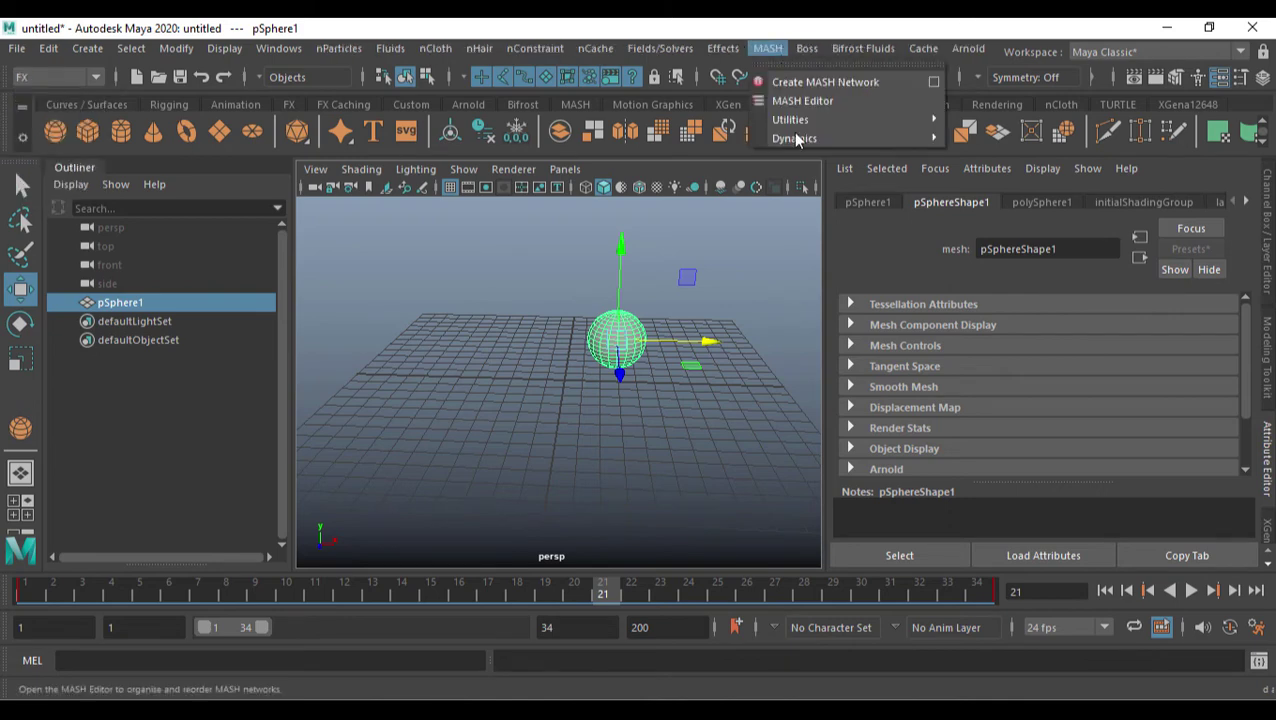
pyautogui.moveTo(798, 145)
pyautogui.moveTo(809, 119)
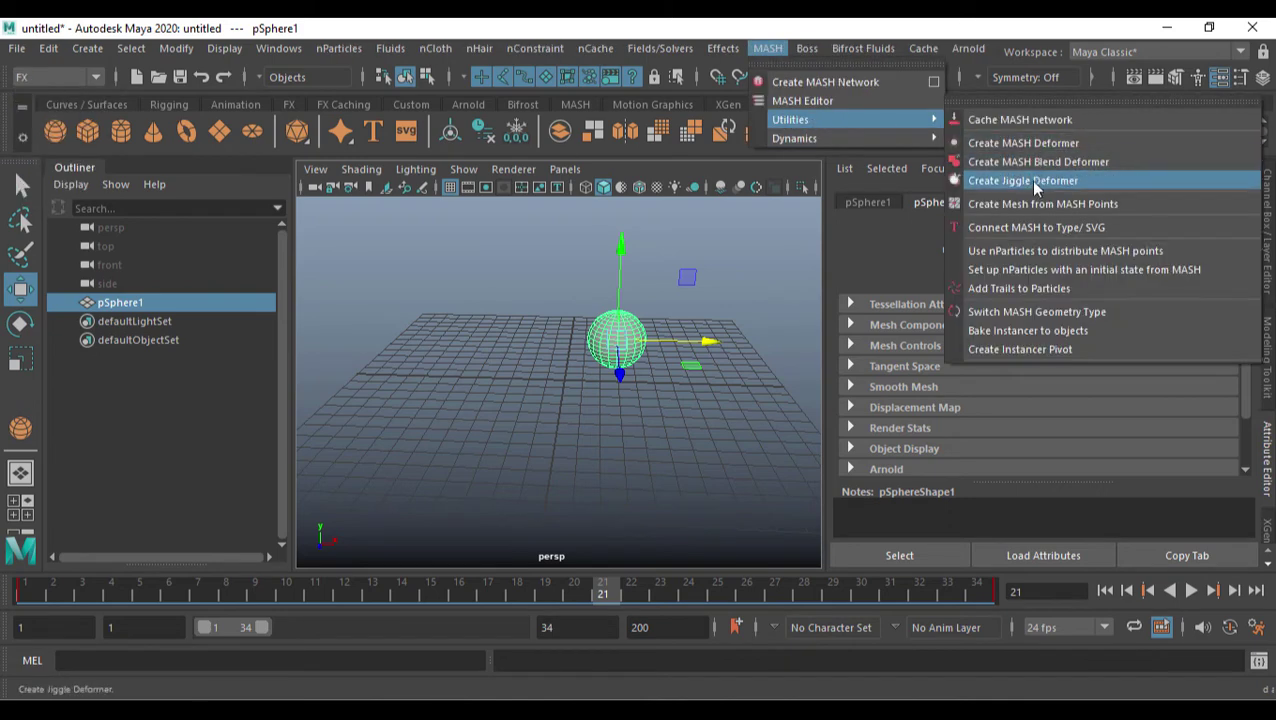
pyautogui.click(1033, 182)
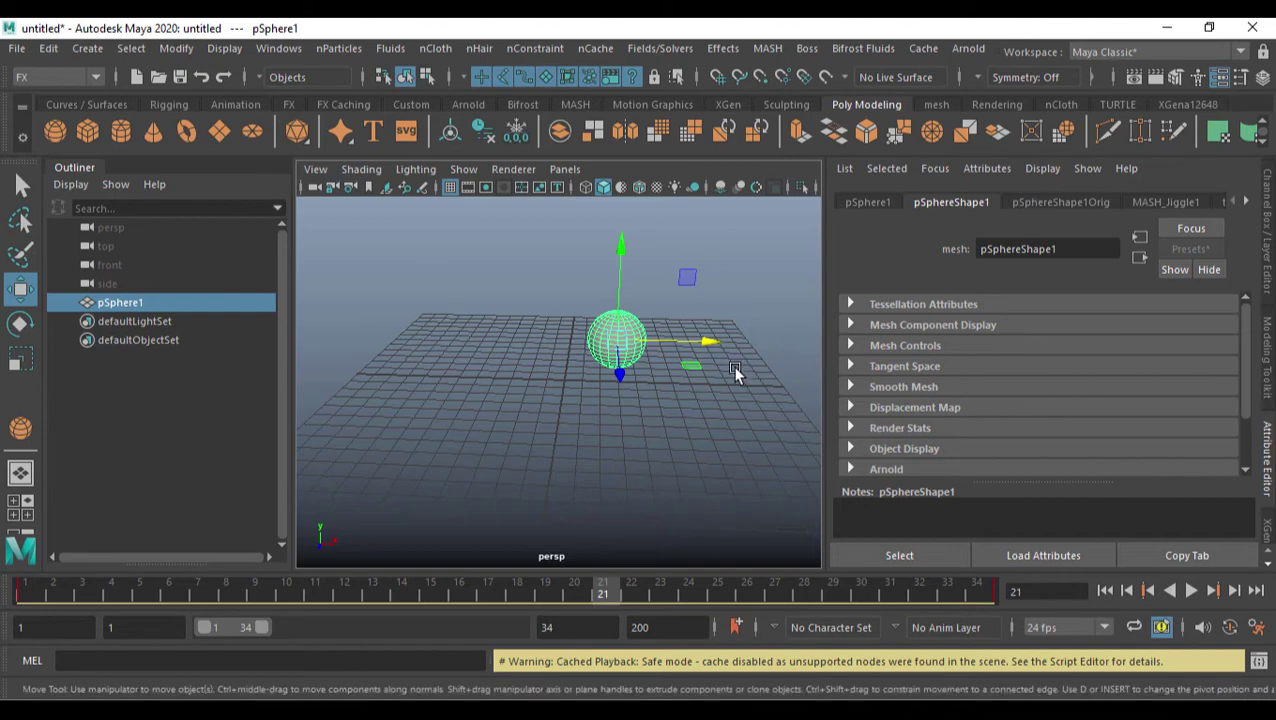
pyautogui.click(1105, 590)
pyautogui.click(1191, 590)
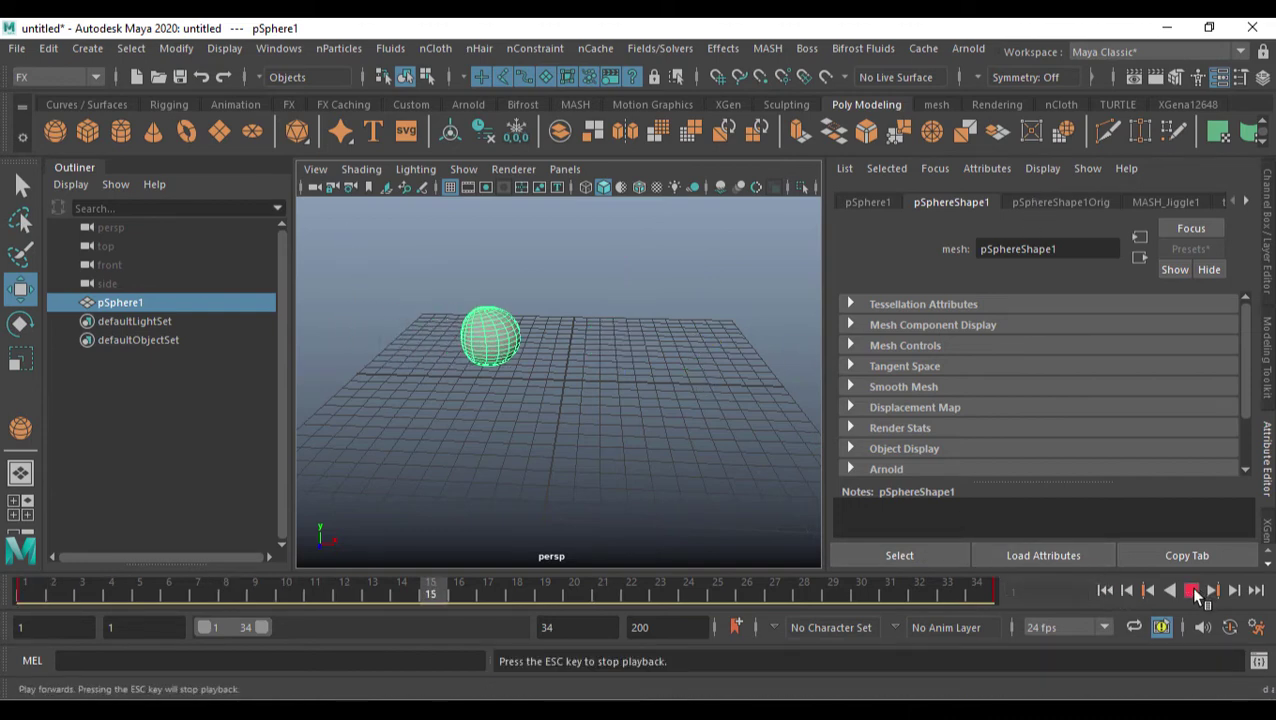
pyautogui.click(1191, 590)
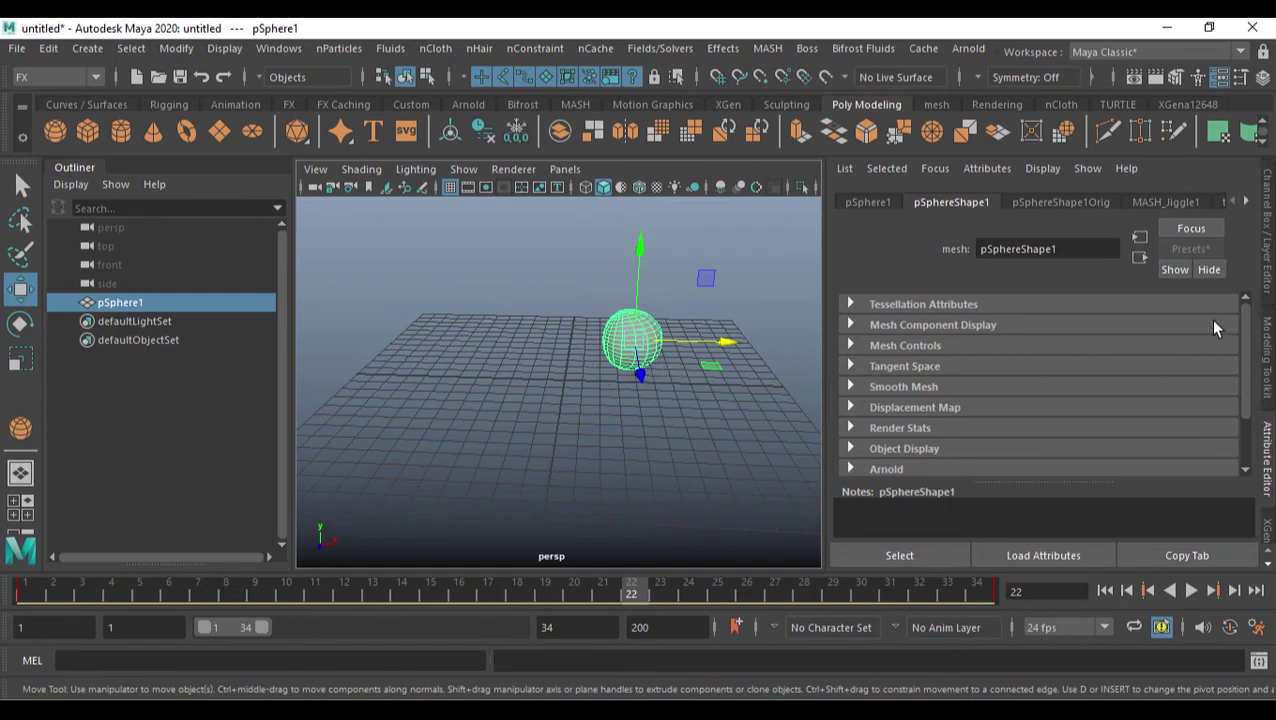
# - Lower the jiggle deformer's Stiffness to 0.055 and play the animation from the start to check the deformation
pyautogui.click(1187, 201)
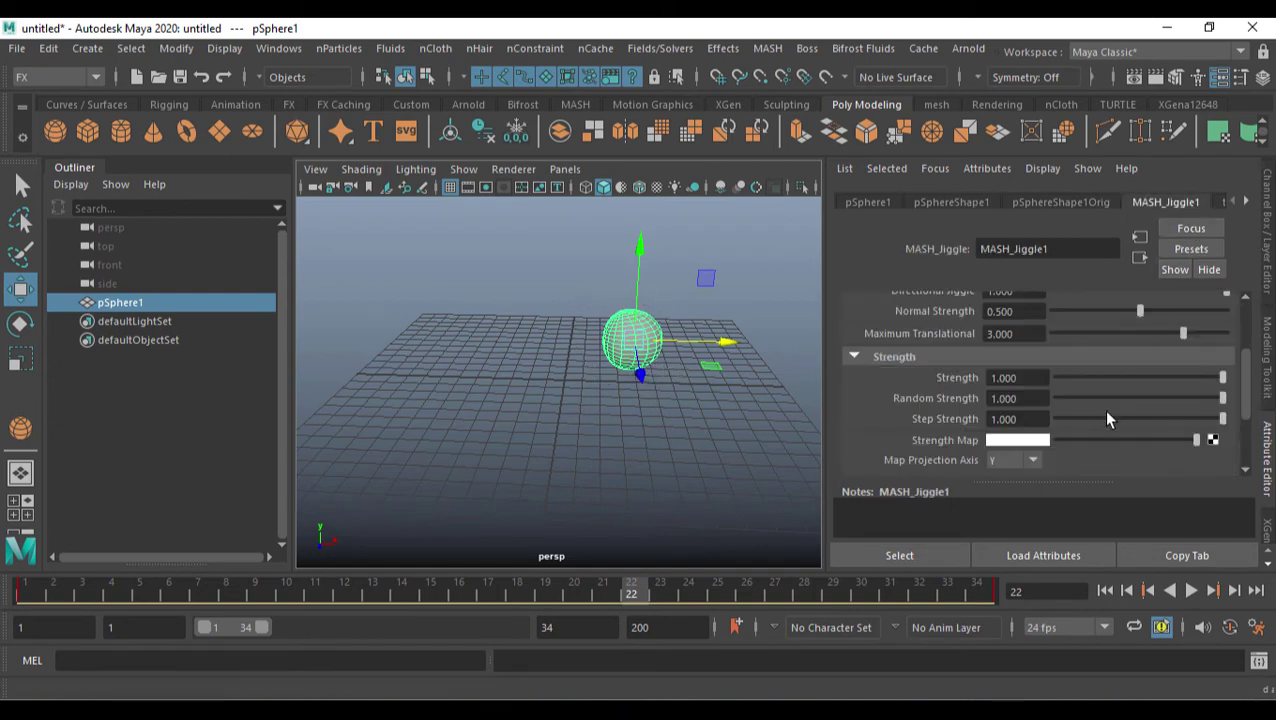
pyautogui.scroll(3, 1105, 420)
pyautogui.moveTo(1087, 381); pyautogui.dragTo(1060, 382)
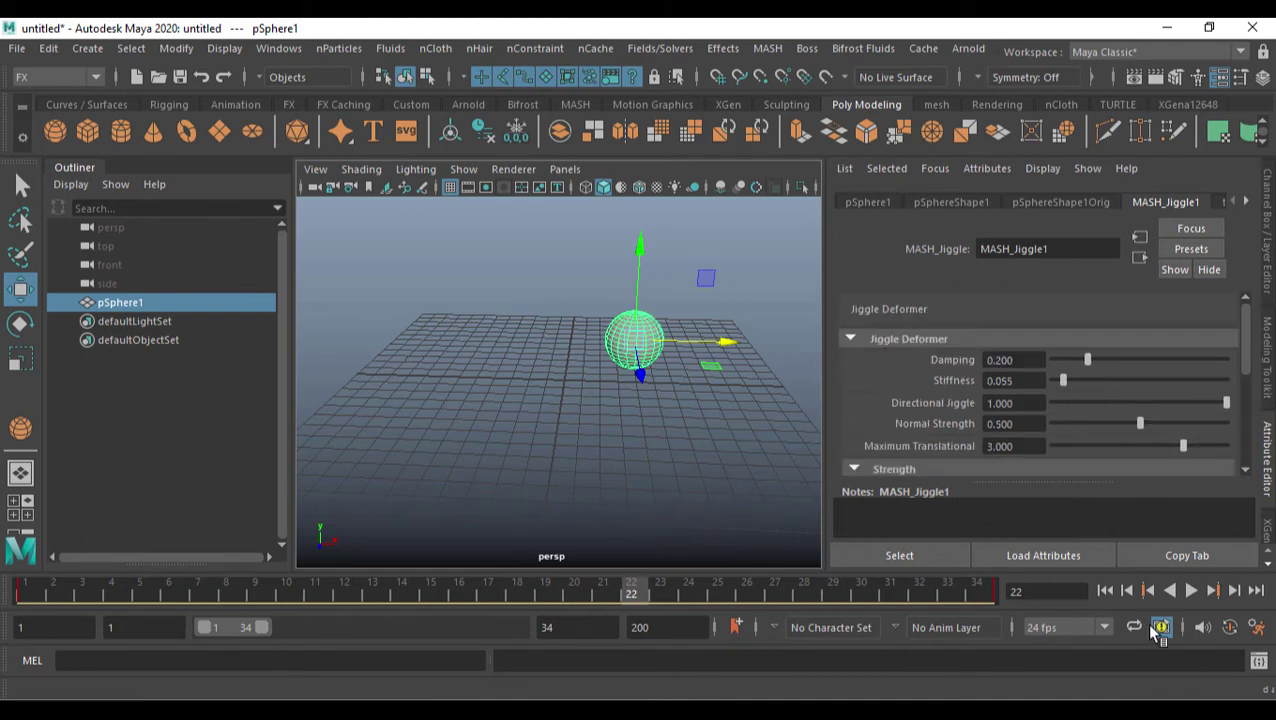
pyautogui.click(1105, 590)
pyautogui.click(1191, 591)
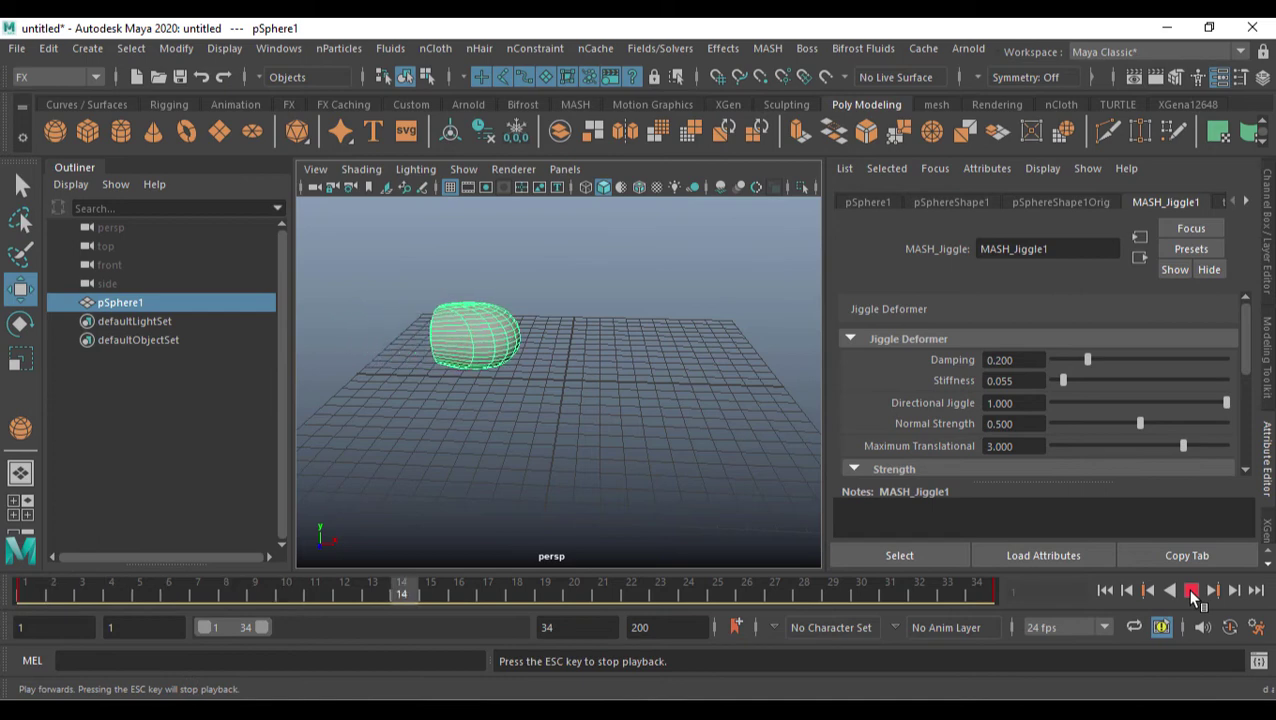
pyautogui.click(1191, 591)
pyautogui.click(1191, 591)
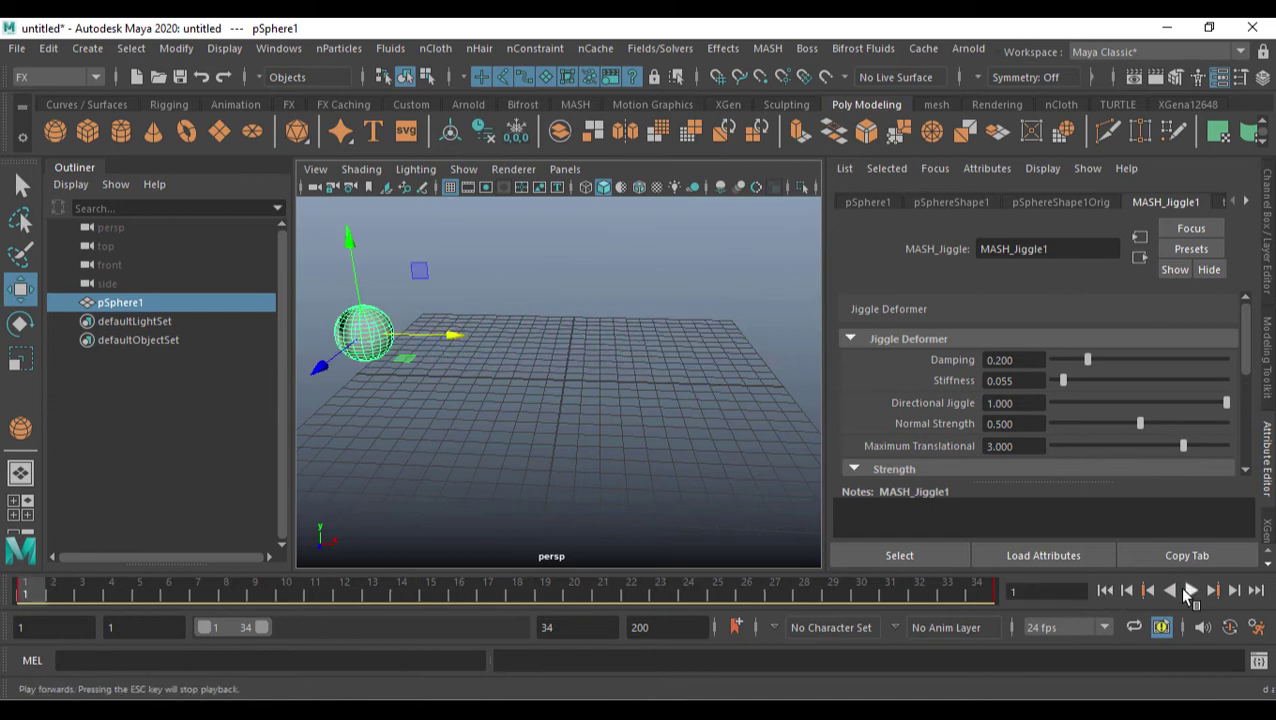
pyautogui.click(1191, 591)
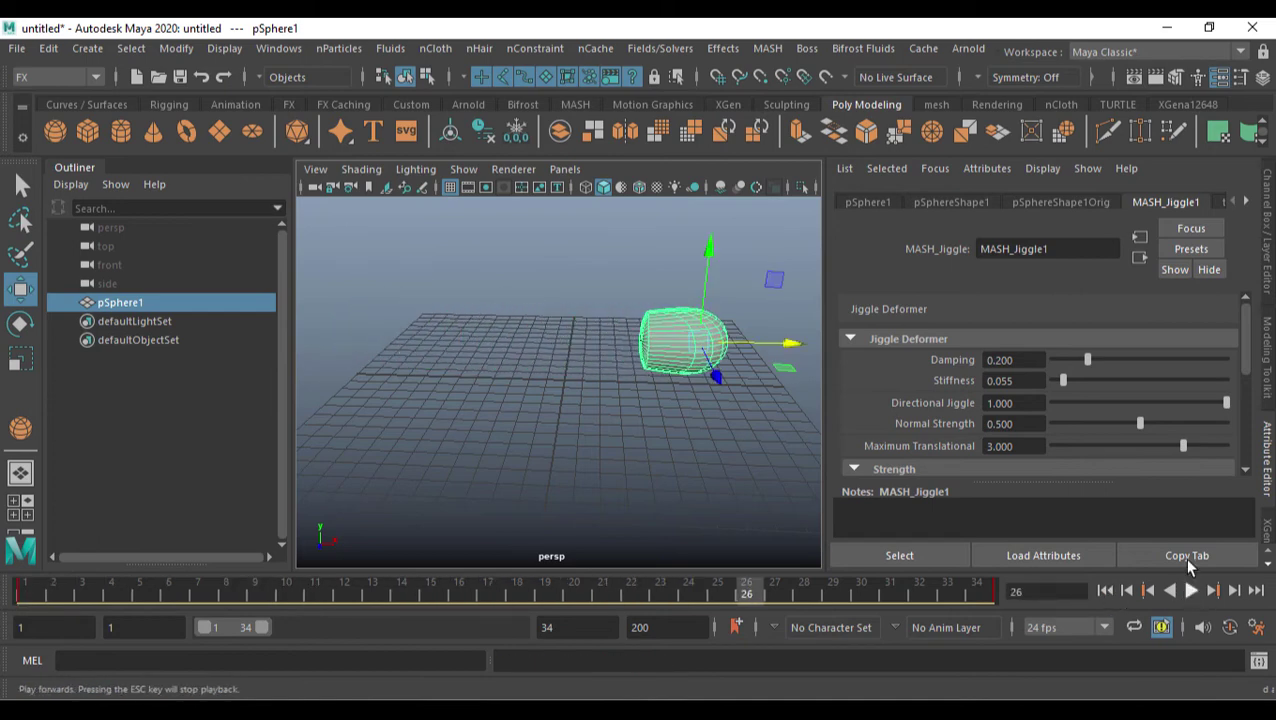
pyautogui.click(1191, 591)
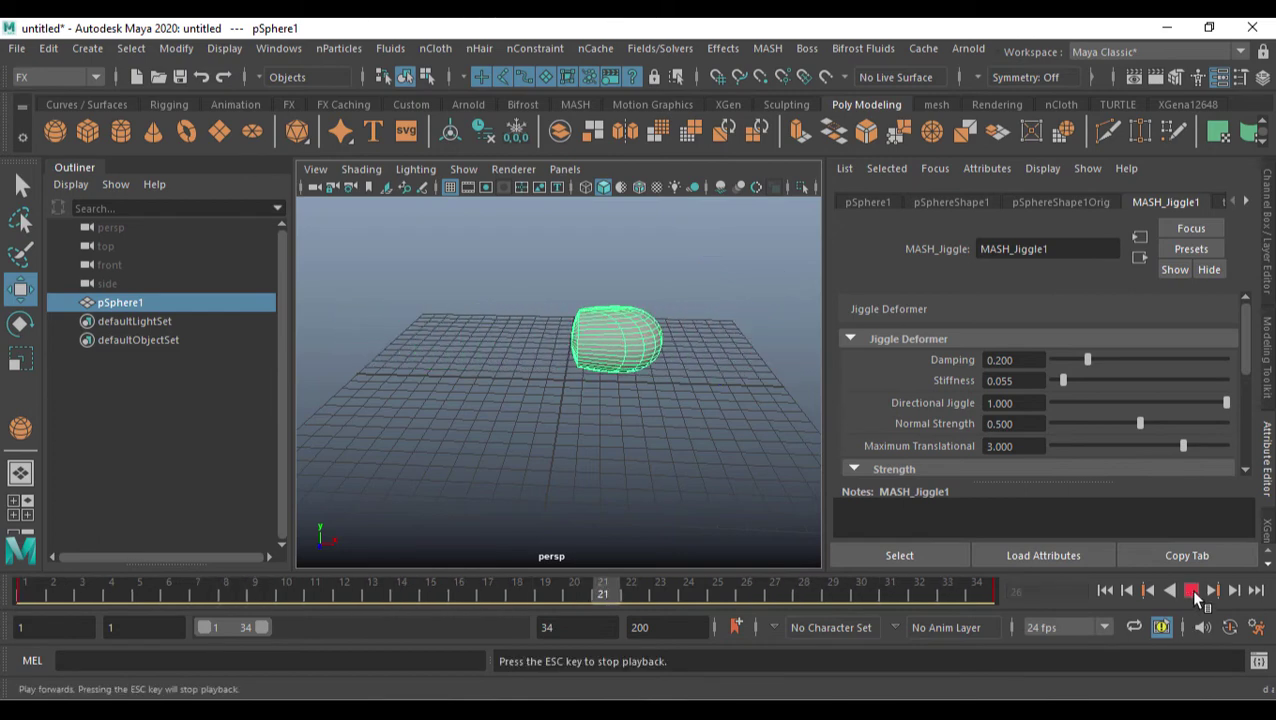
pyautogui.click(1191, 591)
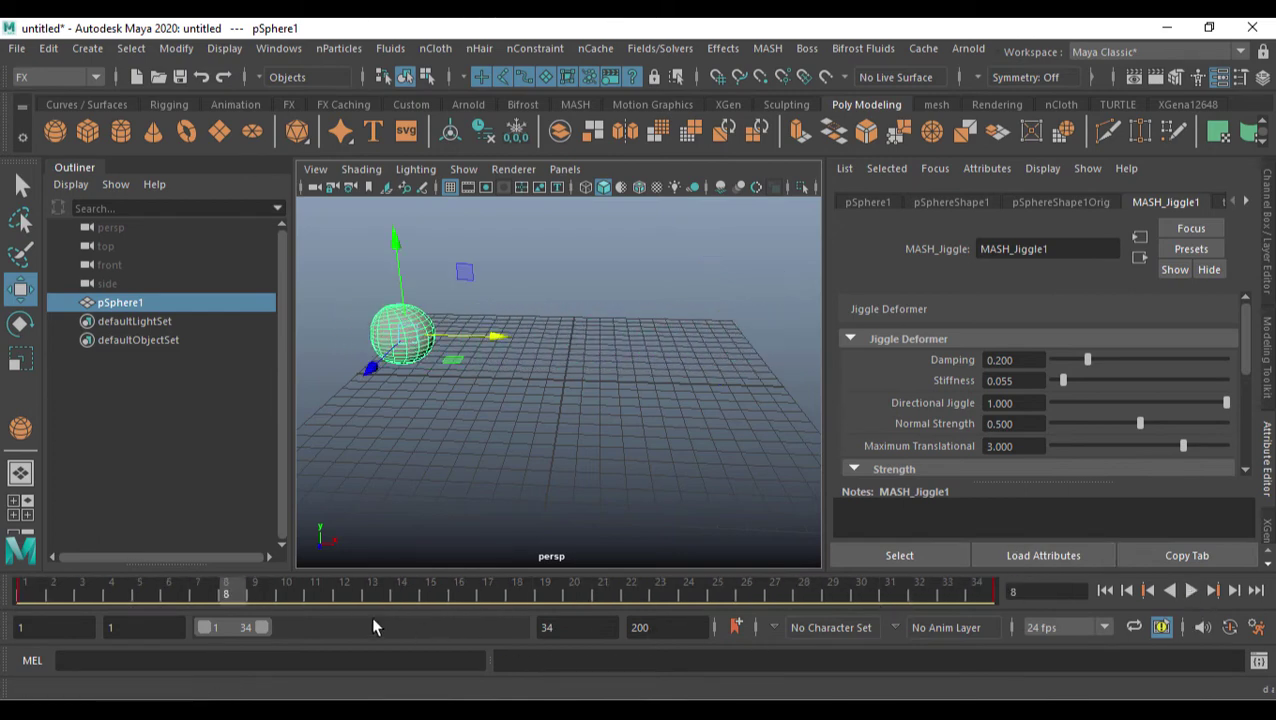
# - Extend the playback range to frame 61 and replay the jiggling sphere from the start
pyautogui.moveTo(263, 628); pyautogui.dragTo(308, 640)
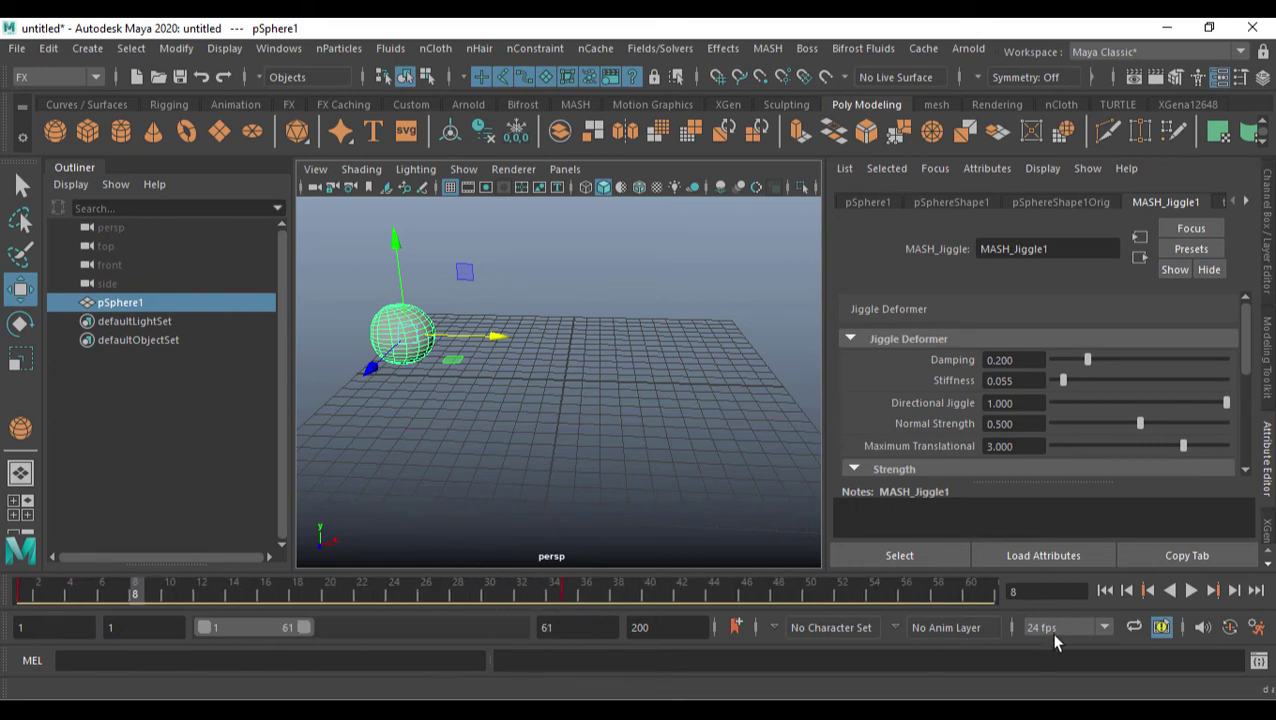
pyautogui.click(1105, 591)
pyautogui.click(1193, 591)
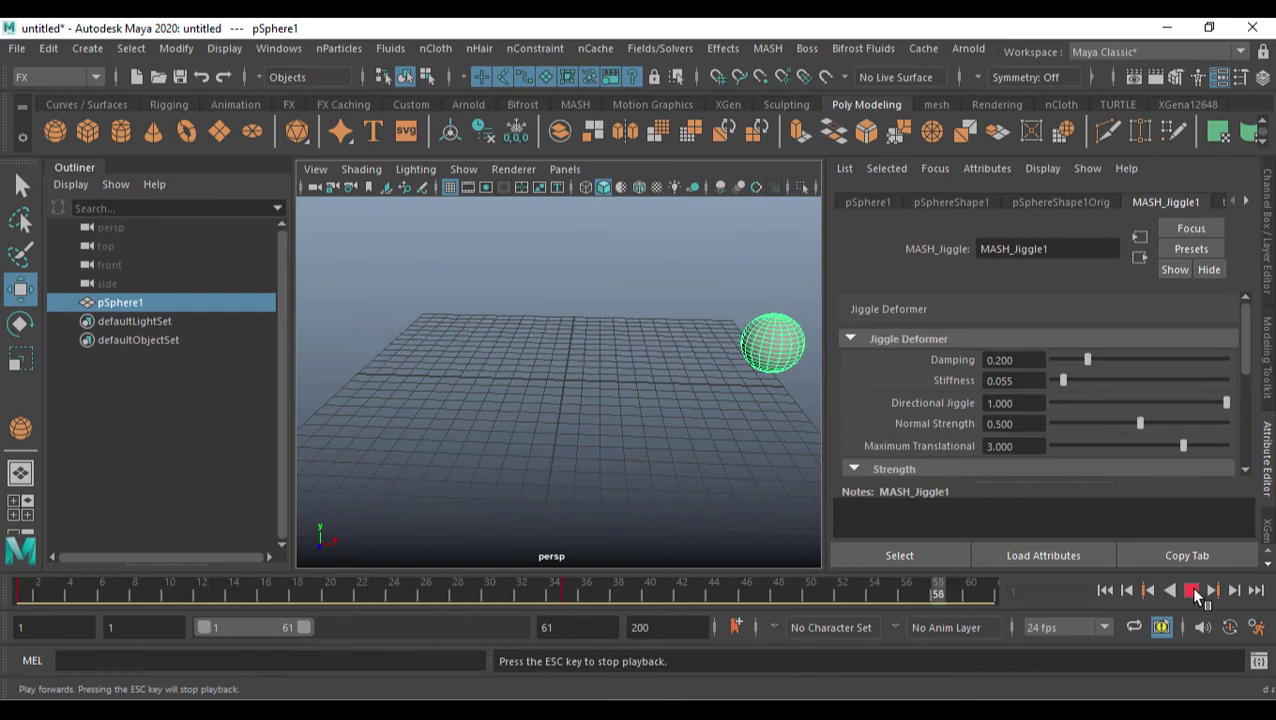
pyautogui.click(1193, 591)
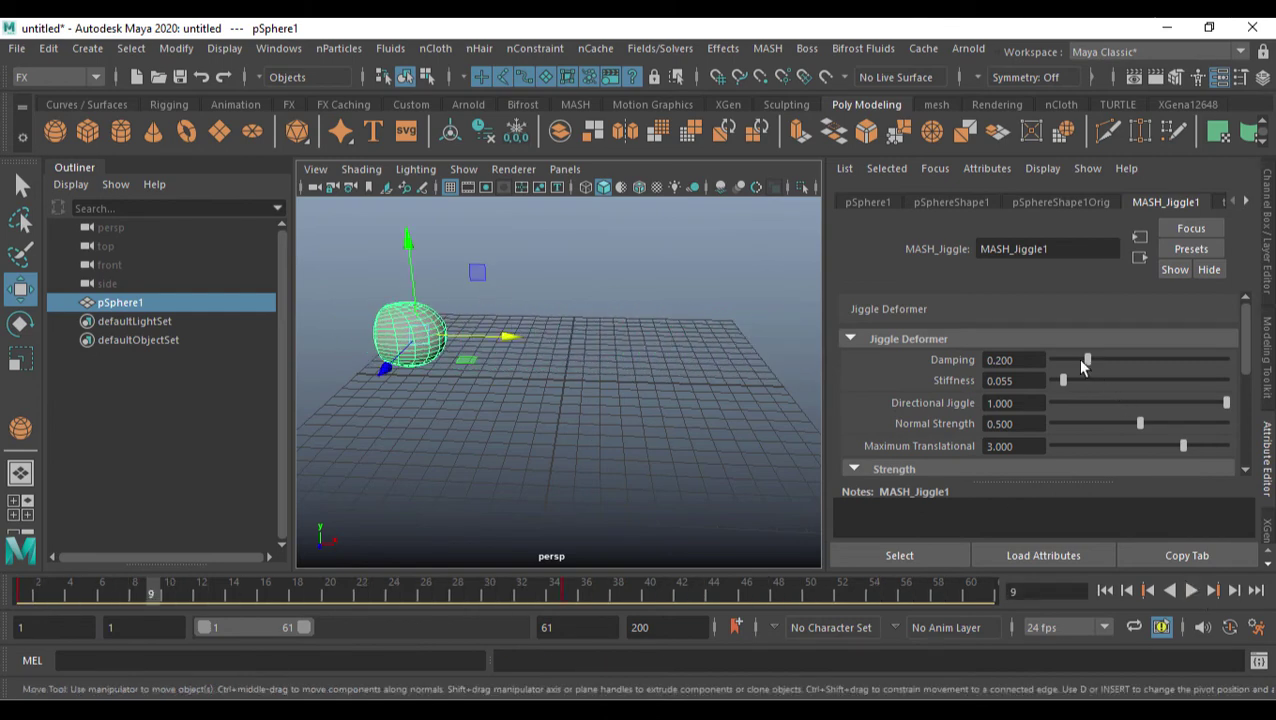
# - Try a jiggle Damping of 0.626 and play back the animation
pyautogui.moveTo(1077, 358); pyautogui.dragTo(1161, 370)
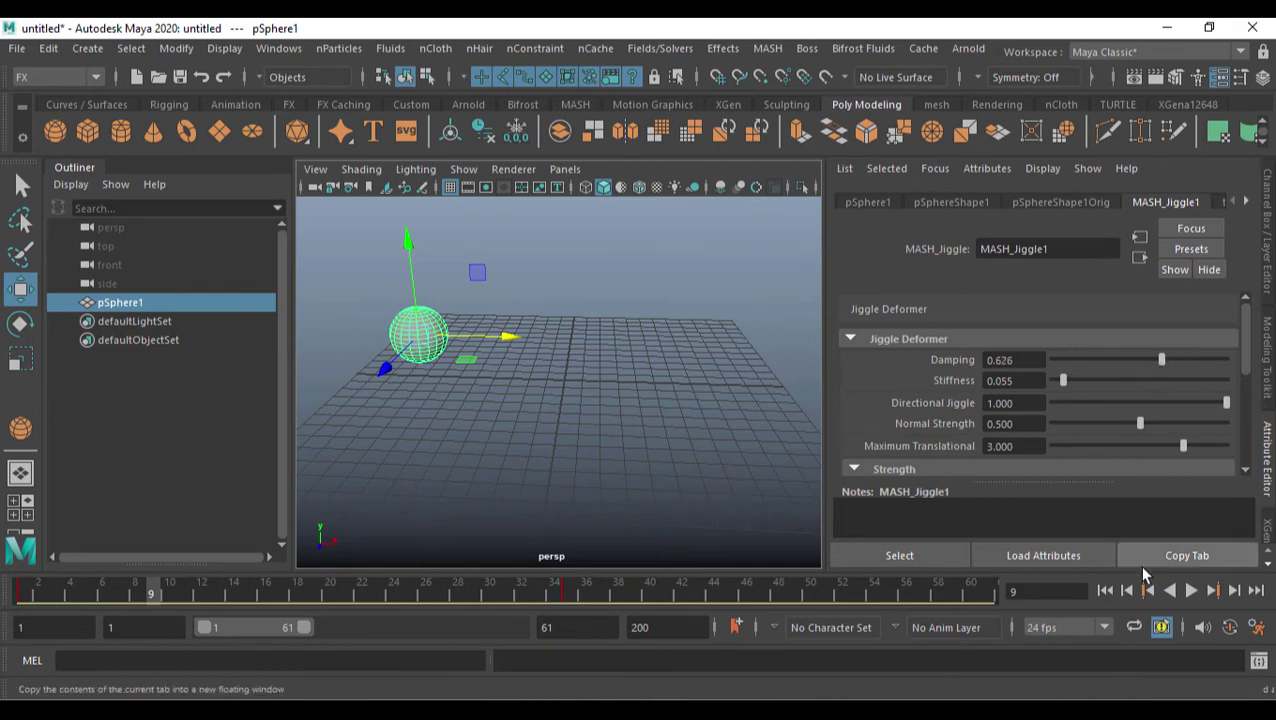
pyautogui.click(1191, 591)
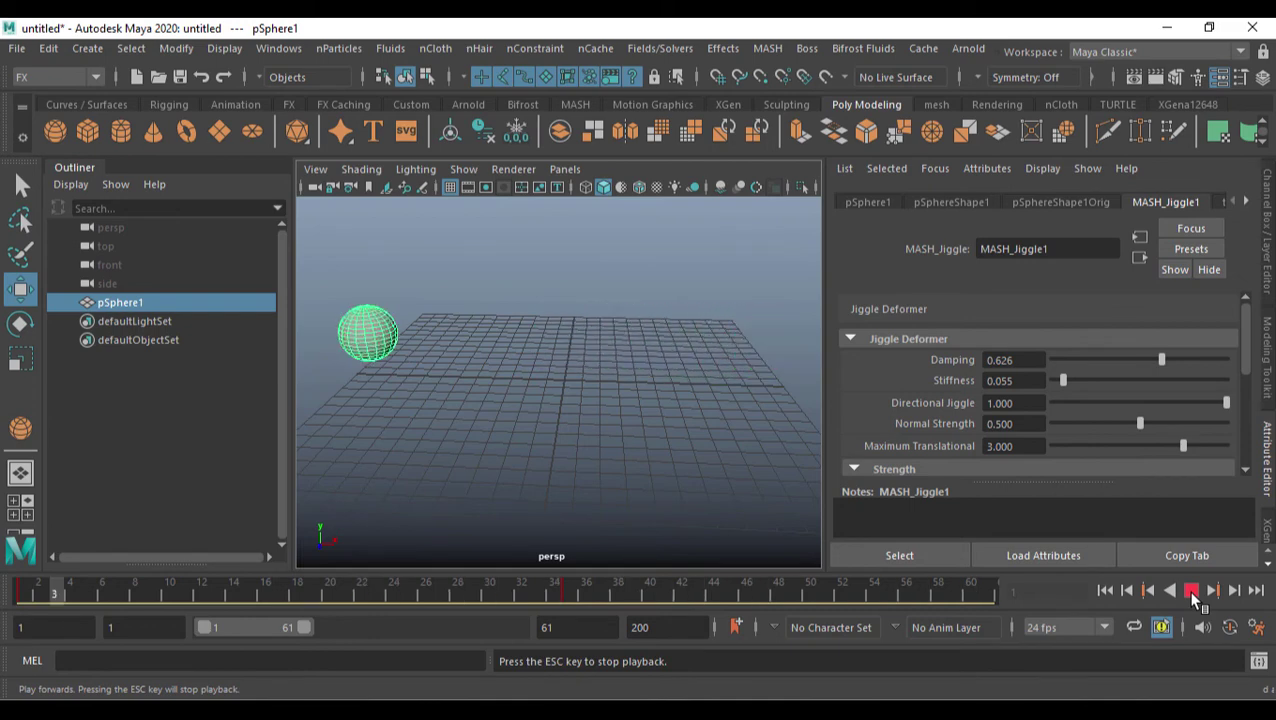
pyautogui.click(1191, 591)
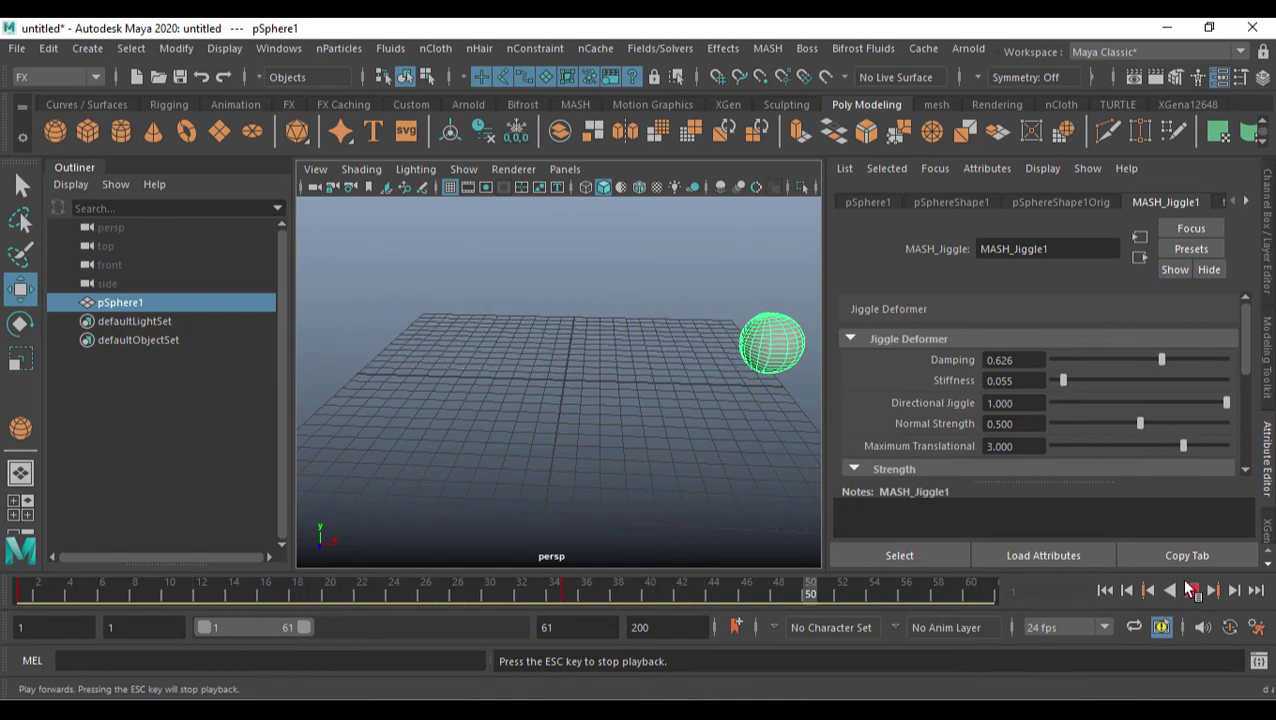
# - Set the jiggle deformer's Damping to 0.044 and play the animation from the first frame
pyautogui.moveTo(1158, 360); pyautogui.dragTo(1061, 360)
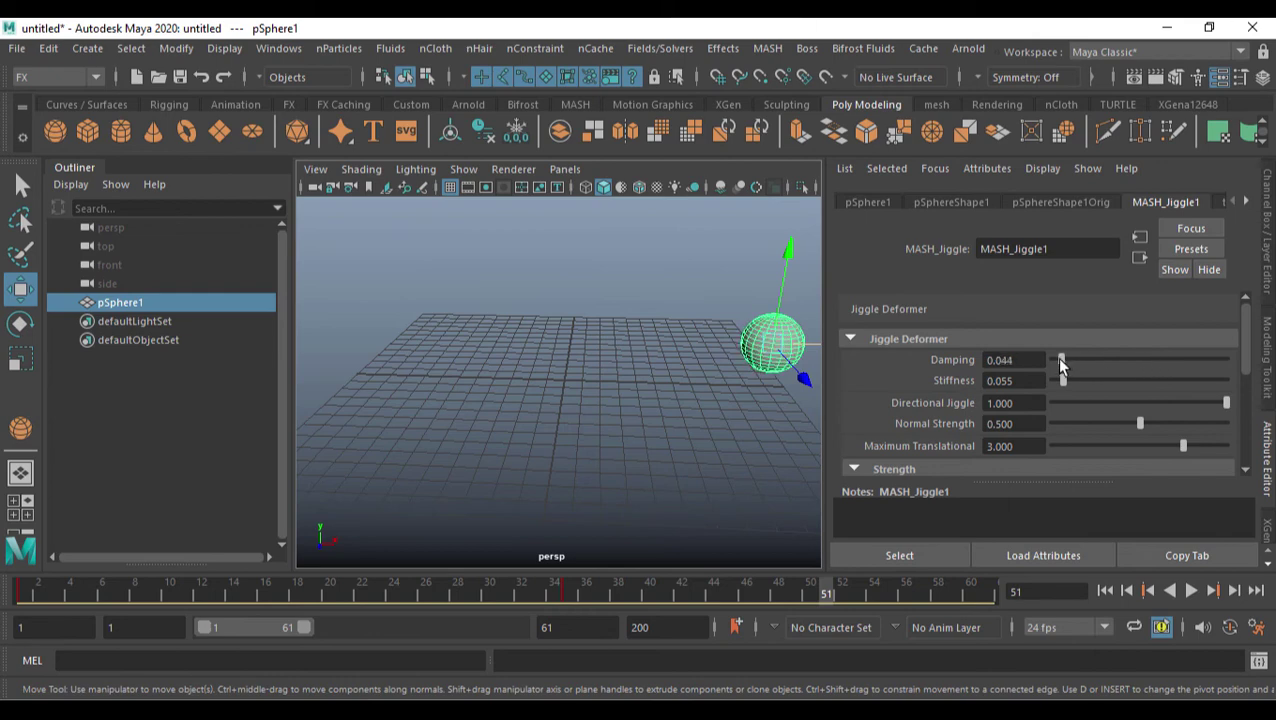
pyautogui.click(1105, 591)
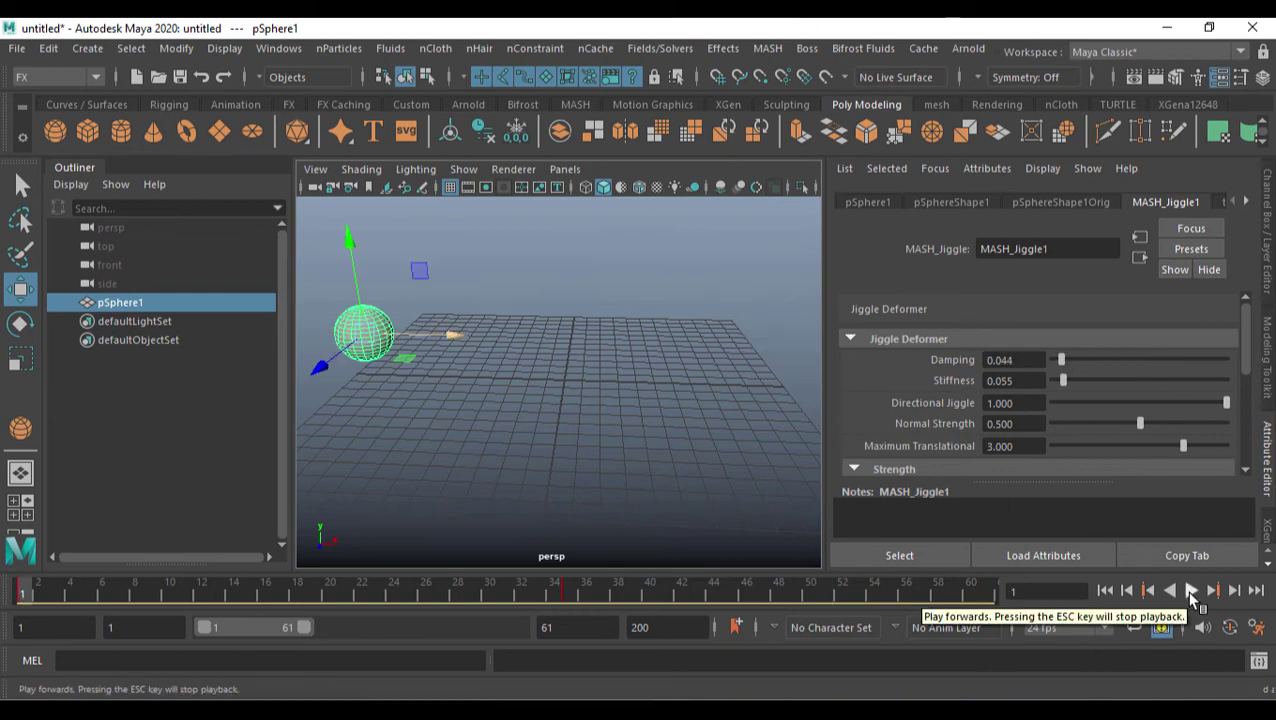
pyautogui.click(1191, 591)
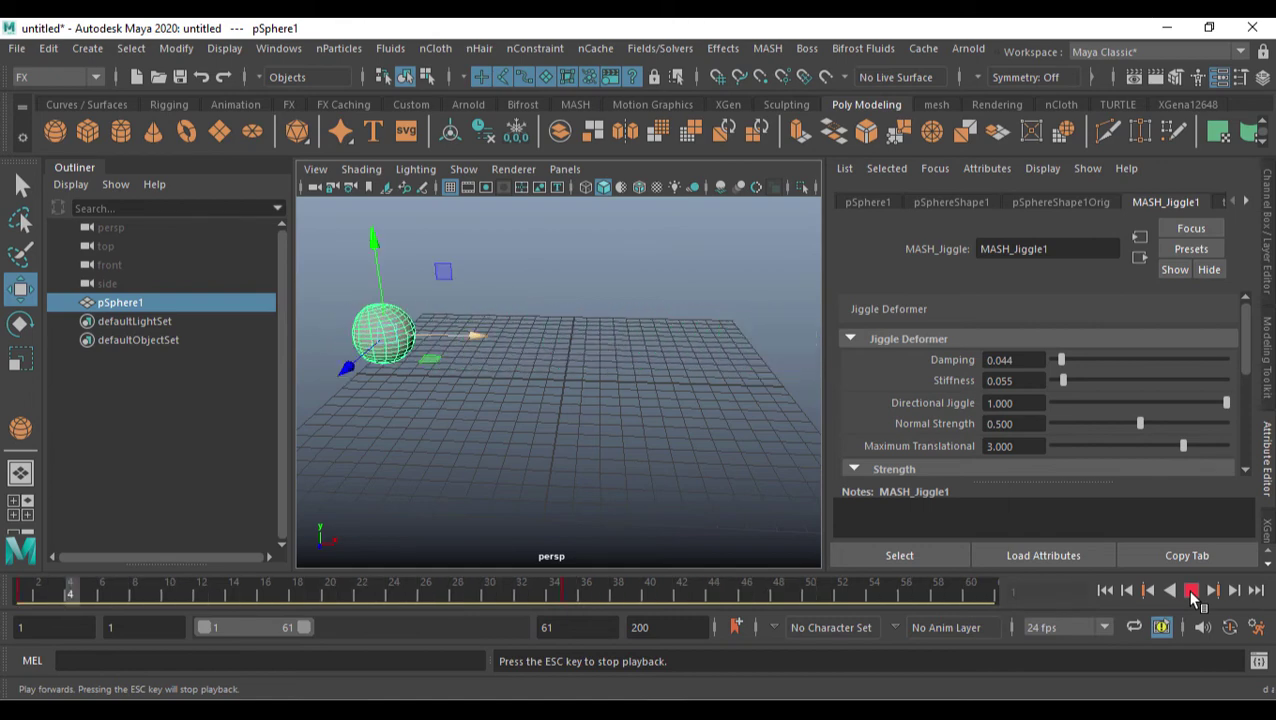
pyautogui.click(1191, 591)
# - Extend the playback range to frame 102 and play back how the sphere settles
pyautogui.click(548, 627)
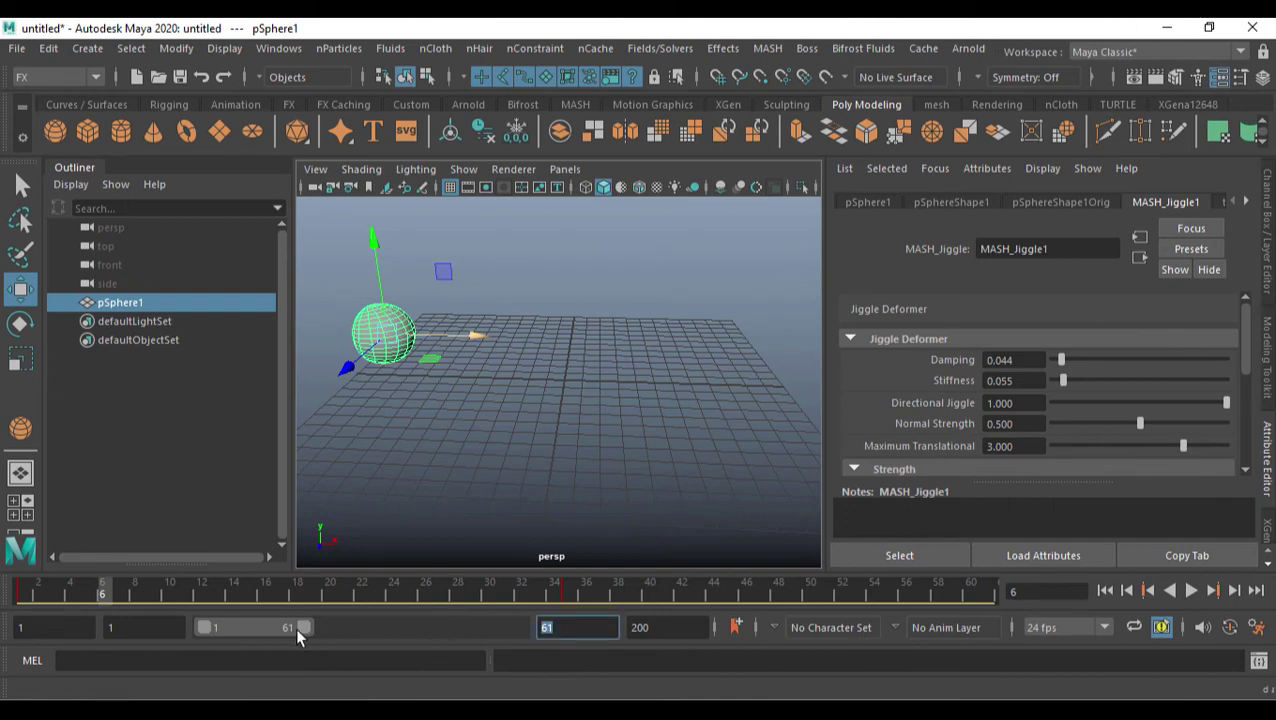
pyautogui.moveTo(297, 630); pyautogui.dragTo(372, 633)
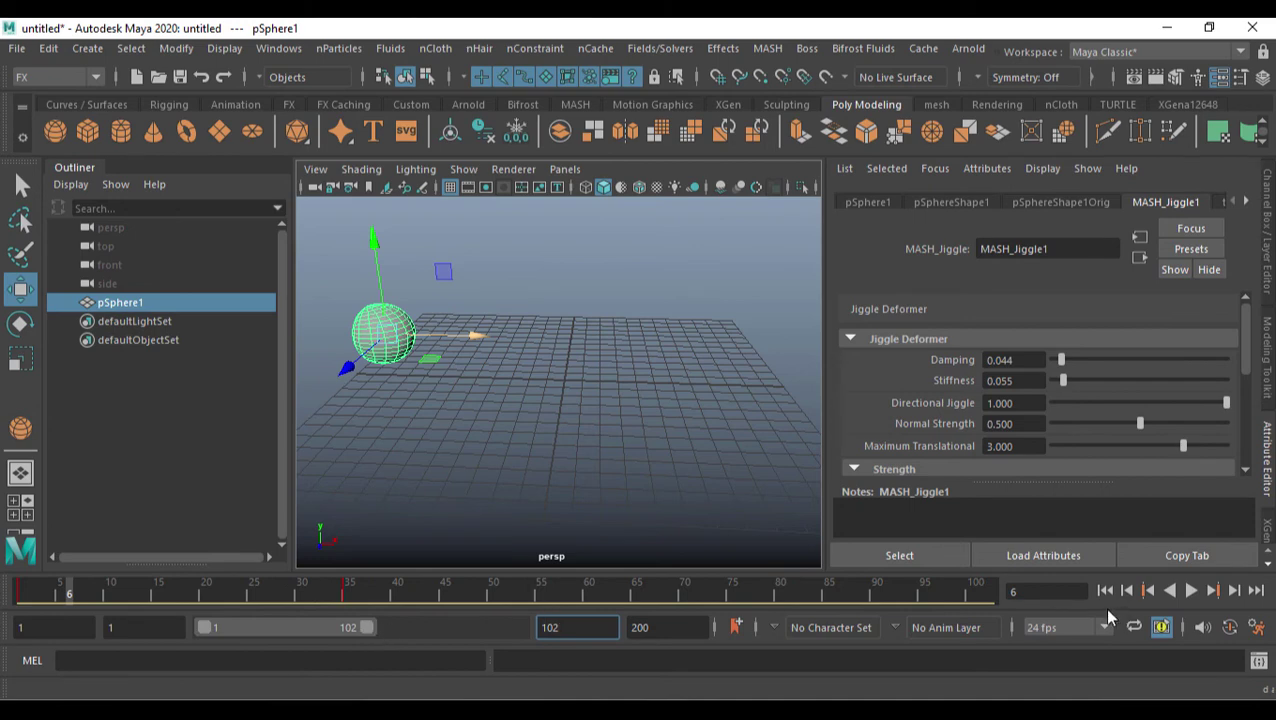
pyautogui.click(1191, 591)
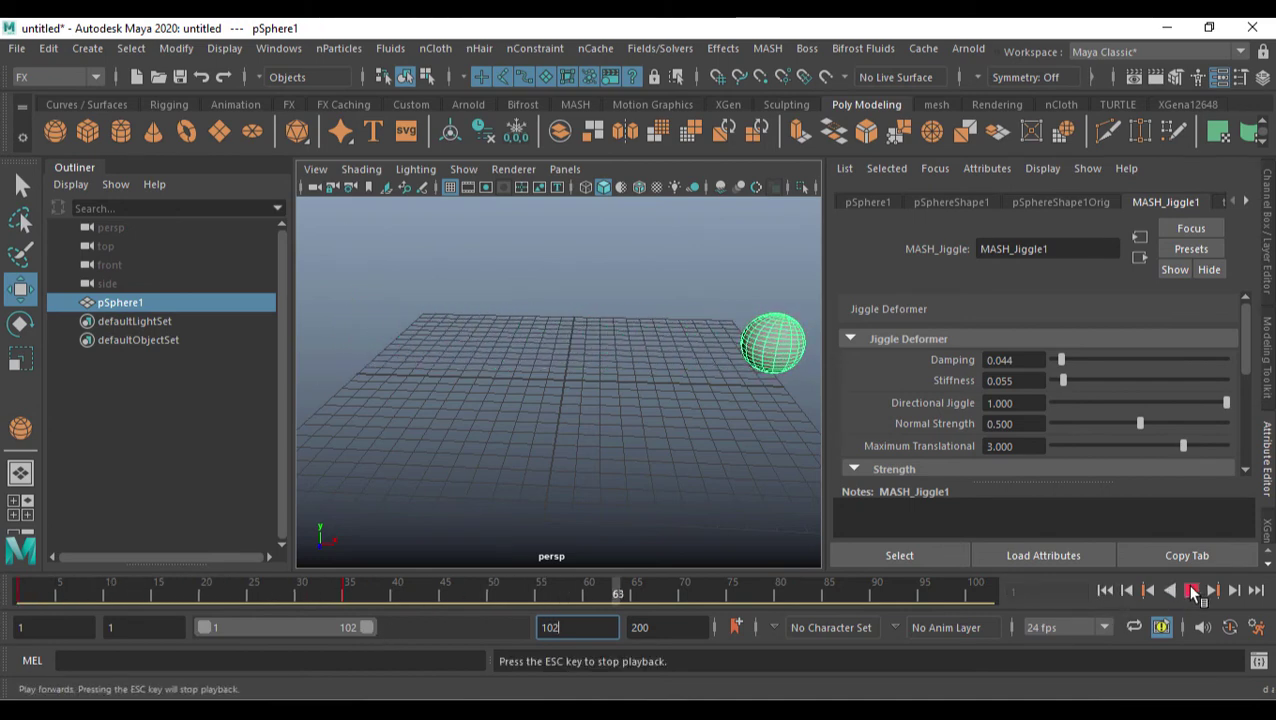
pyautogui.click(1191, 591)
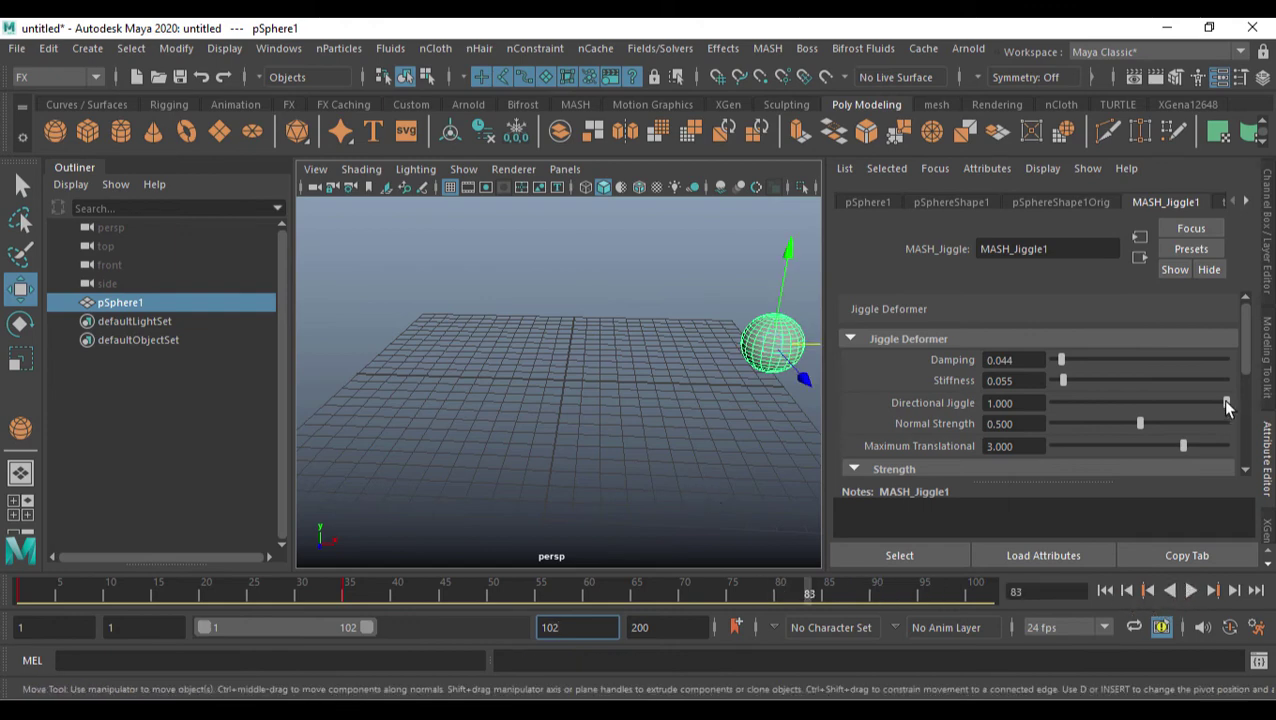
# - Try a Directional Jiggle of -1 and play the animation from the first frame
pyautogui.moveTo(1228, 407); pyautogui.dragTo(1208, 412)
pyautogui.moveTo(1108, 420); pyautogui.dragTo(1050, 415)
pyautogui.click(1105, 590)
pyautogui.click(1192, 591)
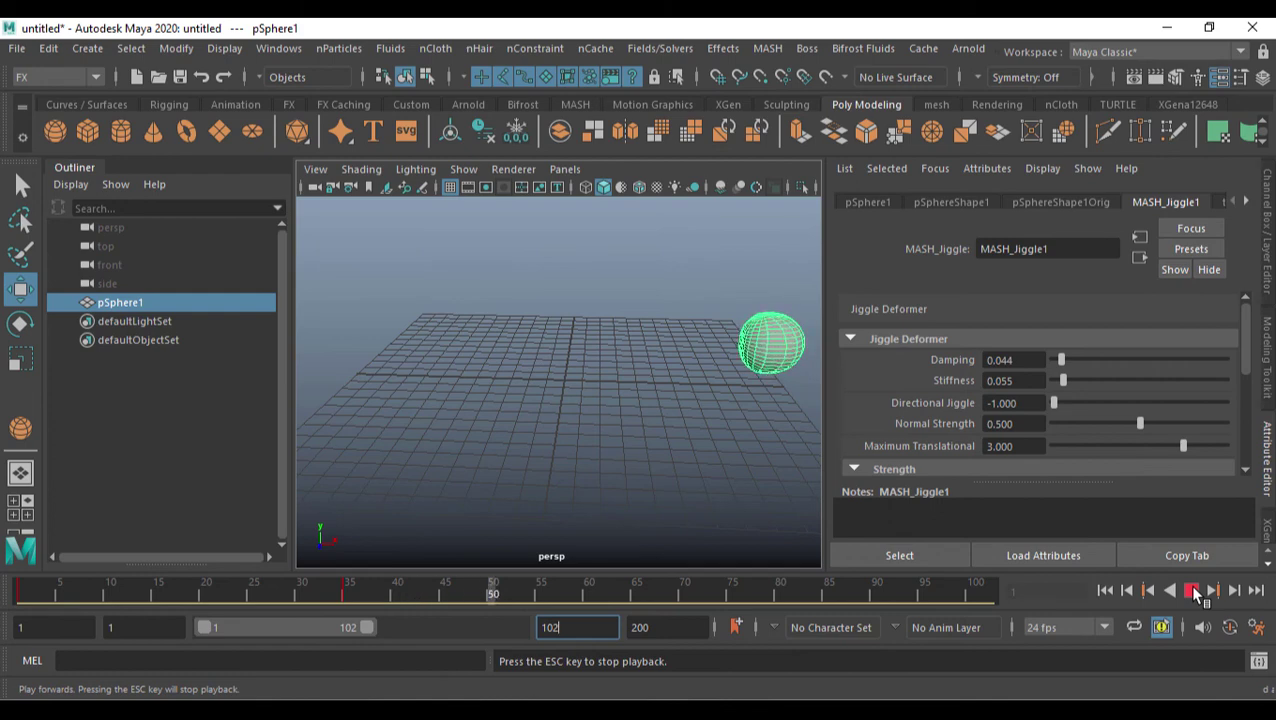
pyautogui.click(1194, 591)
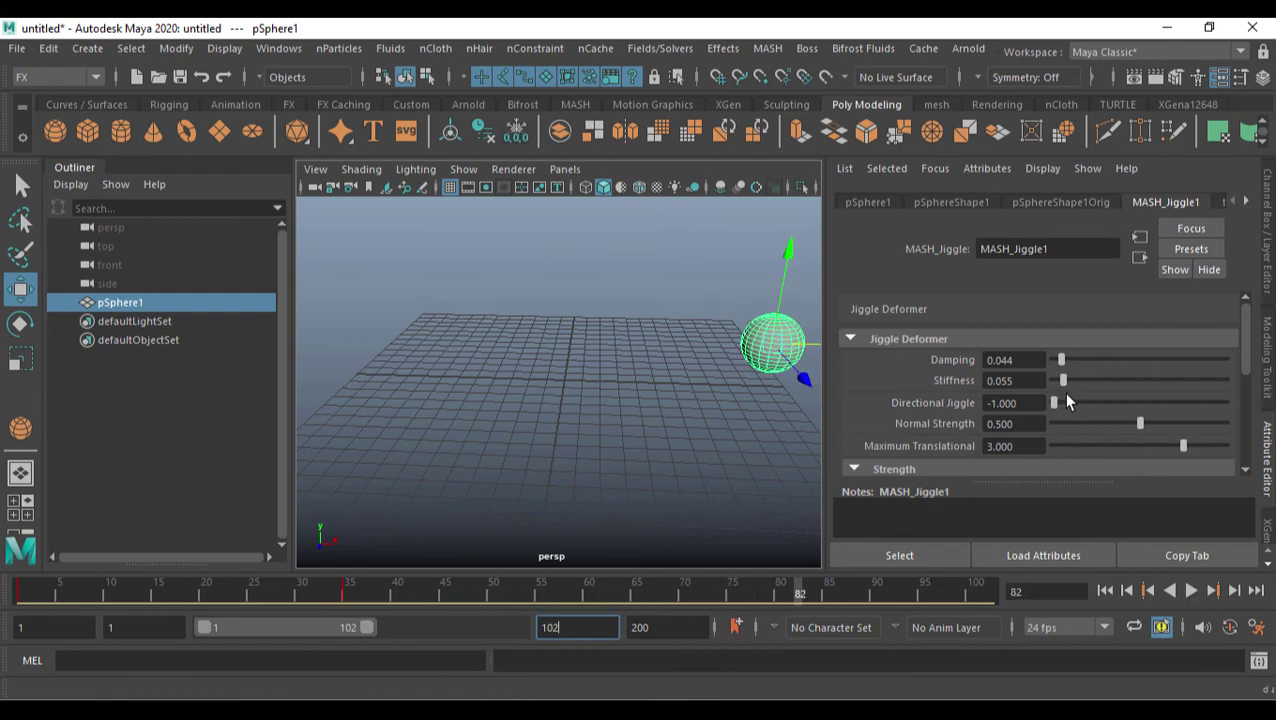
# - Restore the Directional Jiggle to 1 and return to the first frame
pyautogui.click(1010, 402)
pyautogui.write('1')
pyautogui.press('Return')
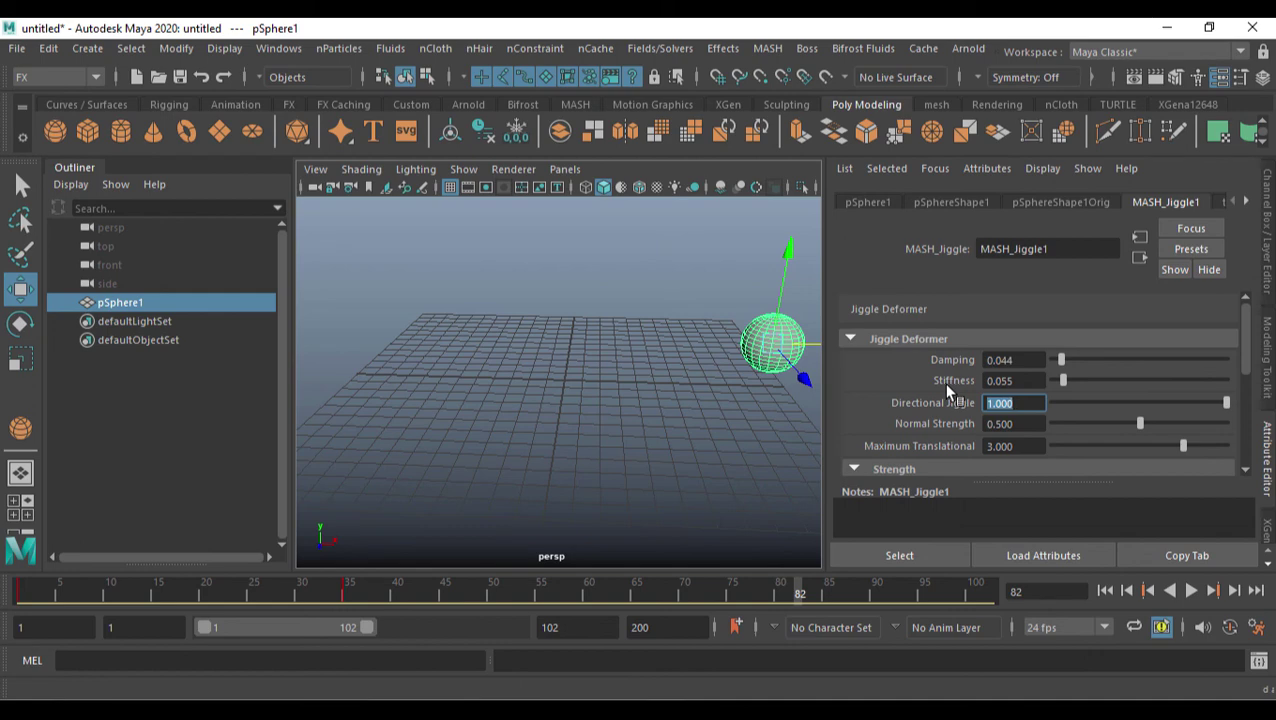
pyautogui.click(1106, 591)
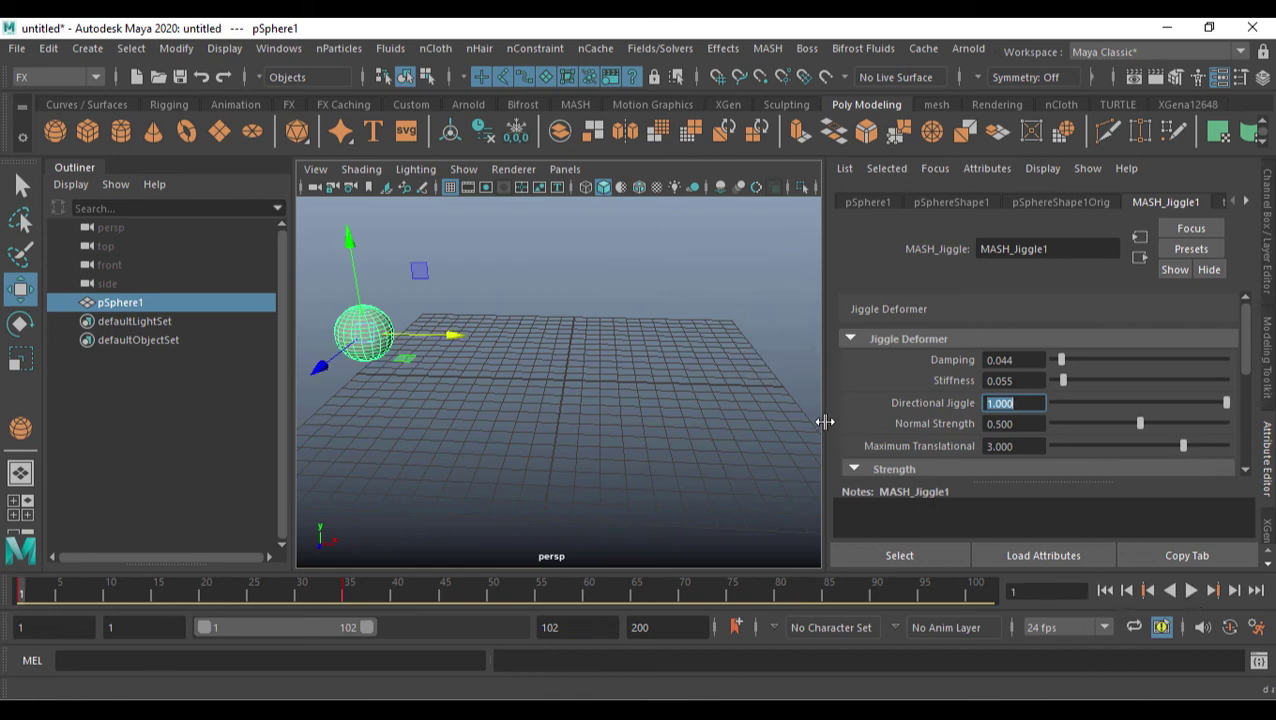